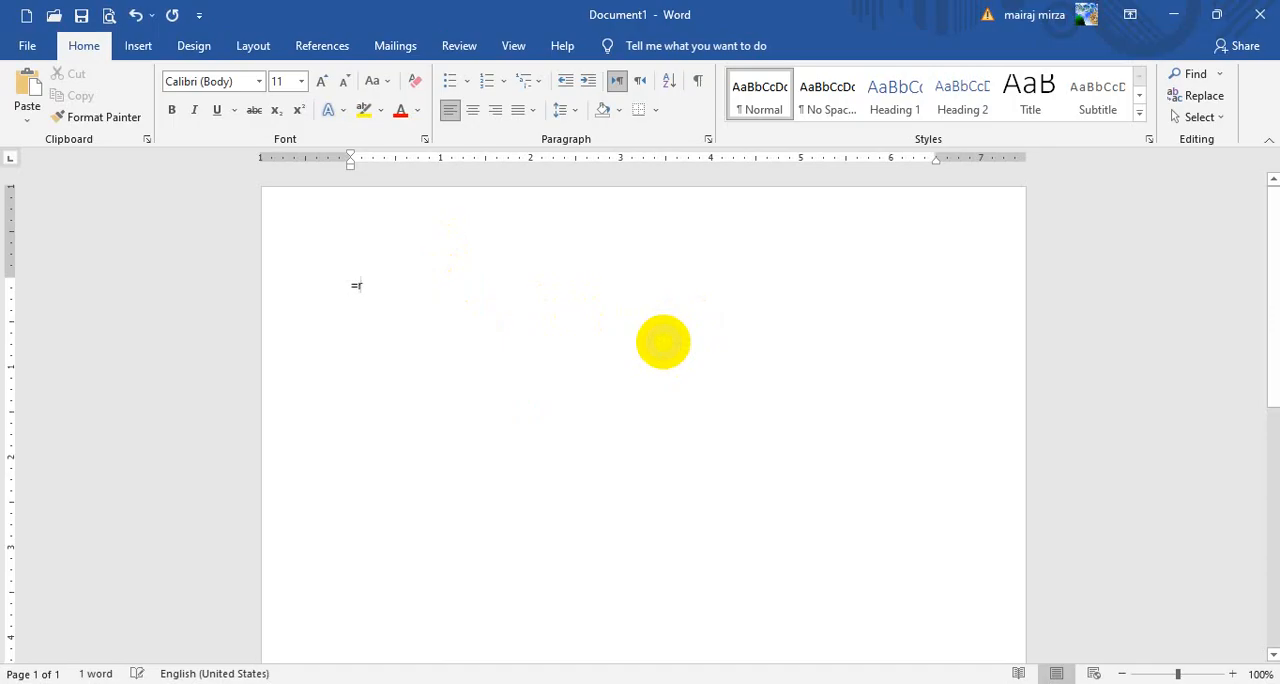
Generate five paragraphs of sample text in the blank document with the =rand() function
{"action": "type", "text": "and"}
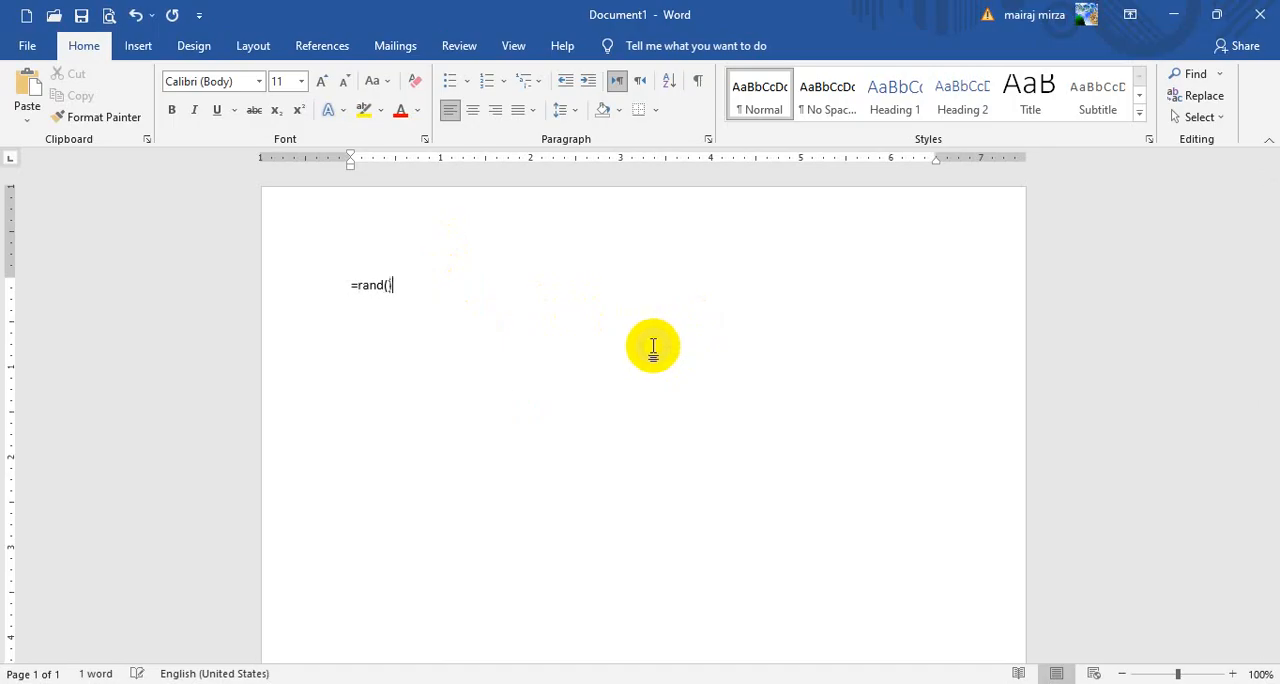
{"action": "type", "text": "()"}
{"action": "key", "text": "Return"}
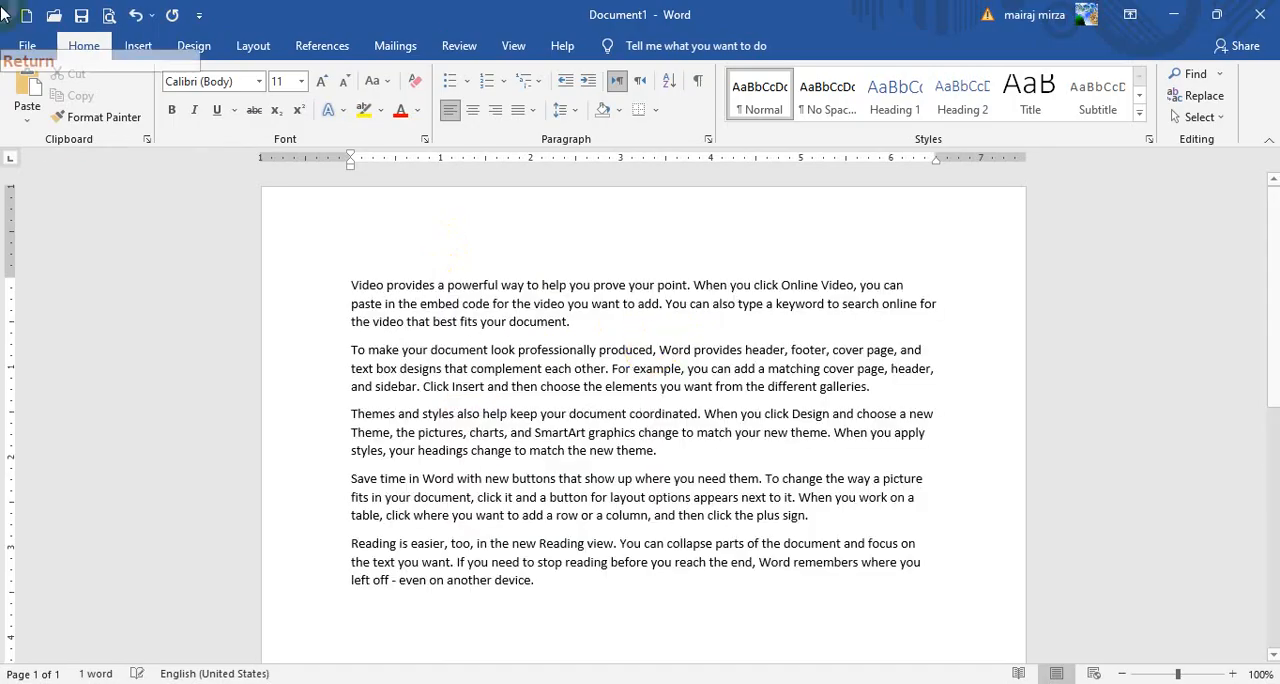
{"action": "left_click", "coordinate": [247, 46]}
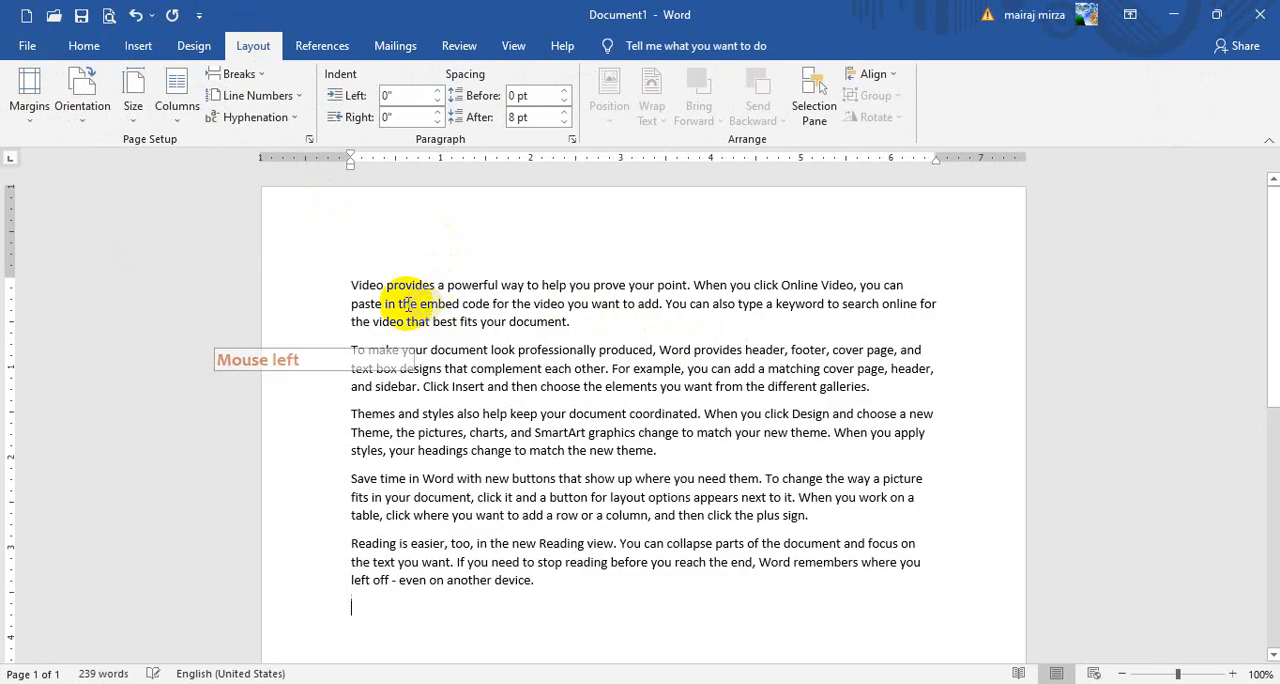
{"action": "left_click", "coordinate": [358, 285]}
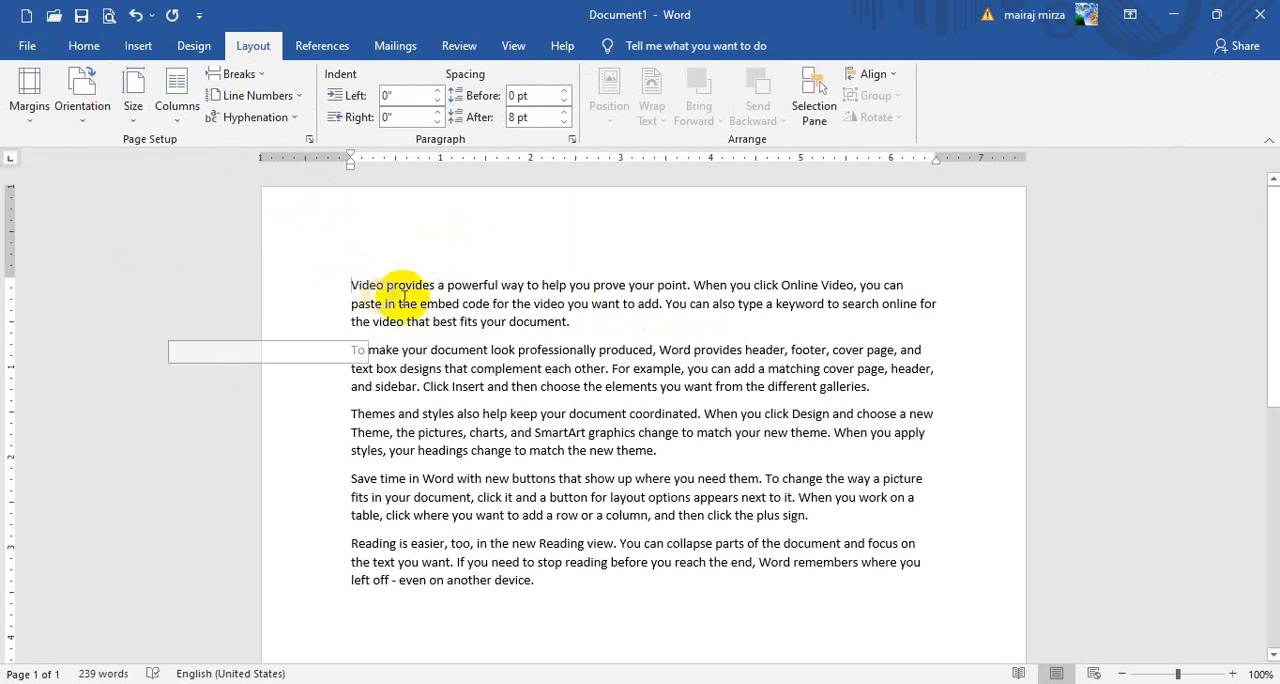
{"action": "left_click", "coordinate": [320, 46]}
{"action": "left_click", "coordinate": [349, 313]}
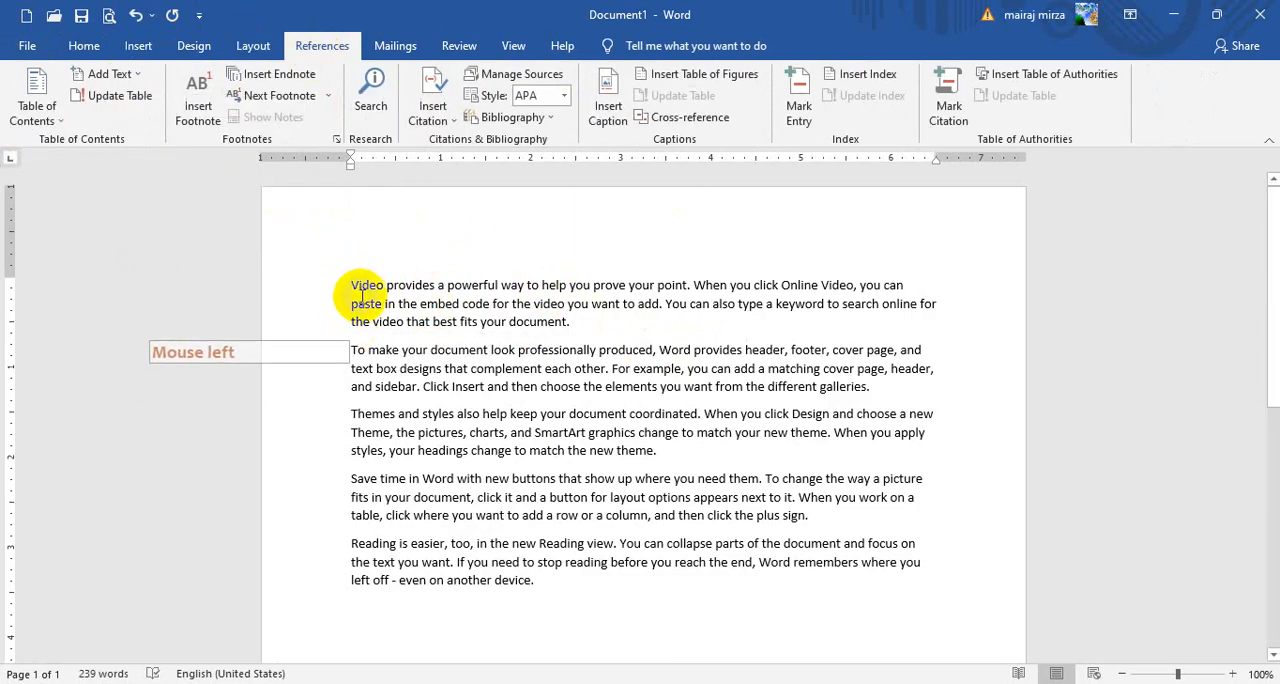
Insert a page break before the first paragraph, which begins "Video provides", leaving a blank first page
{"action": "left_click", "coordinate": [349, 288]}
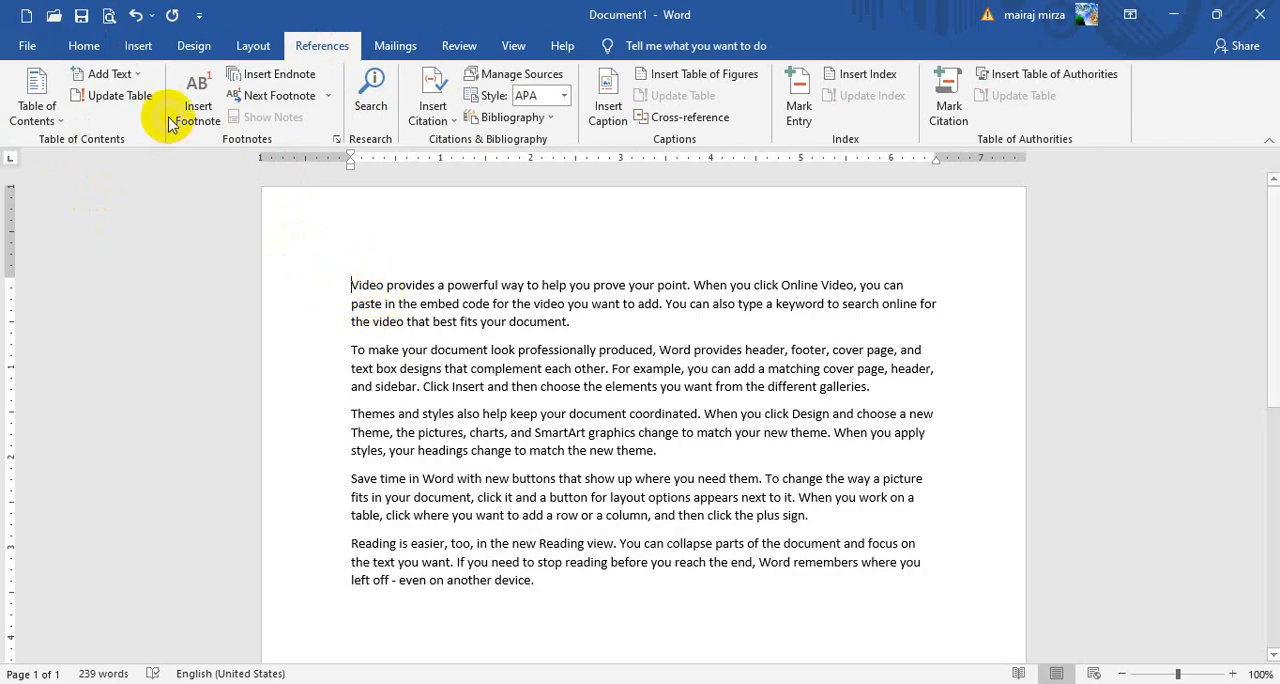
{"action": "left_click", "coordinate": [352, 286]}
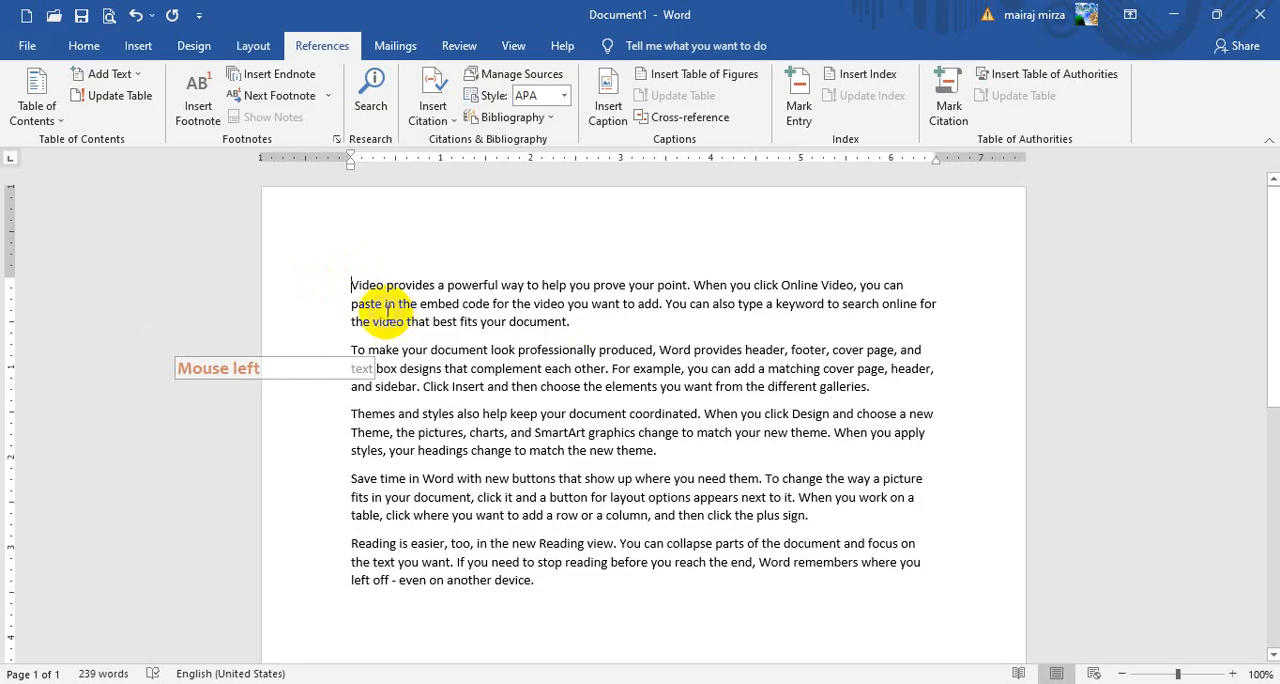
{"action": "left_click", "coordinate": [138, 45]}
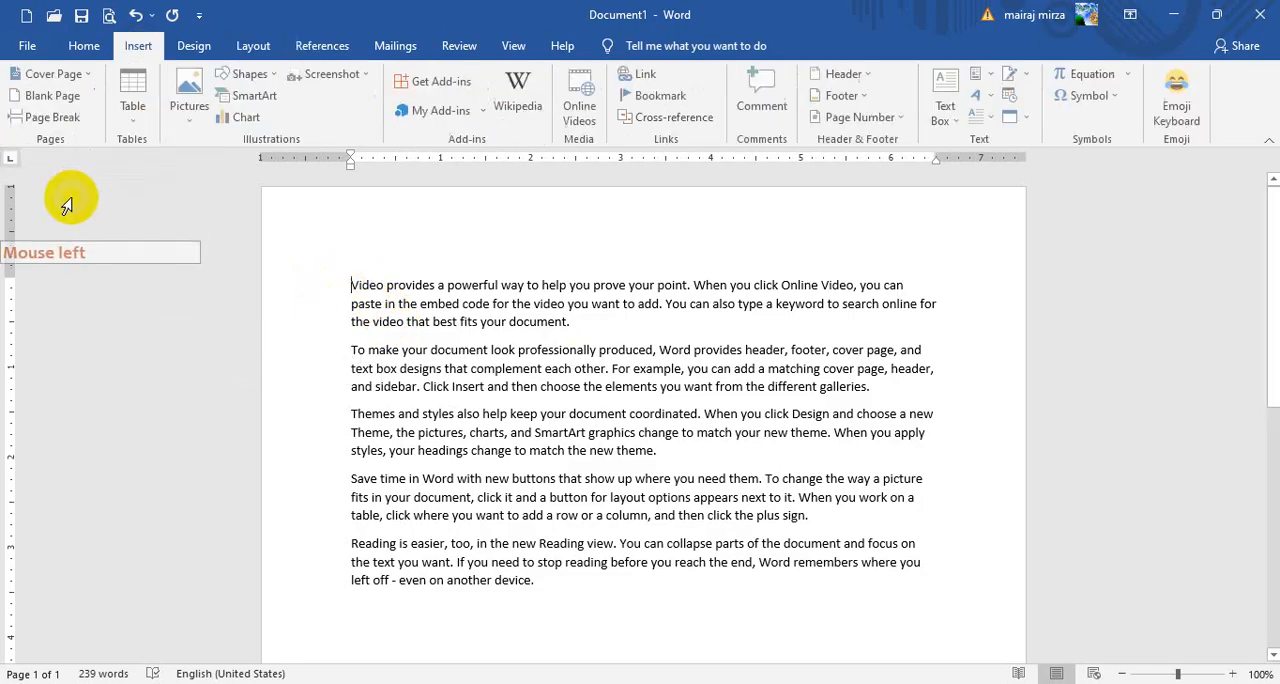
{"action": "left_click", "coordinate": [55, 118]}
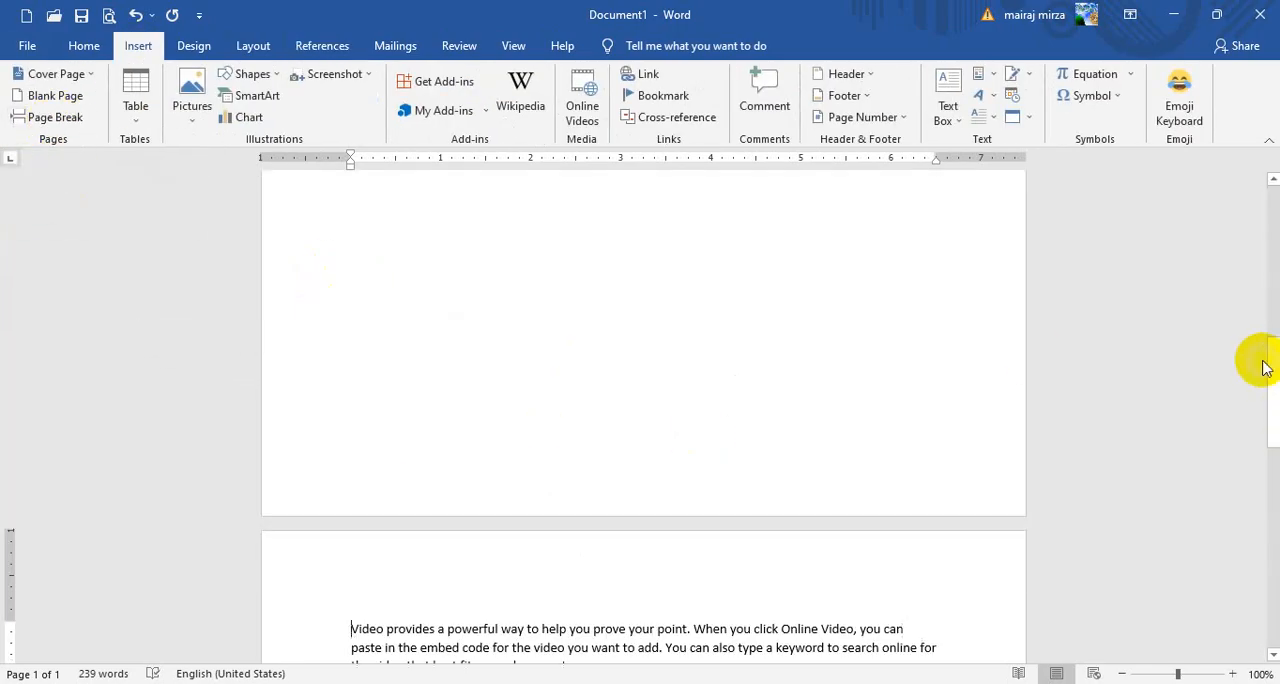
Add the title PAKISTAN on its own line above the "Video provides" paragraph on page 2
{"action": "scroll", "coordinate": [516, 410], "scroll_direction": "down", "scroll_amount": 4}
{"action": "left_click", "coordinate": [955, 530]}
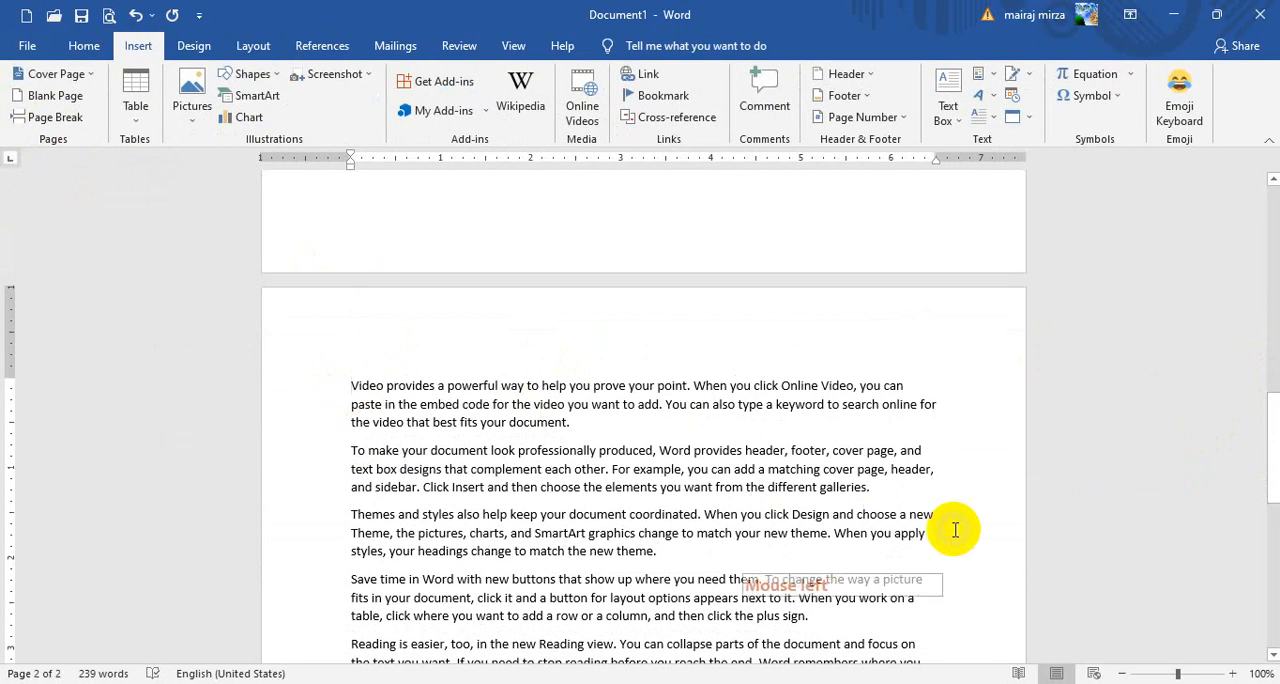
{"action": "key", "text": "Return"}
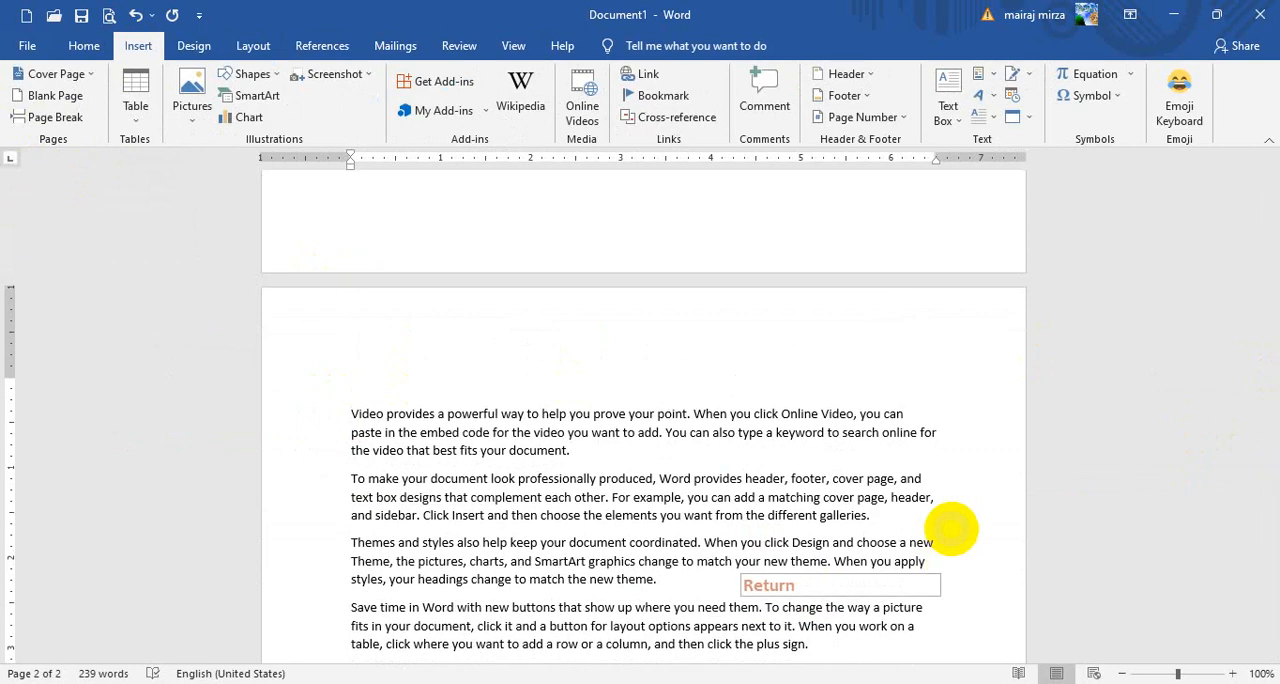
{"action": "key", "text": "Up"}
{"action": "key", "text": "Caps_Lock"}
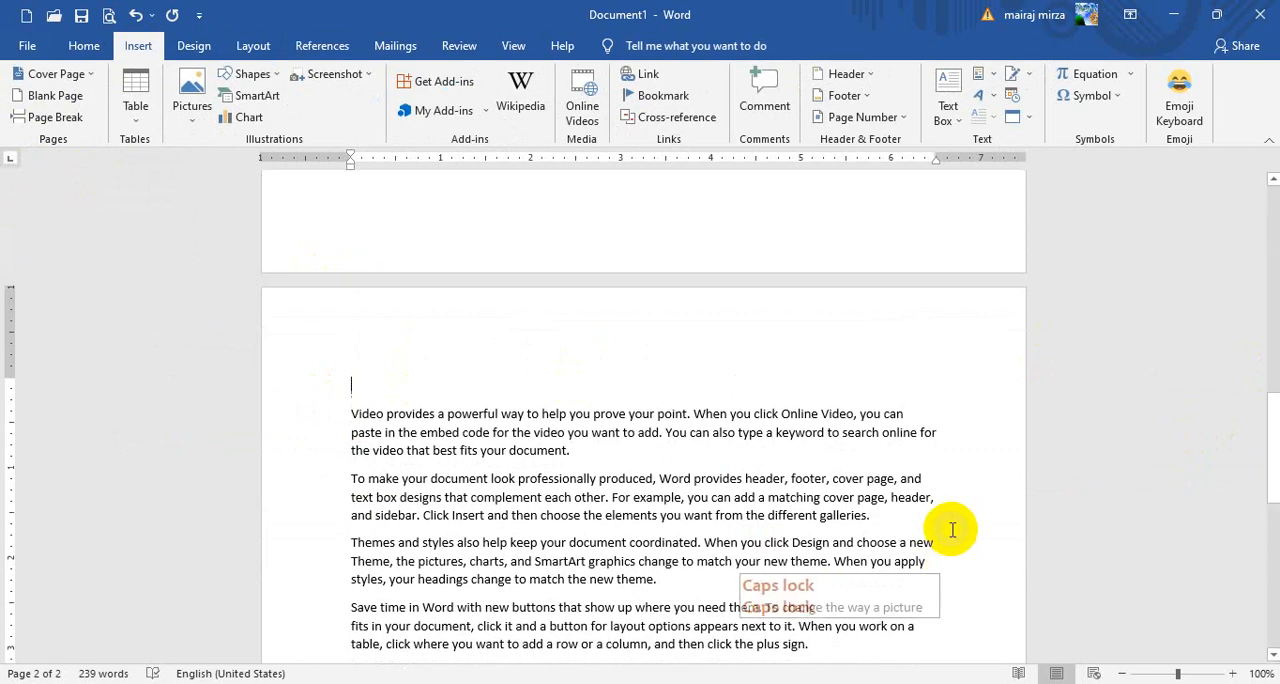
{"action": "type", "text": "PAKISTAN"}
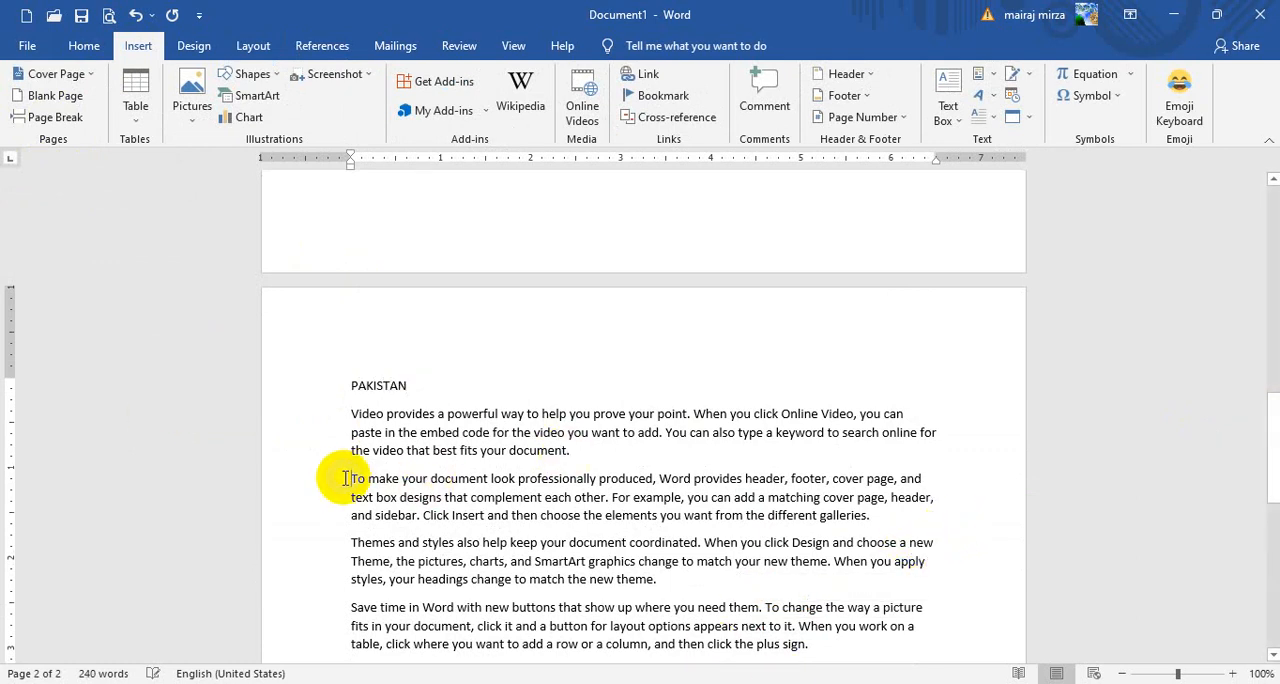
Insert a page break before the "To make your document" paragraph and add the title CHINA above it
{"action": "left_click", "coordinate": [52, 117]}
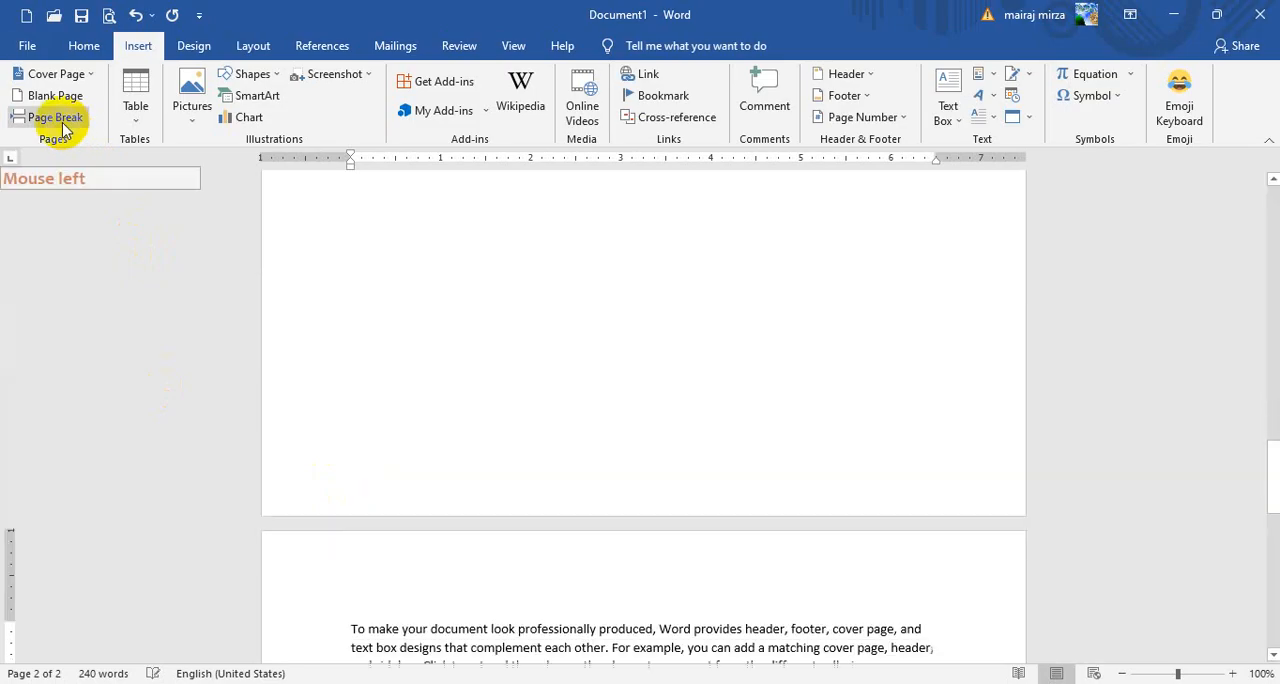
{"action": "key", "text": "Return"}
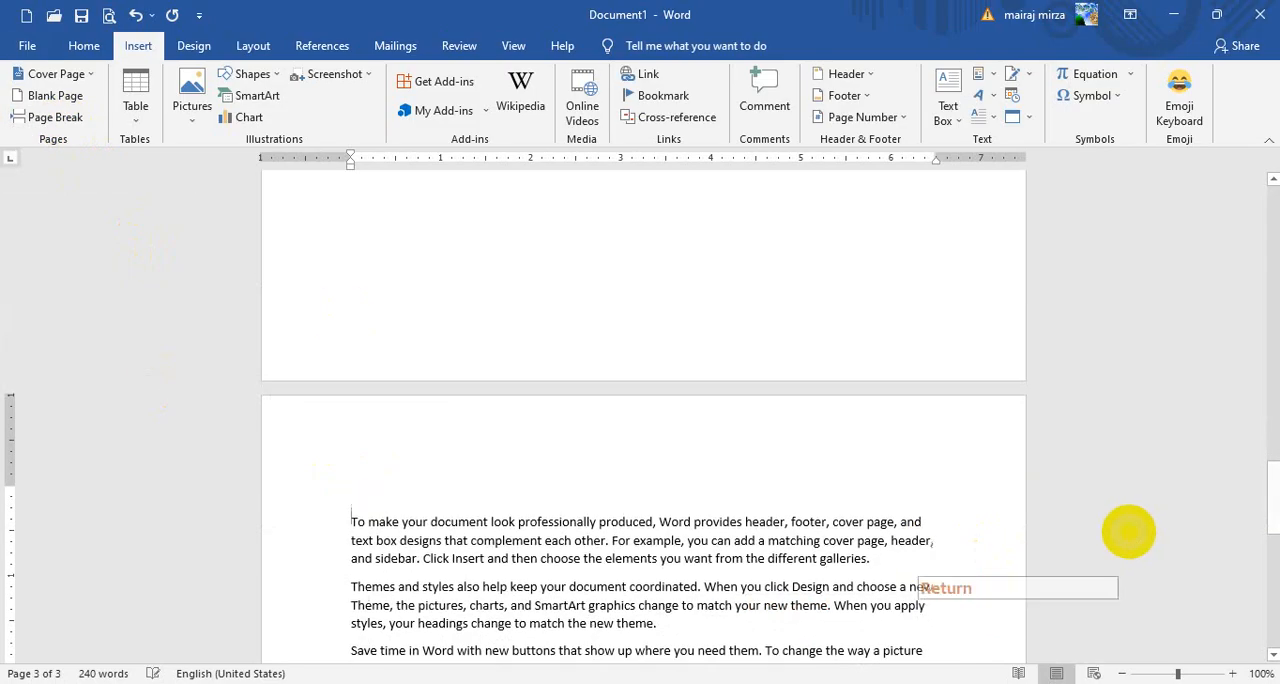
{"action": "key", "text": "Return"}
{"action": "key", "text": "Up"}
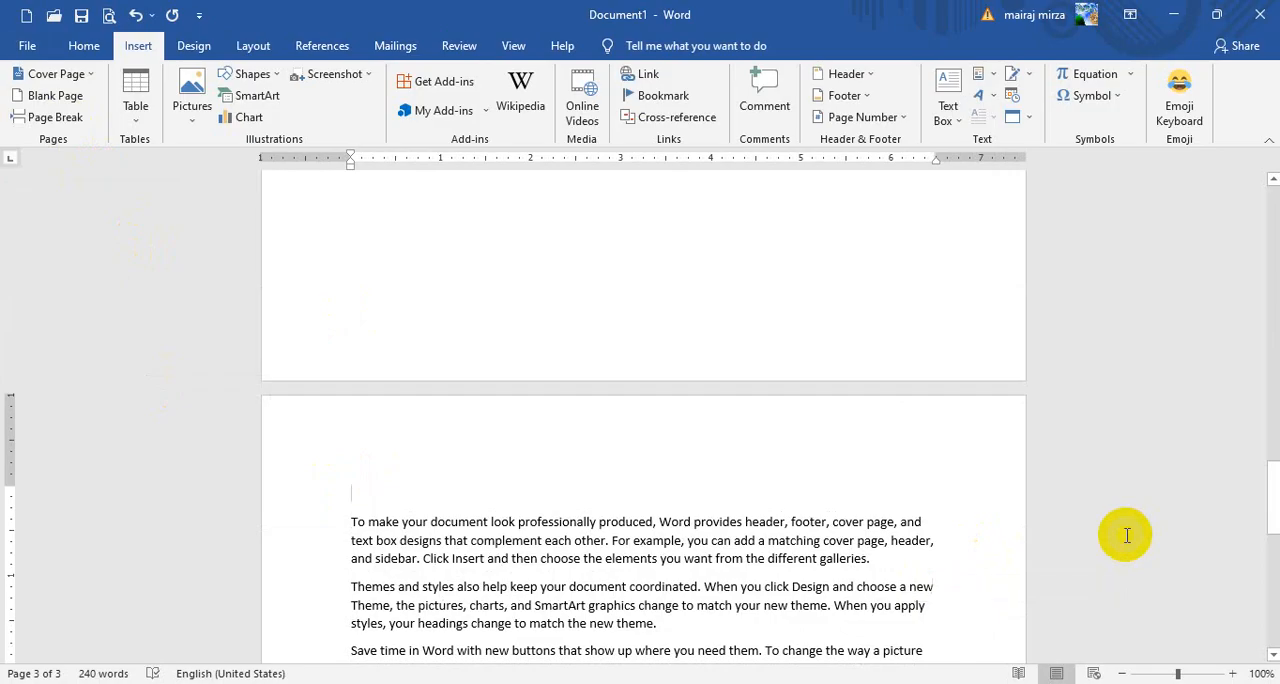
{"action": "type", "text": "cHINA"}
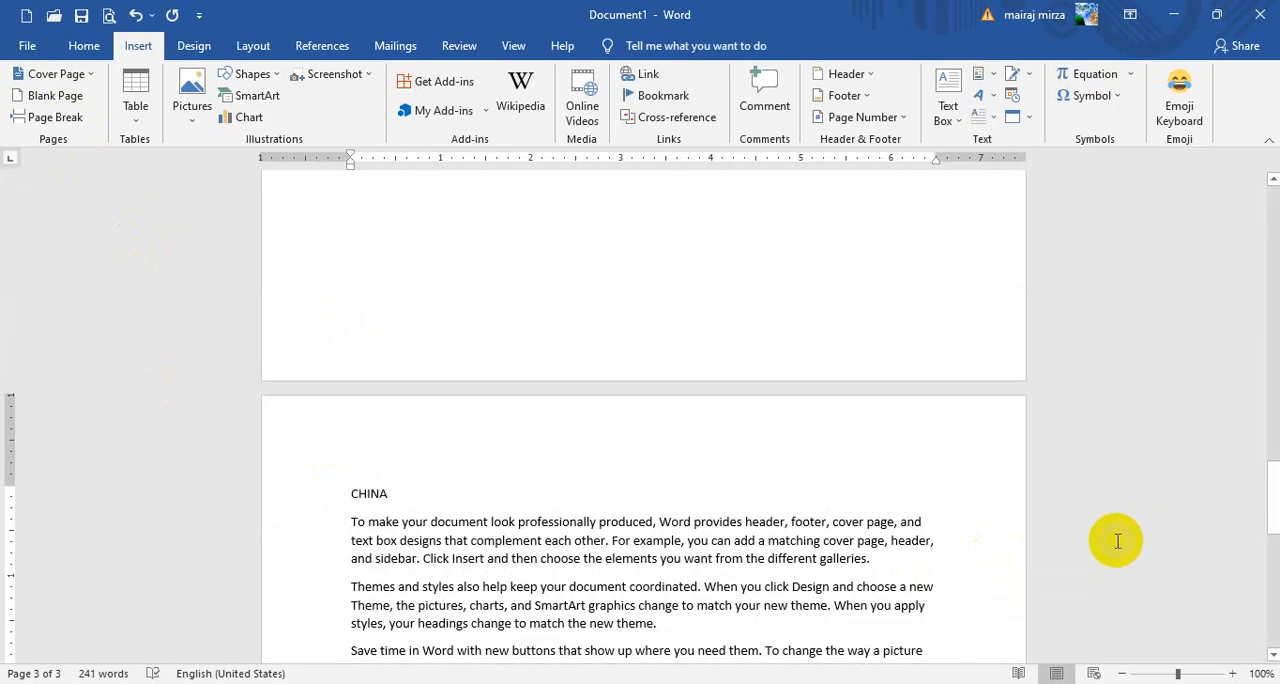
Insert a page break before the "Themes and styles" paragraph and add the title JAPAN above it
{"action": "scroll", "coordinate": [1120, 550], "scroll_direction": "down", "scroll_amount": 3}
{"action": "left_click", "coordinate": [351, 408]}
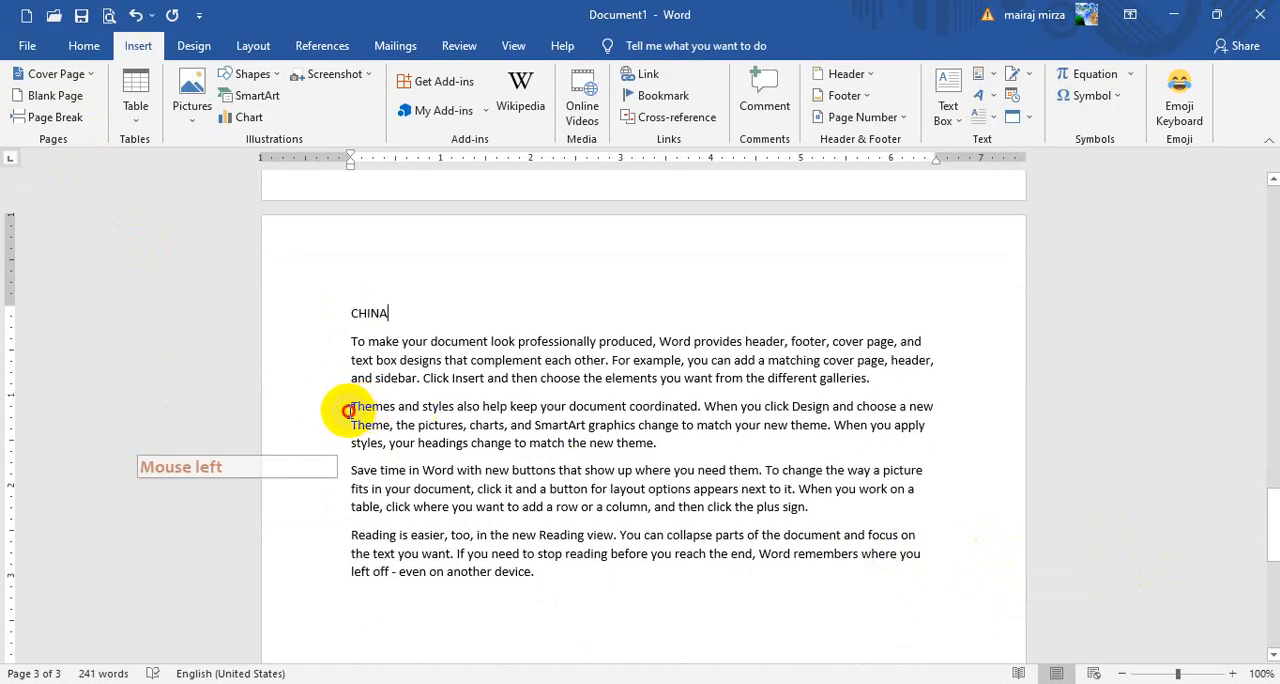
{"action": "left_click", "coordinate": [40, 117]}
{"action": "key", "text": "Return"}
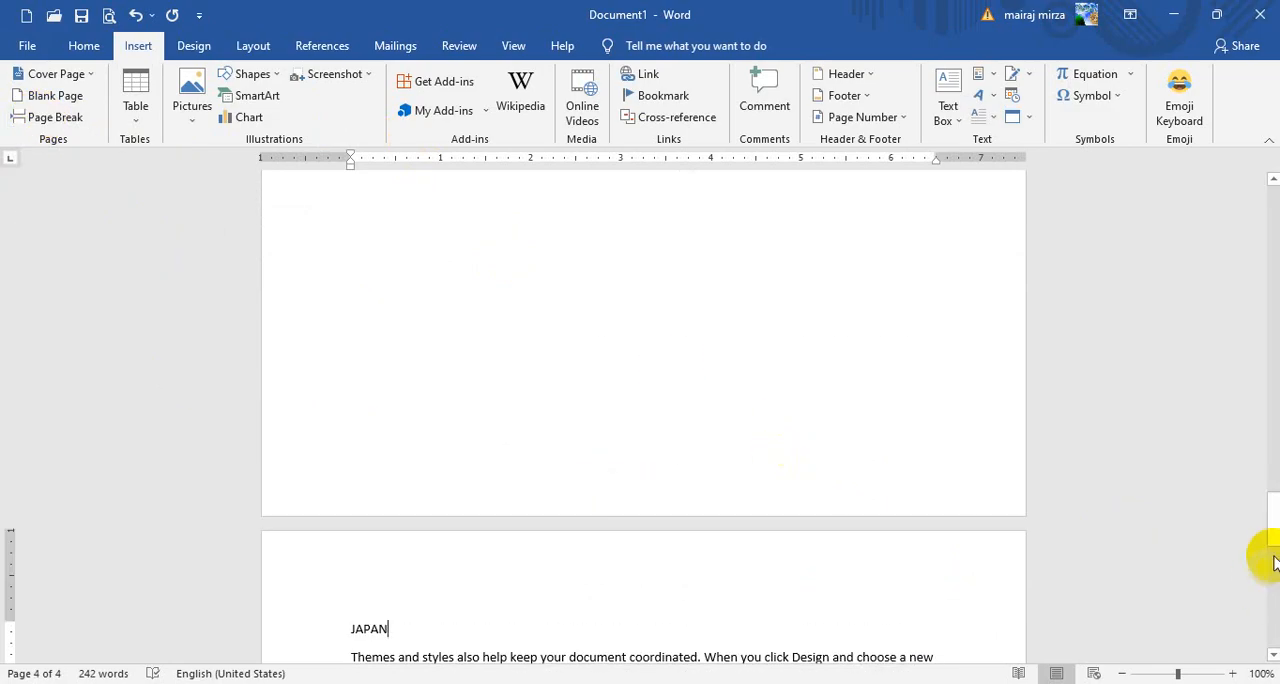
Mark the PAKISTAN title on page 2 as a Level 1 entry for the table of contents
{"action": "left_click_drag", "start_coordinate": [1277, 504], "coordinate": [1266, 310]}
{"action": "scroll", "coordinate": [1240, 381], "scroll_direction": "up", "scroll_amount": 9}
{"action": "double_click", "coordinate": [382, 318]}
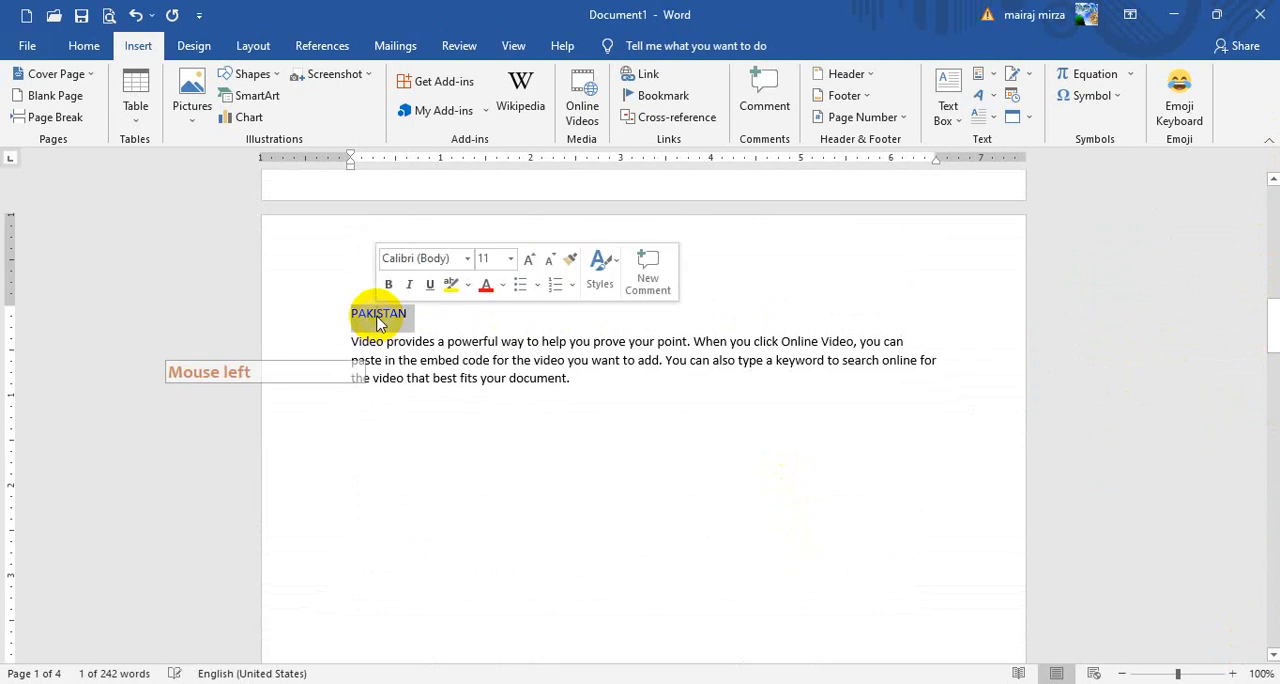
{"action": "left_click", "coordinate": [323, 46]}
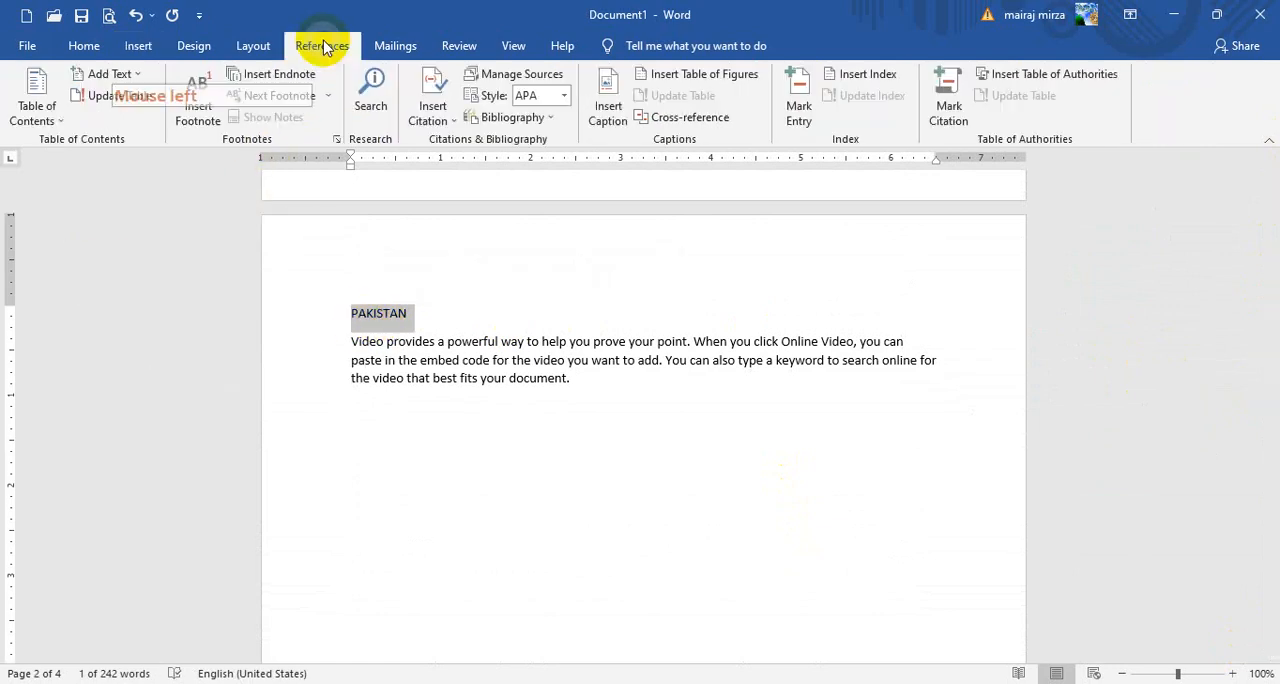
{"action": "left_click", "coordinate": [102, 76]}
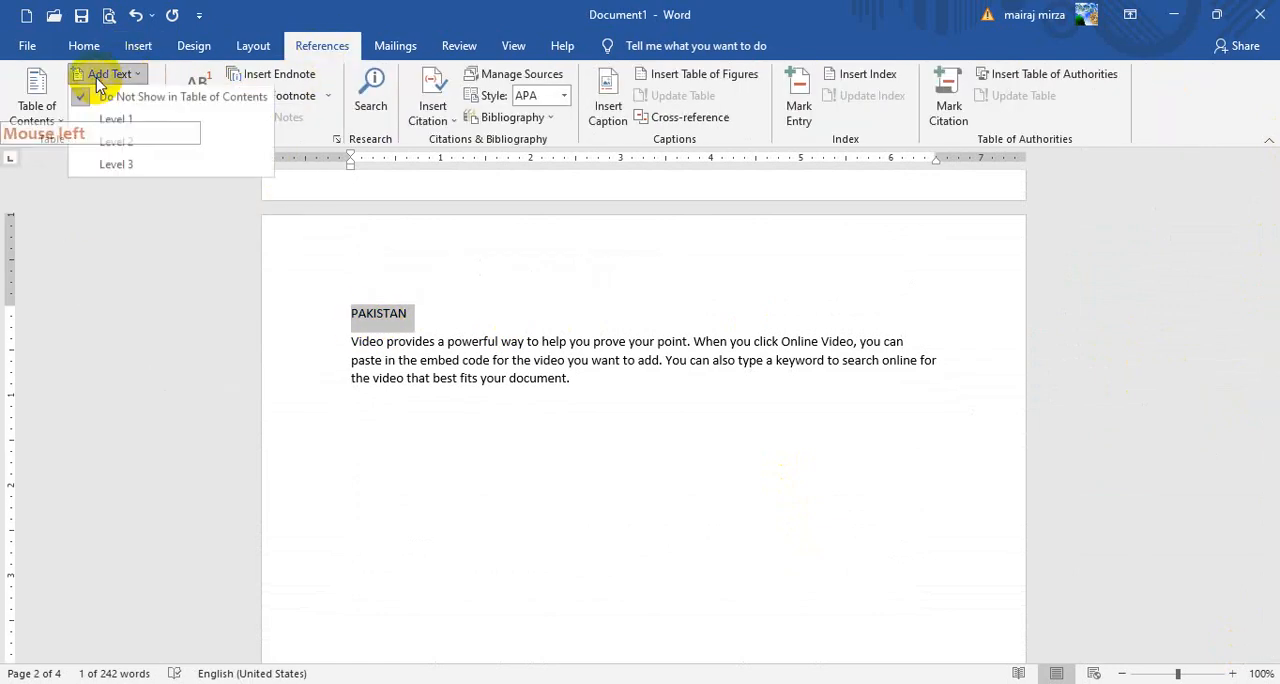
{"action": "left_click", "coordinate": [138, 128]}
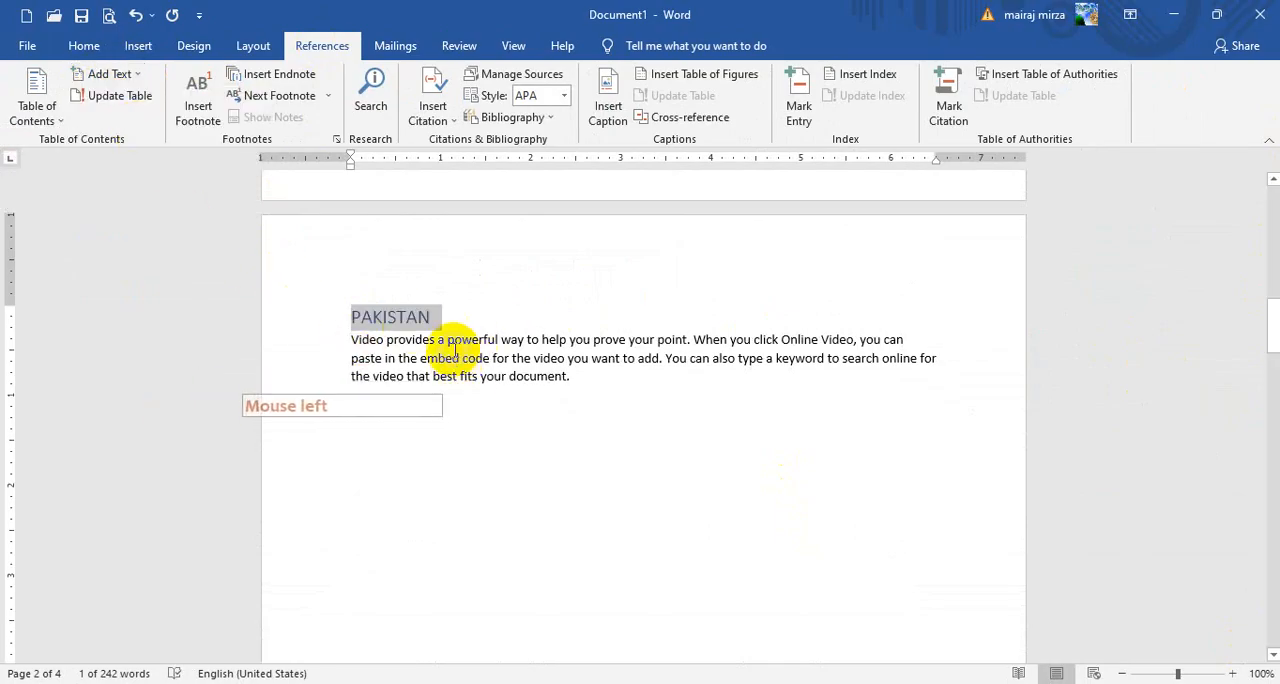
Mark the CHINA title on page 3 as a Level 1 entry for the table of contents
{"action": "left_click", "coordinate": [1266, 348]}
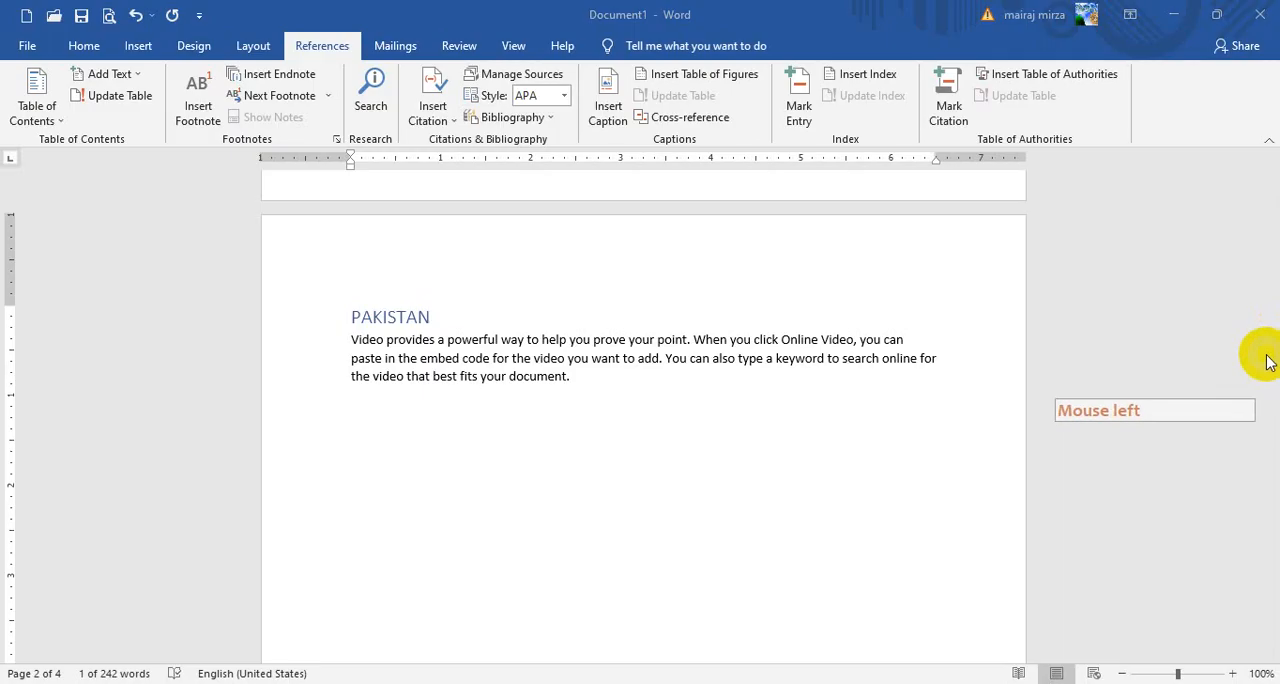
{"action": "left_click", "coordinate": [1266, 403]}
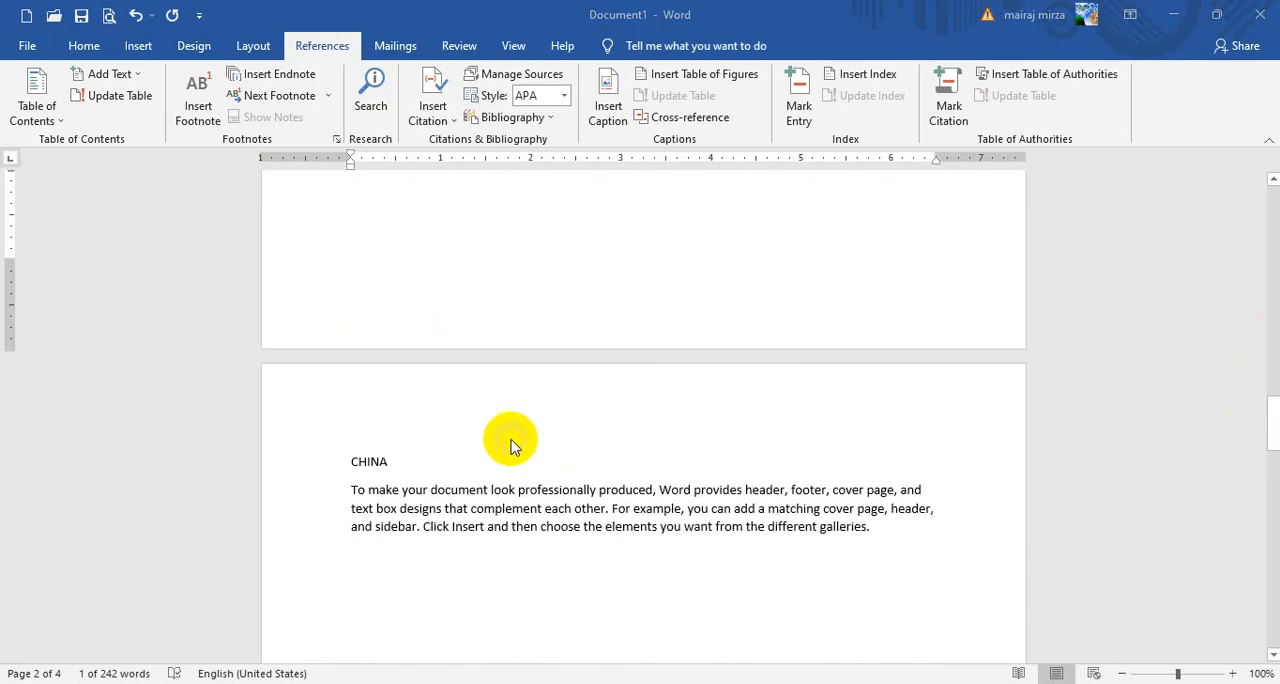
{"action": "double_click", "coordinate": [366, 458]}
{"action": "left_click", "coordinate": [112, 74]}
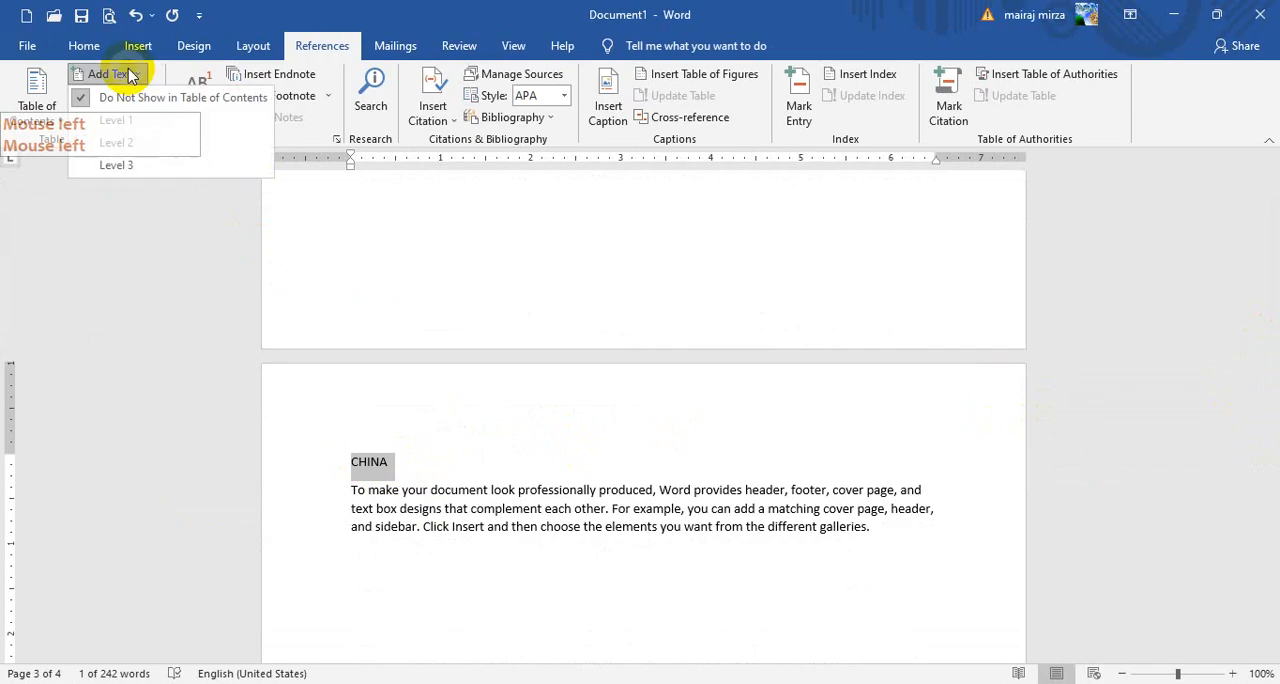
{"action": "left_click", "coordinate": [128, 120]}
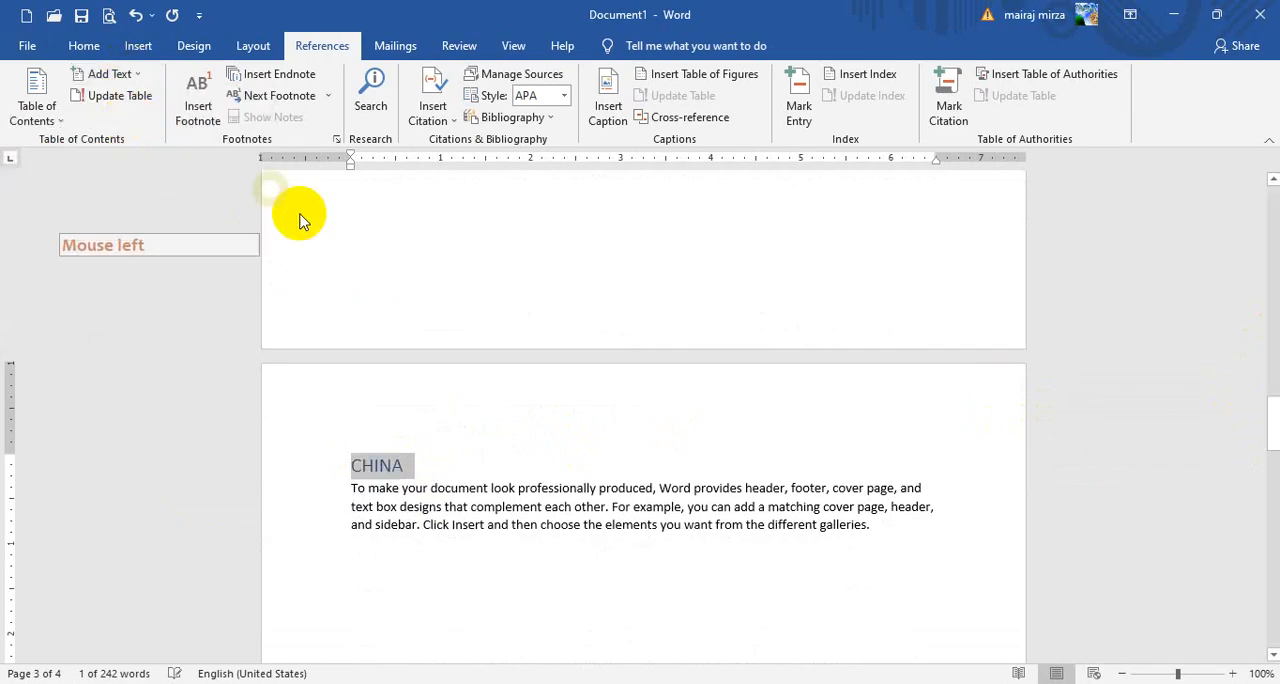
Mark the JAPAN title on page 4 as a Level 2 entry for the table of contents
{"action": "left_click_drag", "start_coordinate": [1273, 415], "coordinate": [1263, 541]}
{"action": "double_click", "coordinate": [369, 397]}
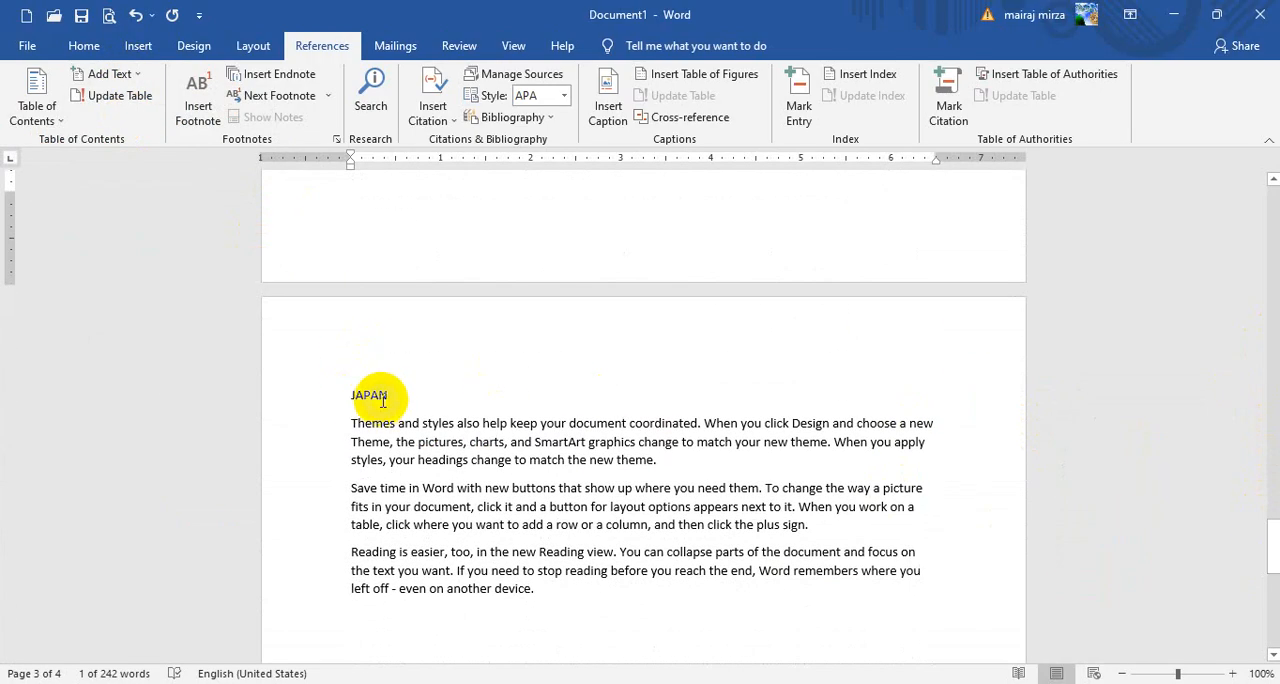
{"action": "left_click", "coordinate": [106, 75]}
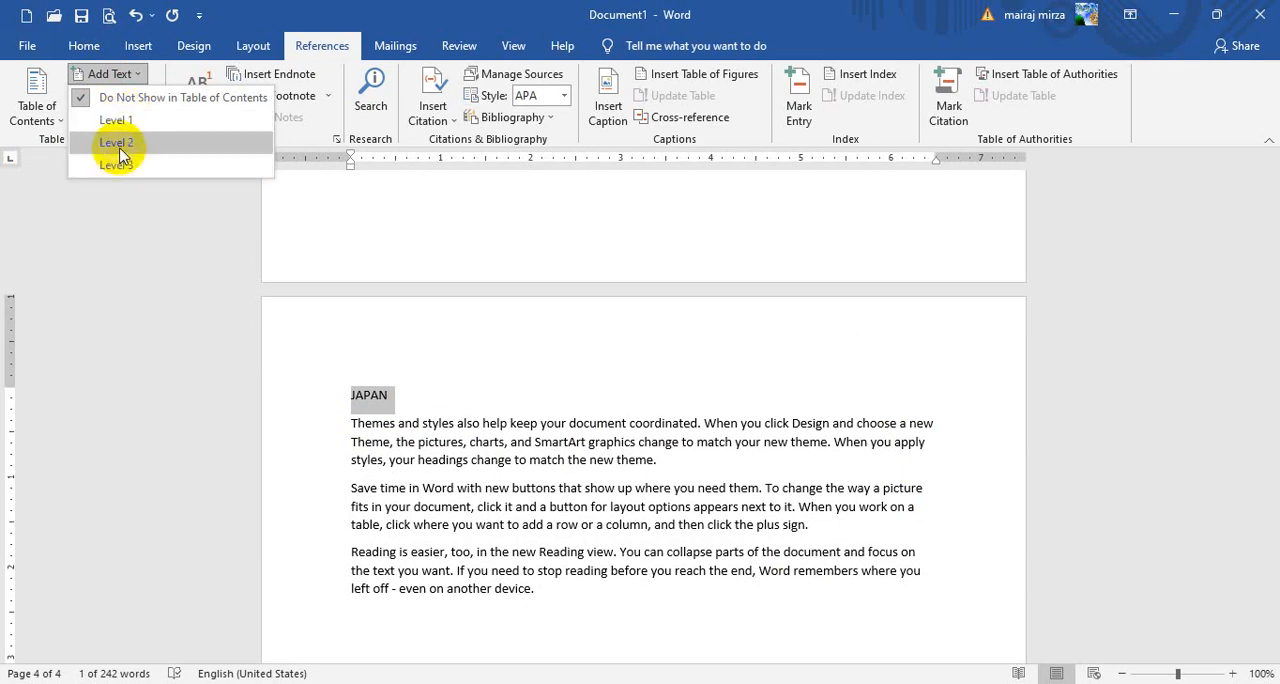
{"action": "left_click", "coordinate": [124, 146]}
{"action": "left_click", "coordinate": [1057, 481]}
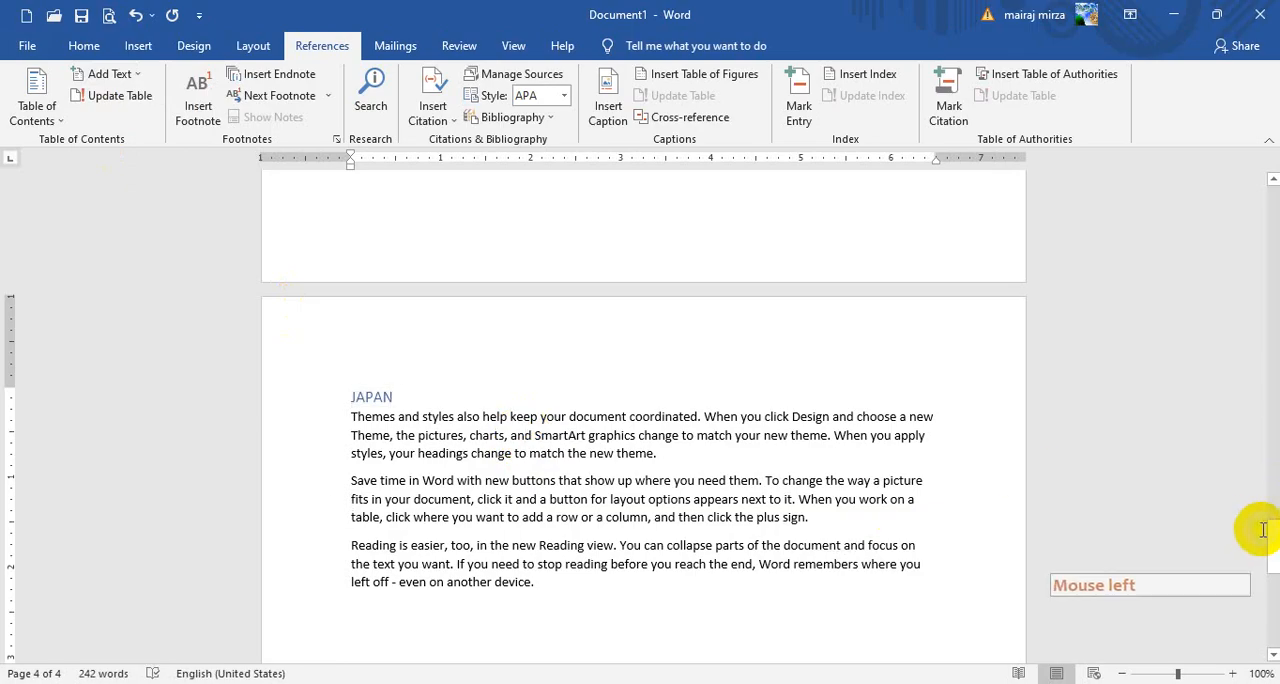
Insert a table of contents in the Automatic Table 1 style at the start of the blank first page
{"action": "left_click_drag", "start_coordinate": [1270, 545], "coordinate": [1263, 194]}
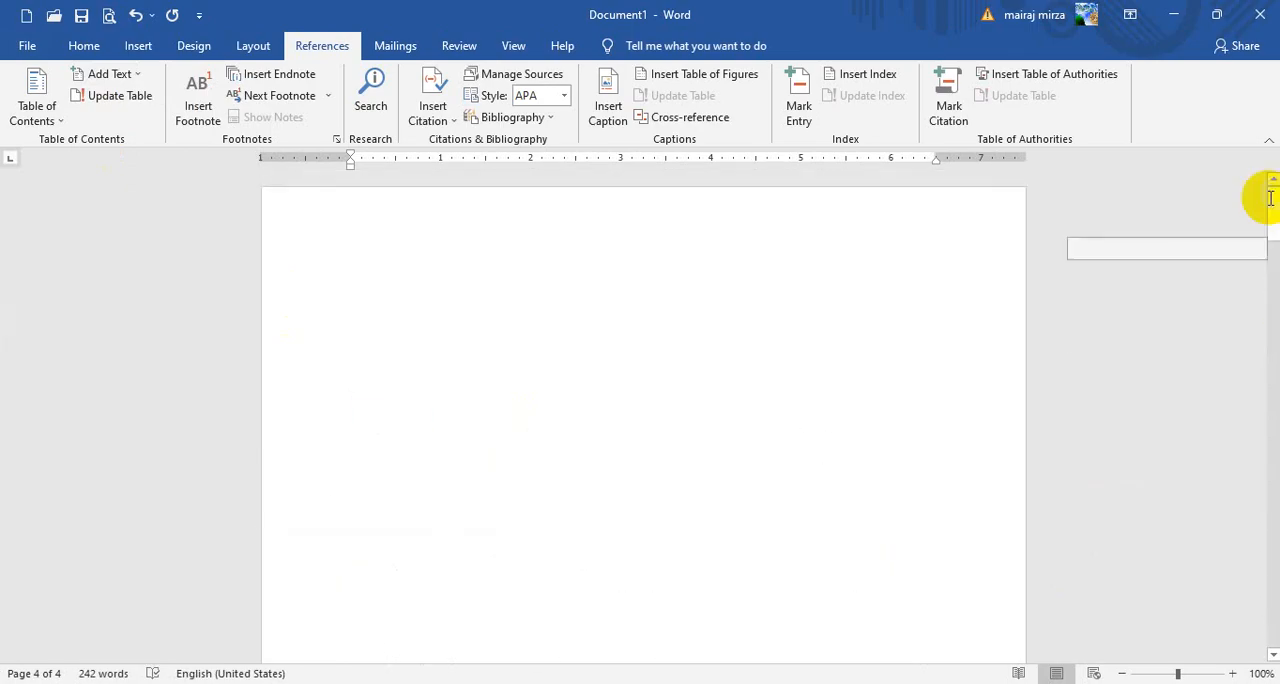
{"action": "left_click", "coordinate": [620, 254]}
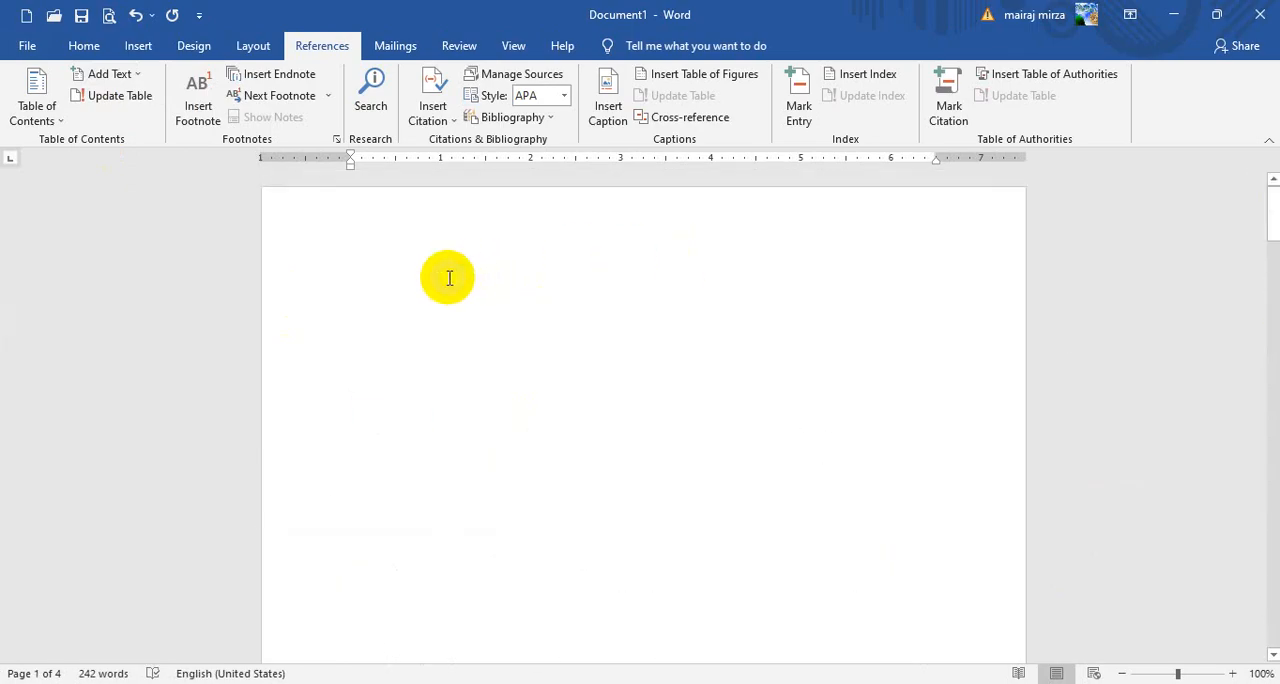
{"action": "left_click", "coordinate": [358, 272]}
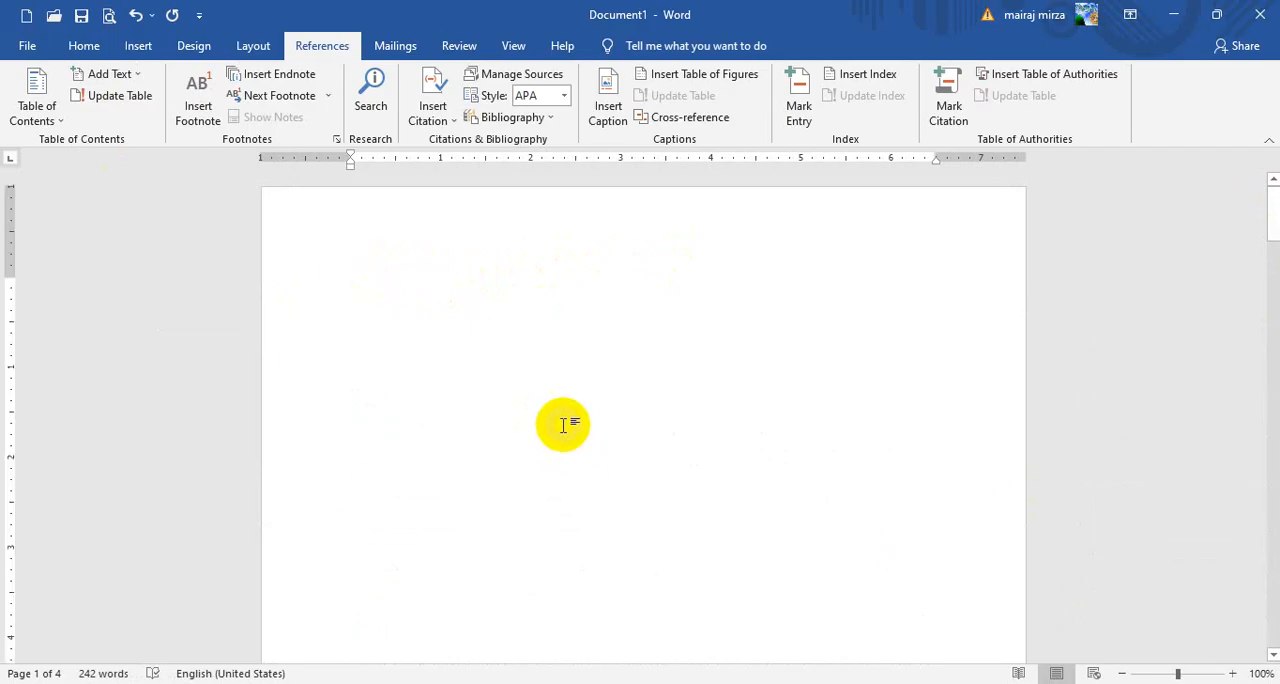
{"action": "left_click", "coordinate": [37, 107]}
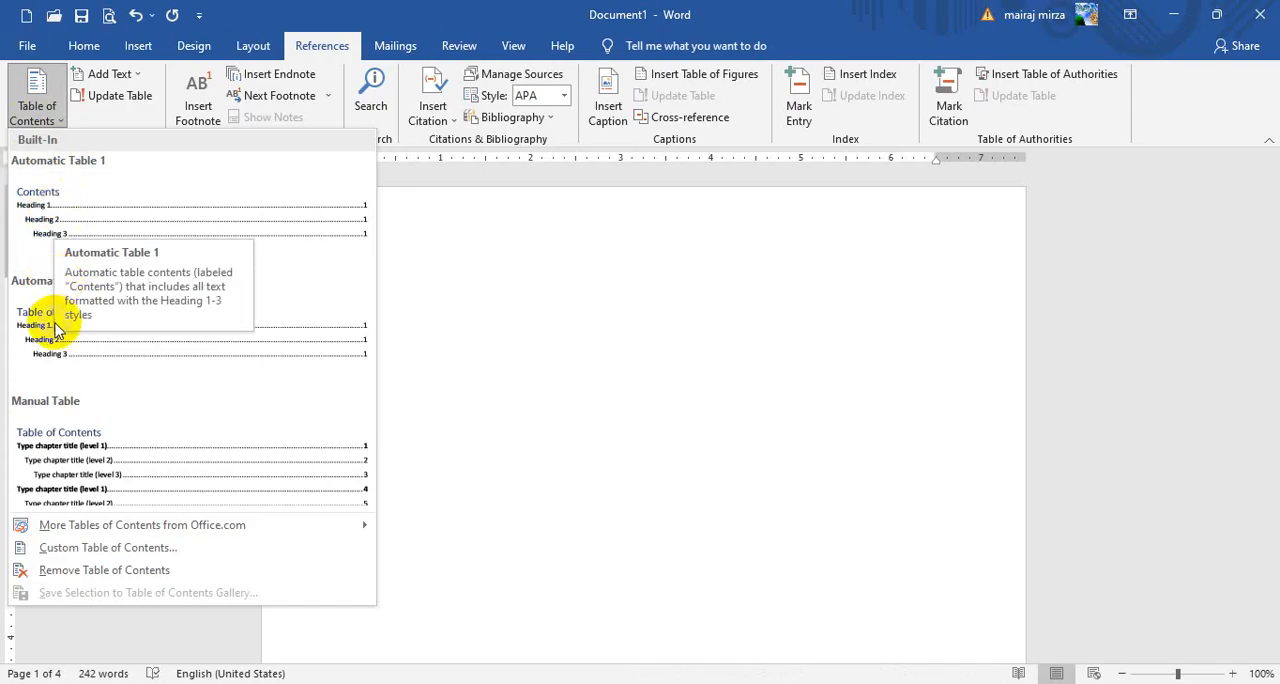
{"action": "left_click", "coordinate": [63, 220]}
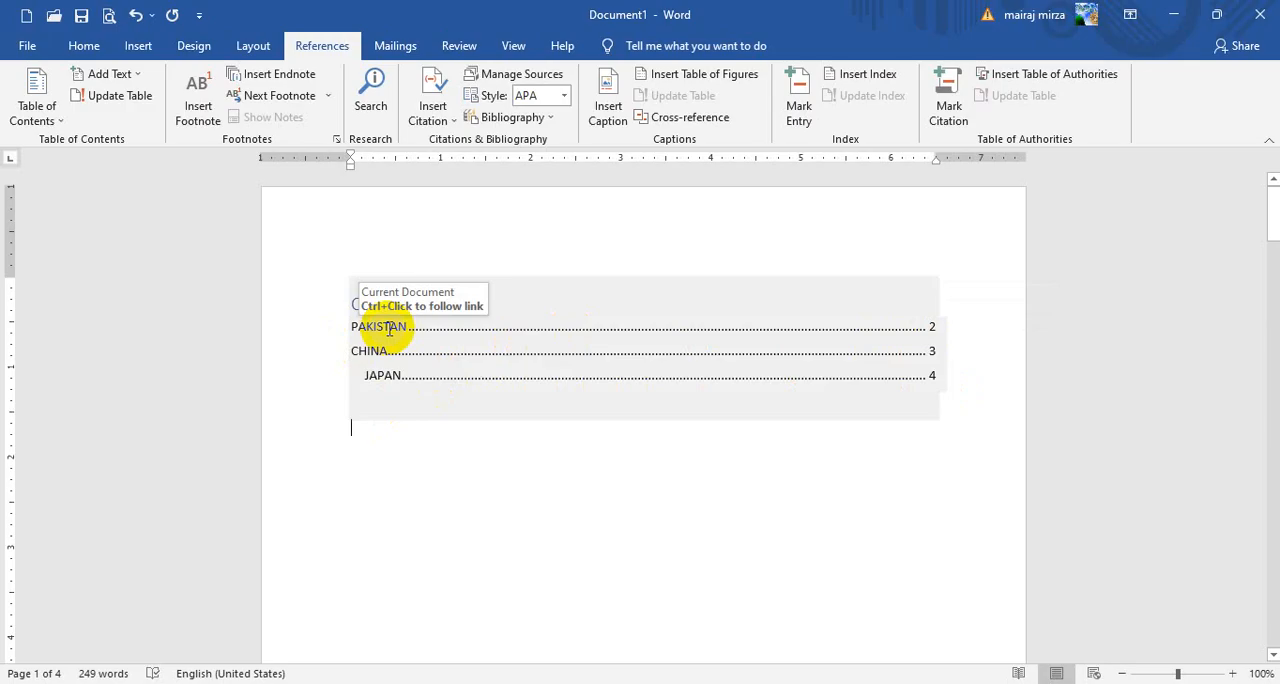
Follow the PAKISTAN and CHINA links in the table of contents to their pages, returning to the first page each time
{"action": "left_click", "coordinate": [390, 330], "text": "ctrl"}
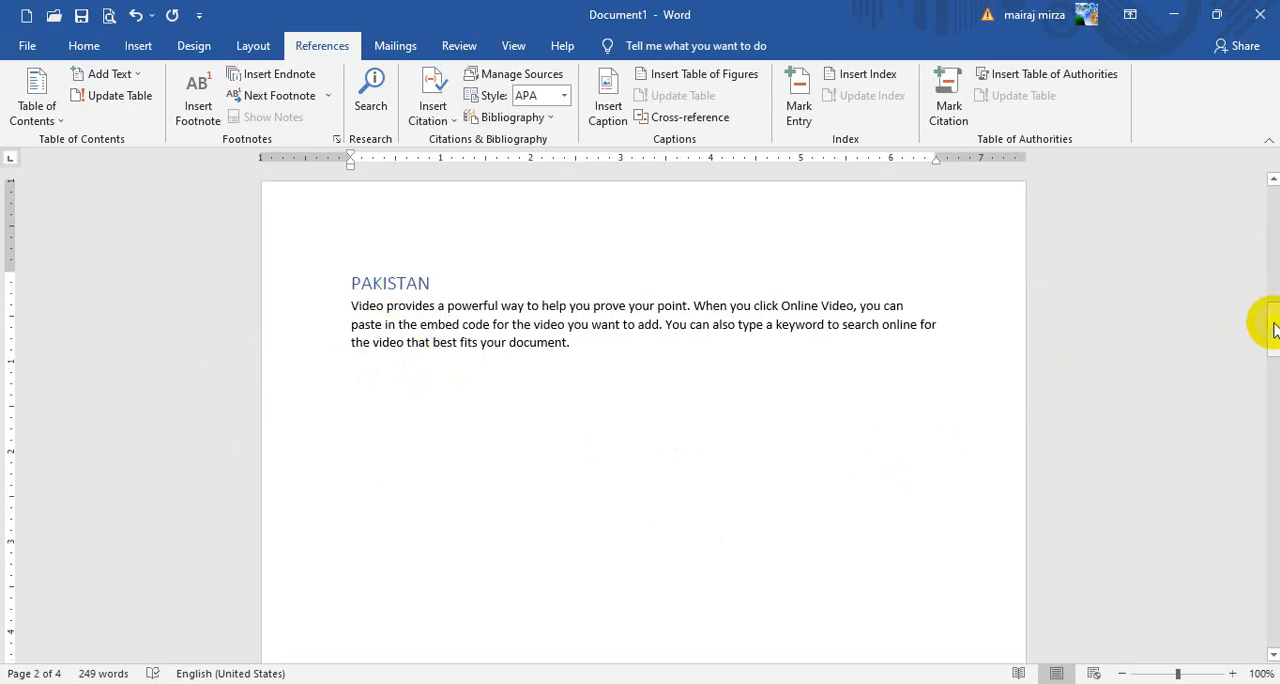
{"action": "left_click_drag", "start_coordinate": [1273, 322], "coordinate": [1273, 212]}
{"action": "left_click", "coordinate": [456, 327]}
{"action": "left_click", "coordinate": [398, 368]}
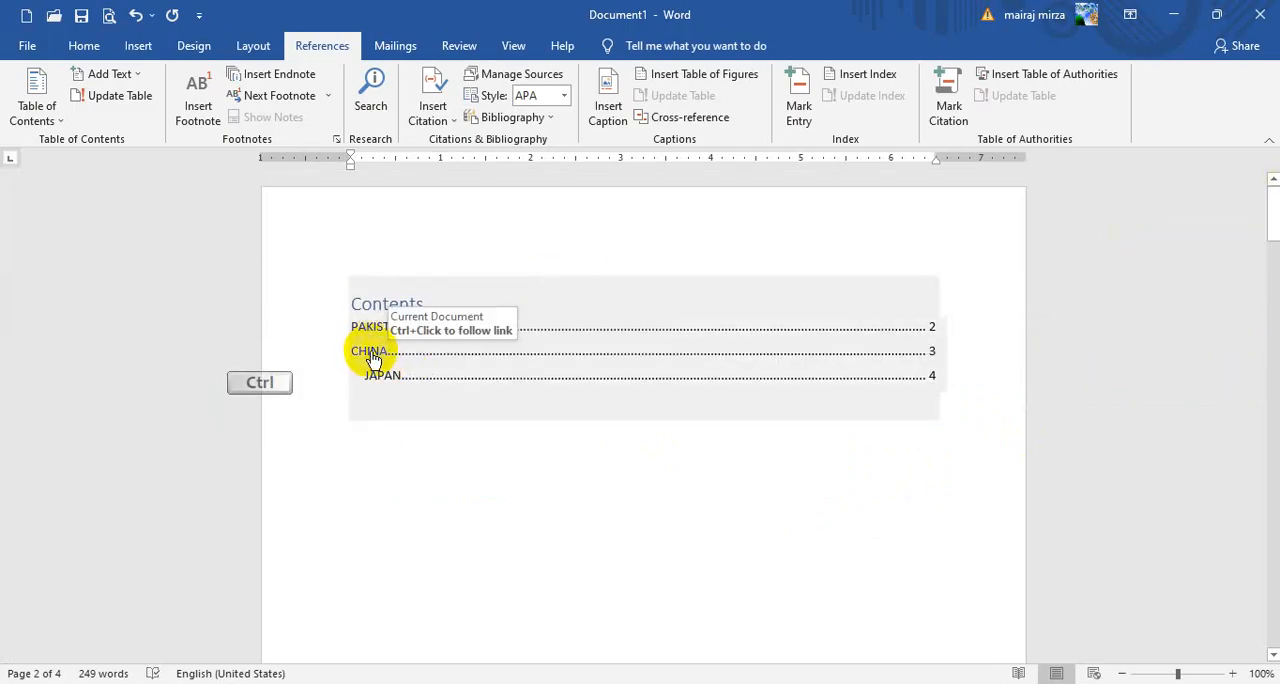
{"action": "left_click", "coordinate": [372, 356], "text": "ctrl"}
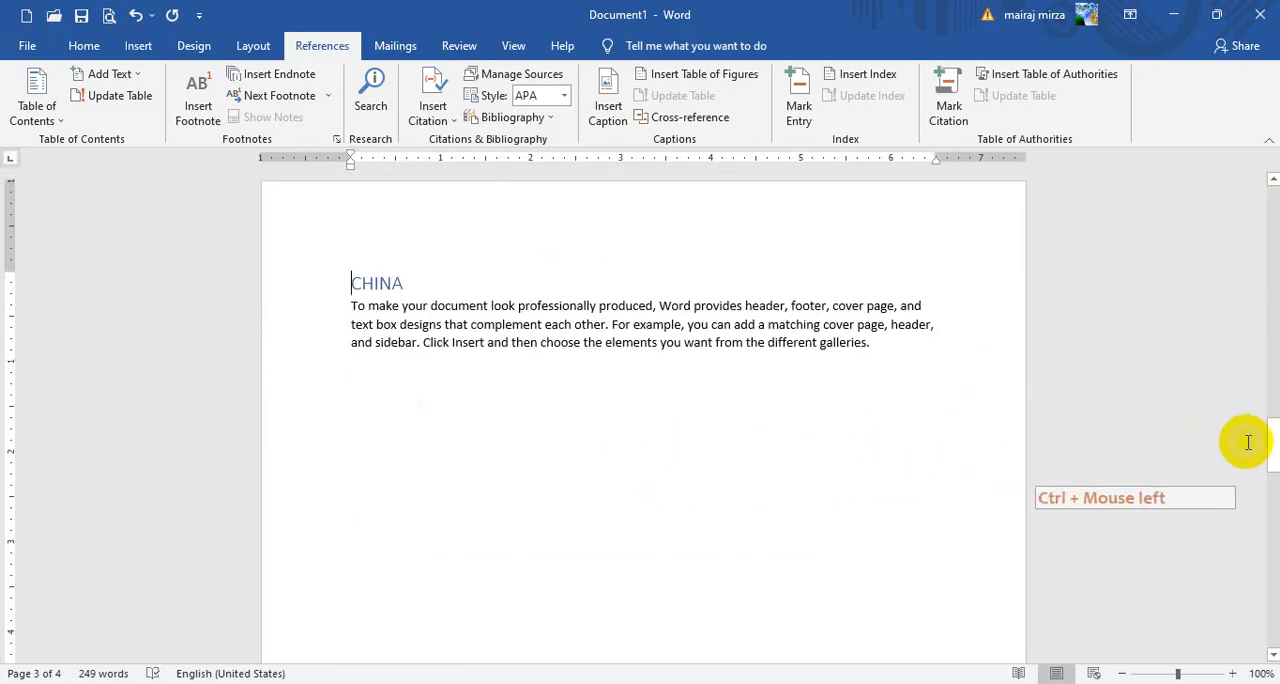
{"action": "left_click_drag", "start_coordinate": [1277, 449], "coordinate": [1277, 215]}
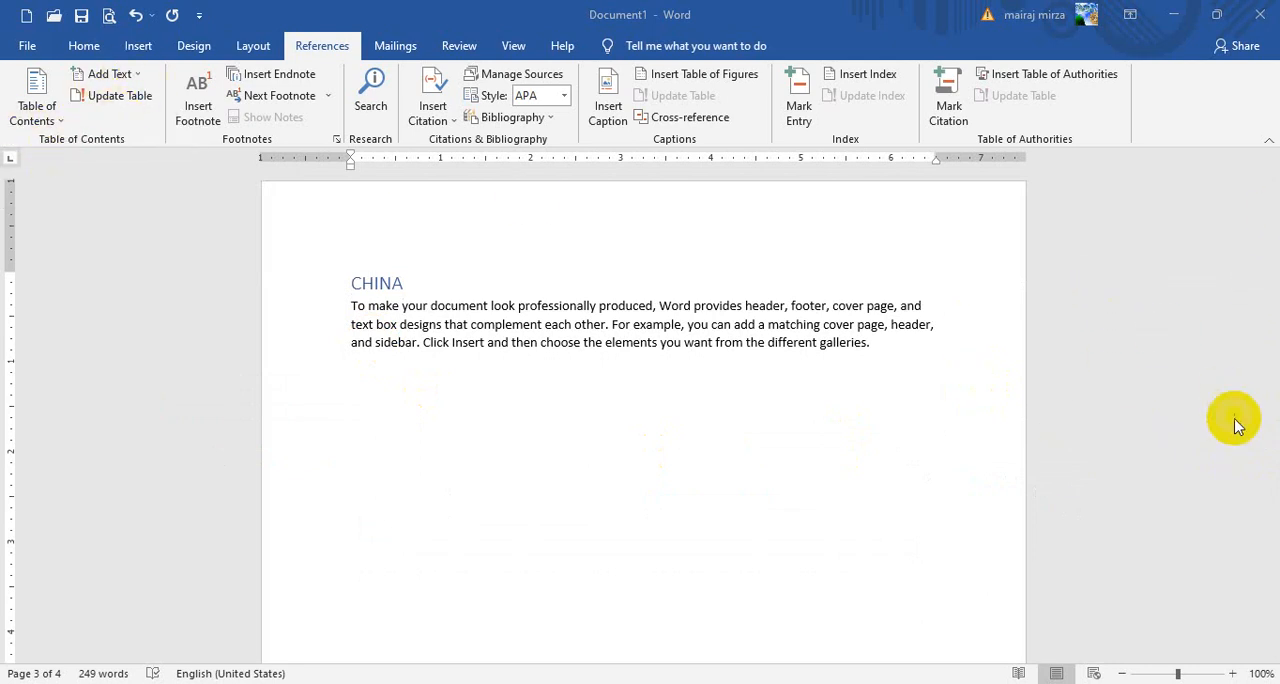
{"action": "scroll", "coordinate": [1260, 373], "scroll_direction": "up", "scroll_amount": 10}
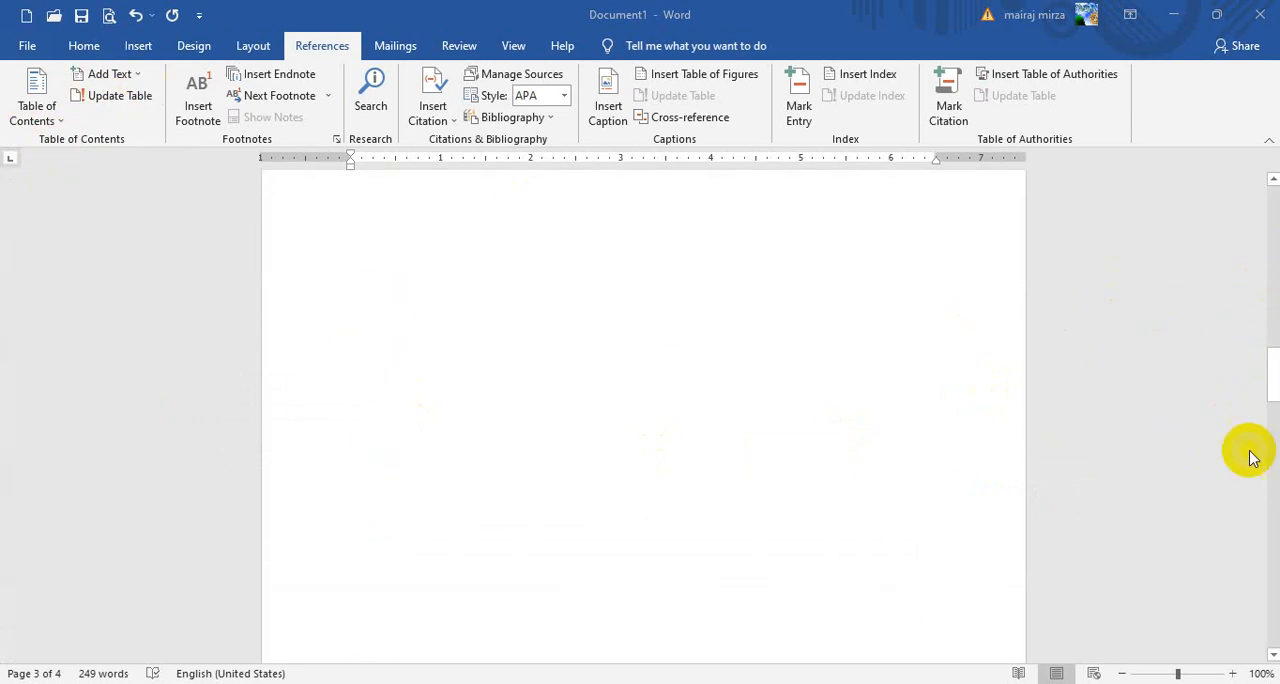
{"action": "left_click_drag", "start_coordinate": [1270, 373], "coordinate": [1272, 210]}
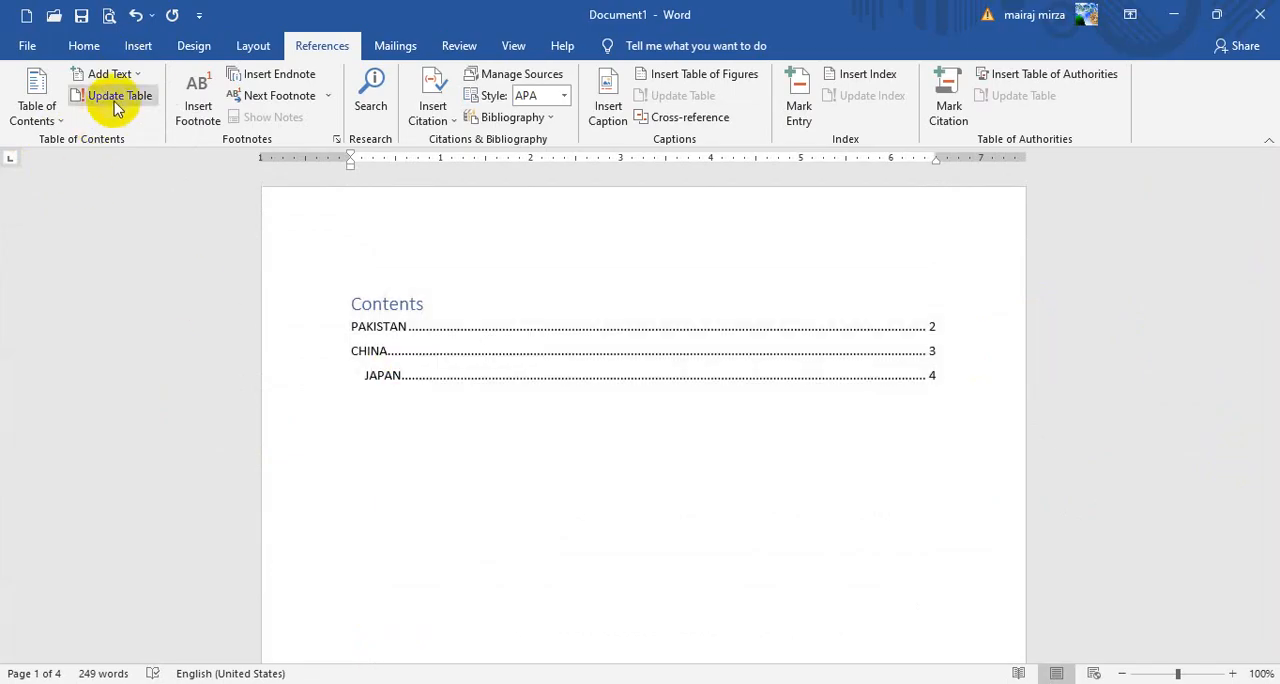
Insert a page break before the "Save time in Word" paragraph on the JAPAN page
{"action": "left_click", "coordinate": [568, 265]}
{"action": "left_click_drag", "start_coordinate": [1276, 226], "coordinate": [1272, 262]}
{"action": "left_click_drag", "start_coordinate": [1273, 293], "coordinate": [1269, 572]}
{"action": "left_click", "coordinate": [352, 344]}
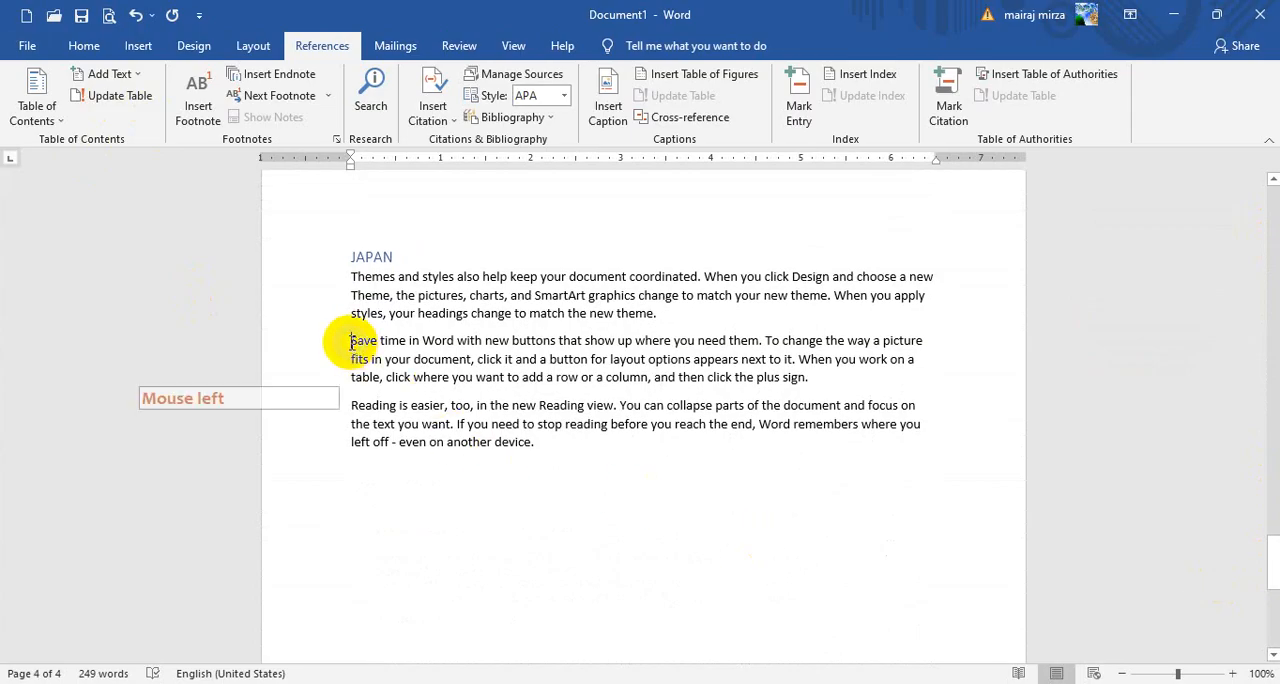
{"action": "left_click", "coordinate": [138, 46]}
{"action": "left_click", "coordinate": [45, 117]}
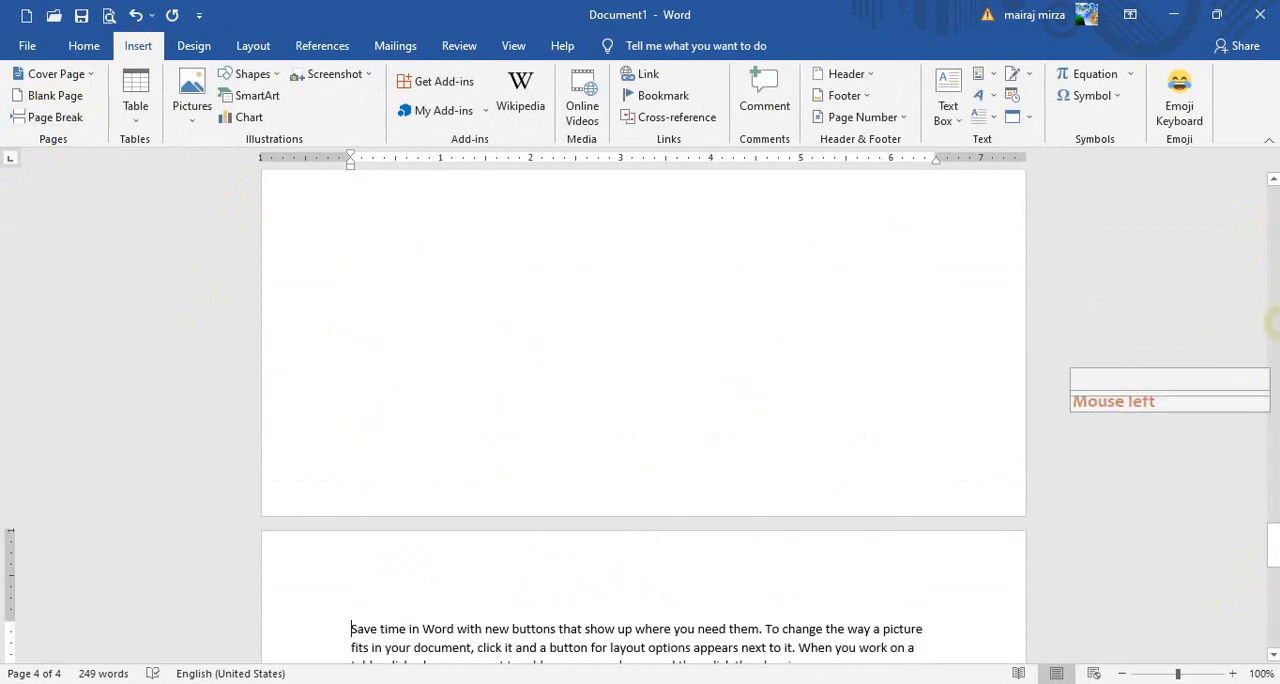
Add the title TURKEY on its own line above the "Save time in Word" paragraph on page 5
{"action": "scroll", "coordinate": [1251, 509], "scroll_direction": "down", "scroll_amount": 3}
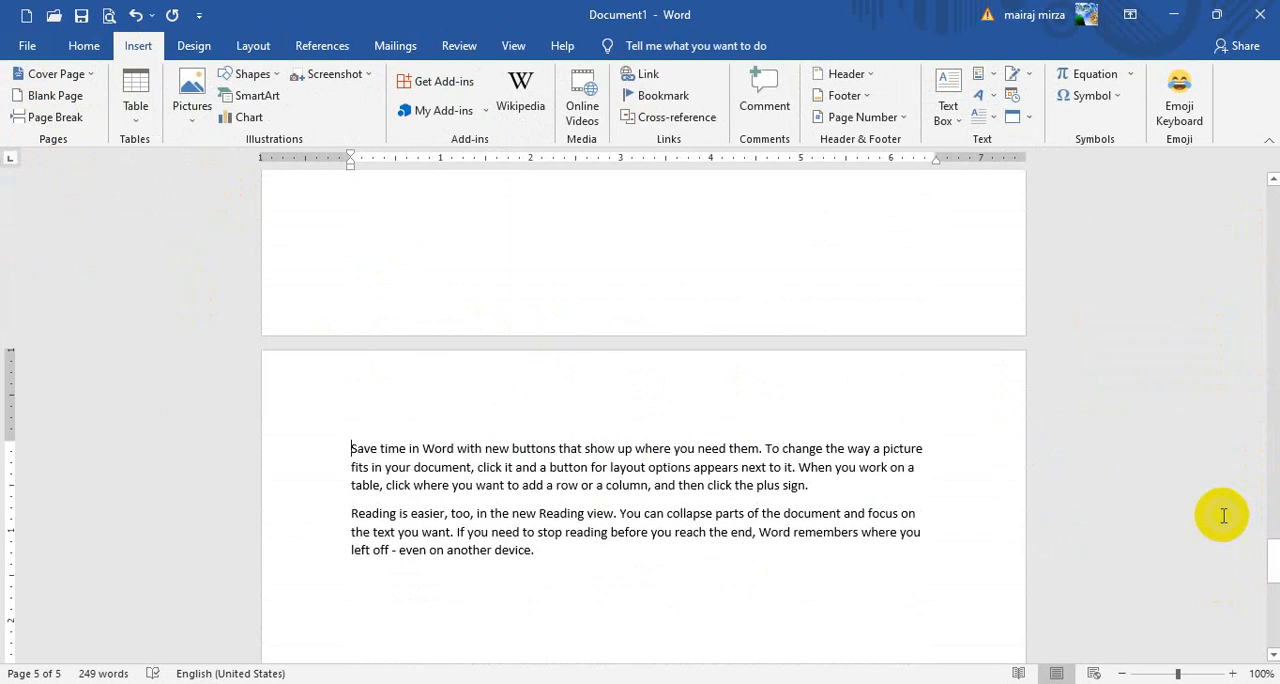
{"action": "key", "text": "Return"}
{"action": "key", "text": "Up"}
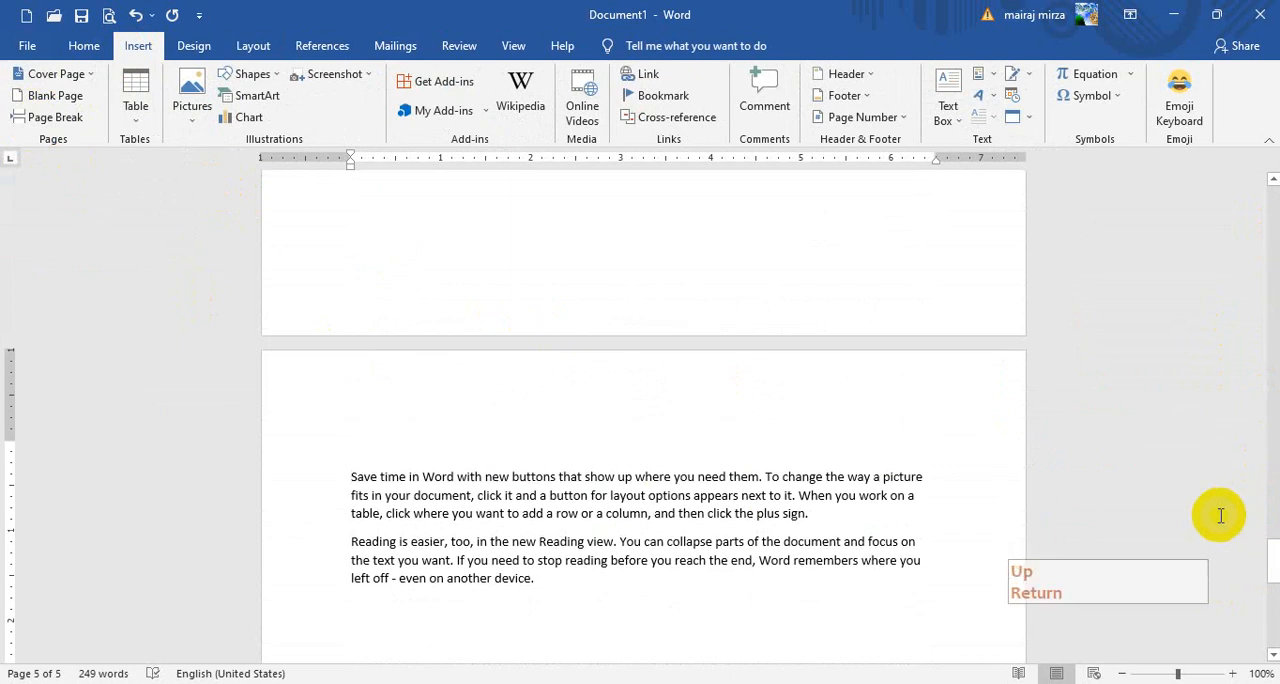
{"action": "type", "text": "TURKEY"}
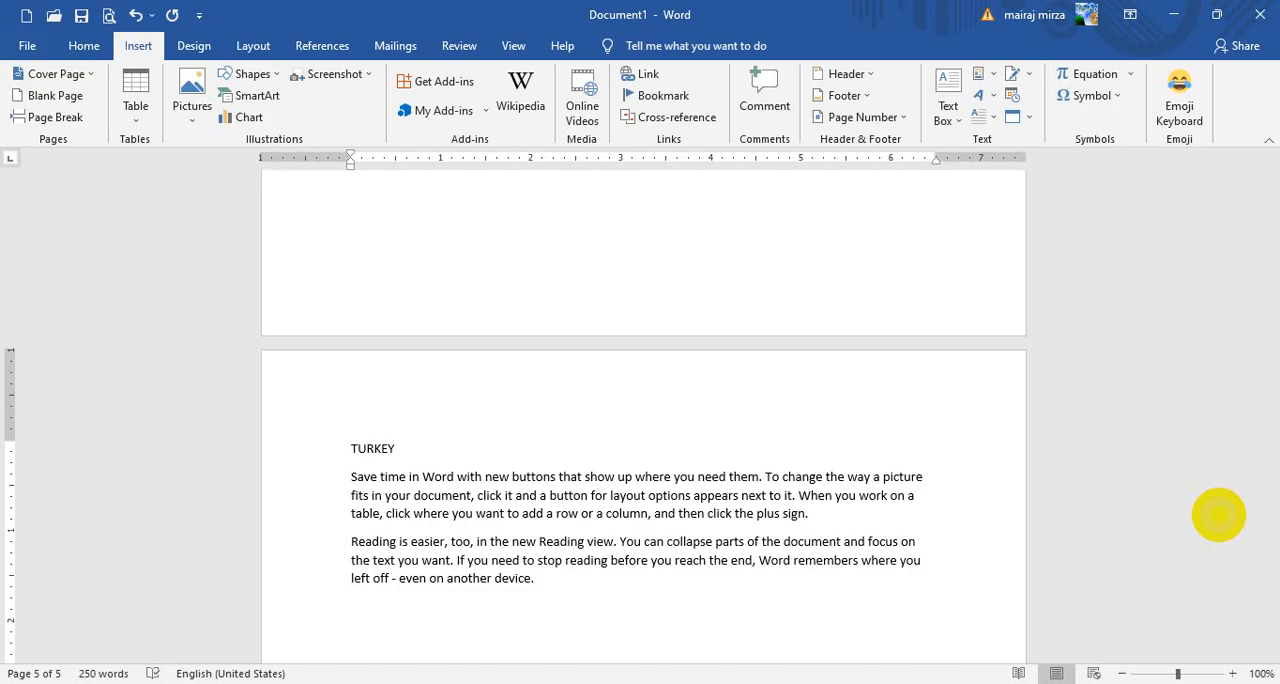
Mark the TURKEY title on page 5 as a Level 2 entry for the table of contents
{"action": "double_click", "coordinate": [376, 448]}
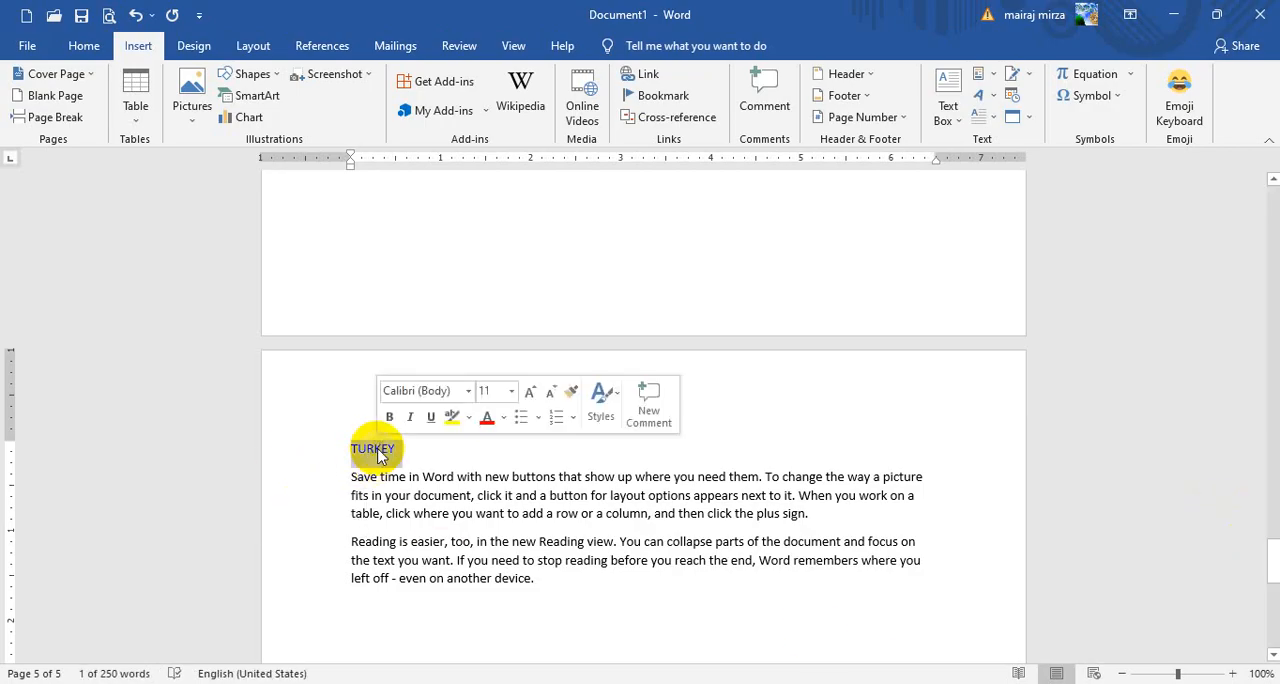
{"action": "left_click", "coordinate": [322, 46]}
{"action": "left_click", "coordinate": [108, 74]}
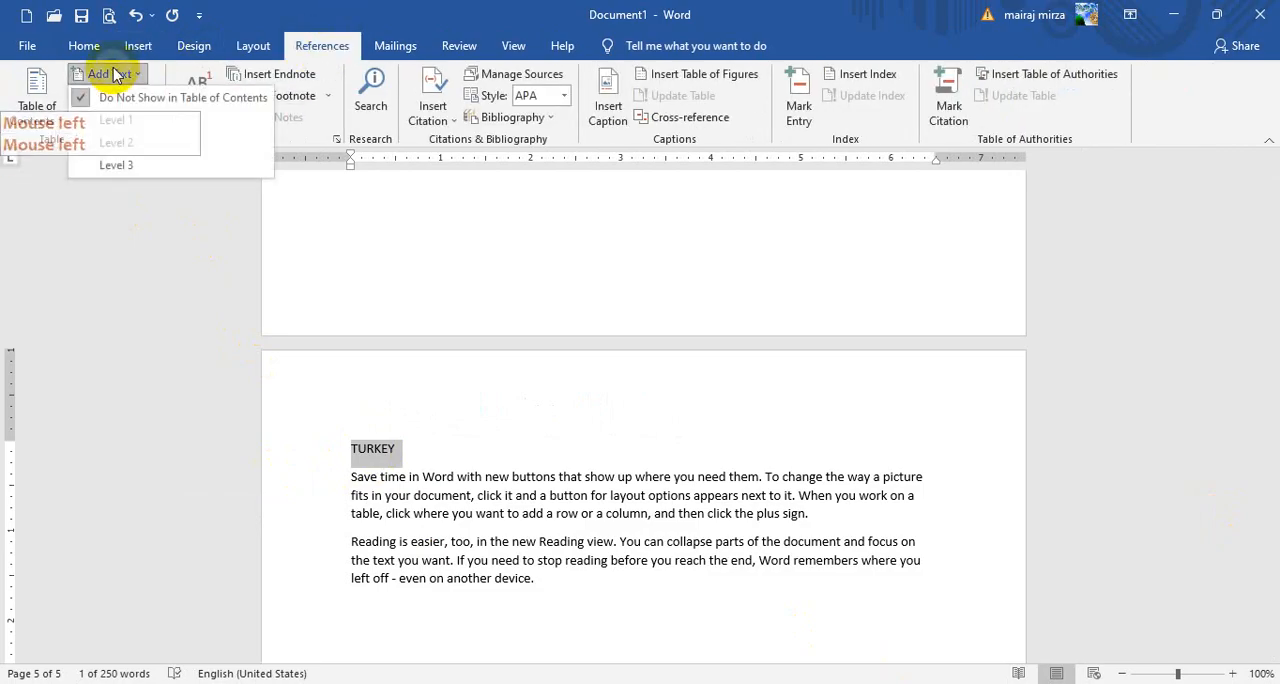
{"action": "left_click", "coordinate": [116, 143]}
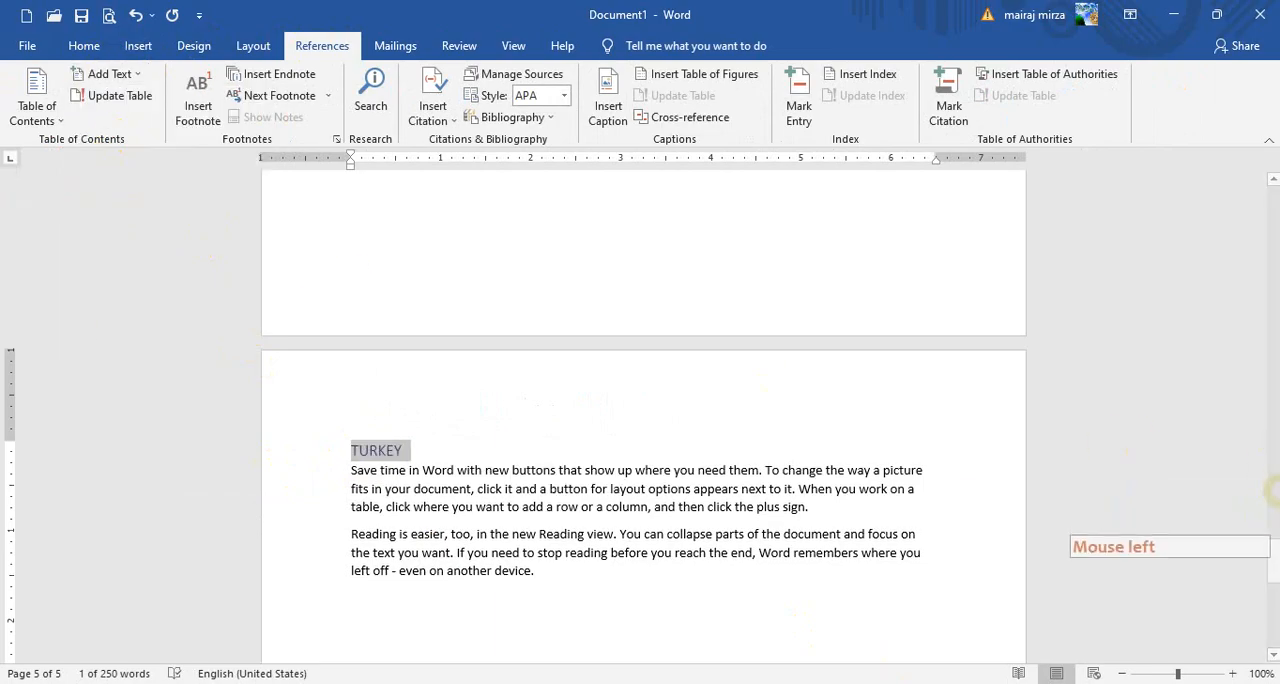
Update the entire table of contents on the first page to include the newly marked title
{"action": "left_click_drag", "start_coordinate": [1276, 568], "coordinate": [1266, 194]}
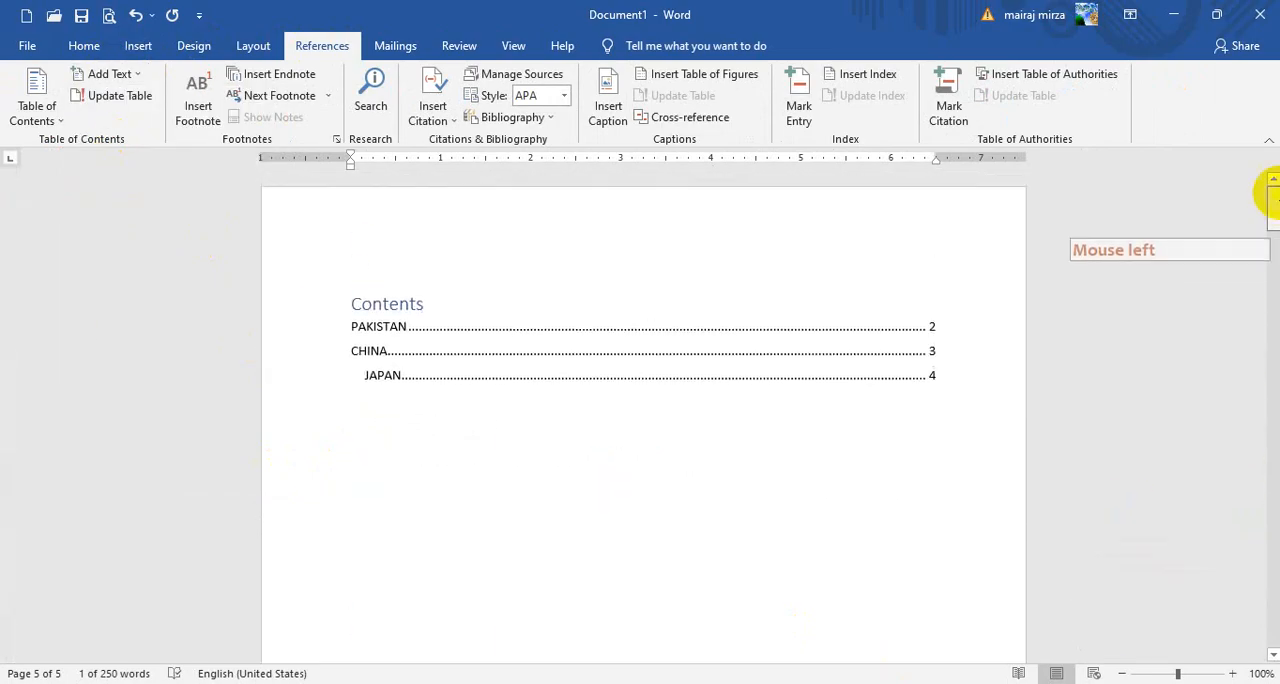
{"action": "left_click", "coordinate": [385, 397]}
{"action": "left_click", "coordinate": [455, 345]}
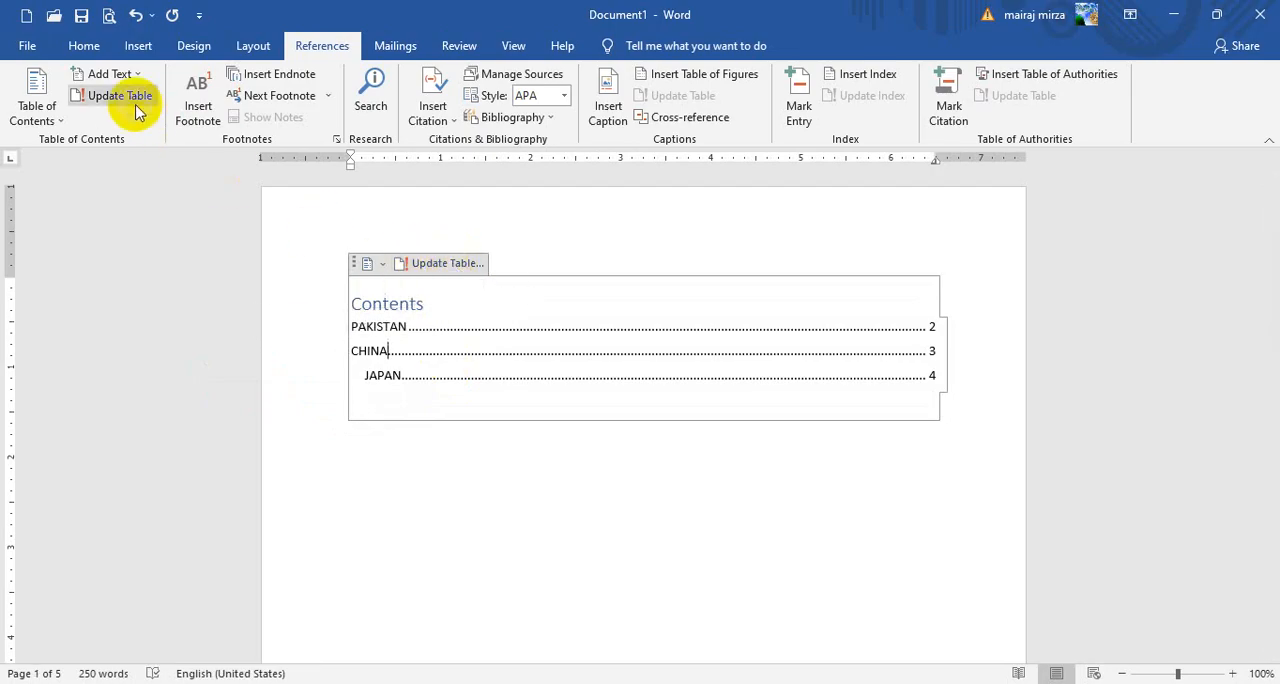
{"action": "left_click", "coordinate": [437, 268]}
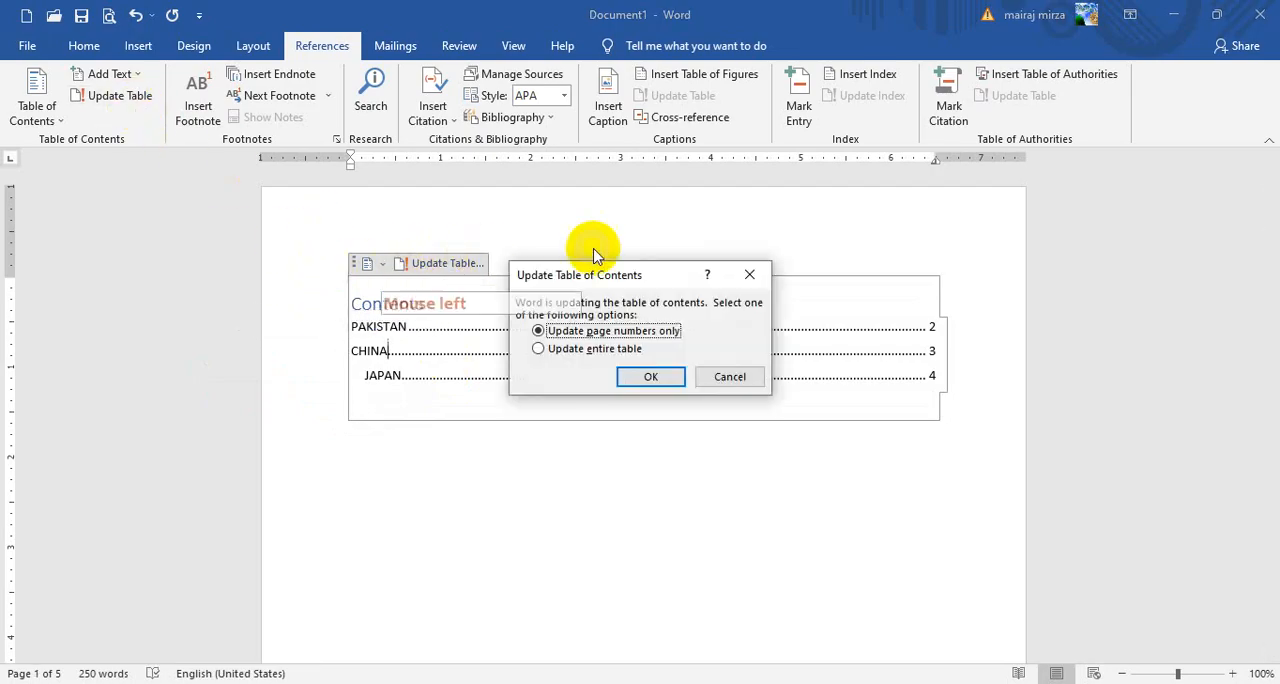
{"action": "left_click_drag", "start_coordinate": [617, 276], "coordinate": [697, 260]}
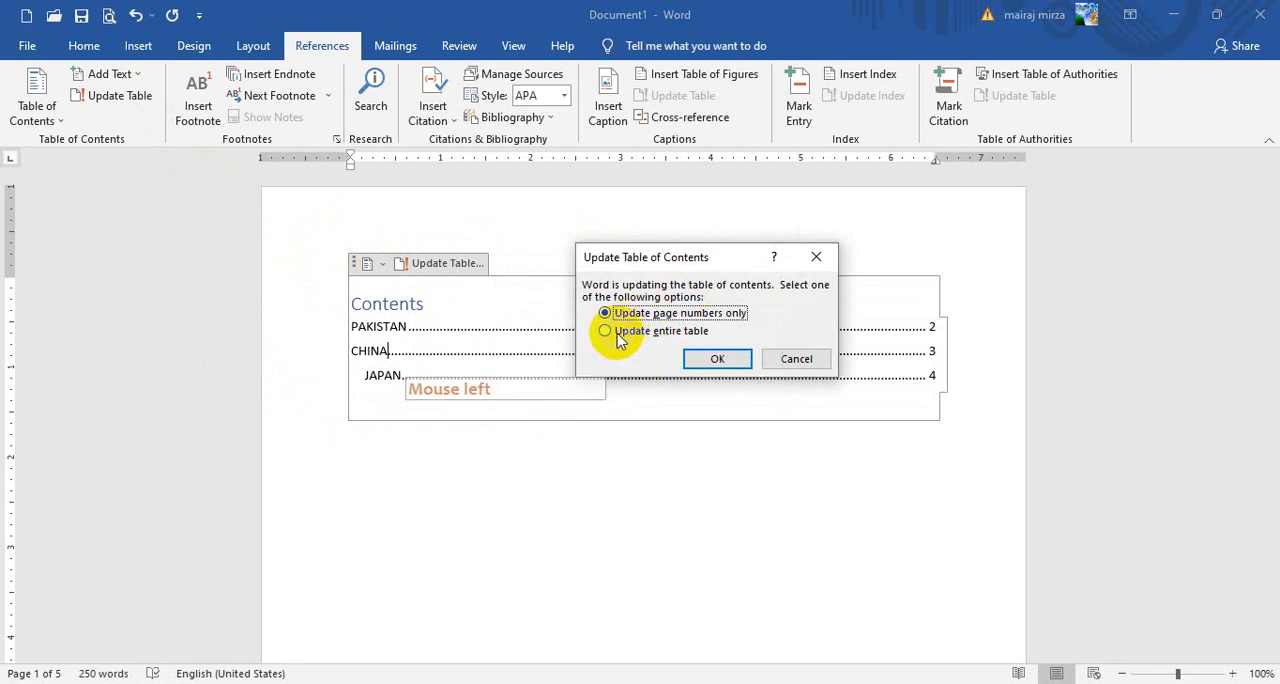
{"action": "left_click", "coordinate": [608, 332]}
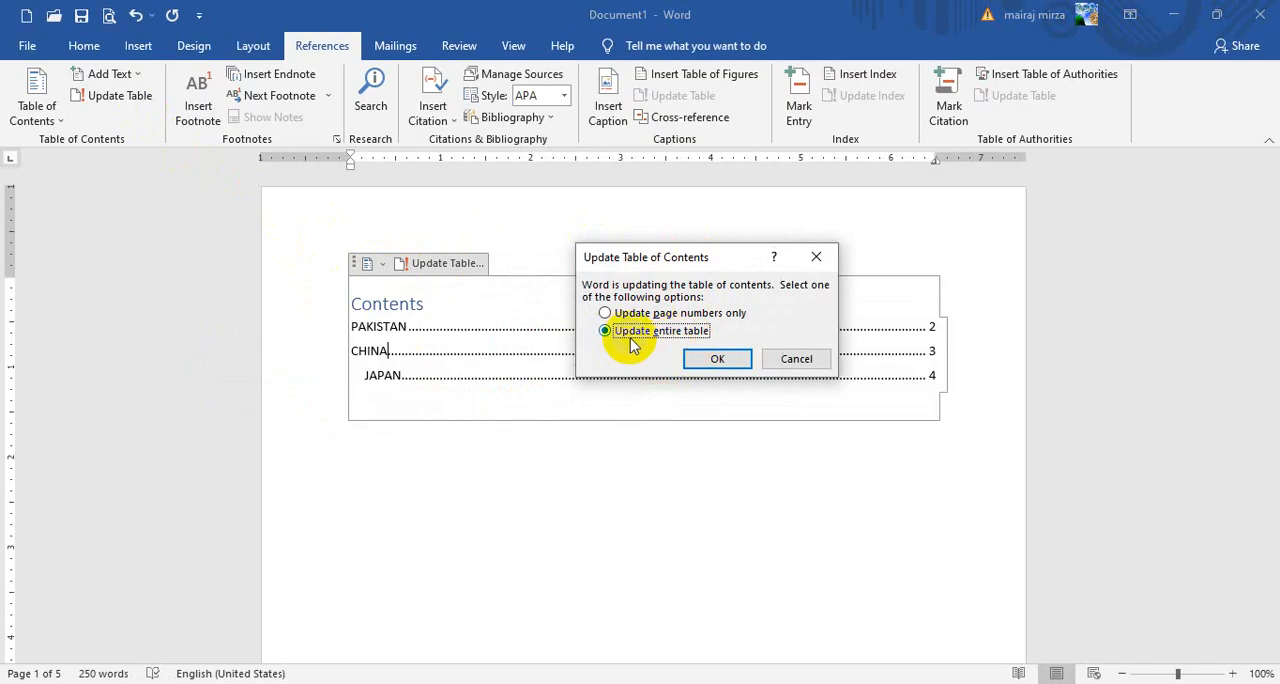
{"action": "left_click", "coordinate": [716, 362]}
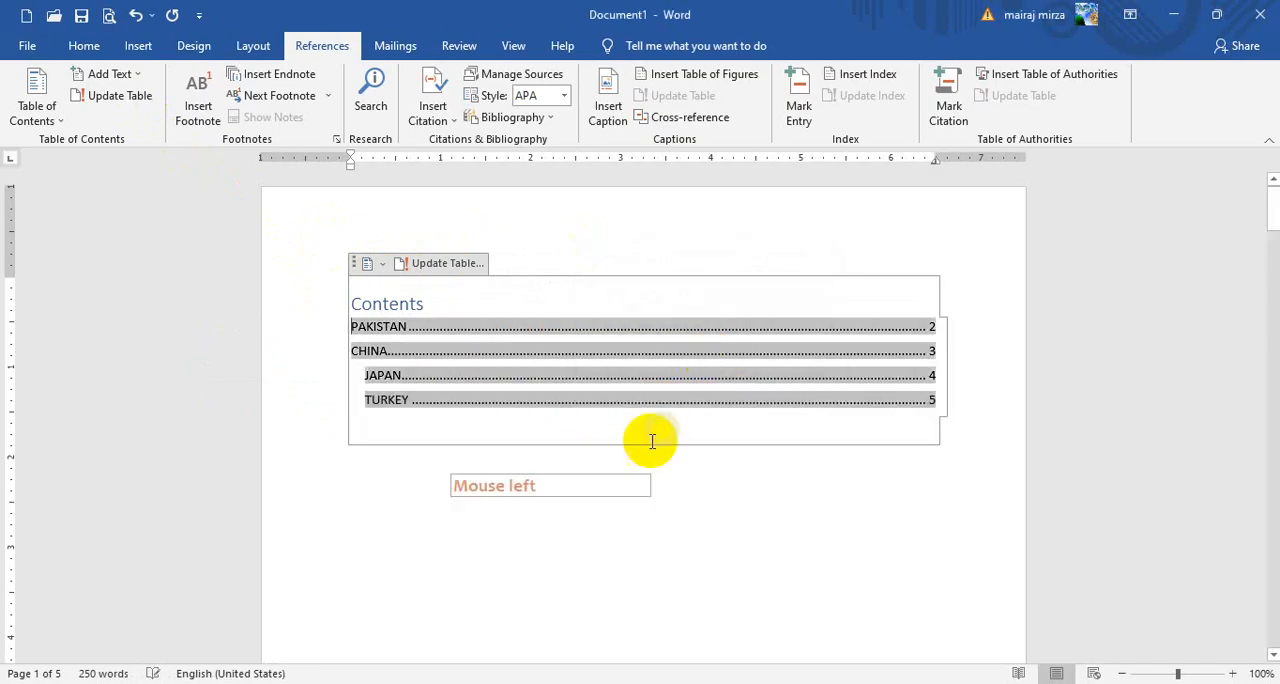
{"action": "left_click", "coordinate": [548, 492]}
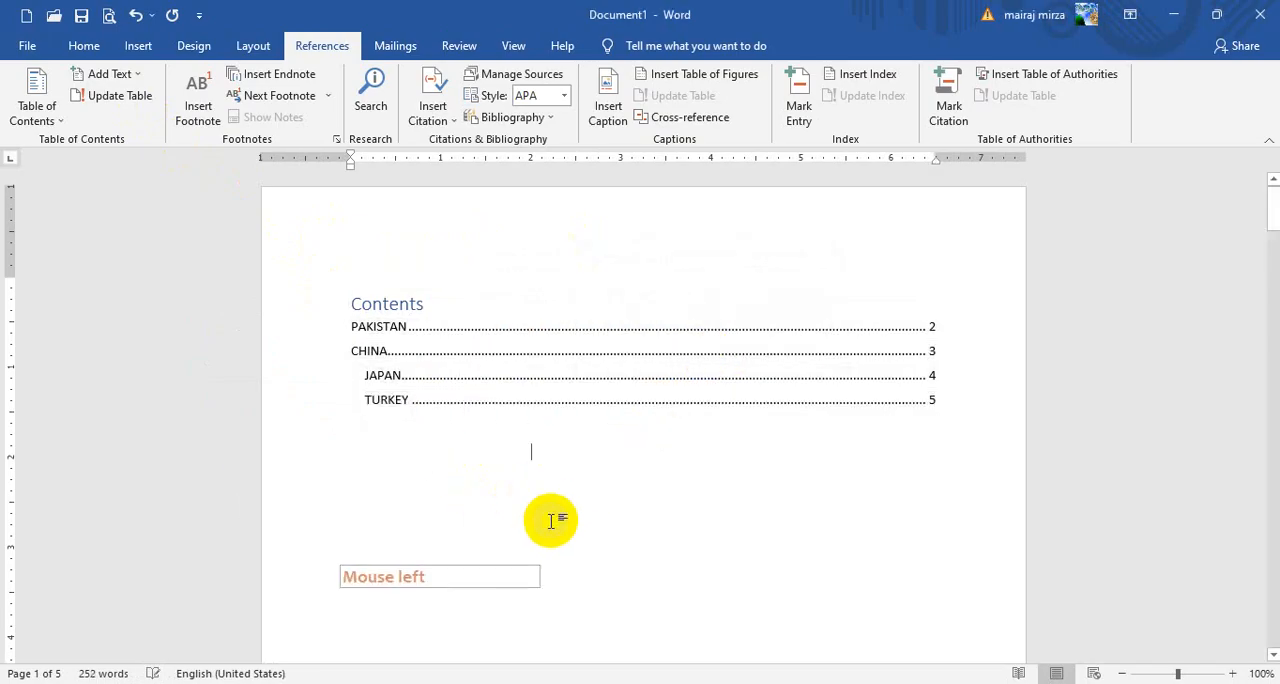
Follow the TURKEY link in the table of contents to its page and return to the first page
{"action": "left_click", "coordinate": [396, 404], "text": "ctrl"}
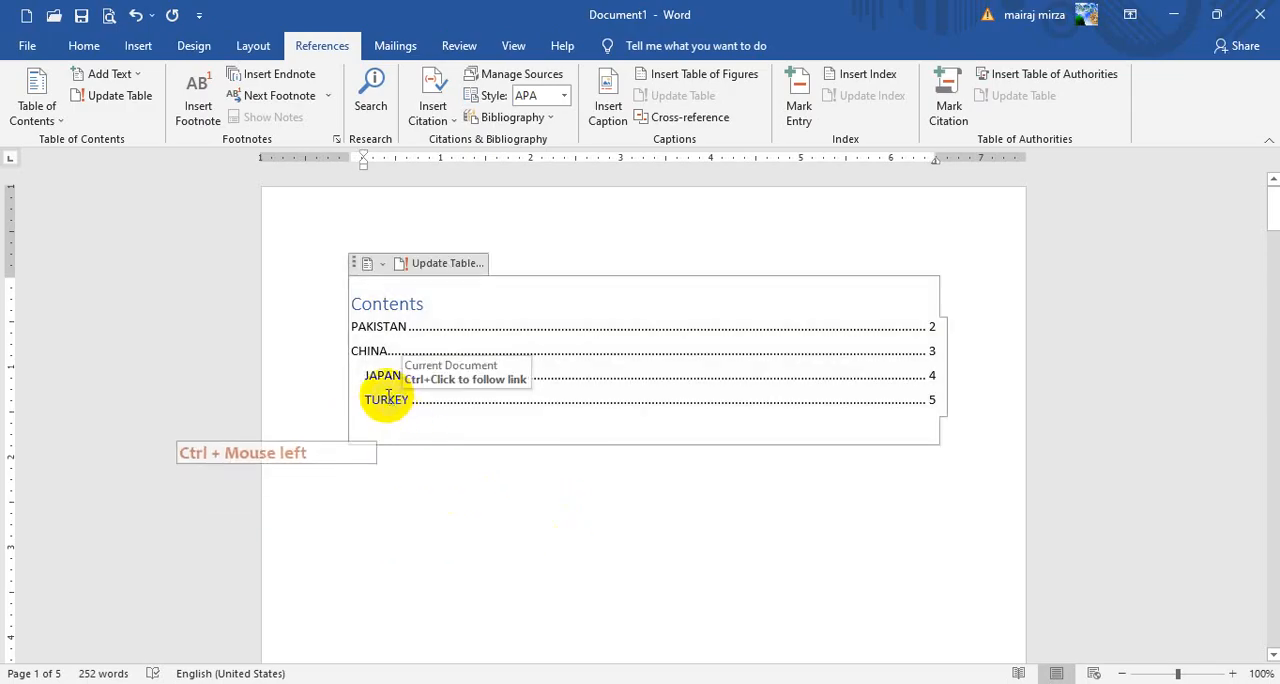
{"action": "left_click", "coordinate": [381, 401], "text": "ctrl"}
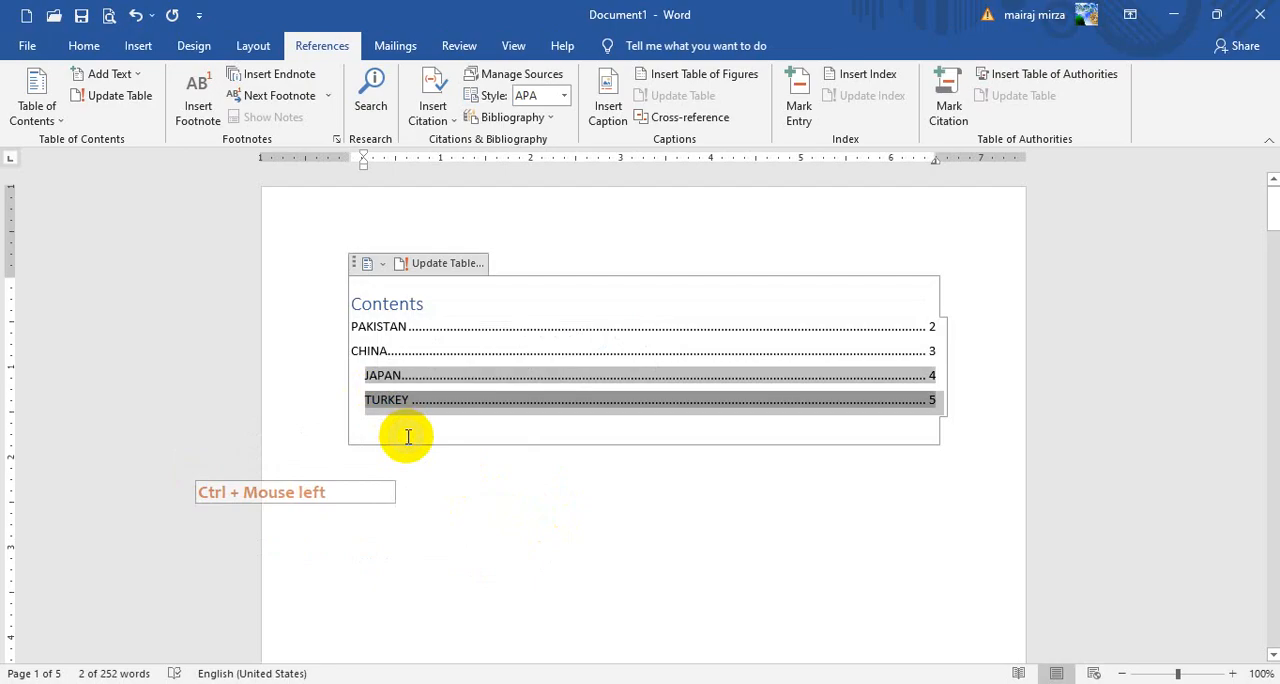
{"action": "left_click", "coordinate": [388, 404], "text": "ctrl"}
{"action": "left_click", "coordinate": [388, 402], "text": "ctrl"}
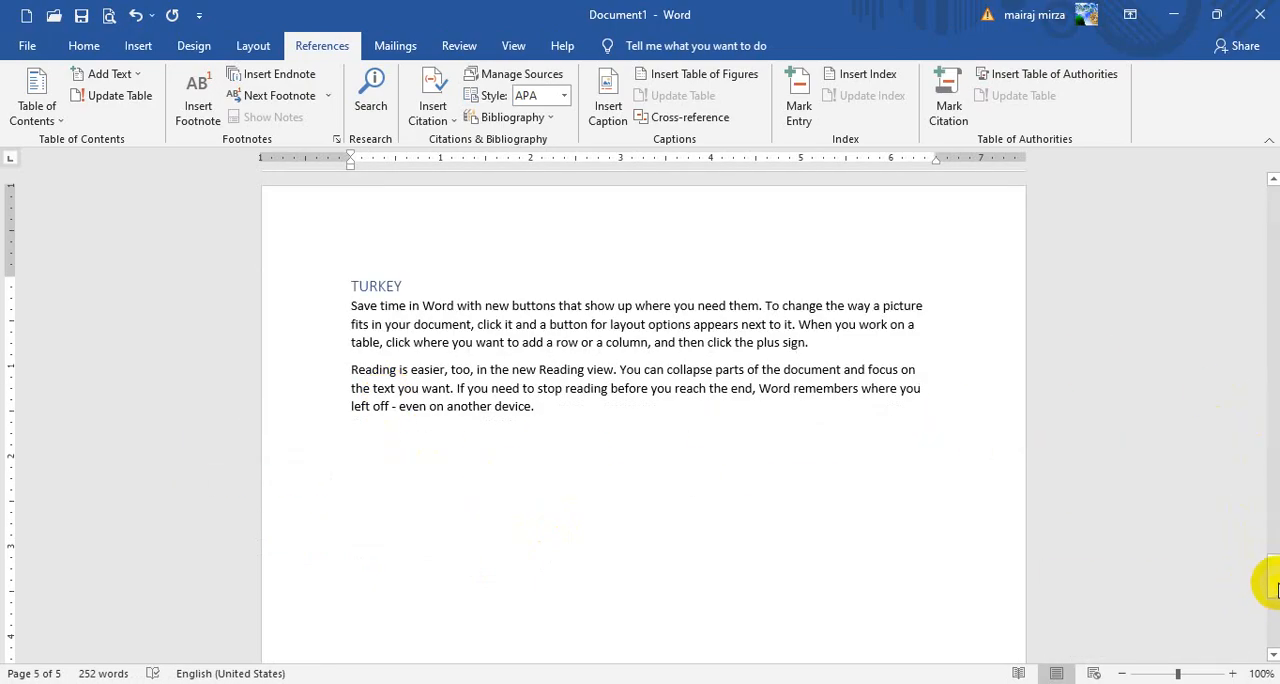
{"action": "left_click_drag", "start_coordinate": [1272, 575], "coordinate": [1272, 176]}
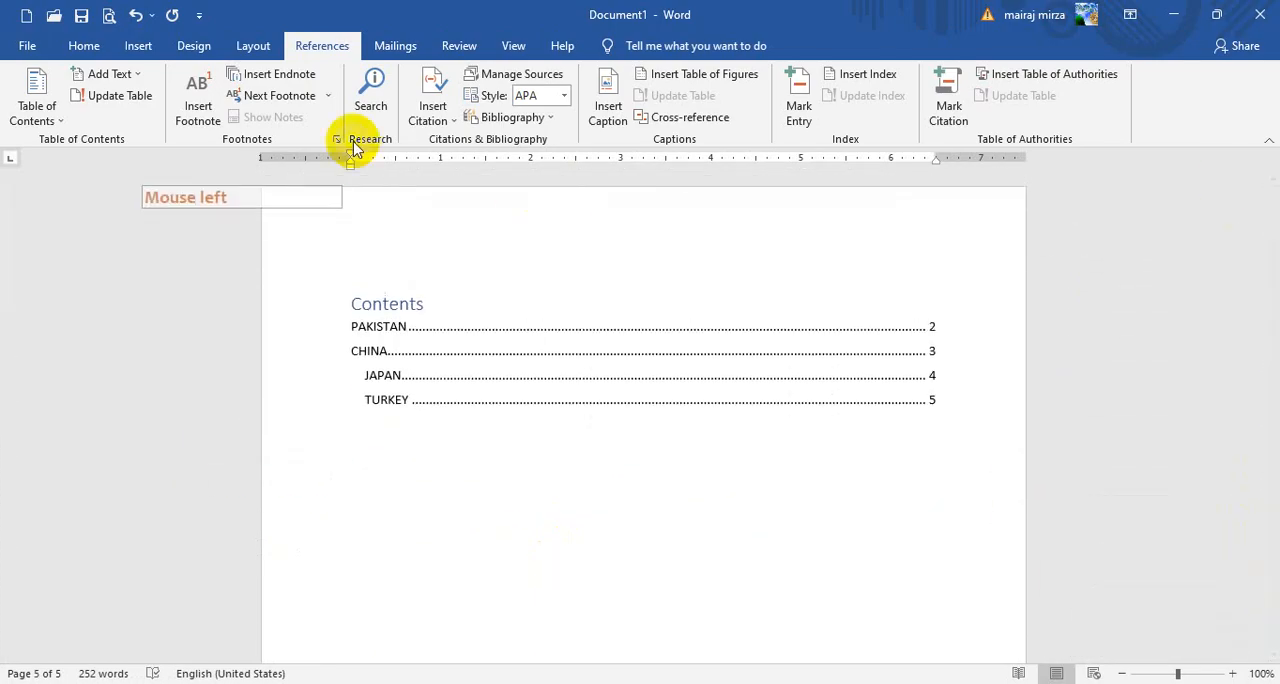
Customize the table of contents to show 9 levels and apply the setting to the existing table
{"action": "left_click", "coordinate": [110, 75]}
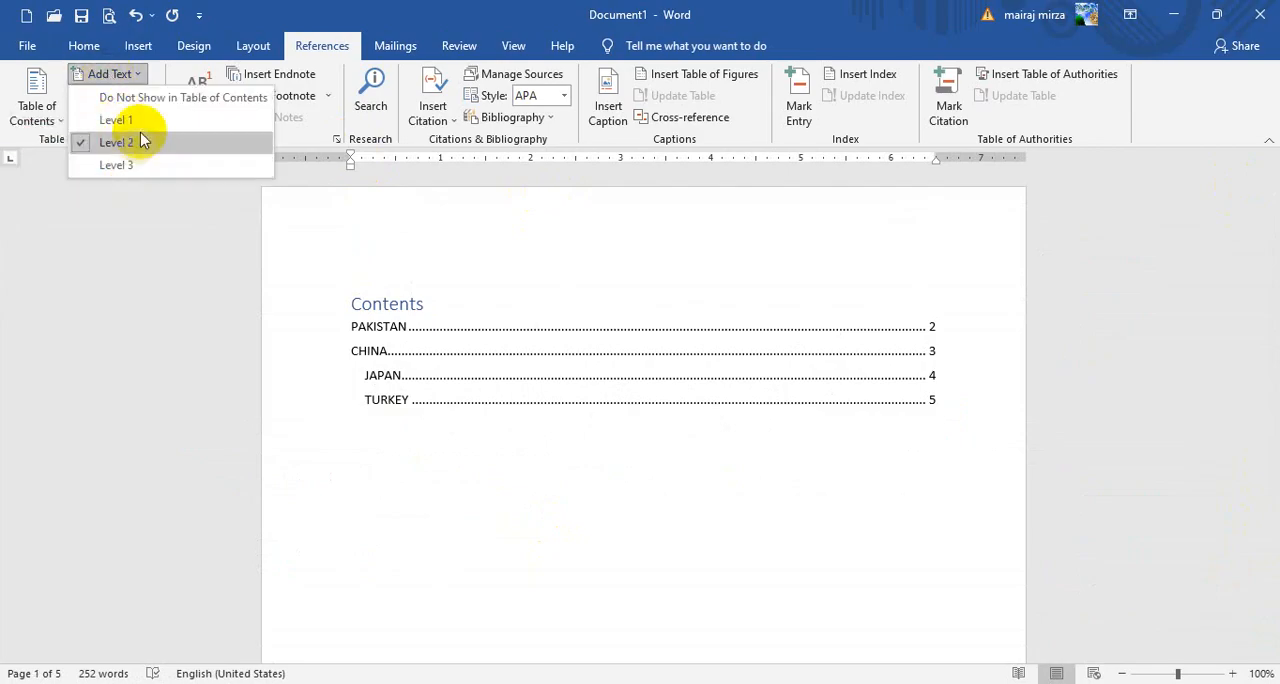
{"action": "left_click", "coordinate": [108, 76]}
{"action": "left_click", "coordinate": [38, 108]}
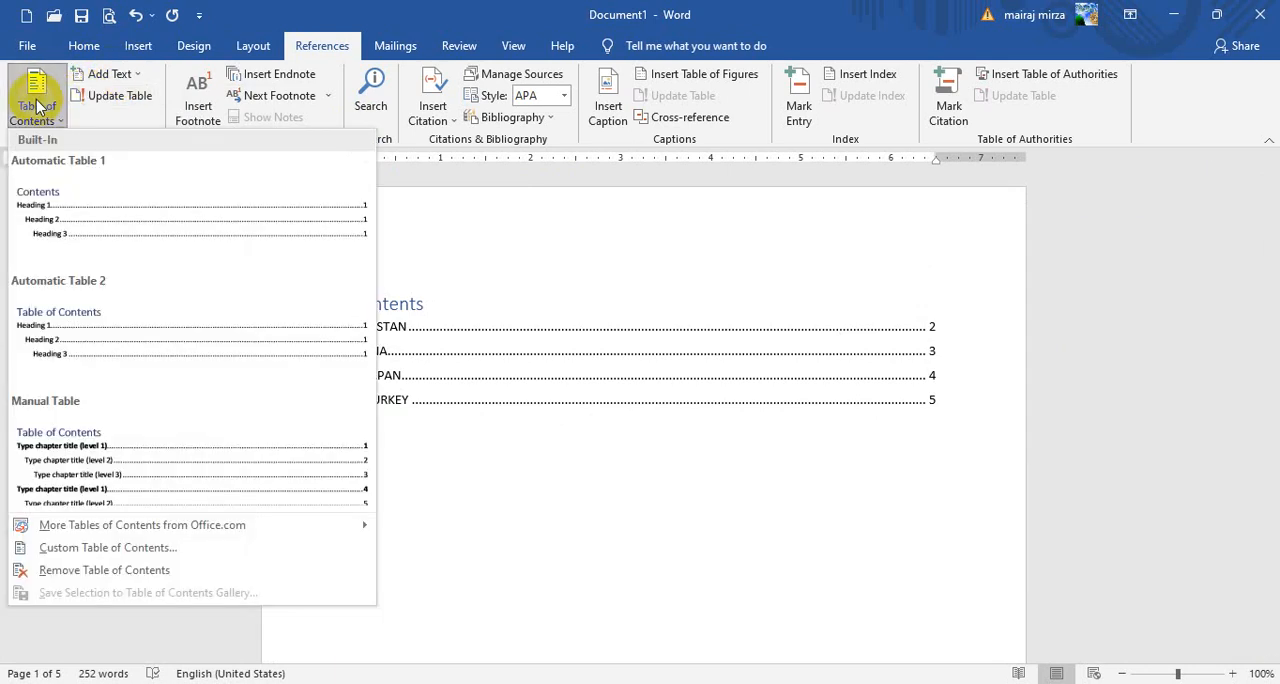
{"action": "left_click", "coordinate": [106, 548]}
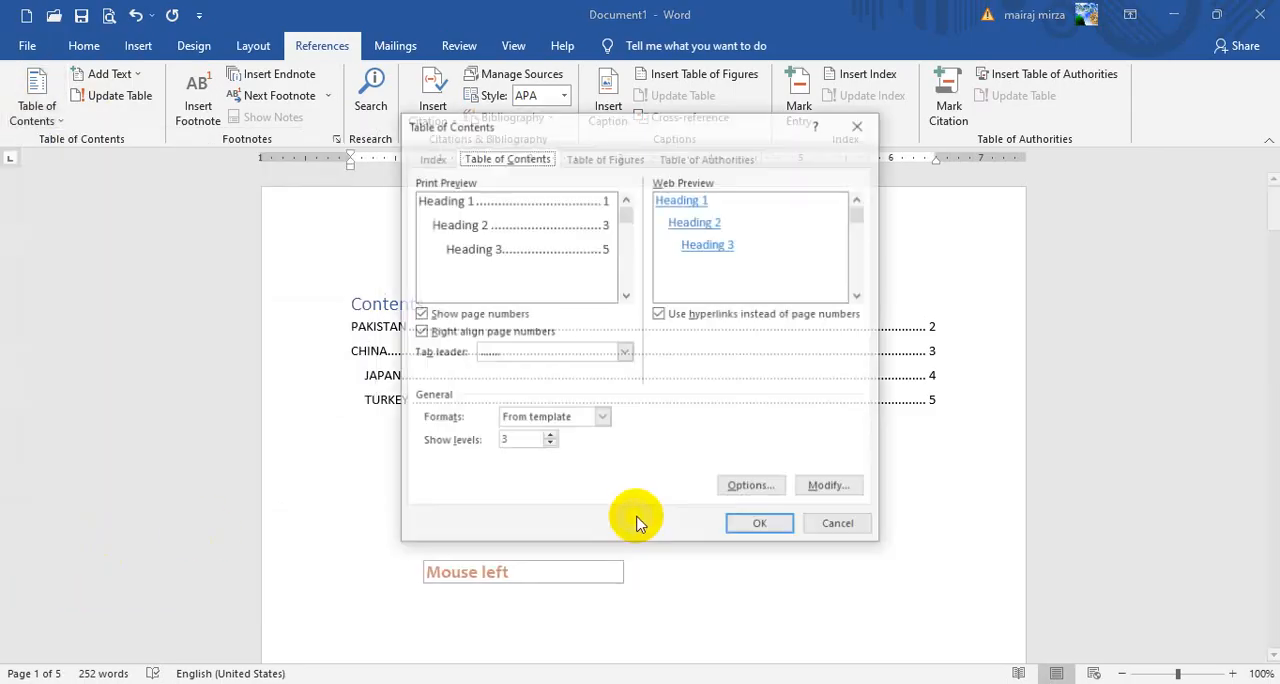
{"action": "left_click", "coordinate": [548, 438]}
{"action": "left_click", "coordinate": [548, 438]}
{"action": "left_click", "coordinate": [548, 438]}
{"action": "left_click", "coordinate": [548, 438]}
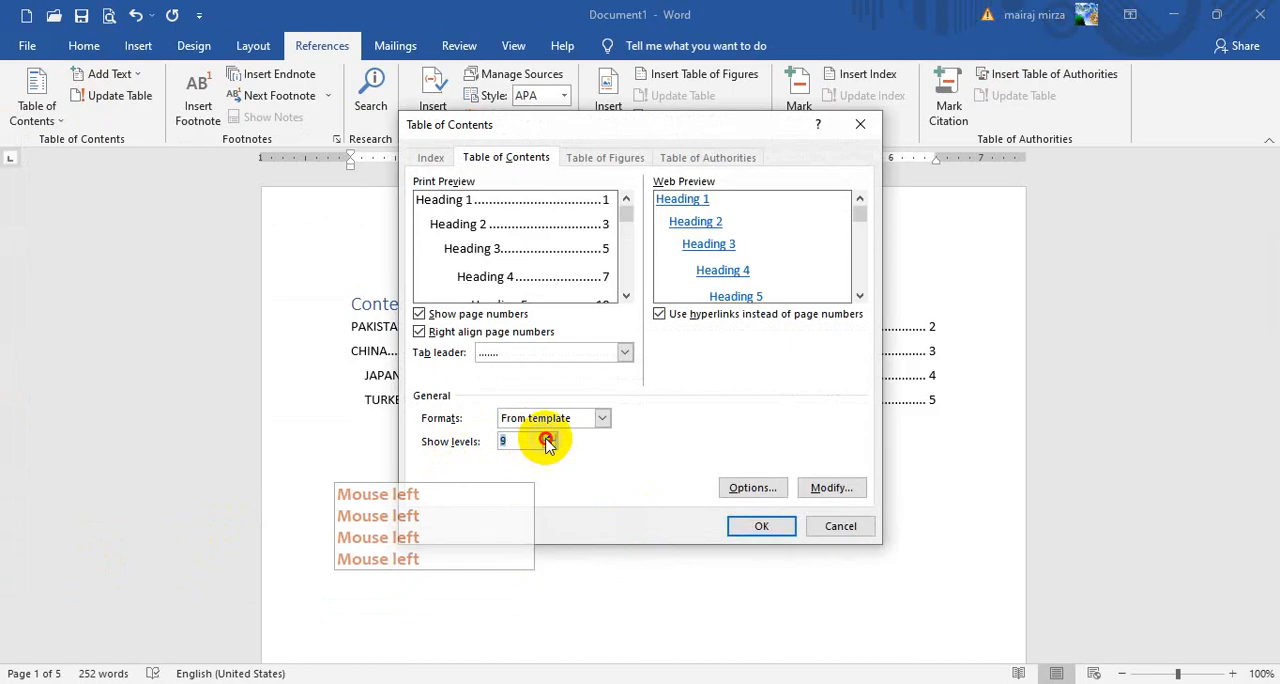
{"action": "left_click", "coordinate": [548, 438]}
{"action": "left_click", "coordinate": [758, 526]}
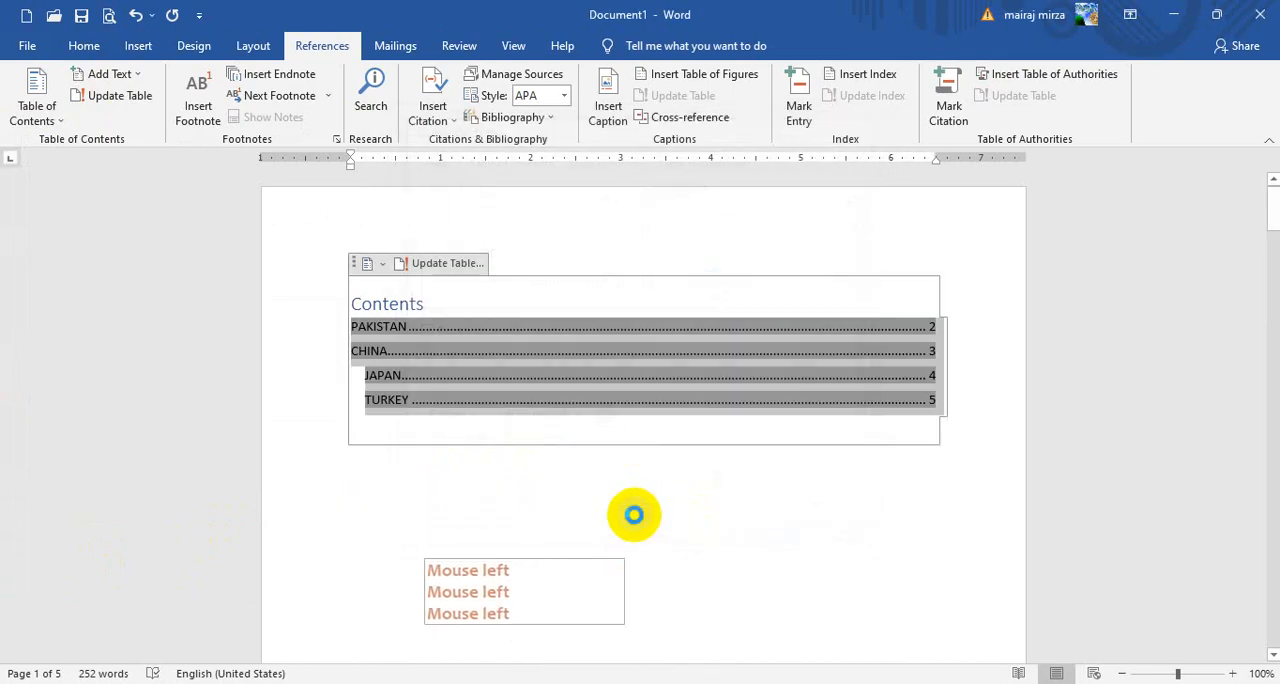
{"action": "left_click", "coordinate": [574, 406]}
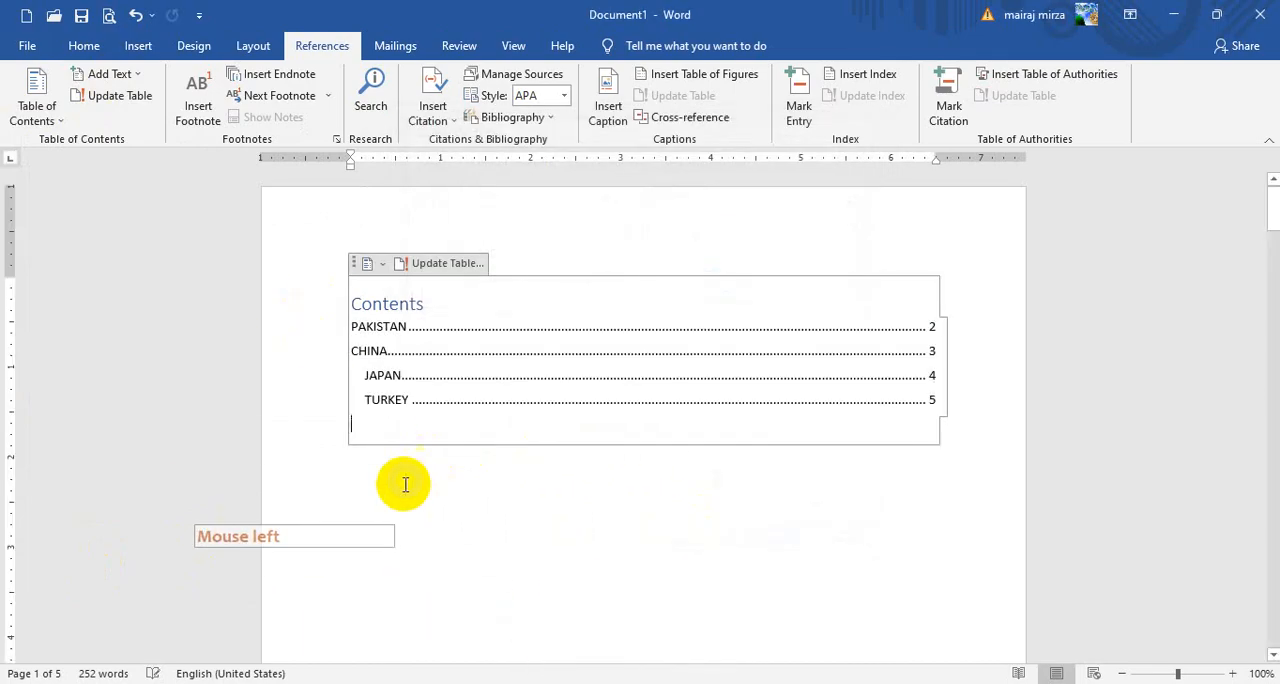
{"action": "left_click", "coordinate": [455, 490]}
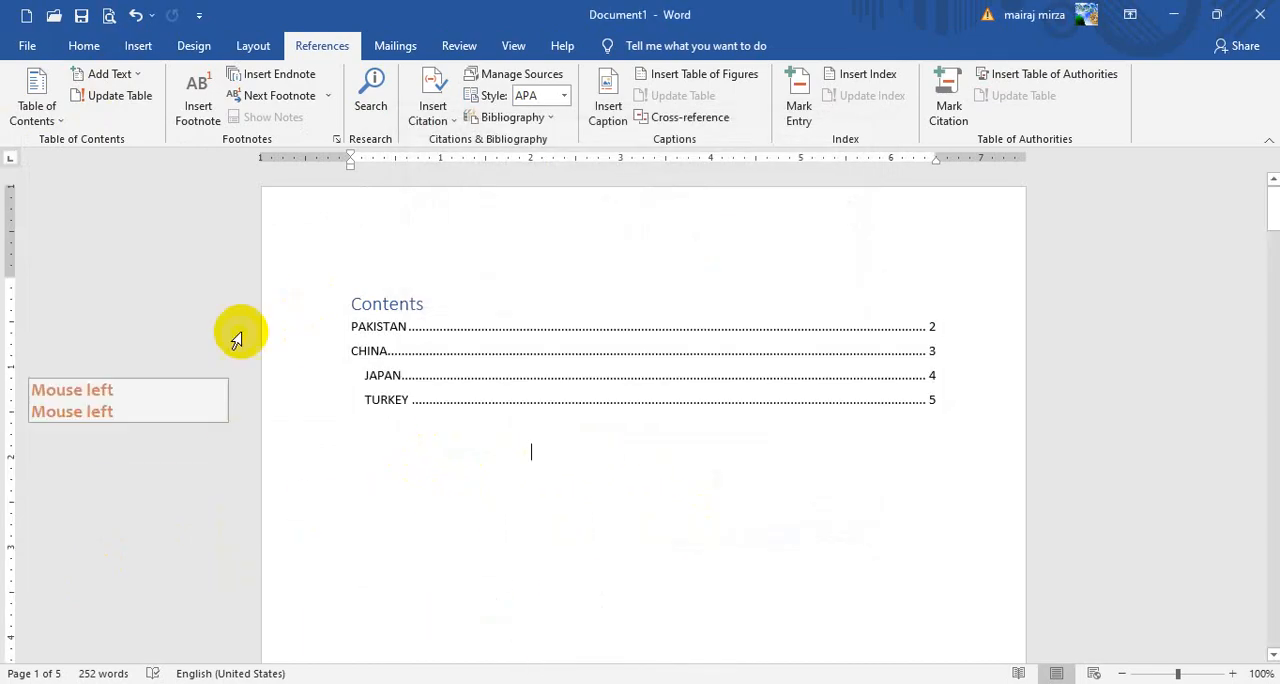
Check which levels can be assigned to text for the table of contents, without changing the current one
{"action": "left_click", "coordinate": [110, 74]}
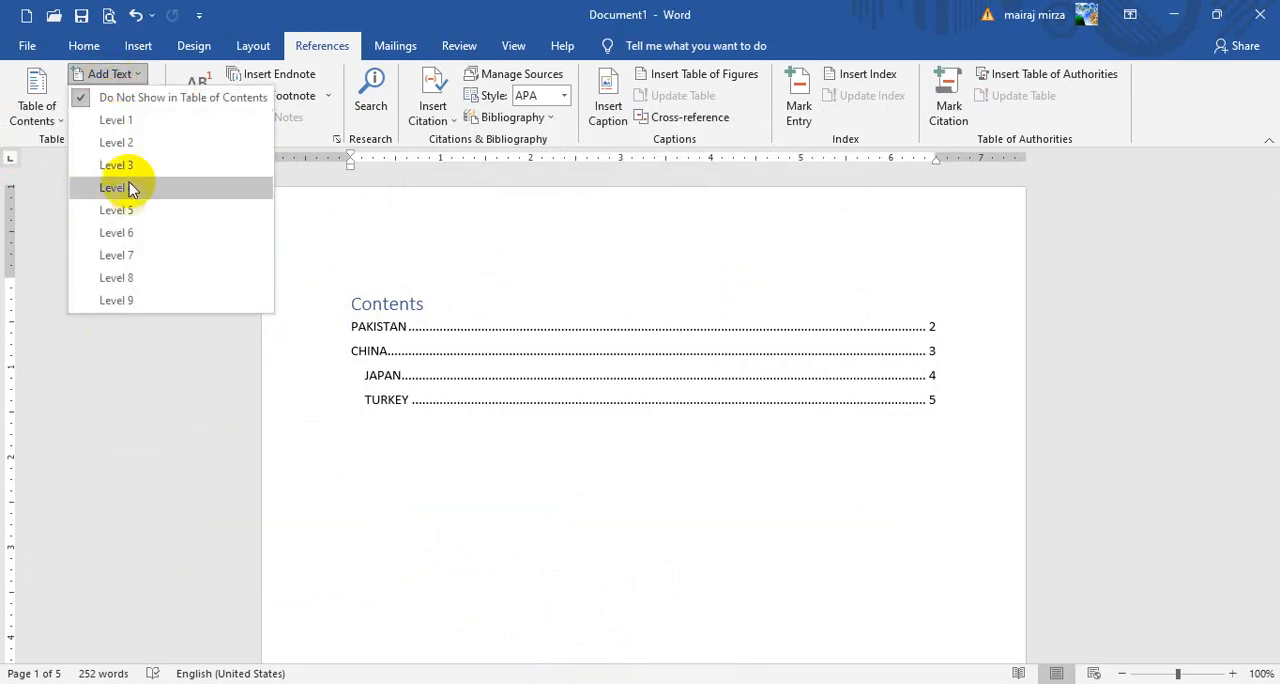
{"action": "left_click", "coordinate": [566, 506]}
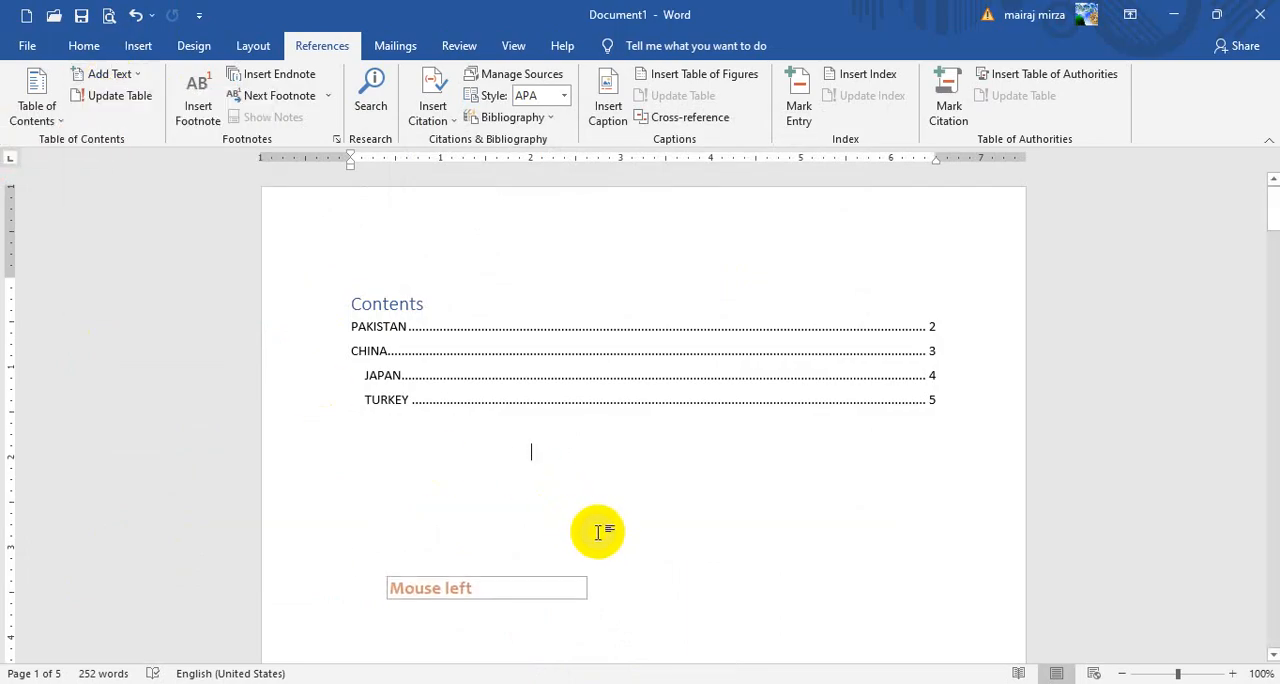
{"action": "left_click", "coordinate": [590, 533]}
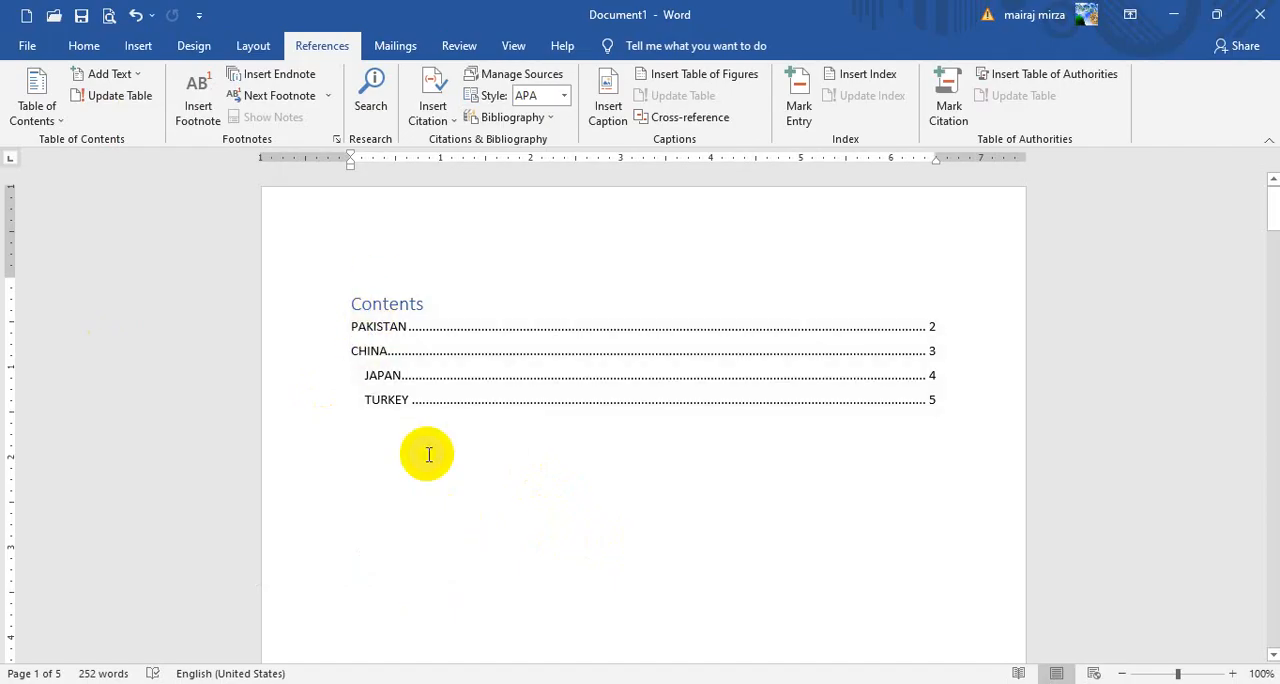
{"action": "left_click", "coordinate": [110, 74]}
{"action": "left_click", "coordinate": [114, 76]}
{"action": "left_click", "coordinate": [409, 580]}
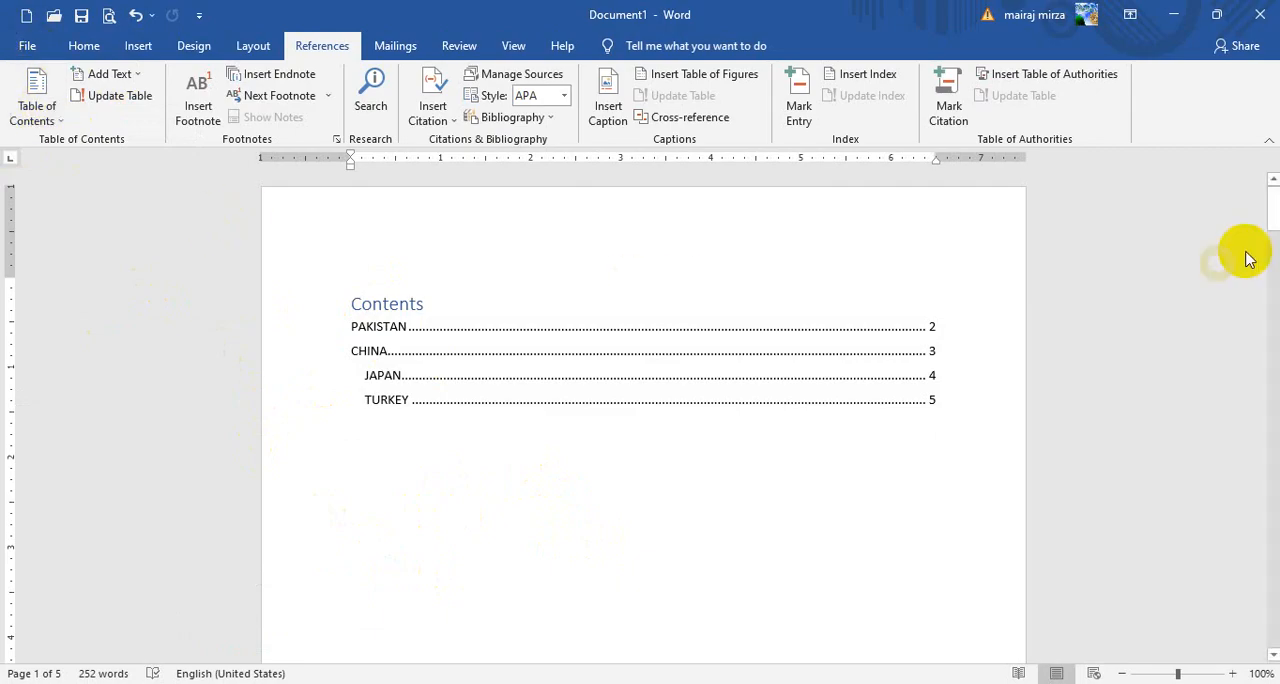
Insert a footnote at the end of the PAKISTAN heading reading FAMOUS COUNTRY IN THE WORLD
{"action": "left_click_drag", "start_coordinate": [1270, 212], "coordinate": [1273, 300]}
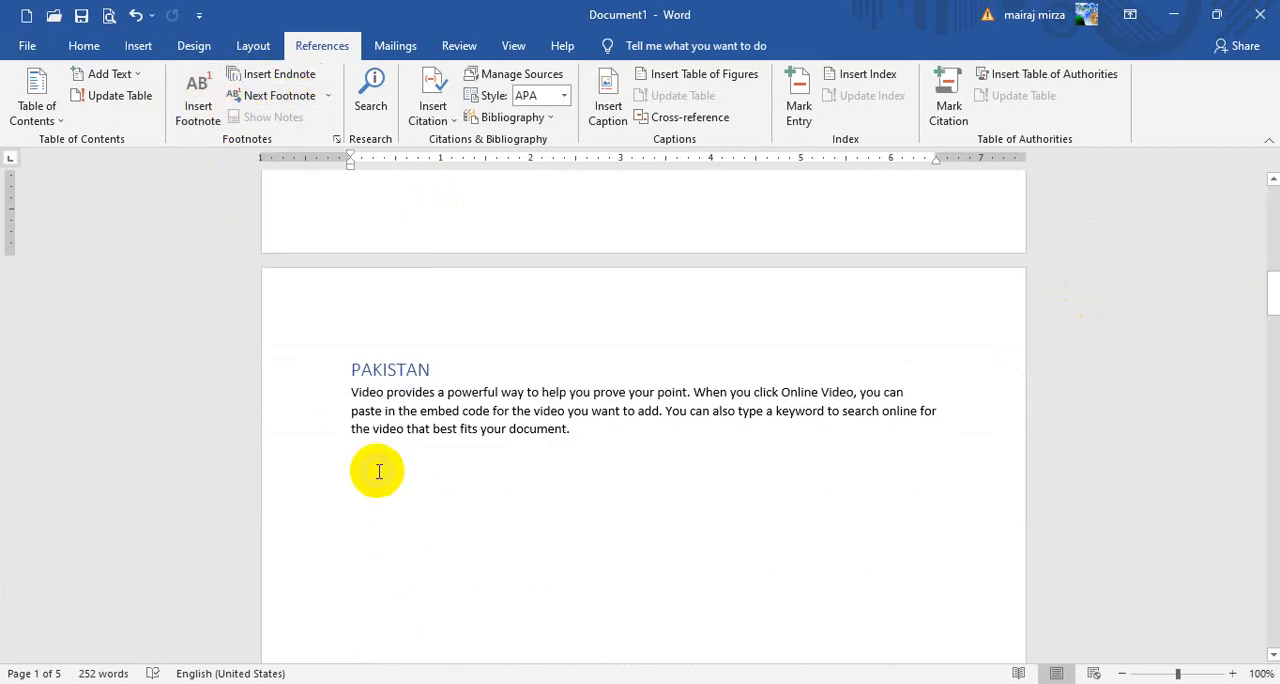
{"action": "left_click", "coordinate": [432, 370]}
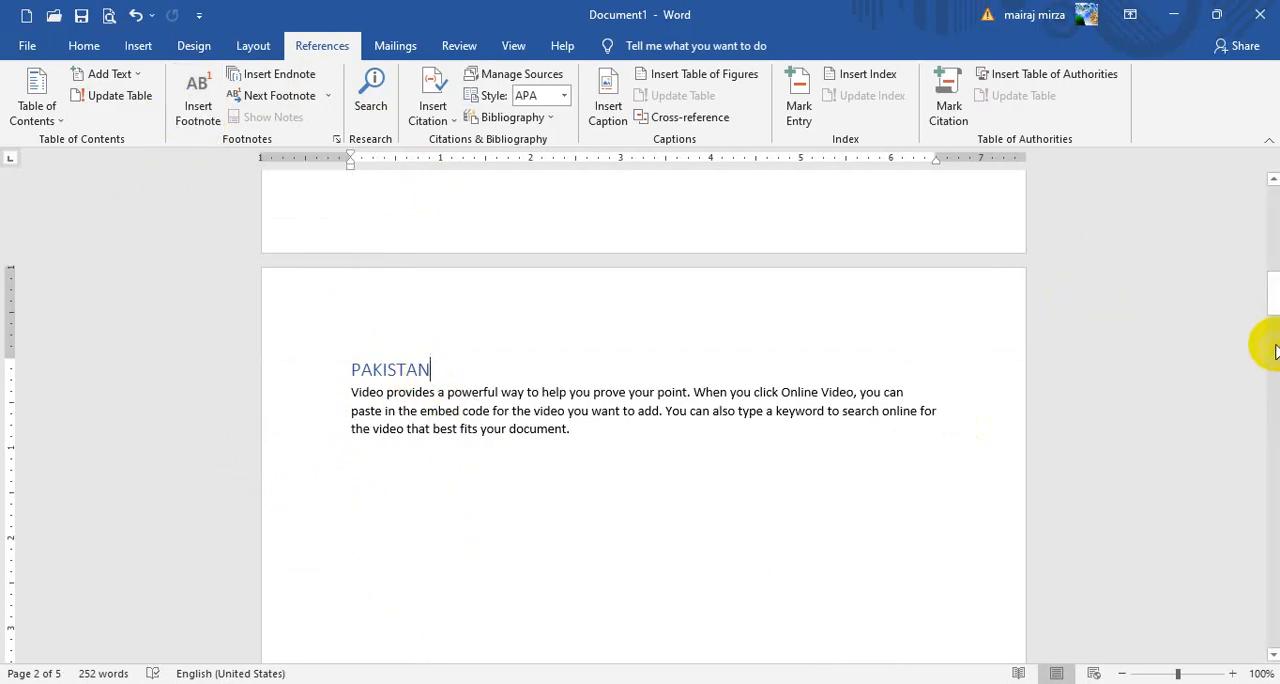
{"action": "mouse_move", "coordinate": [1273, 302]}
{"action": "left_mouse_down"}
{"action": "mouse_move", "coordinate": [1273, 396]}
{"action": "mouse_move", "coordinate": [1272, 286]}
{"action": "left_mouse_up"}
{"action": "scroll", "coordinate": [452, 535], "scroll_direction": "down", "scroll_amount": 3}
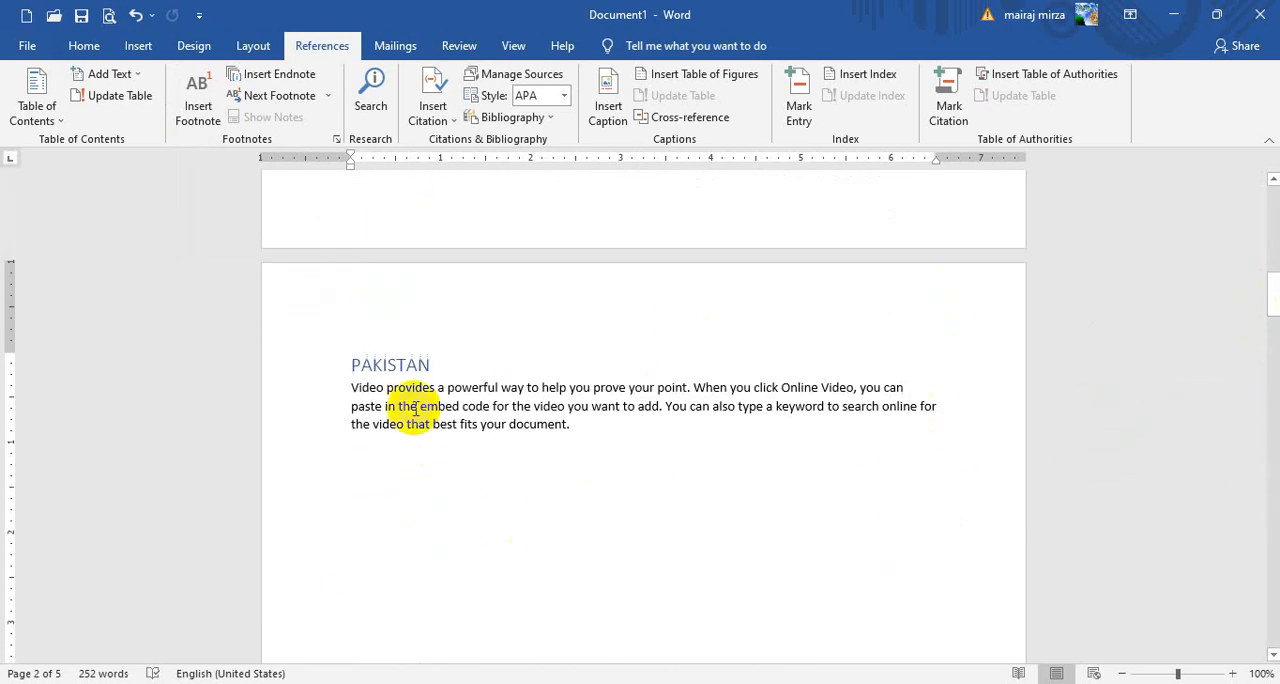
{"action": "left_click", "coordinate": [199, 118]}
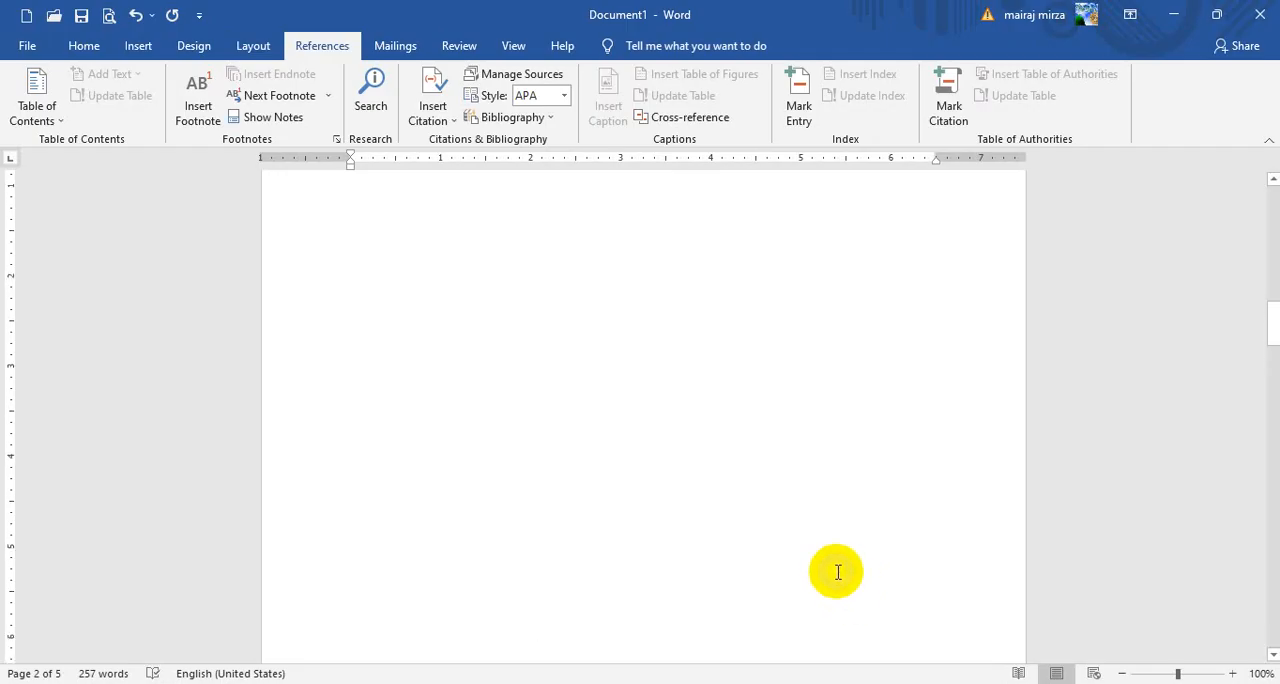
Add the teacher's name at the end of the PAKISTAN paragraph and give it a footnote reading ONLINE COMPUTER TEACHER
{"action": "scroll", "coordinate": [838, 572], "scroll_direction": "up", "scroll_amount": 3}
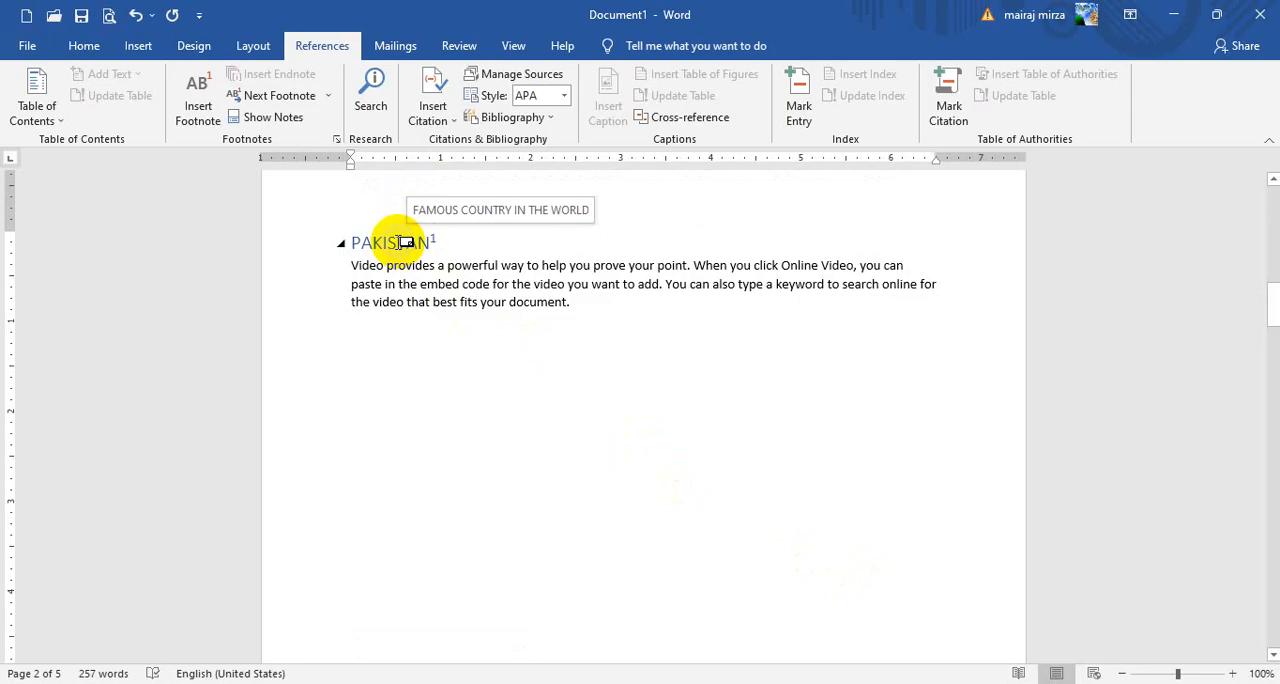
{"action": "left_click", "coordinate": [571, 303]}
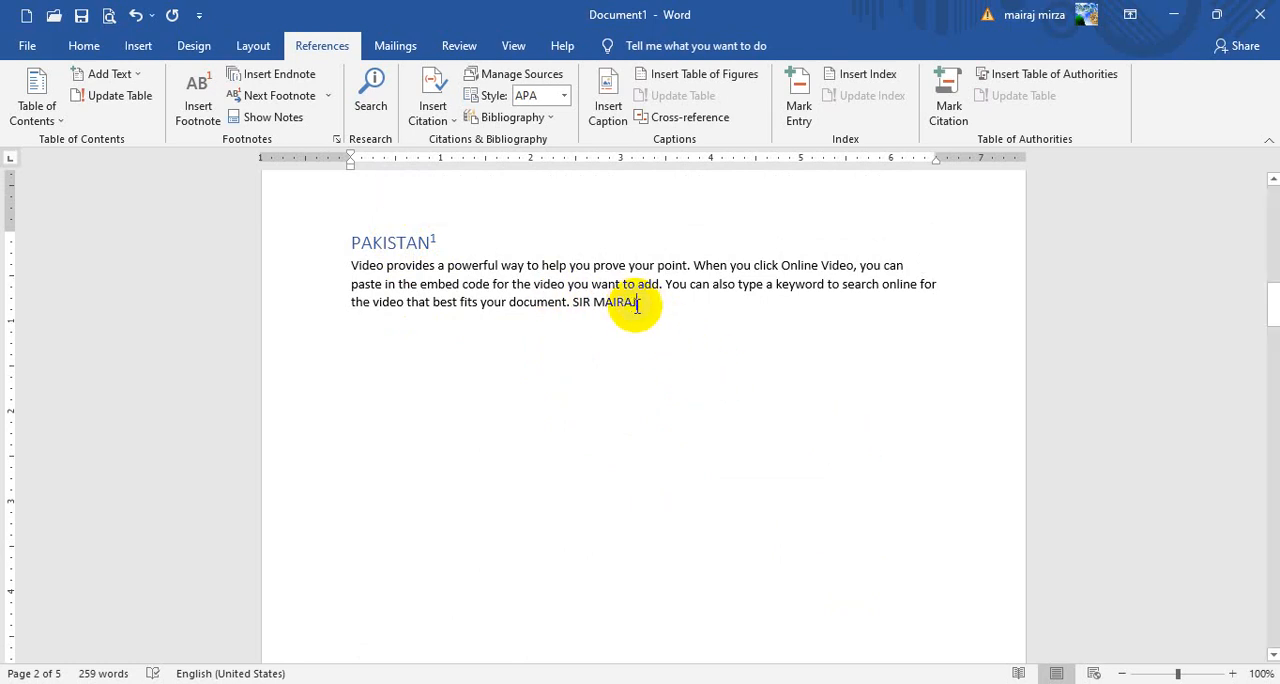
{"action": "left_click", "coordinate": [203, 120]}
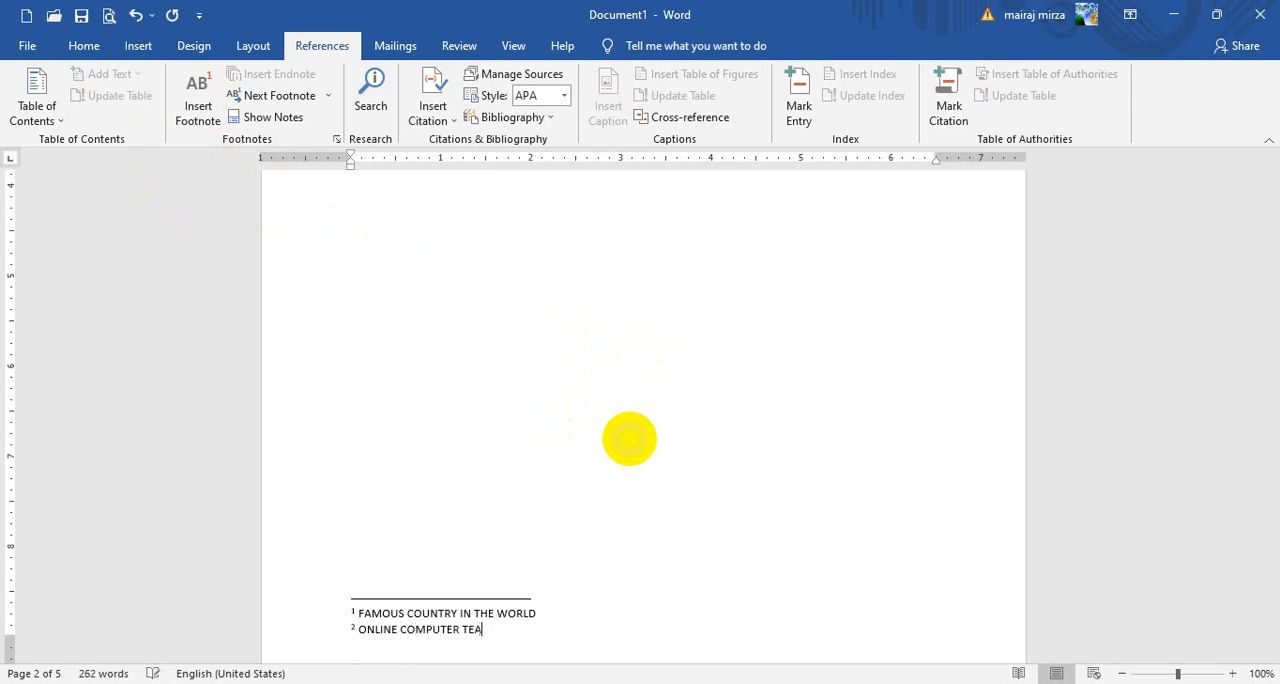
{"action": "scroll", "coordinate": [650, 437], "scroll_direction": "up", "scroll_amount": 5}
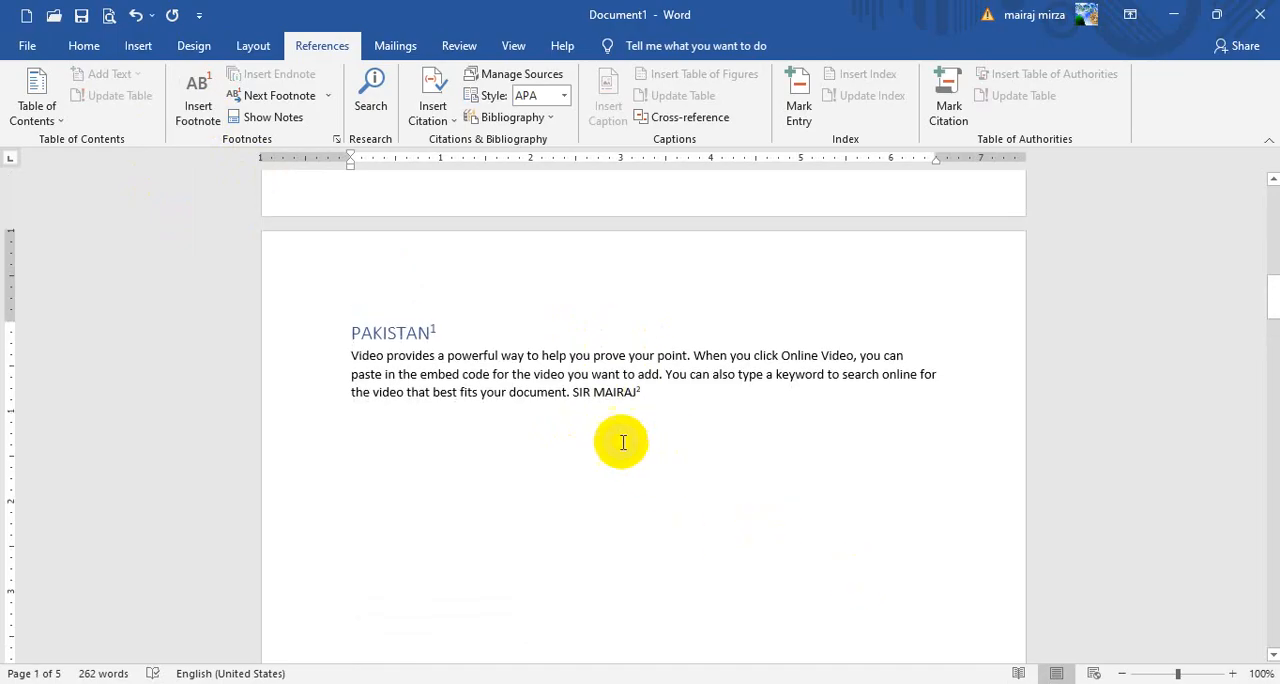
{"action": "mouse_move", "coordinate": [608, 392]}
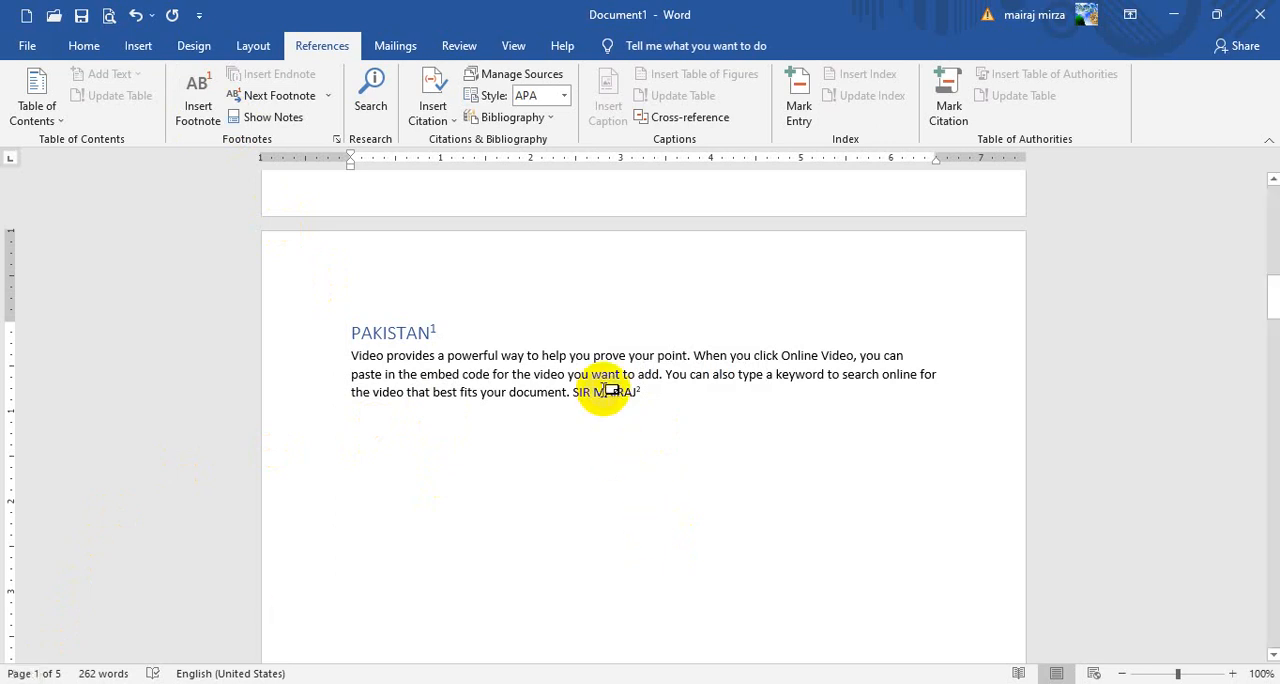
Starting from the first page, go through both footnote references in turn and show the notes below the PAKISTAN section
{"action": "left_click", "coordinate": [346, 333]}
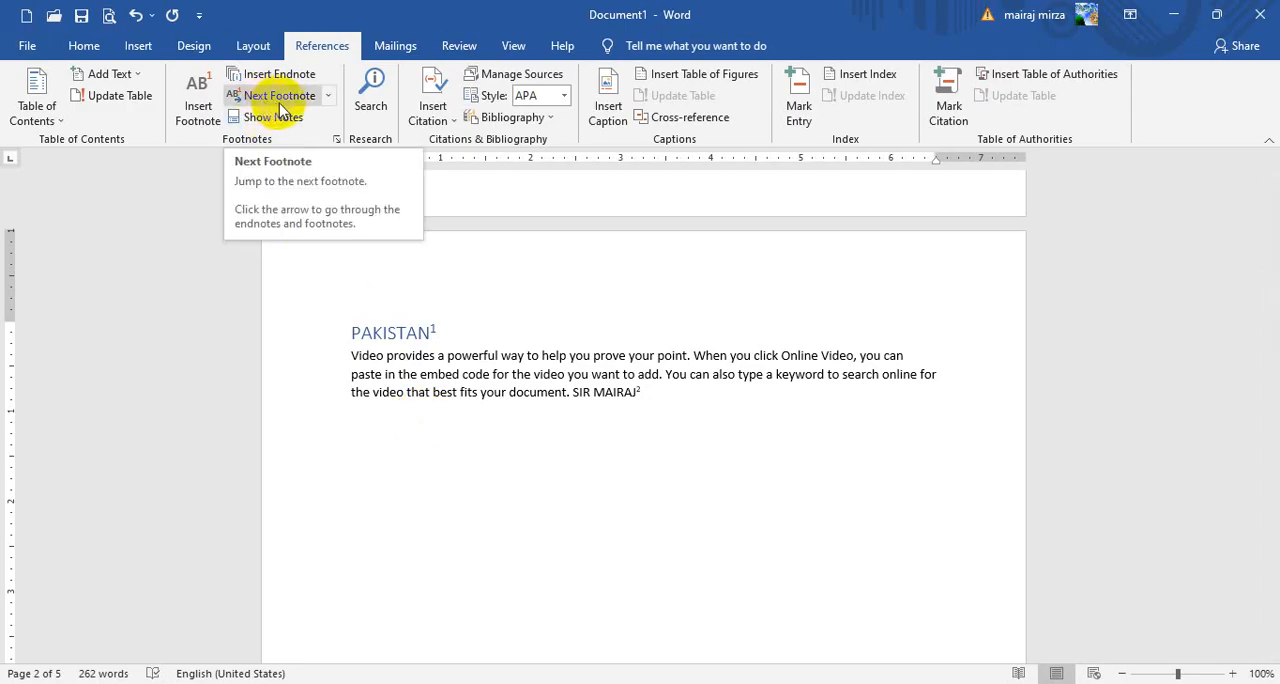
{"action": "scroll", "coordinate": [920, 375], "scroll_direction": "up", "scroll_amount": 10}
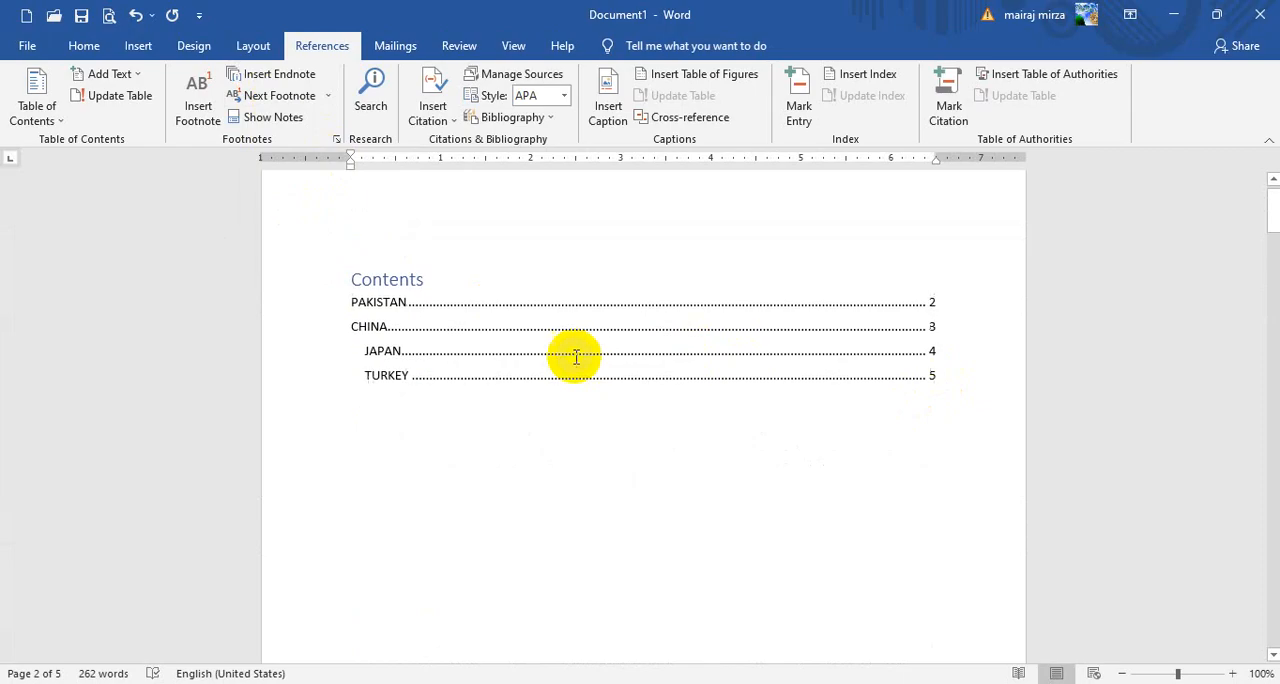
{"action": "left_click", "coordinate": [449, 477]}
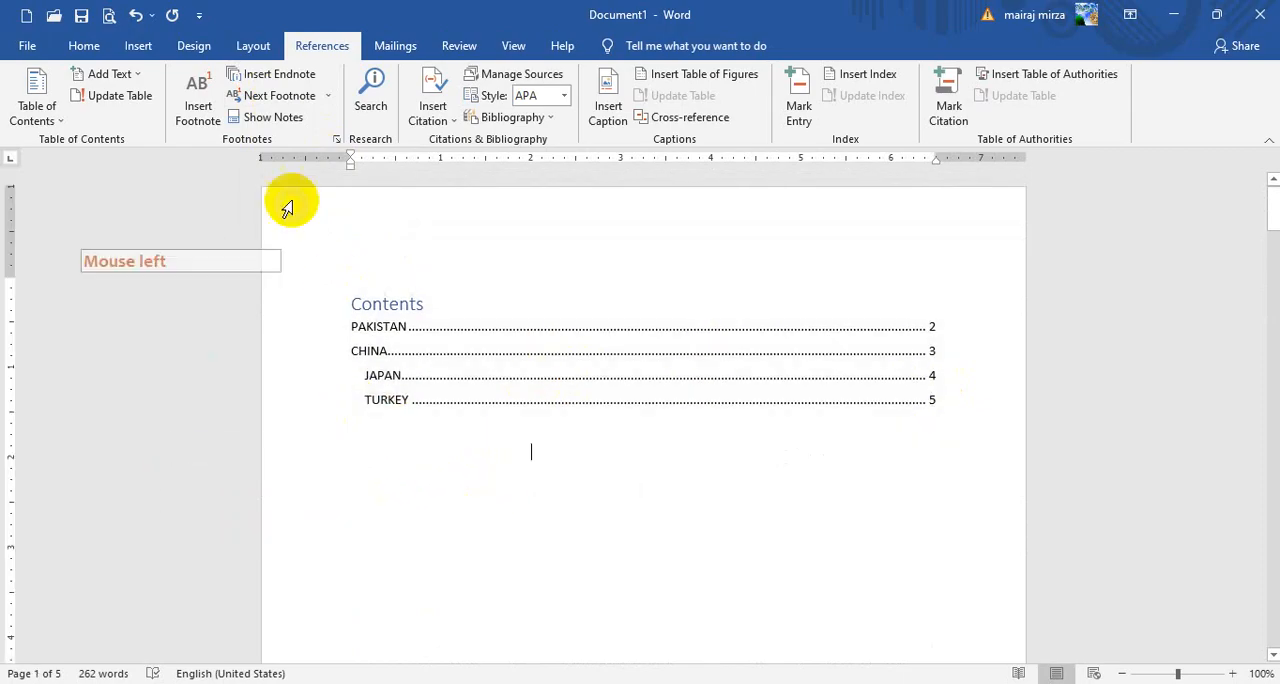
{"action": "left_click", "coordinate": [270, 97]}
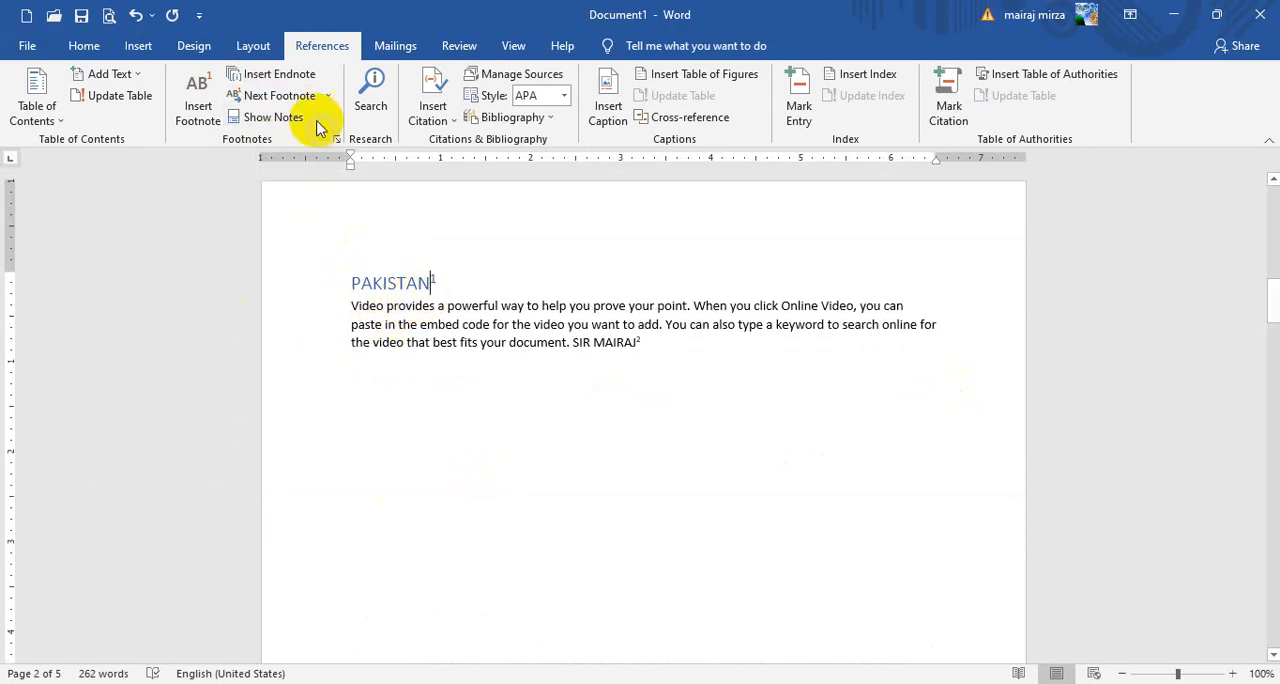
{"action": "left_click", "coordinate": [271, 95]}
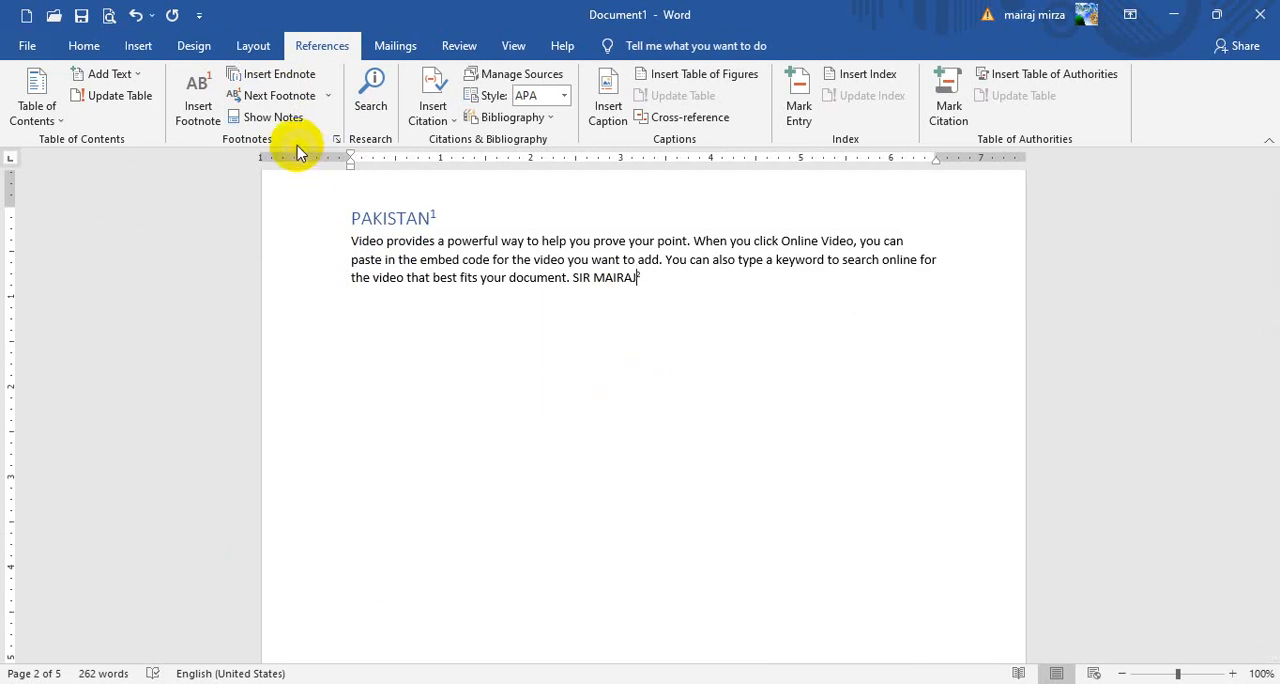
{"action": "left_click", "coordinate": [265, 120]}
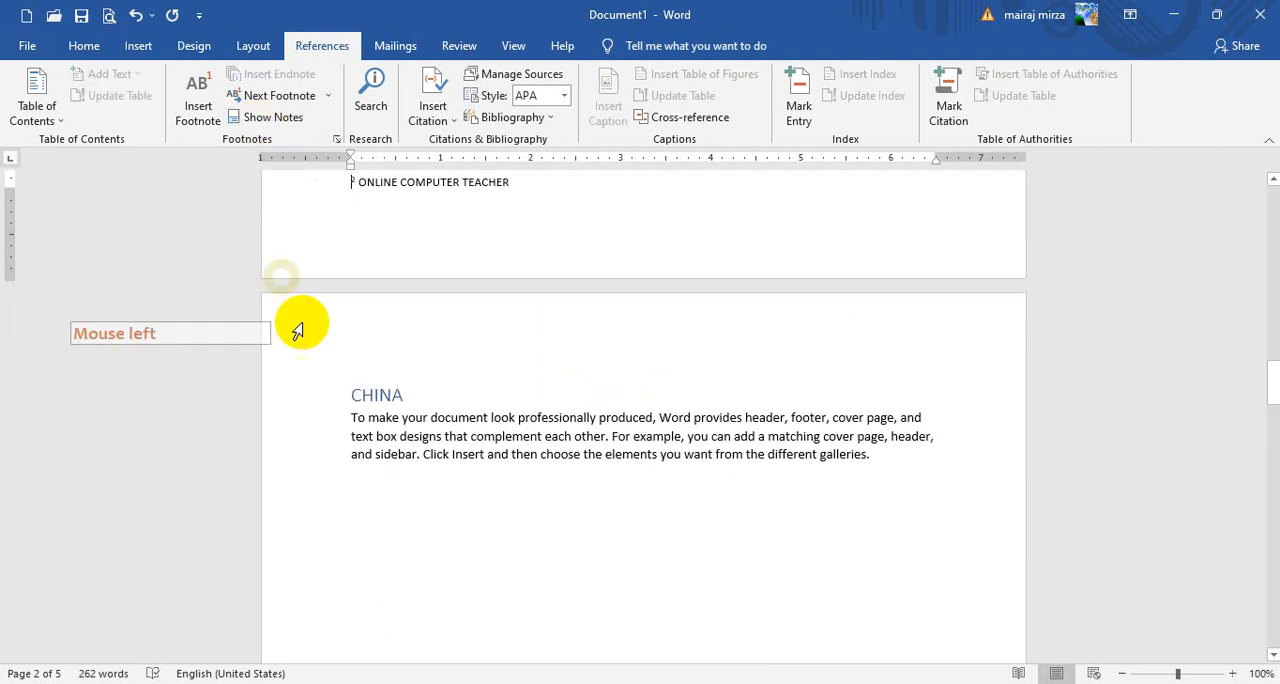
{"action": "scroll", "coordinate": [396, 346], "scroll_direction": "up", "scroll_amount": 2}
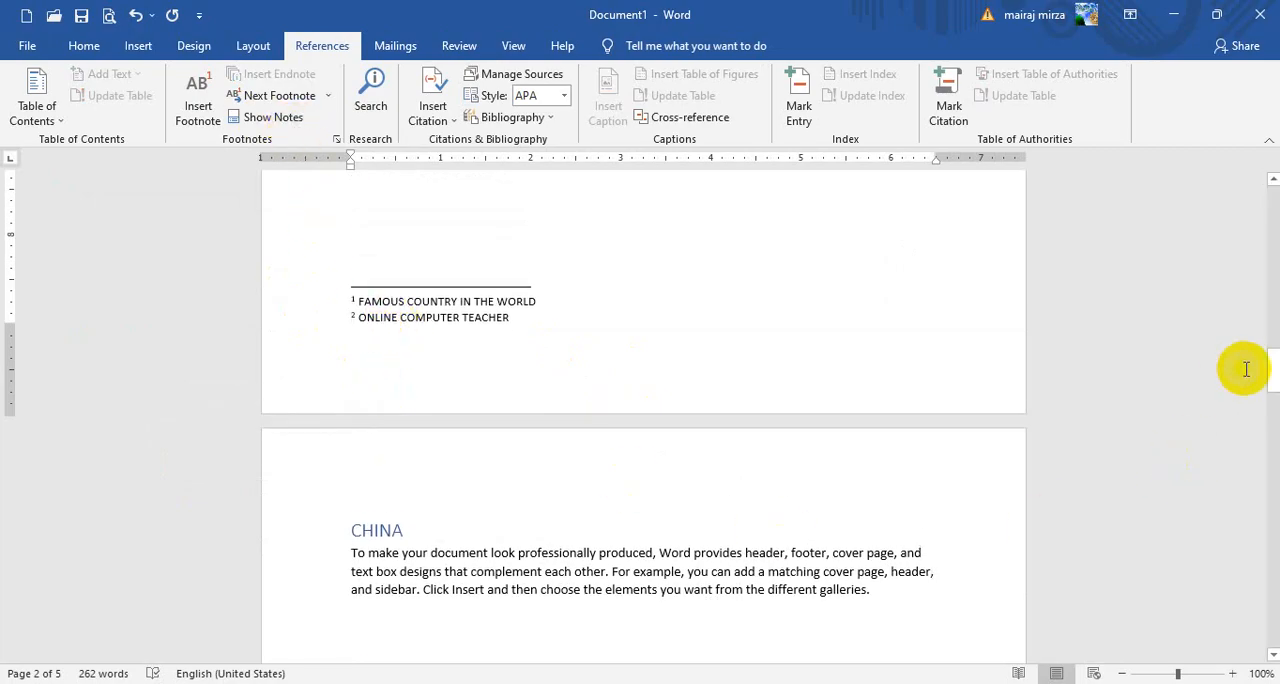
Add the line DOCUMENT DETAILS below the table of contents on the first page
{"action": "left_click_drag", "start_coordinate": [1272, 366], "coordinate": [1273, 185]}
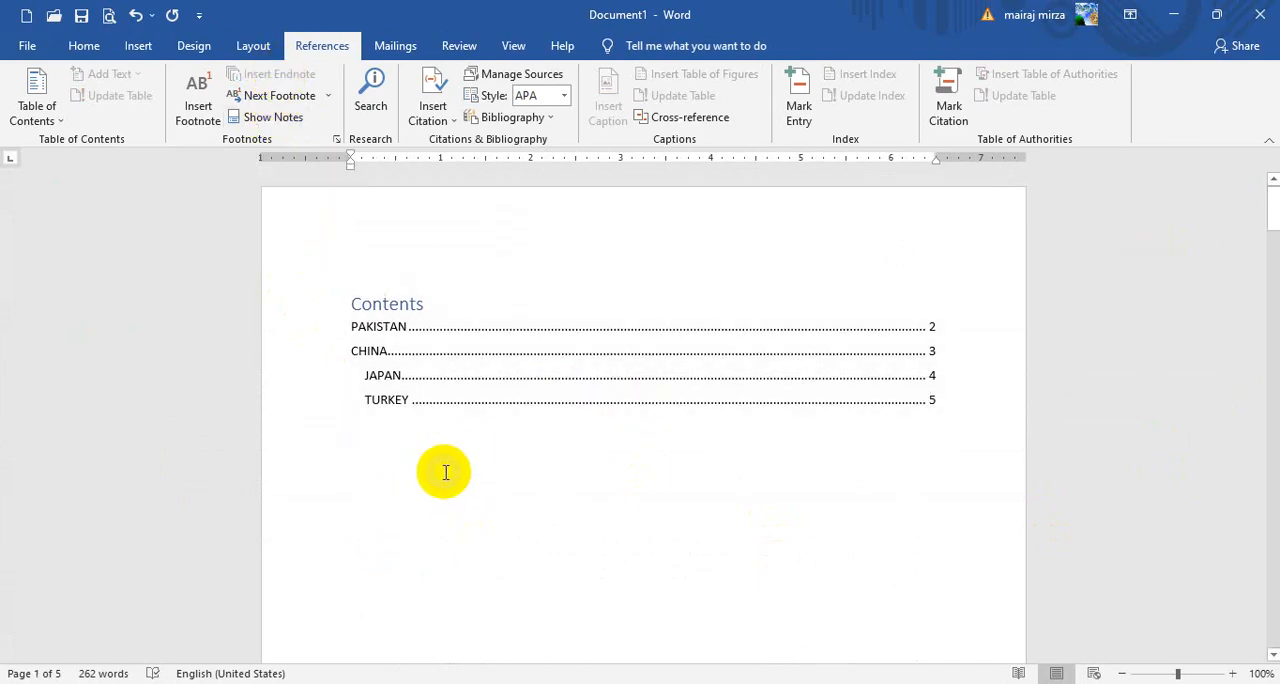
{"action": "left_click", "coordinate": [405, 462]}
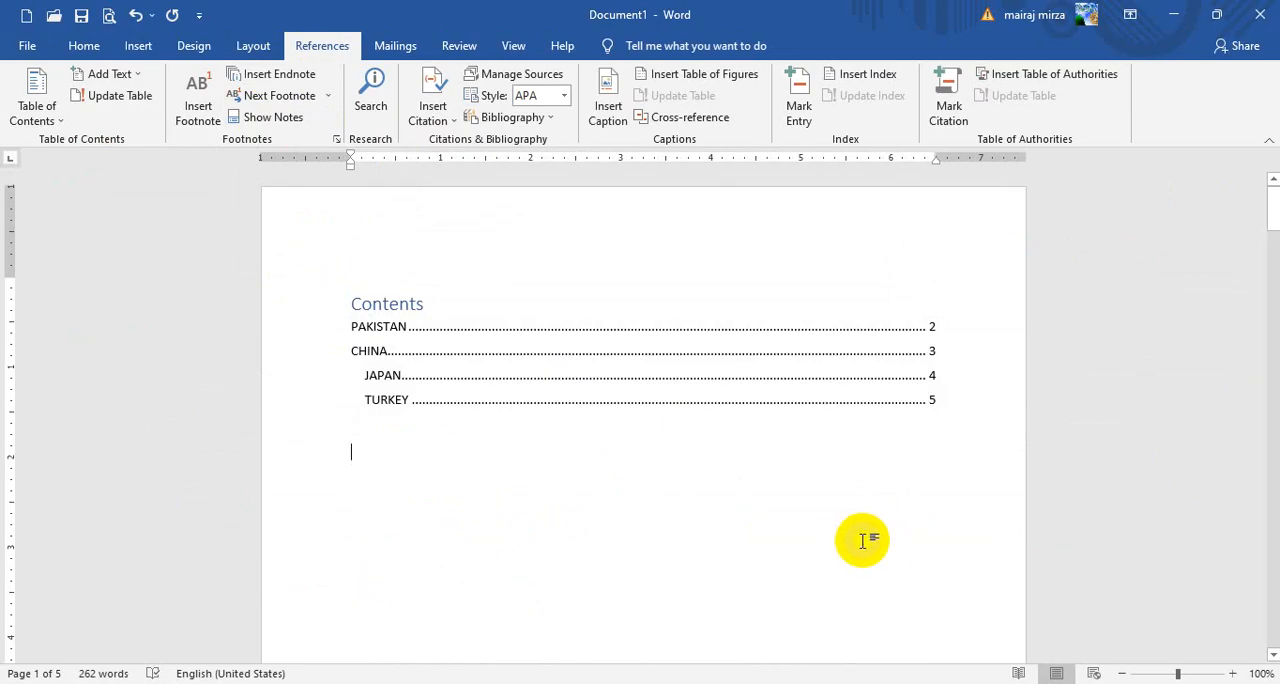
{"action": "type", "text": "DC"}
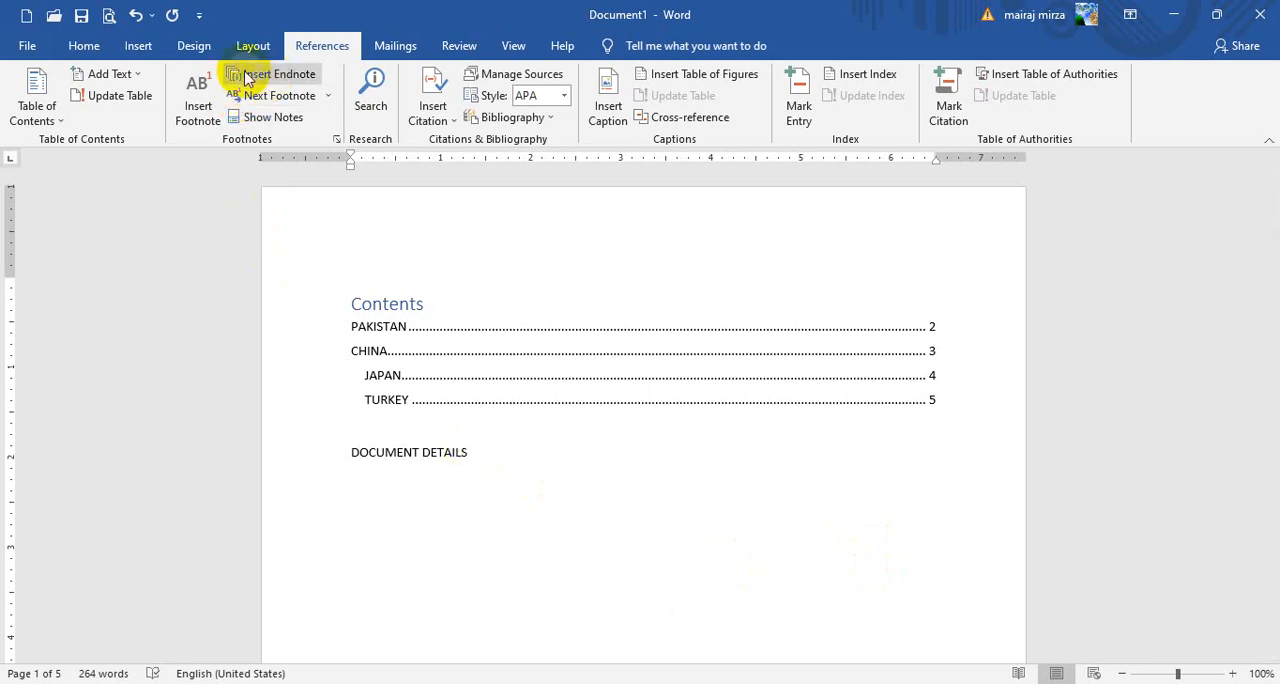
Insert an endnote after DOCUMENT DETAILS and enter a first line with BOOK NAME: and the book's title
{"action": "left_click", "coordinate": [279, 76]}
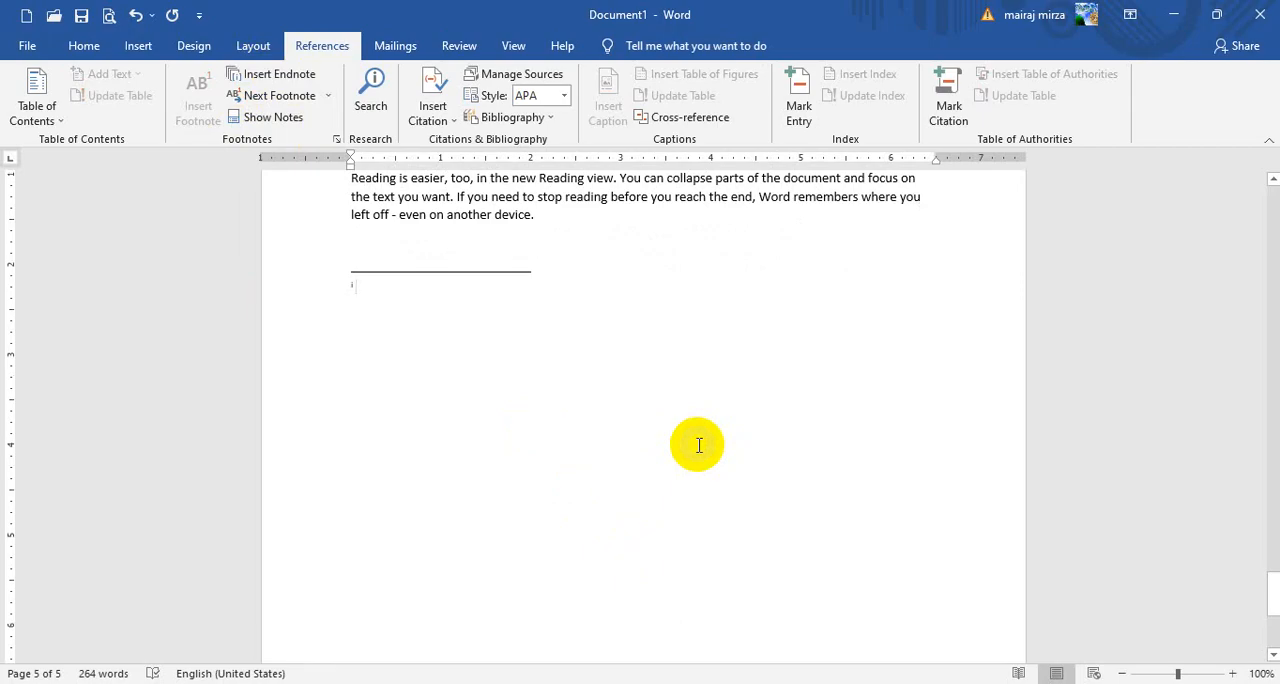
{"action": "type", "text": "BOOK NAME"}
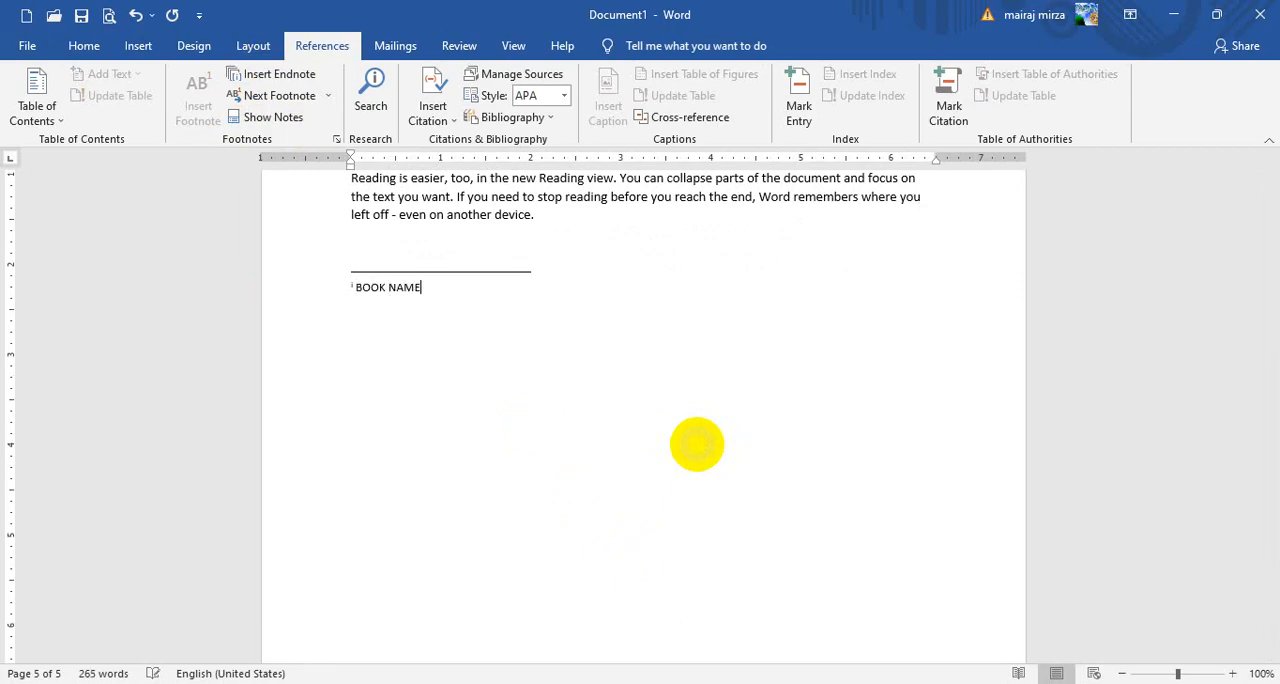
{"action": "type", "text": ": SIR MAIRAJ BOOK"}
{"action": "key", "text": "Return"}
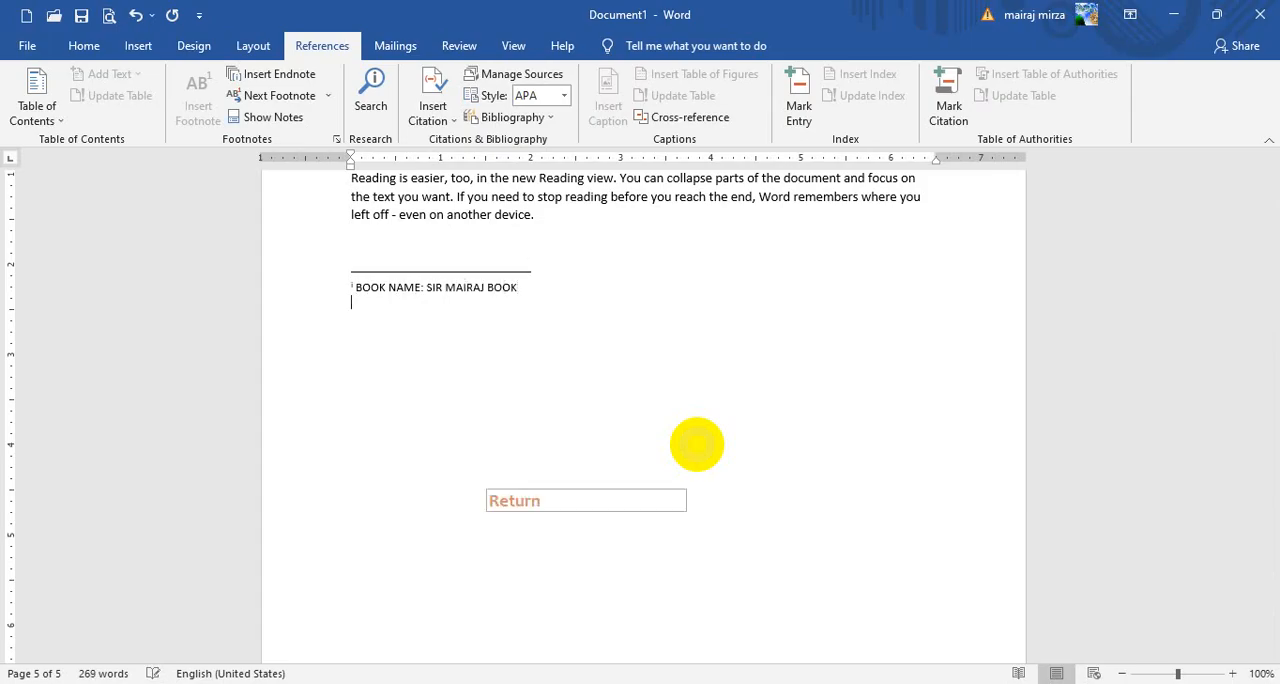
Add the line BOOK PRICE: RS: 5000/= to the endnote
{"action": "type", "text": "BOOK "}
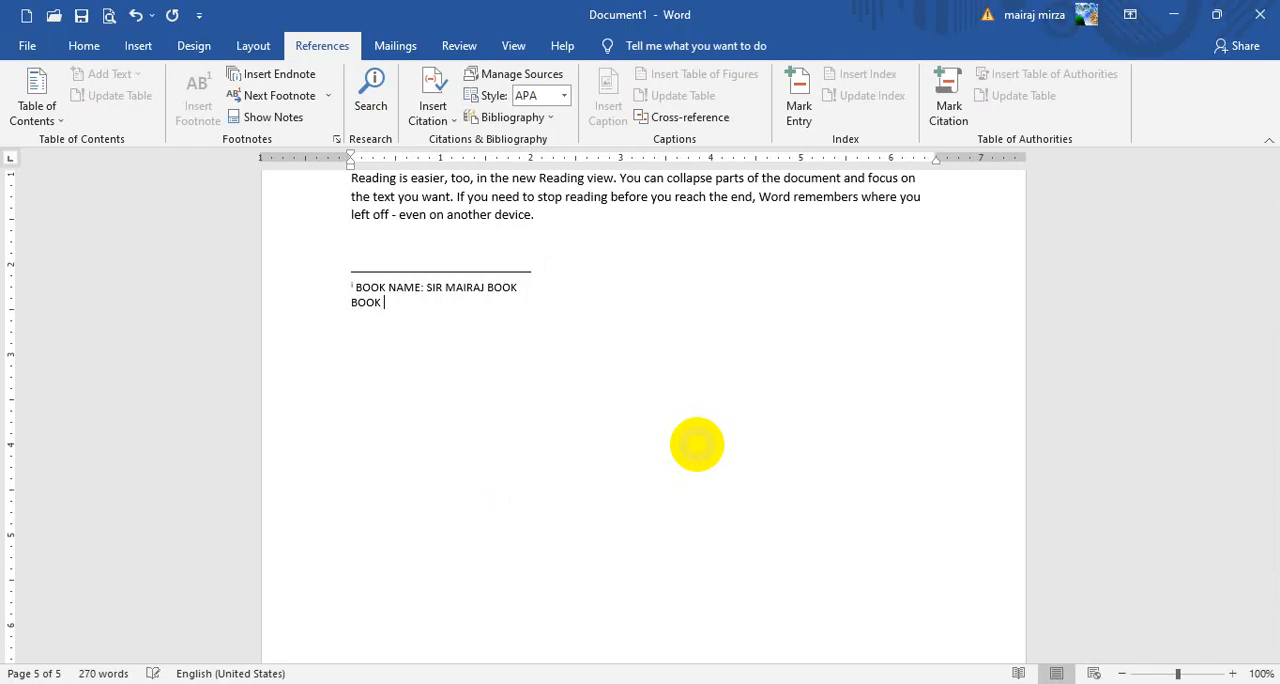
{"action": "type", "text": "PRICE: RS: 5000"}
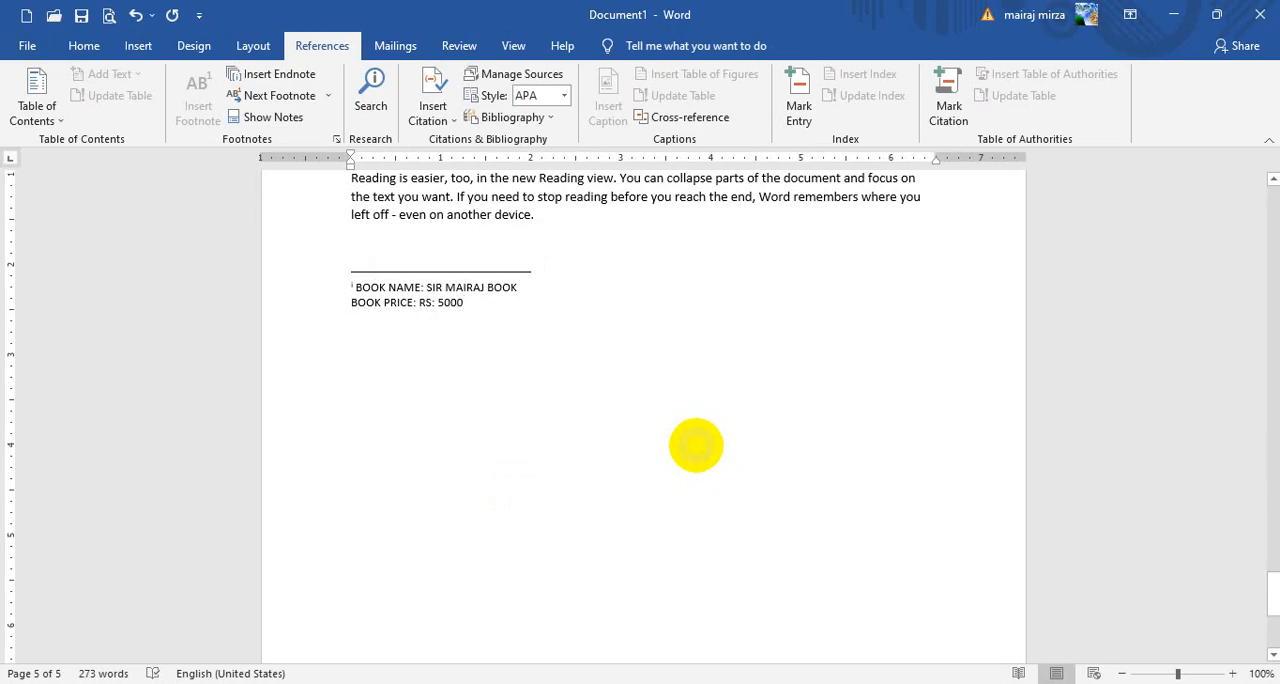
{"action": "type", "text": "/"}
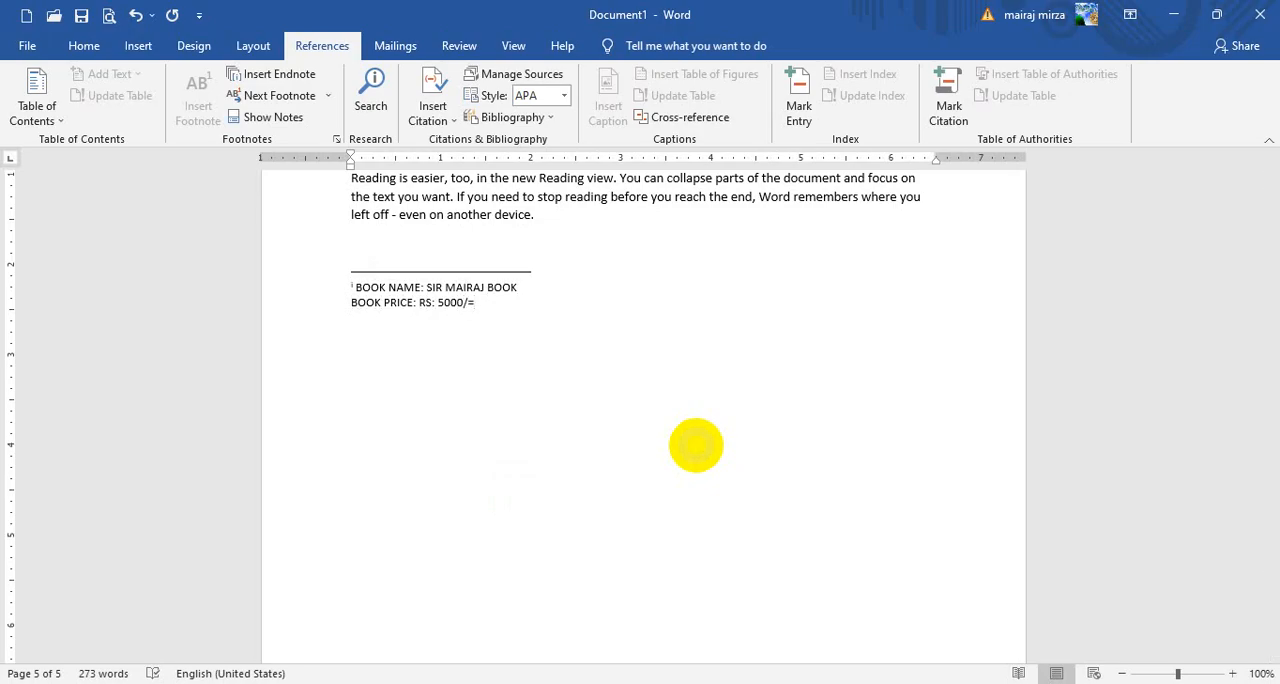
{"action": "type", "text": "="}
Add a third line to the endnote with BOOK AUTHOR NAME: and the author's name
{"action": "key", "text": "Return"}
{"action": "type", "text": "BOOK "}
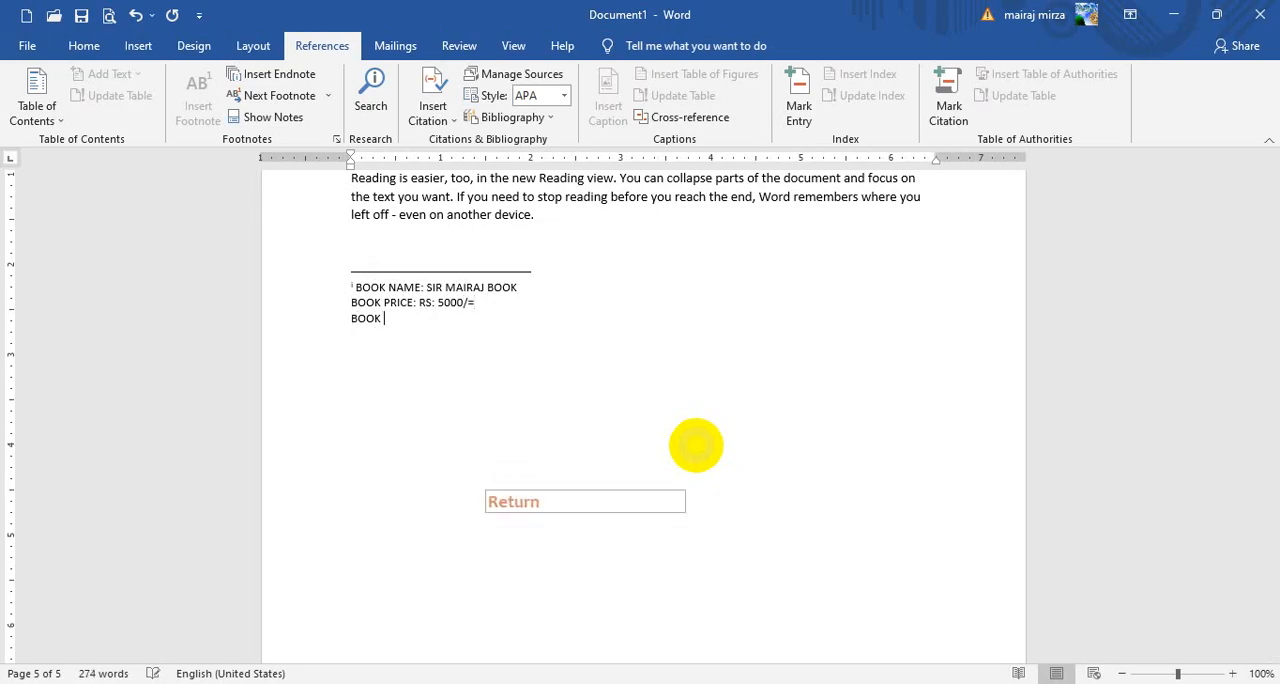
{"action": "type", "text": "AUTHOR "}
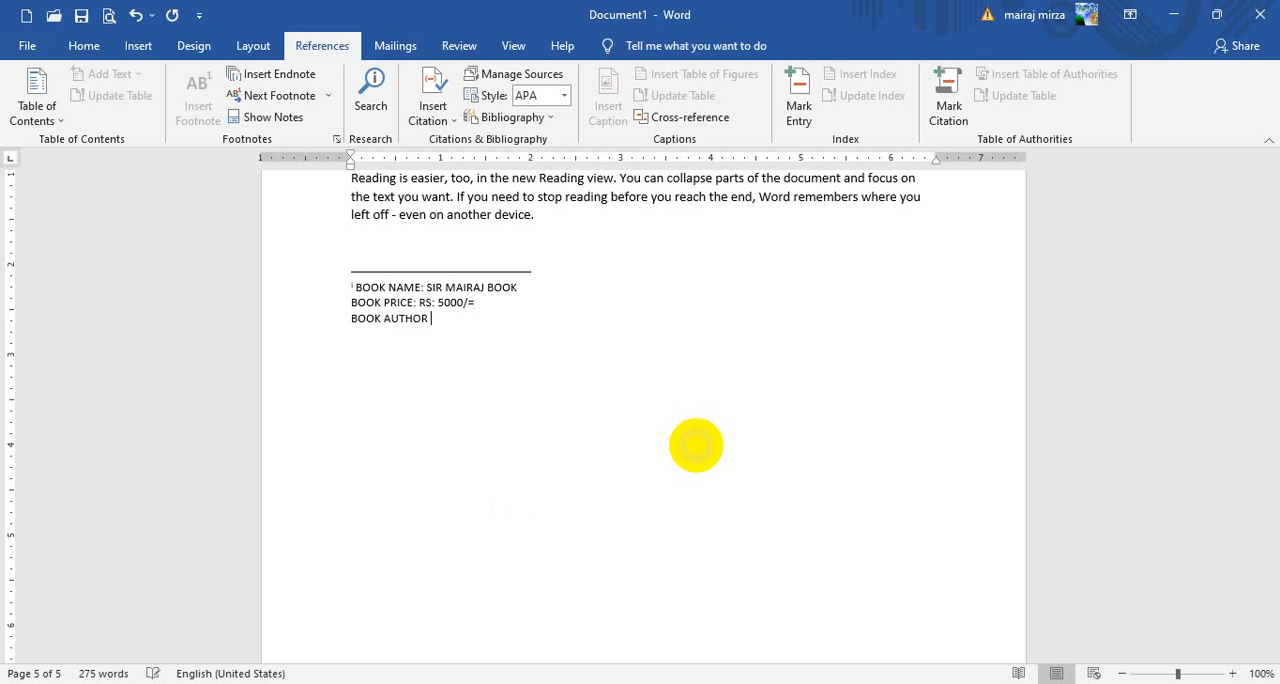
{"action": "type", "text": "NAME: SIR MAIRAJ"}
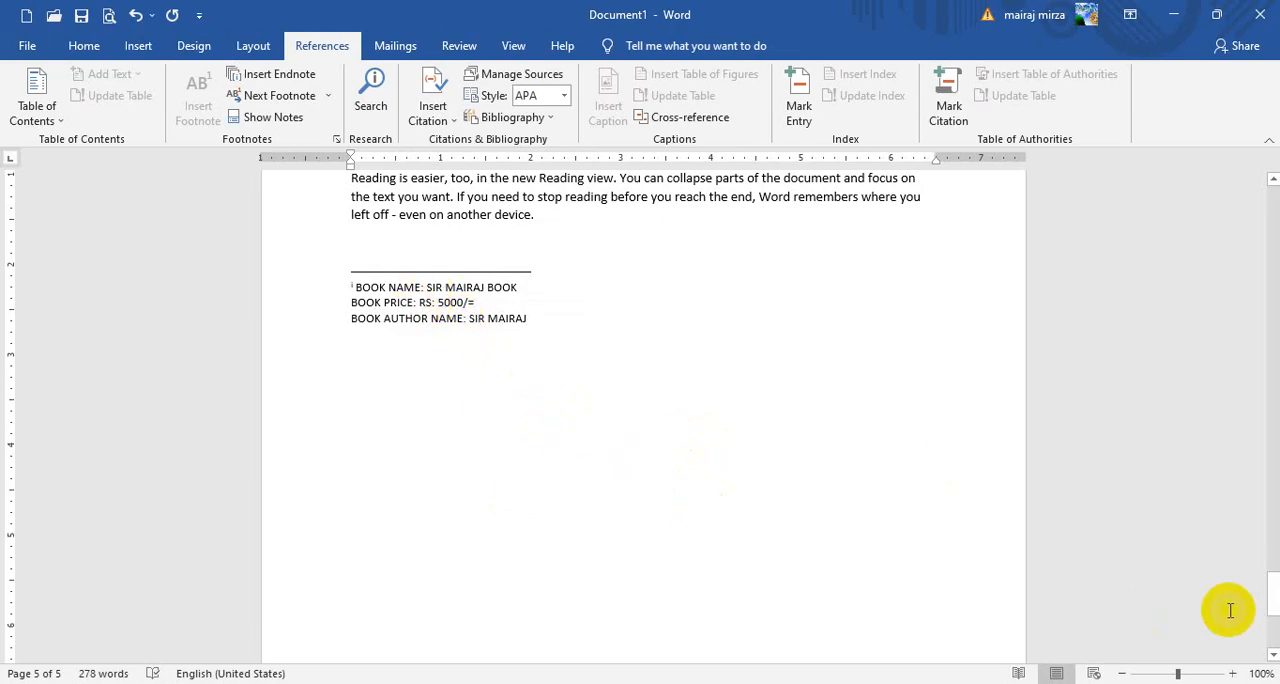
Return to the first page and check the endnote reference after DOCUMENT DETAILS
{"action": "left_click_drag", "start_coordinate": [1272, 590], "coordinate": [1273, 180]}
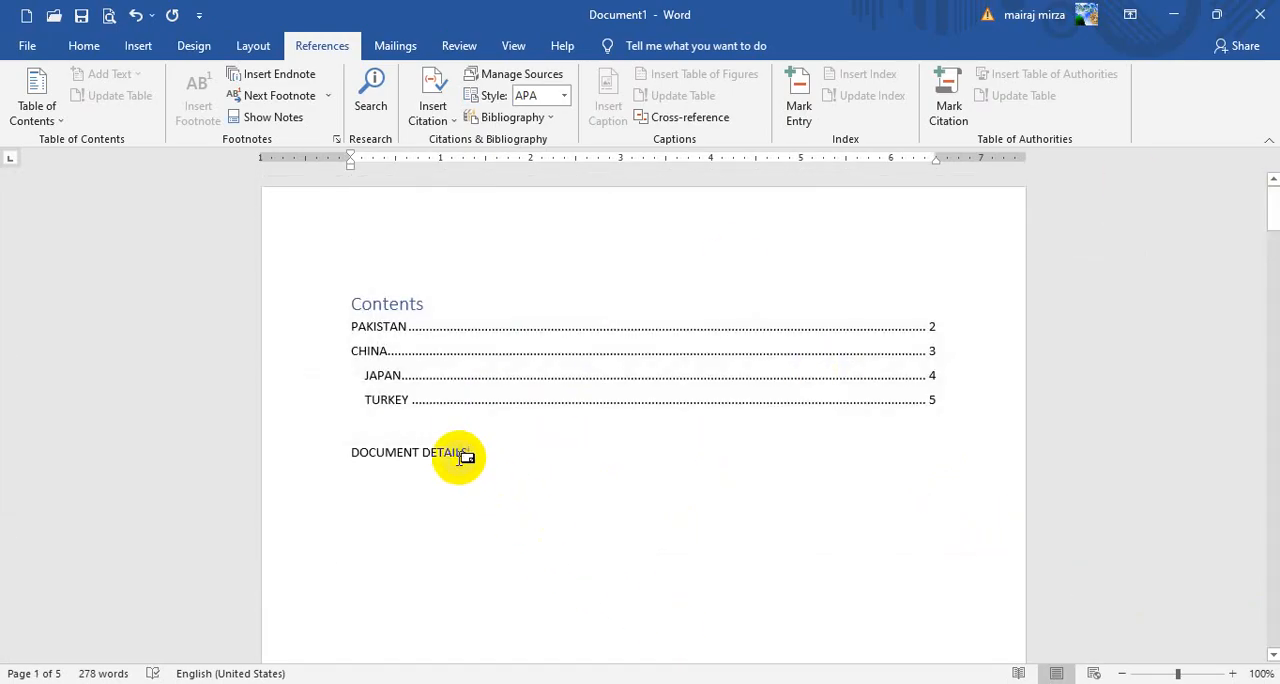
{"action": "mouse_move", "coordinate": [460, 453]}
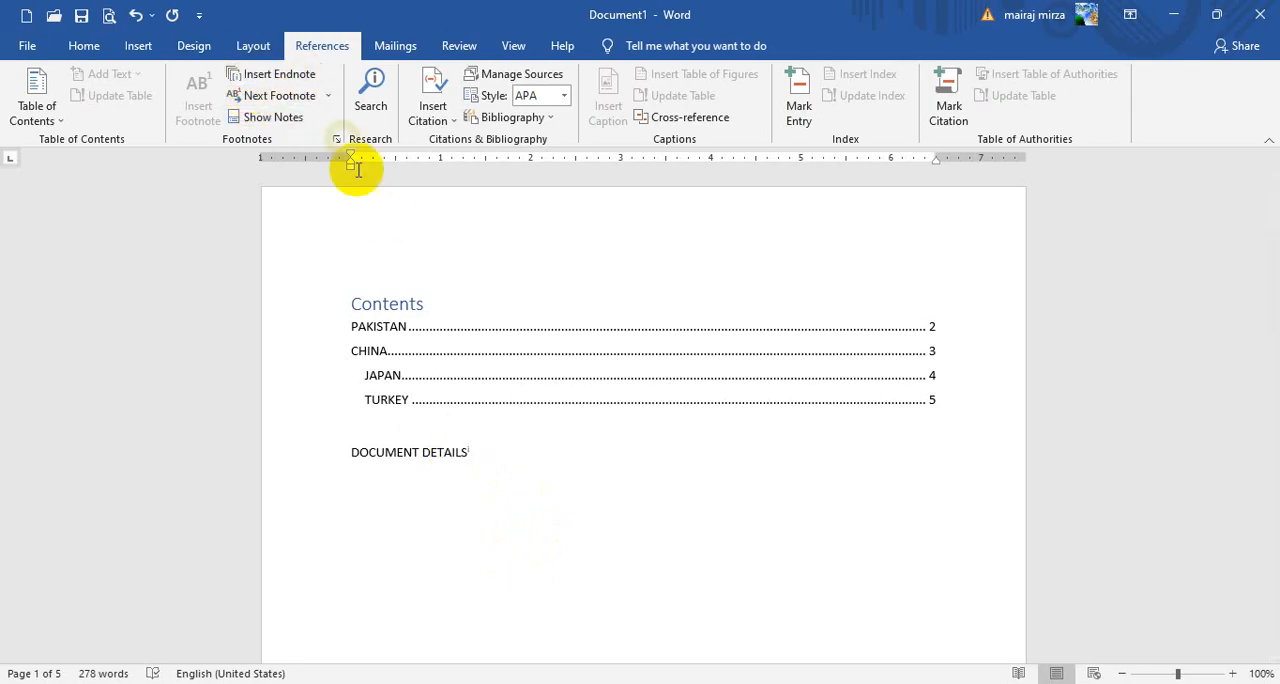
{"action": "left_click", "coordinate": [495, 456]}
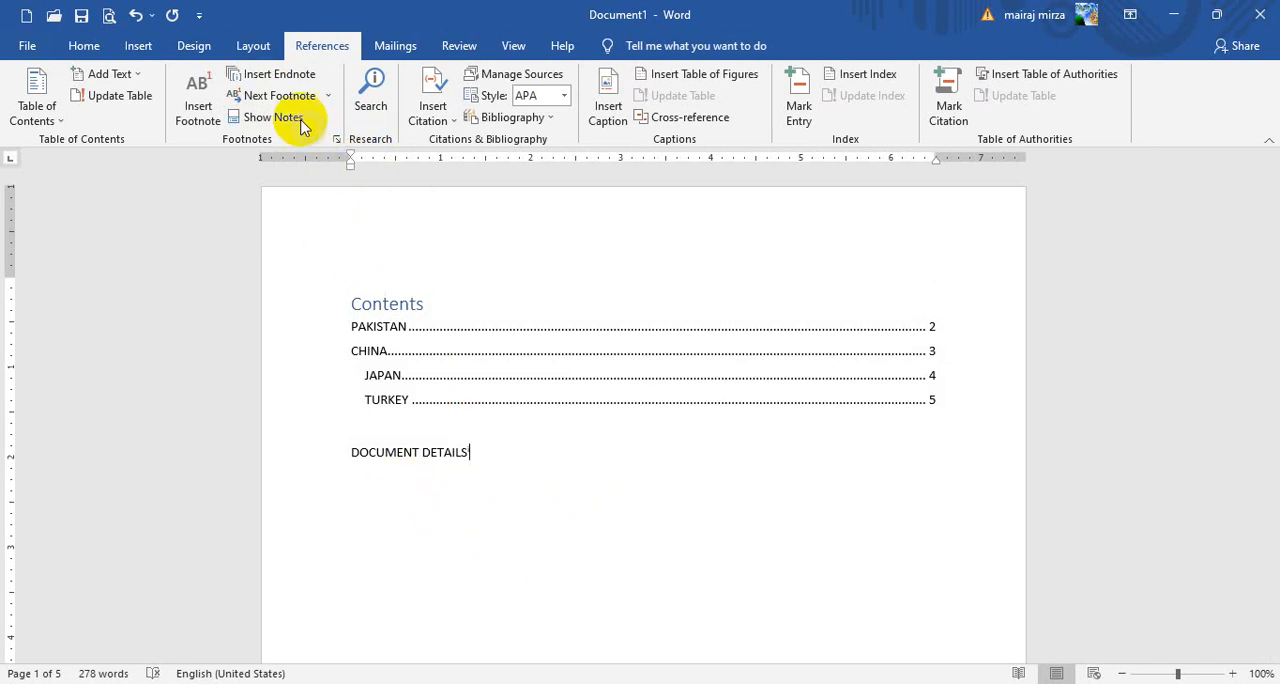
Open the research search feature and try its Open Office.com link
{"action": "left_click", "coordinate": [372, 100]}
{"action": "left_click", "coordinate": [774, 469]}
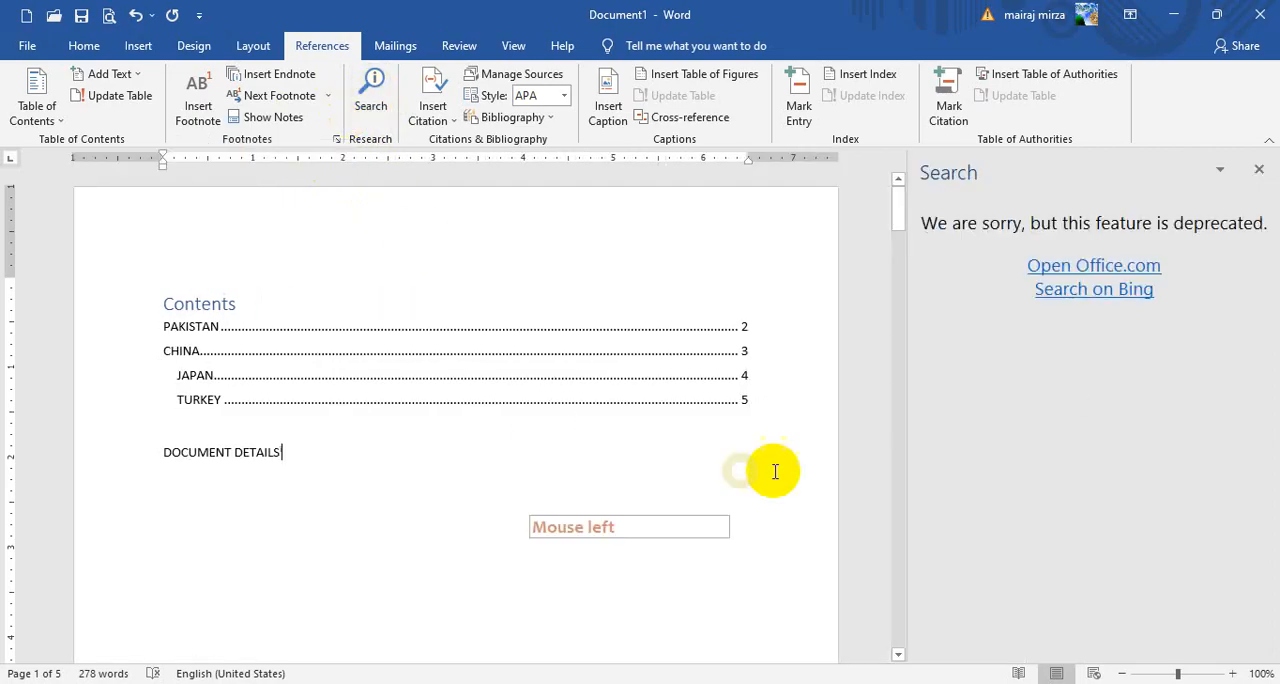
{"action": "left_click", "coordinate": [1055, 265]}
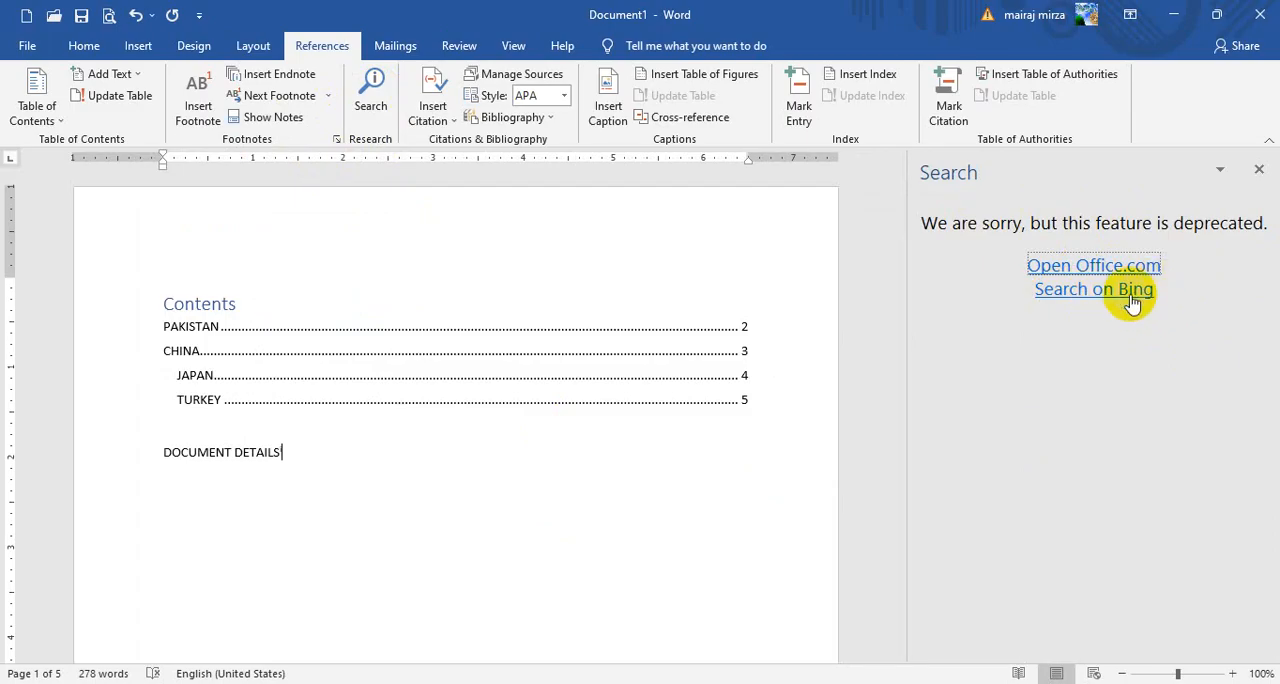
{"action": "left_click", "coordinate": [1094, 450]}
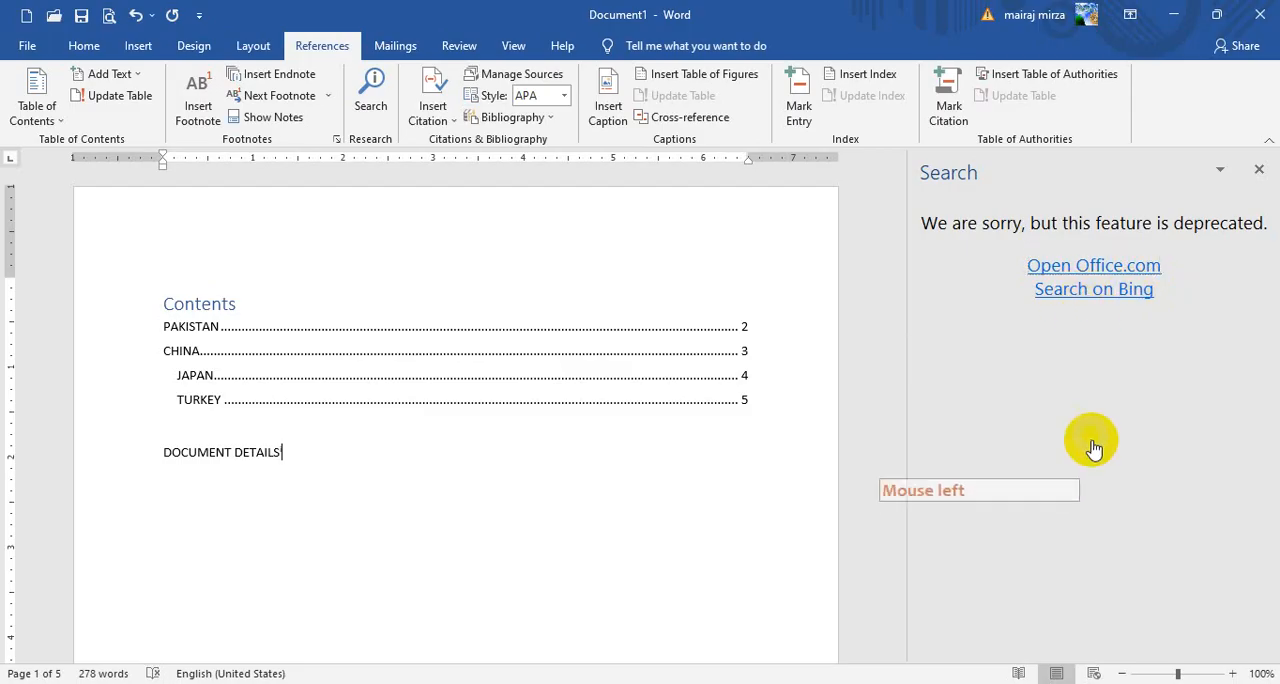
Open Bing through the research pane's Search on Bing link, search for PAKISTAN PICTURE and enlarge the browser window
{"action": "left_click", "coordinate": [1105, 292]}
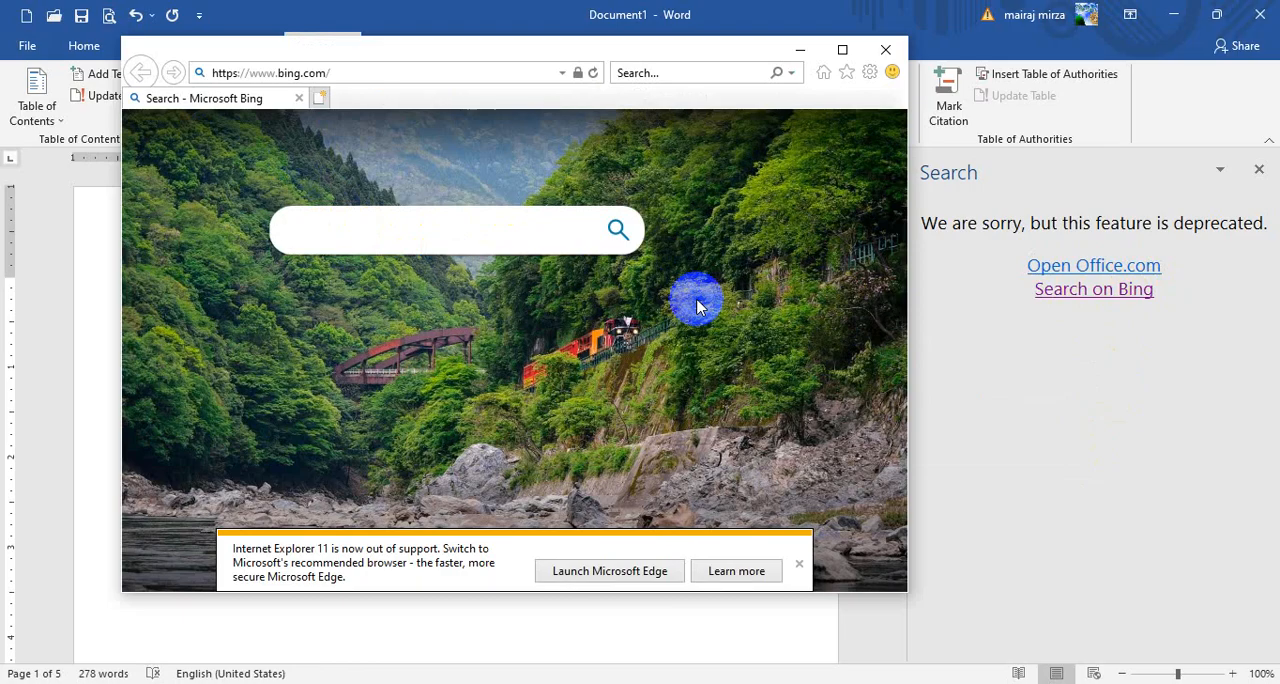
{"action": "type", "text": "AKISTAN PICTURE"}
{"action": "left_click", "coordinate": [618, 230]}
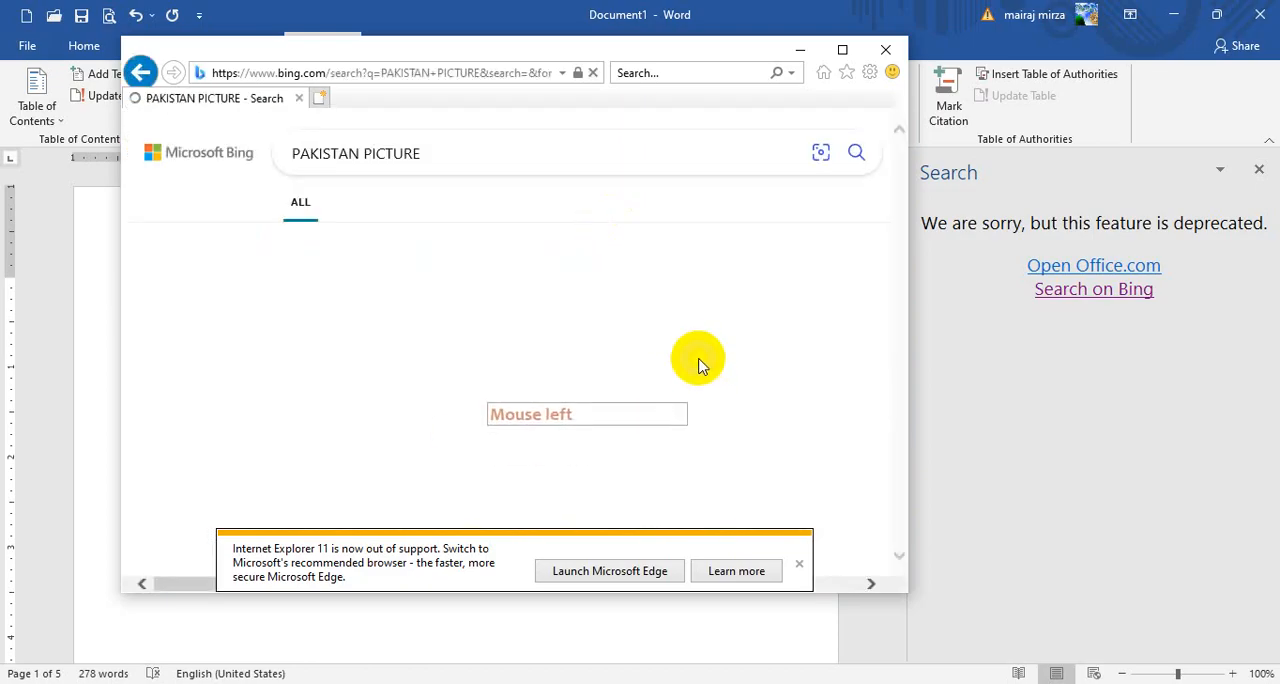
{"action": "left_click", "coordinate": [842, 50]}
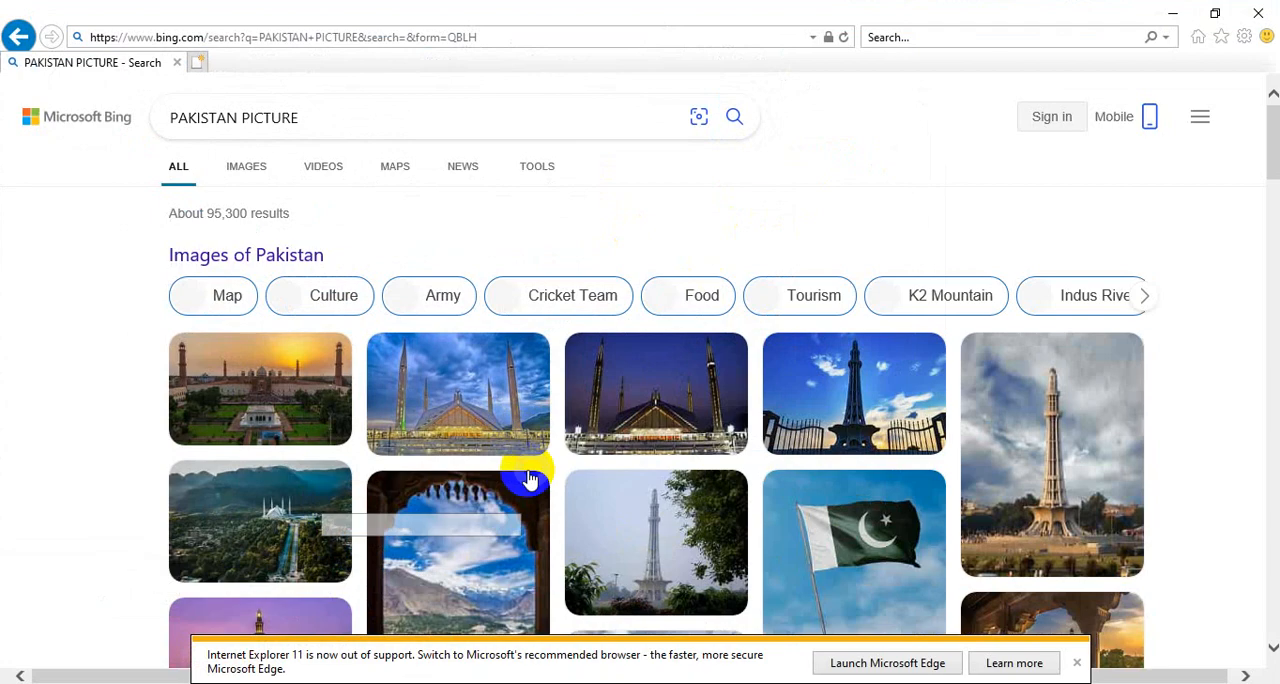
Open the image results for the mosque under a blue sky, try its full-size picture, and return to the results
{"action": "left_click", "coordinate": [449, 398]}
{"action": "left_click", "coordinate": [593, 440]}
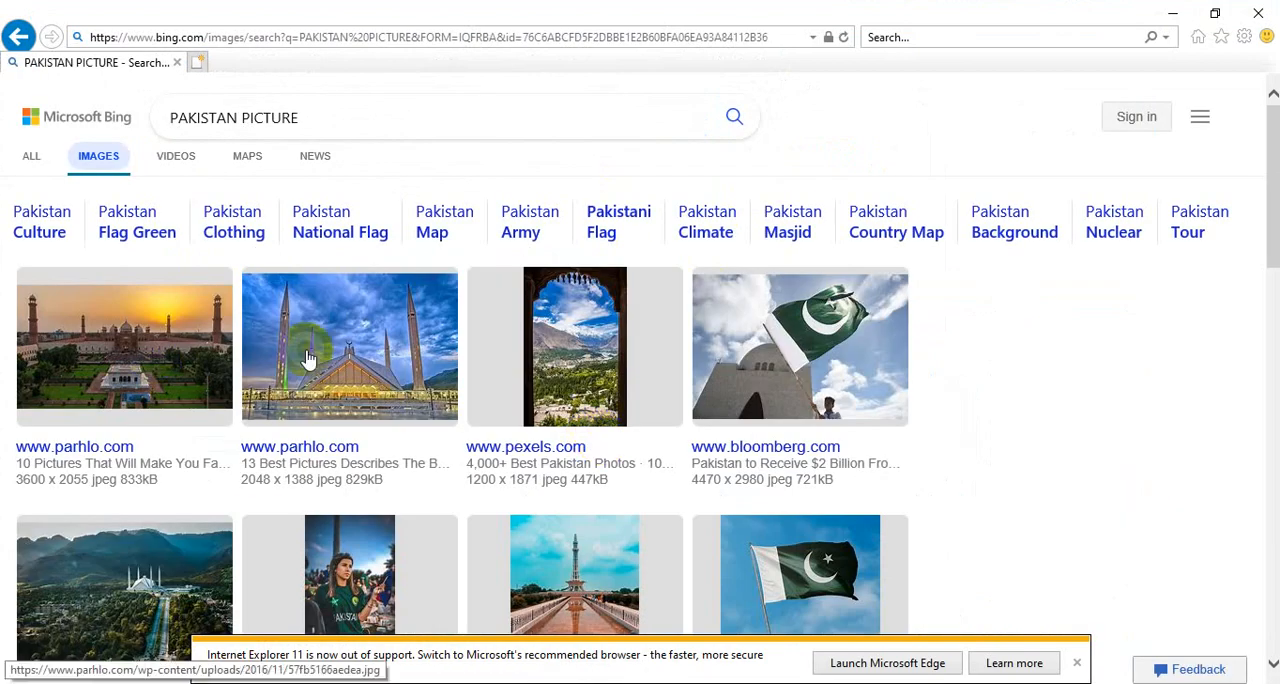
{"action": "left_click", "coordinate": [355, 348]}
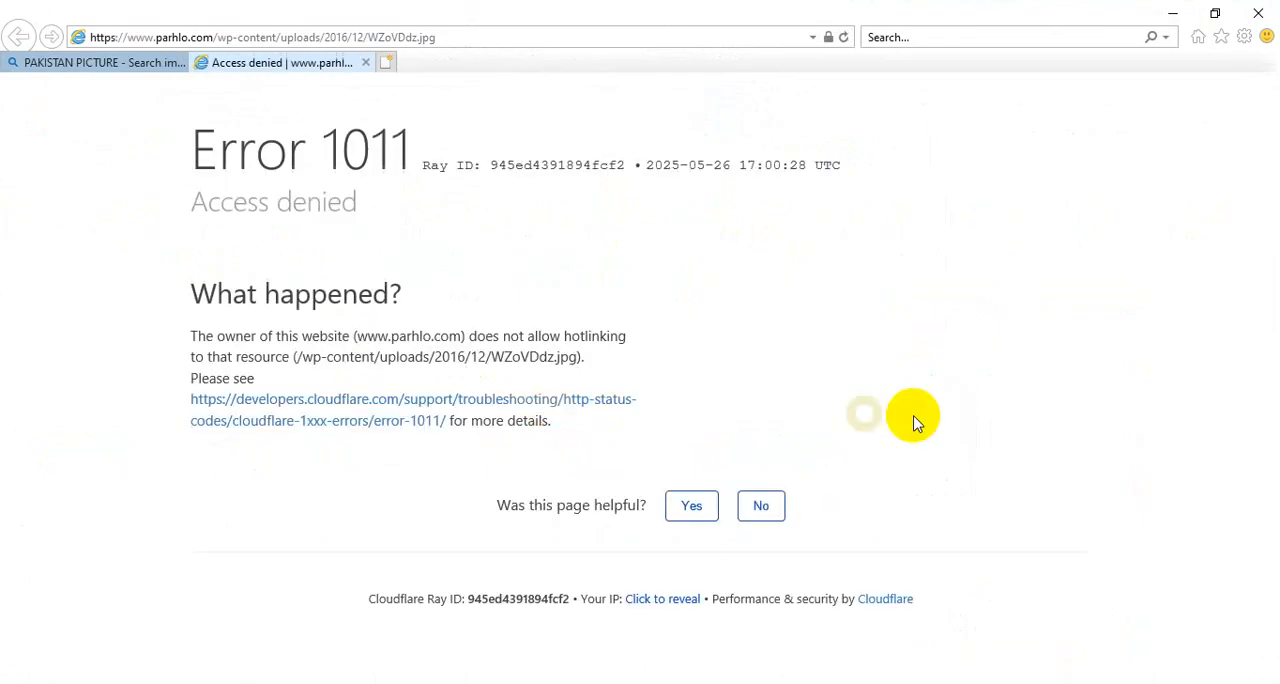
{"action": "left_click", "coordinate": [30, 60]}
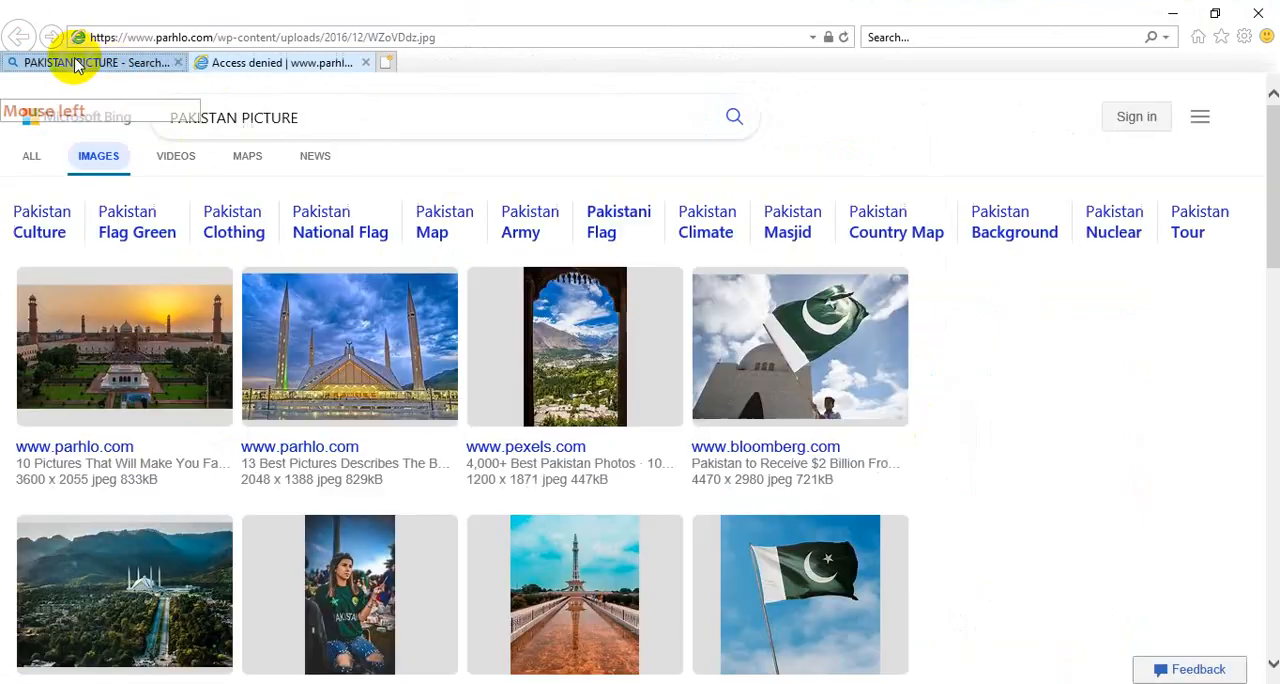
Copy the blue-sky mosque picture from the image results and paste it on a new line below DOCUMENT DETAILS in Word
{"action": "right_click", "coordinate": [380, 369]}
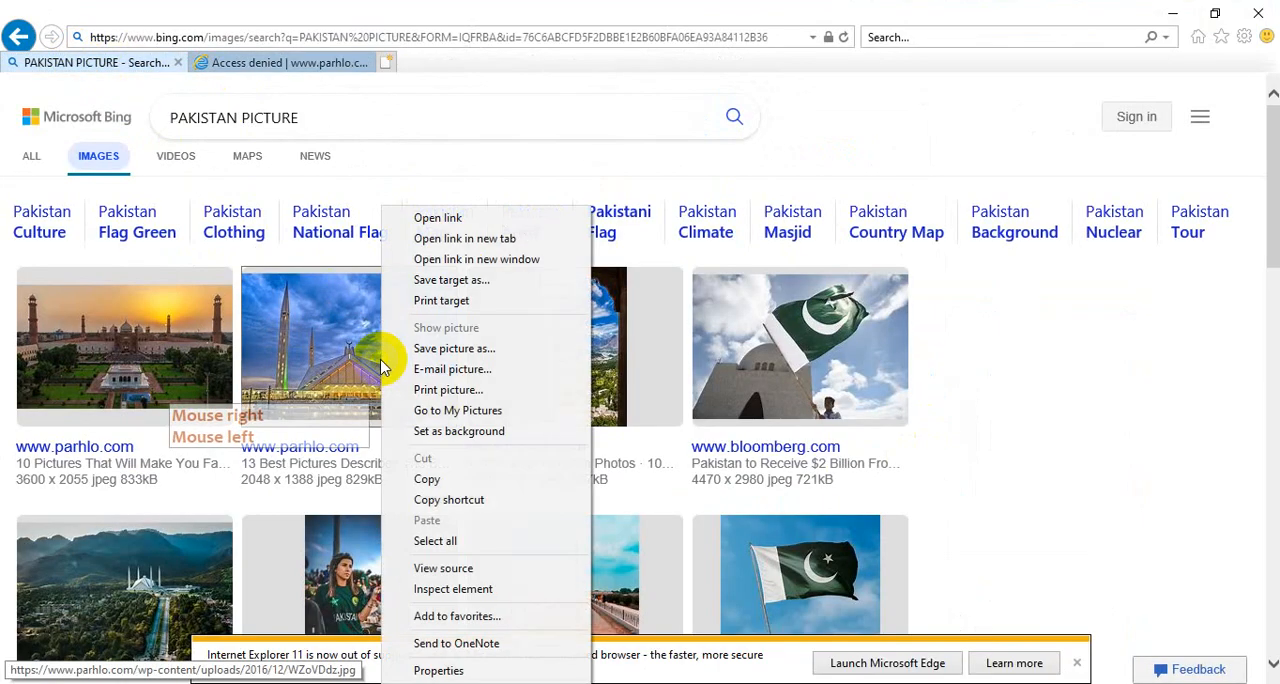
{"action": "left_click", "coordinate": [433, 480]}
{"action": "key", "text": "alt+Tab"}
{"action": "left_click", "coordinate": [327, 495]}
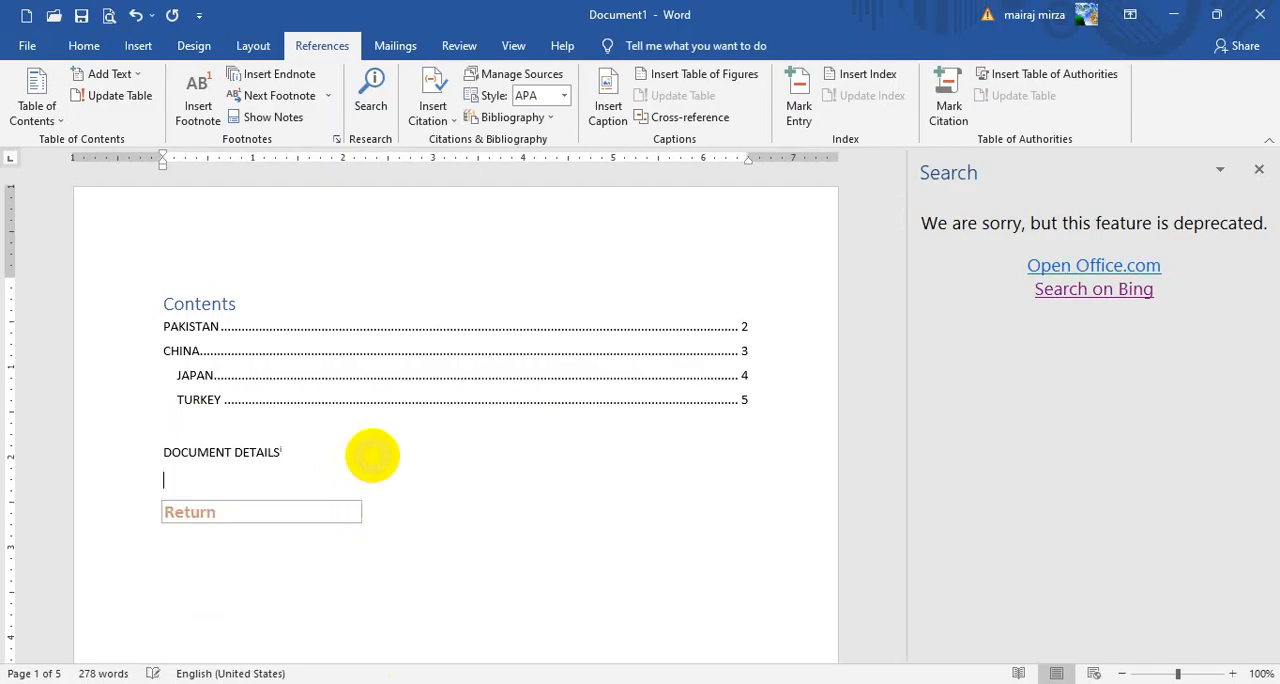
{"action": "left_click", "coordinate": [84, 46]}
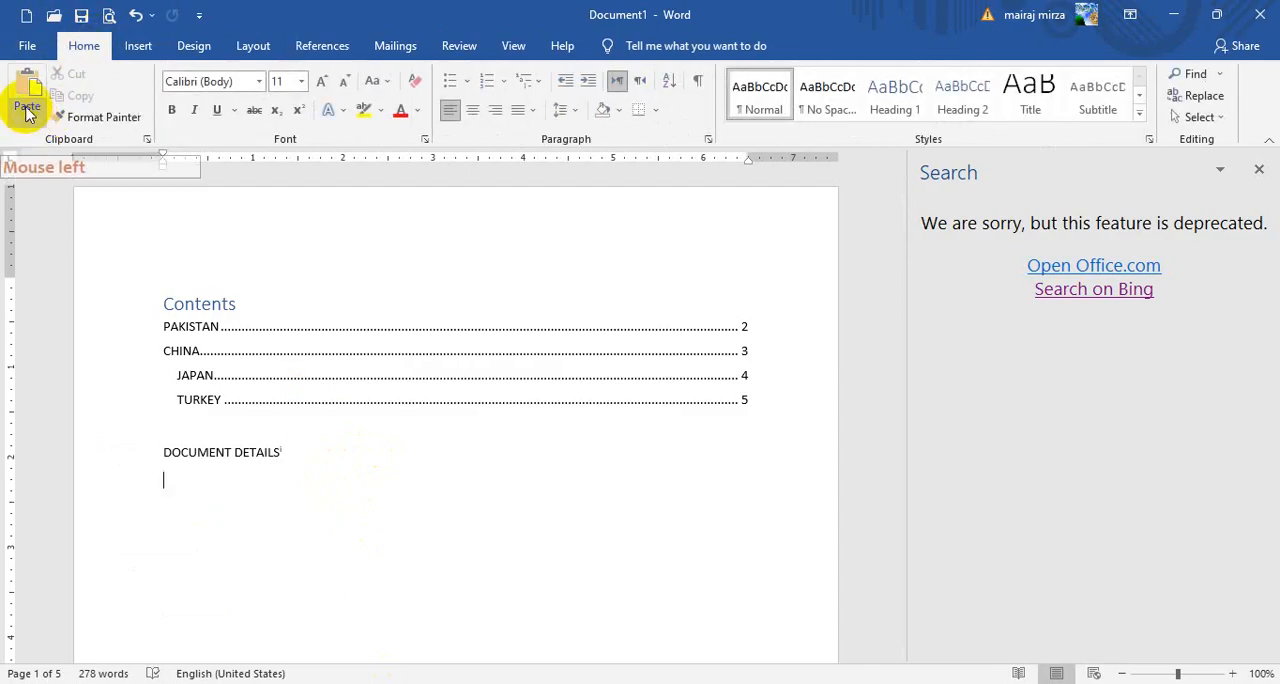
{"action": "left_click", "coordinate": [27, 108]}
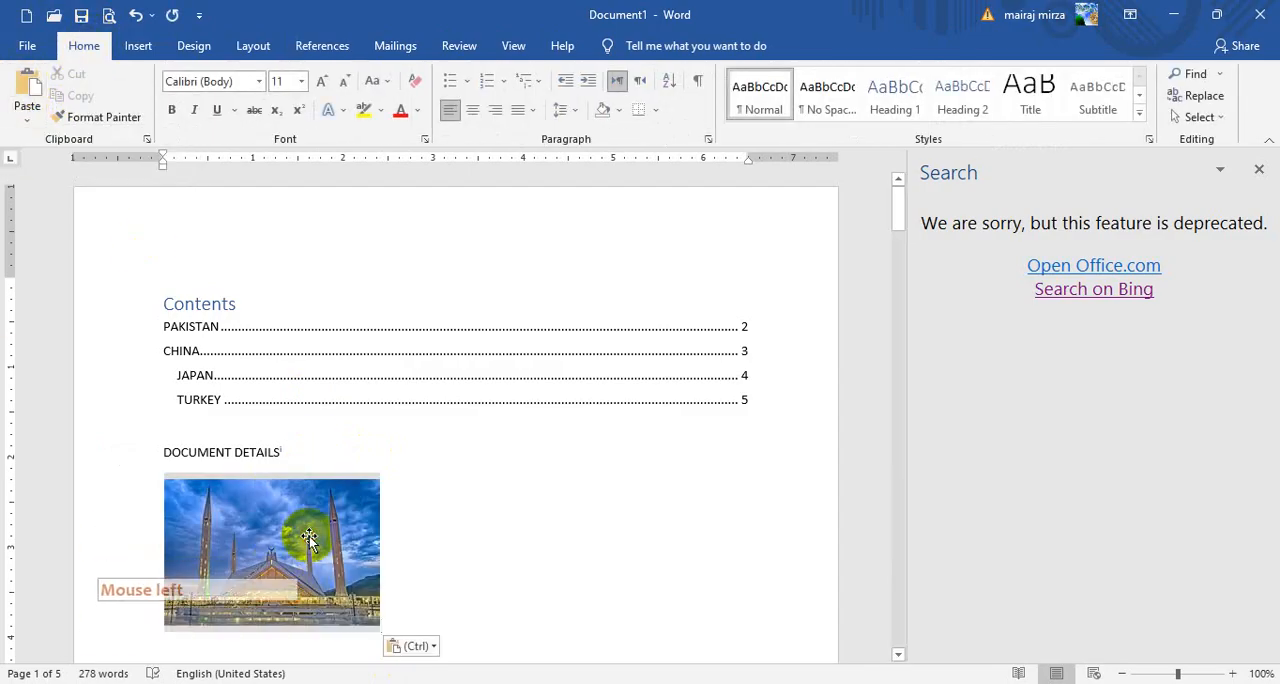
{"action": "left_click", "coordinate": [309, 536]}
{"action": "left_click", "coordinate": [591, 536]}
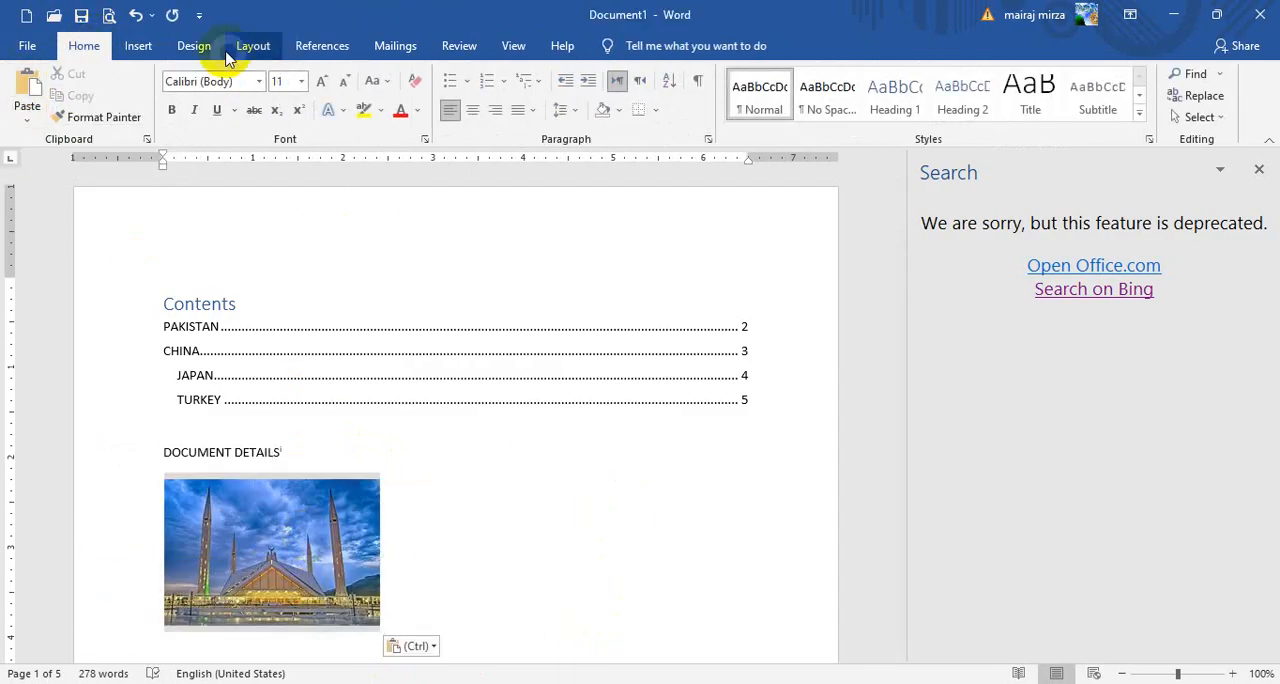
Revisit the PAKISTAN PICTURE browser window and close Word's Search pane
{"action": "left_click", "coordinate": [318, 46]}
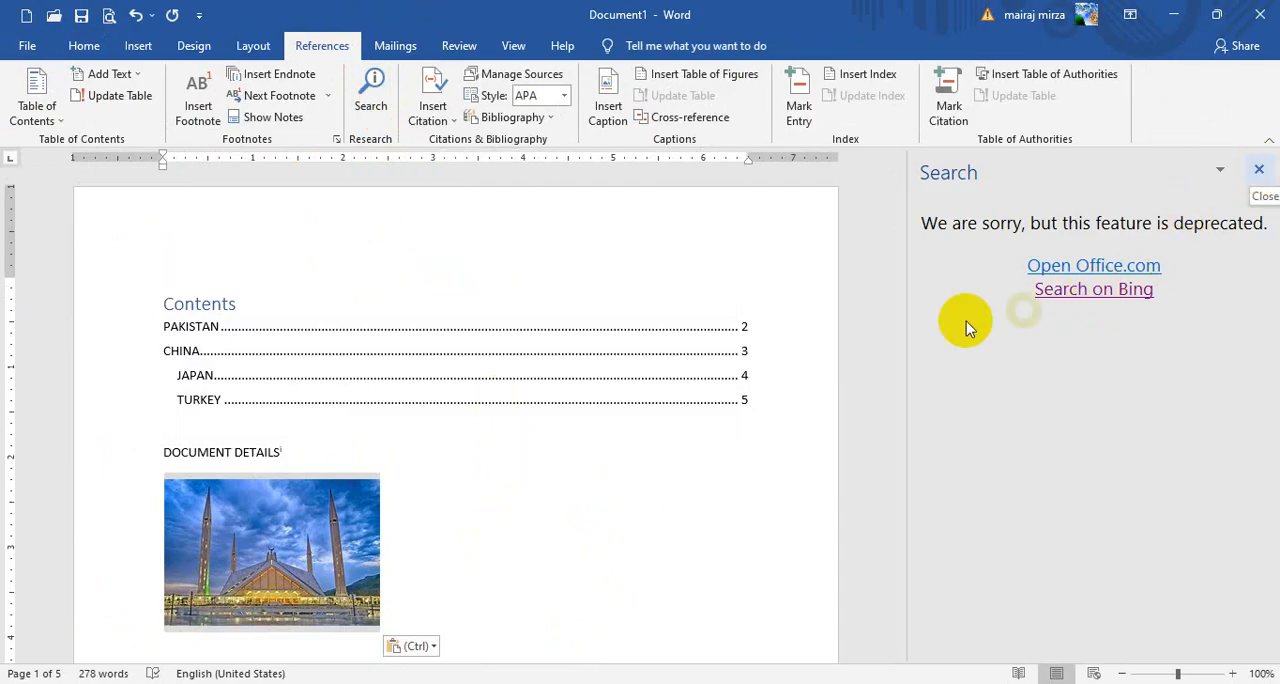
{"action": "mouse_move", "coordinate": [517, 632]}
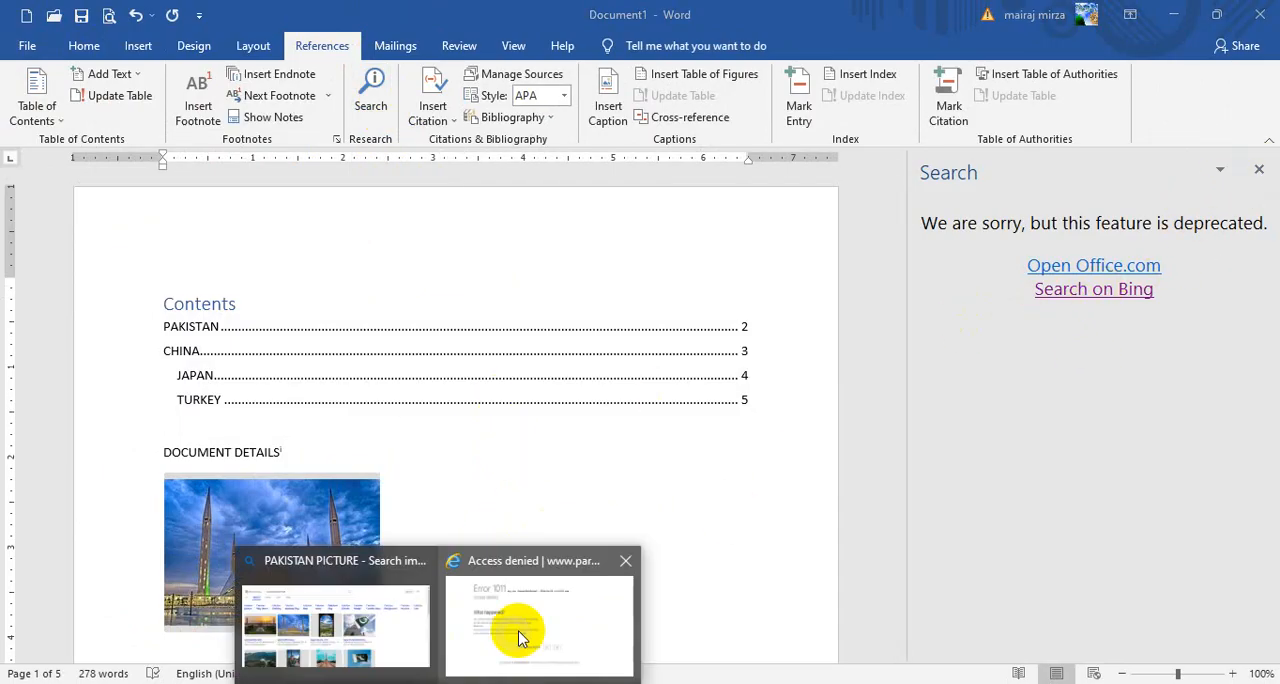
{"action": "left_click", "coordinate": [388, 618]}
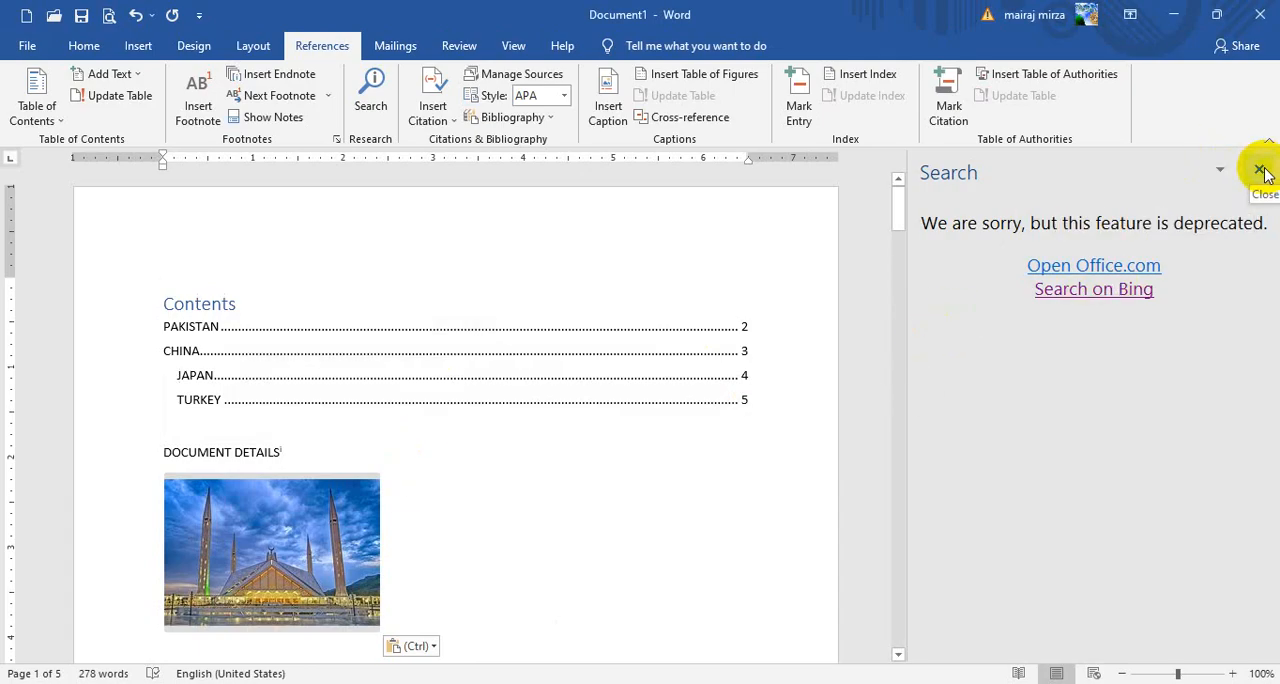
{"action": "left_click", "coordinate": [1258, 174]}
Delete the pasted mosque picture below DOCUMENT DETAILS
{"action": "left_click", "coordinate": [366, 622]}
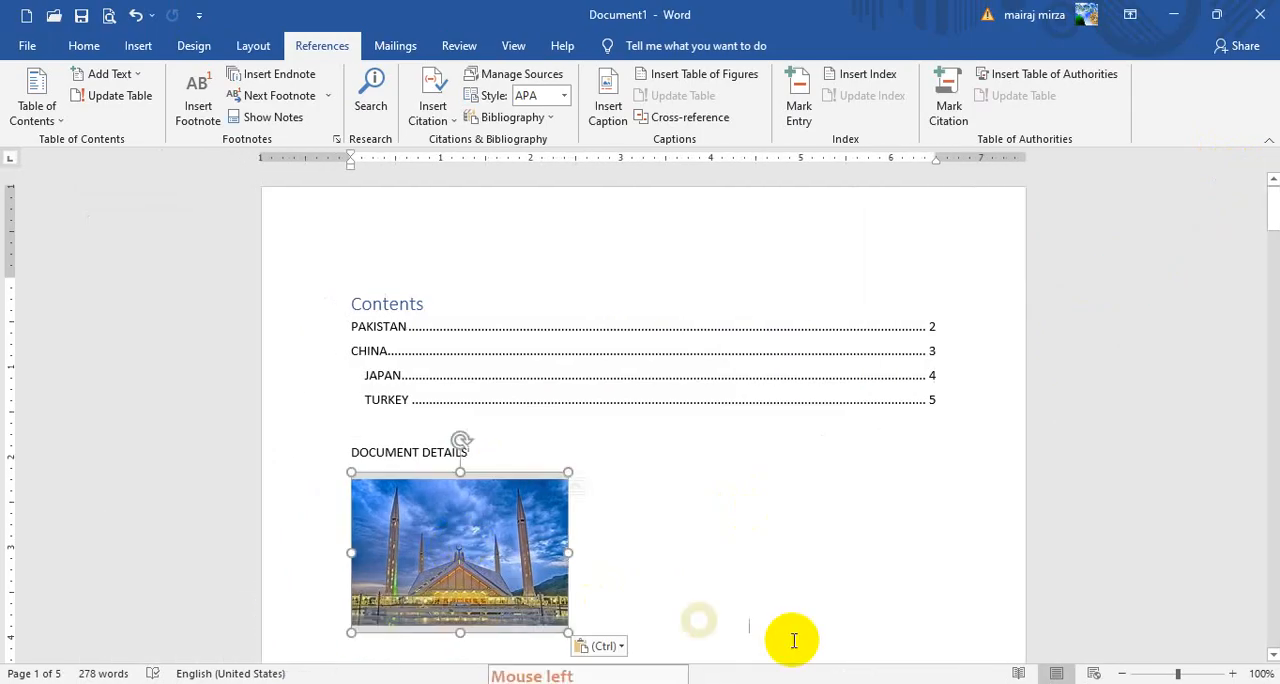
{"action": "key", "text": "Delete"}
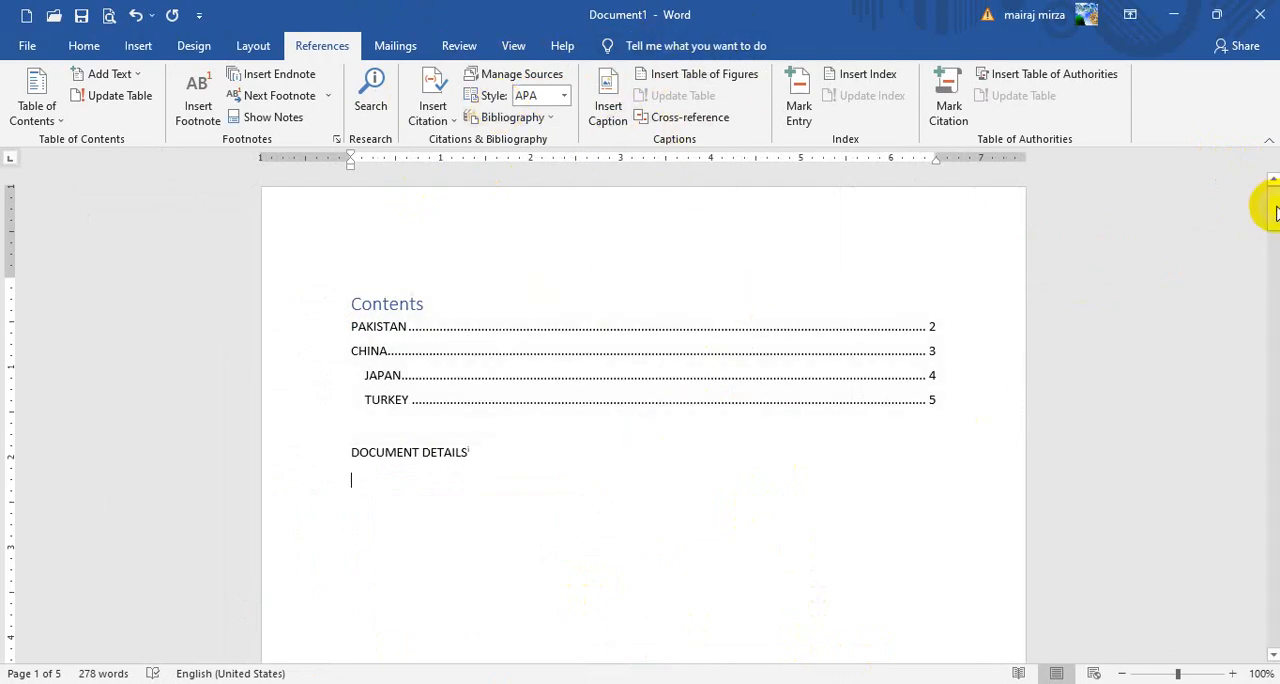
Insert a Figure 1 caption on a new line below the PAKISTAN paragraph and start a new line under it
{"action": "left_click_drag", "start_coordinate": [1273, 210], "coordinate": [1273, 300]}
{"action": "left_click", "coordinate": [698, 450]}
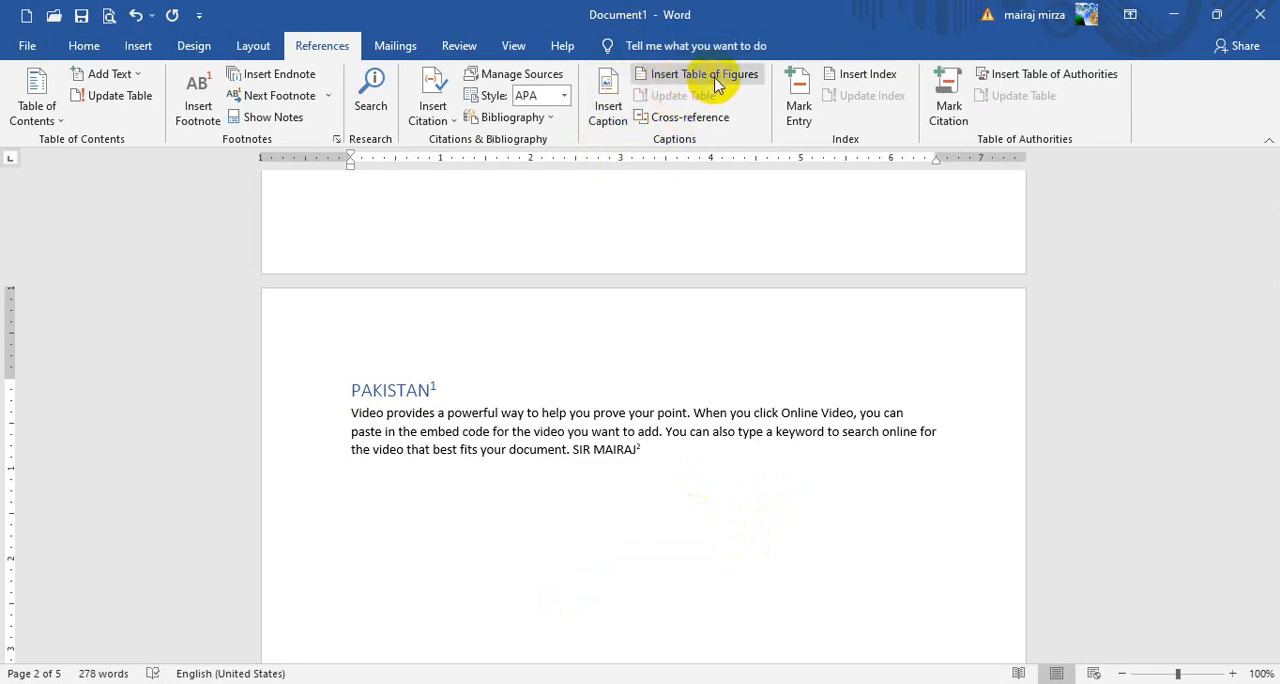
{"action": "left_click", "coordinate": [608, 108]}
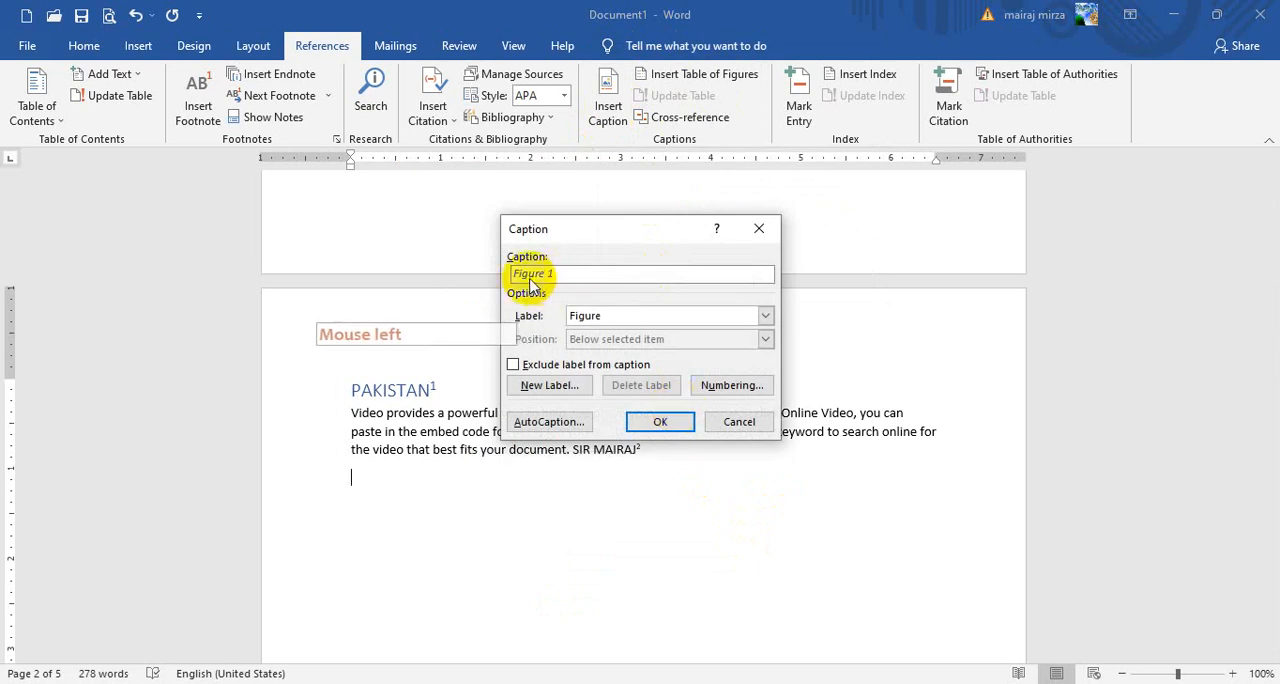
{"action": "left_click", "coordinate": [662, 421]}
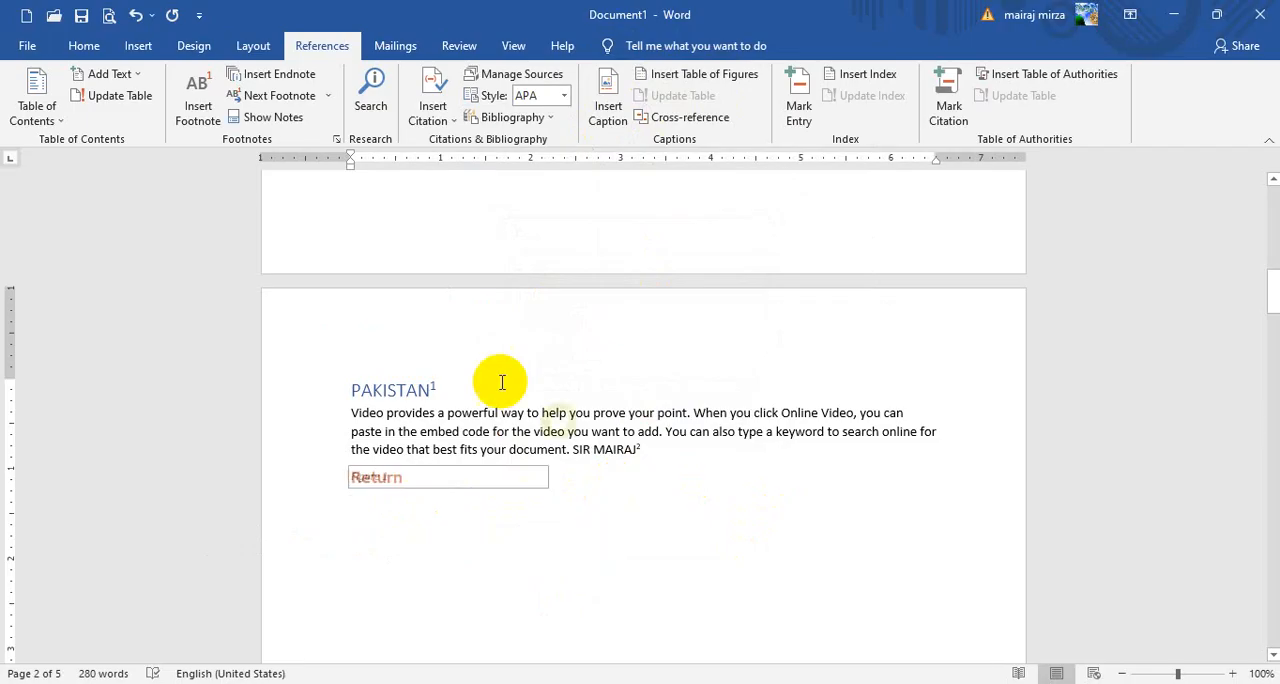
Insert the Adobe Photoshop Class 1 picture from the Pictures folder under the Figure 1 caption and shrink it to about 1.88" by 2.72"
{"action": "left_click", "coordinate": [136, 46]}
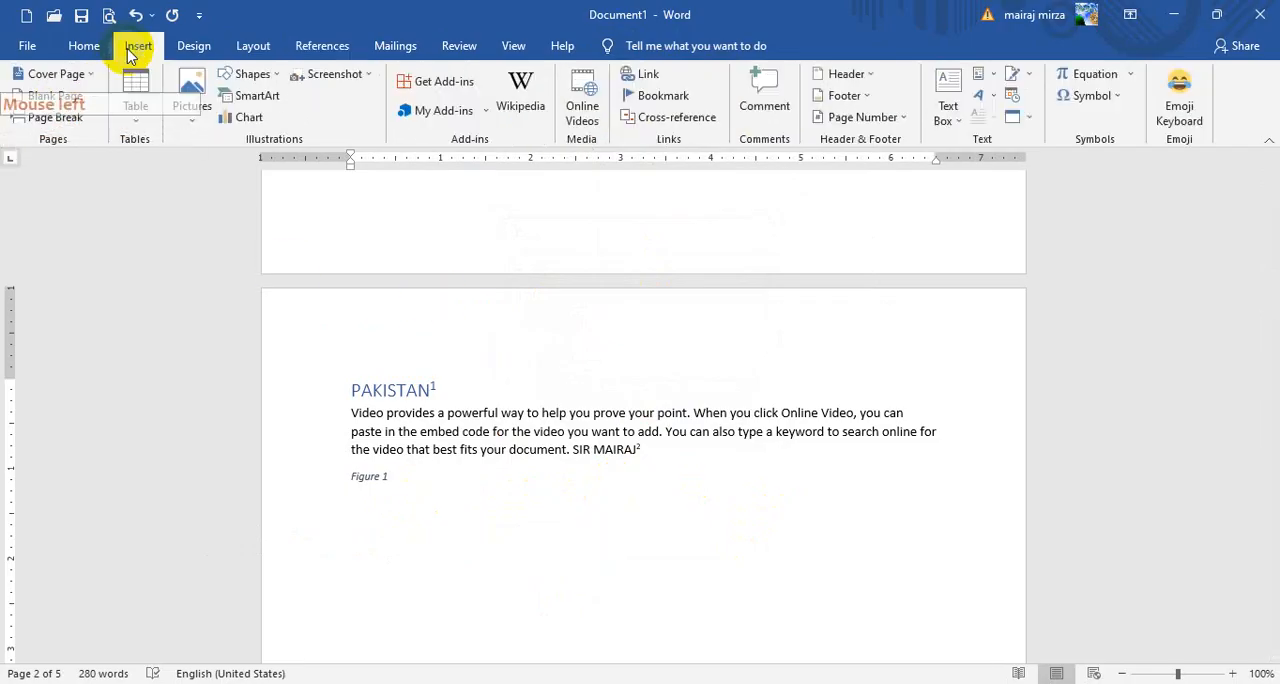
{"action": "left_click", "coordinate": [192, 110]}
{"action": "left_click", "coordinate": [218, 164]}
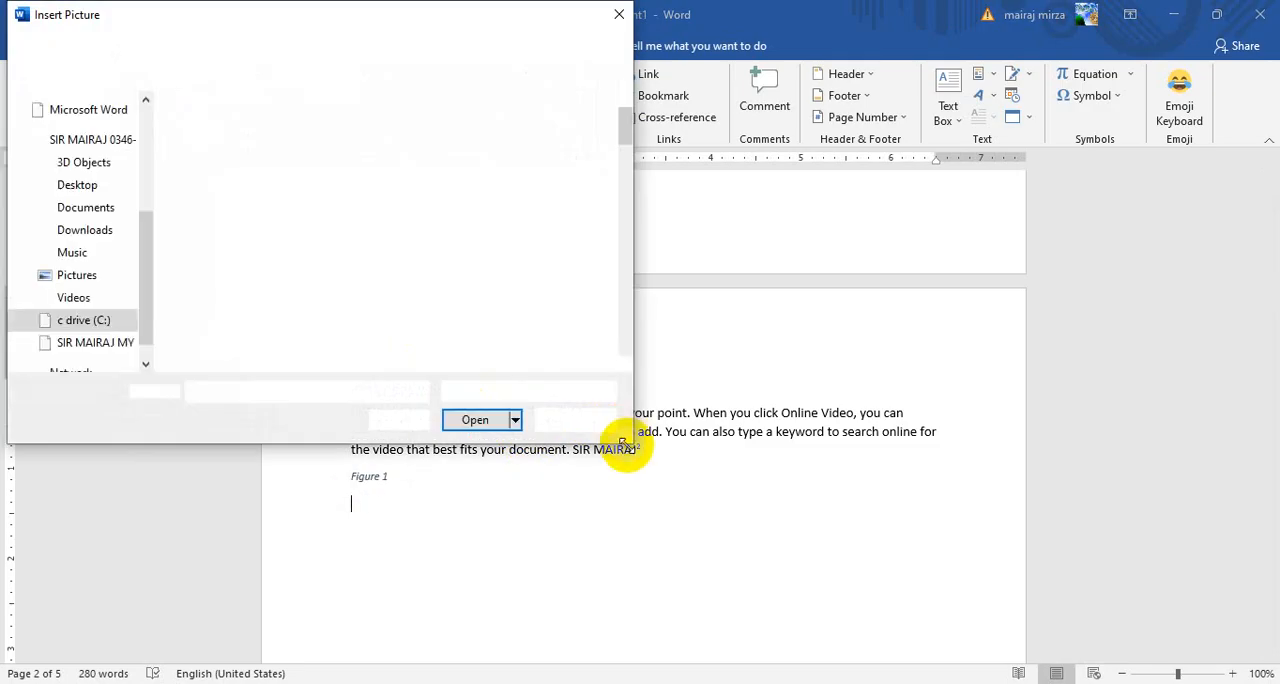
{"action": "left_click", "coordinate": [205, 292]}
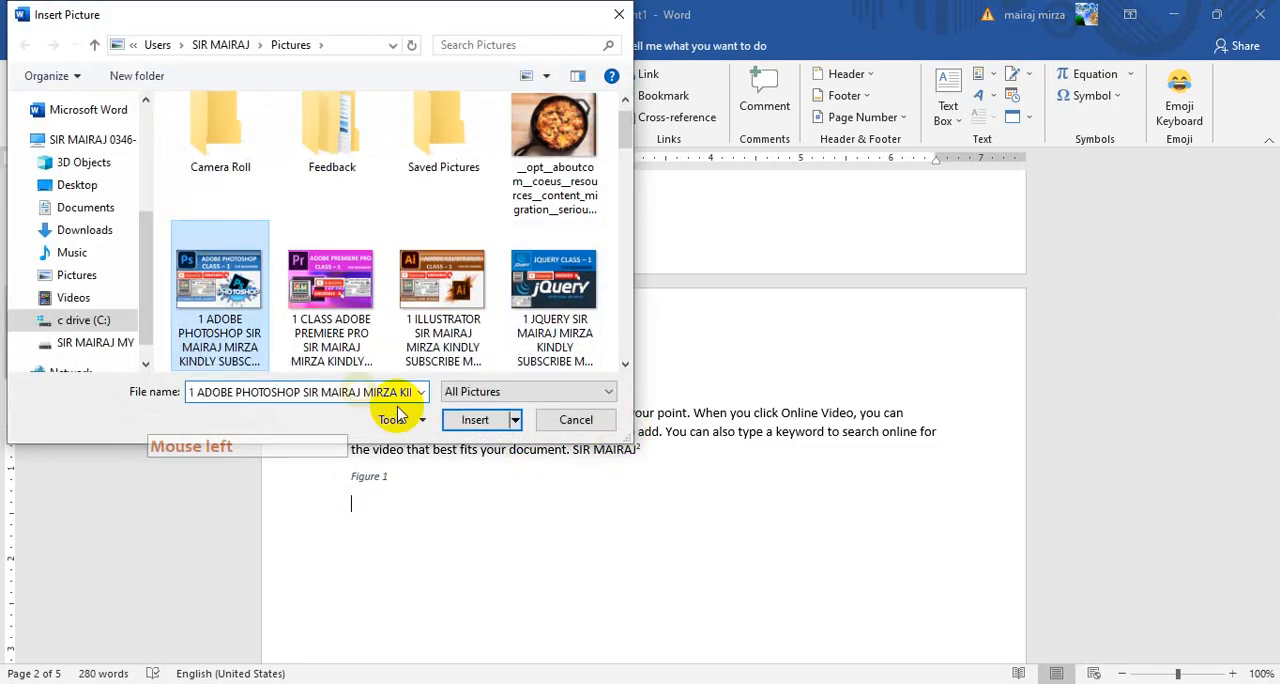
{"action": "left_click", "coordinate": [478, 419]}
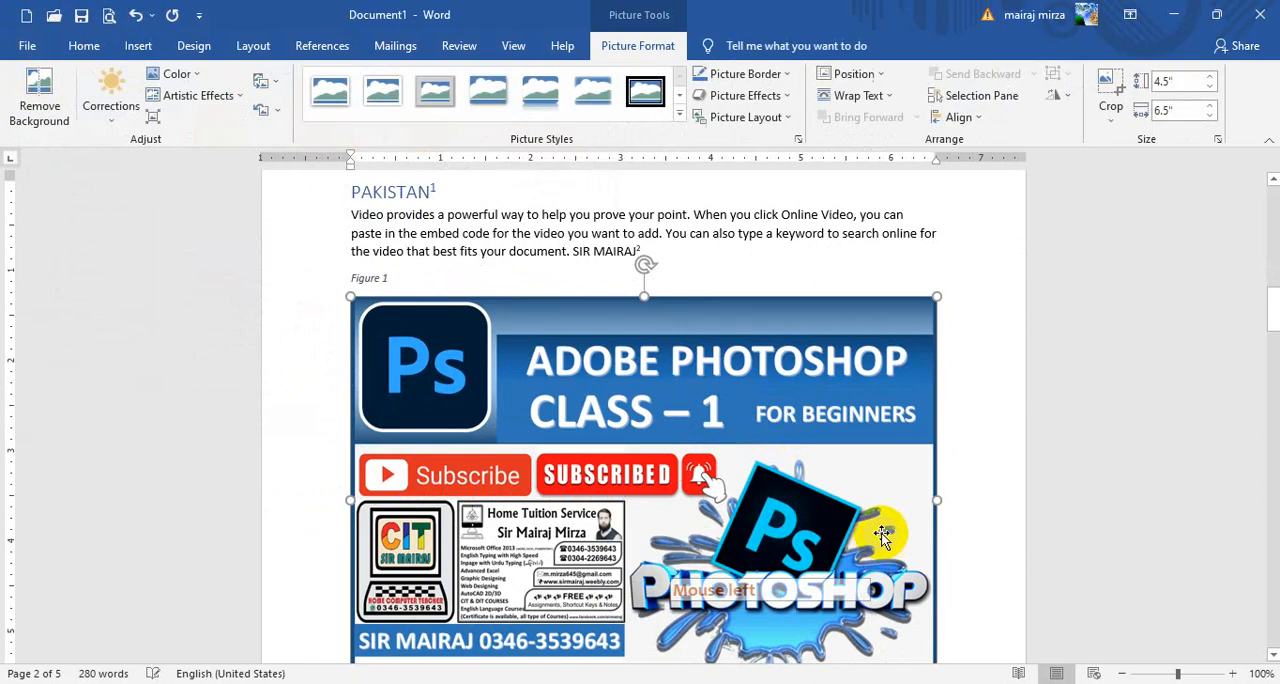
{"action": "left_click_drag", "start_coordinate": [937, 521], "coordinate": [596, 343]}
{"action": "scroll", "coordinate": [800, 415], "scroll_direction": "up", "scroll_amount": 2}
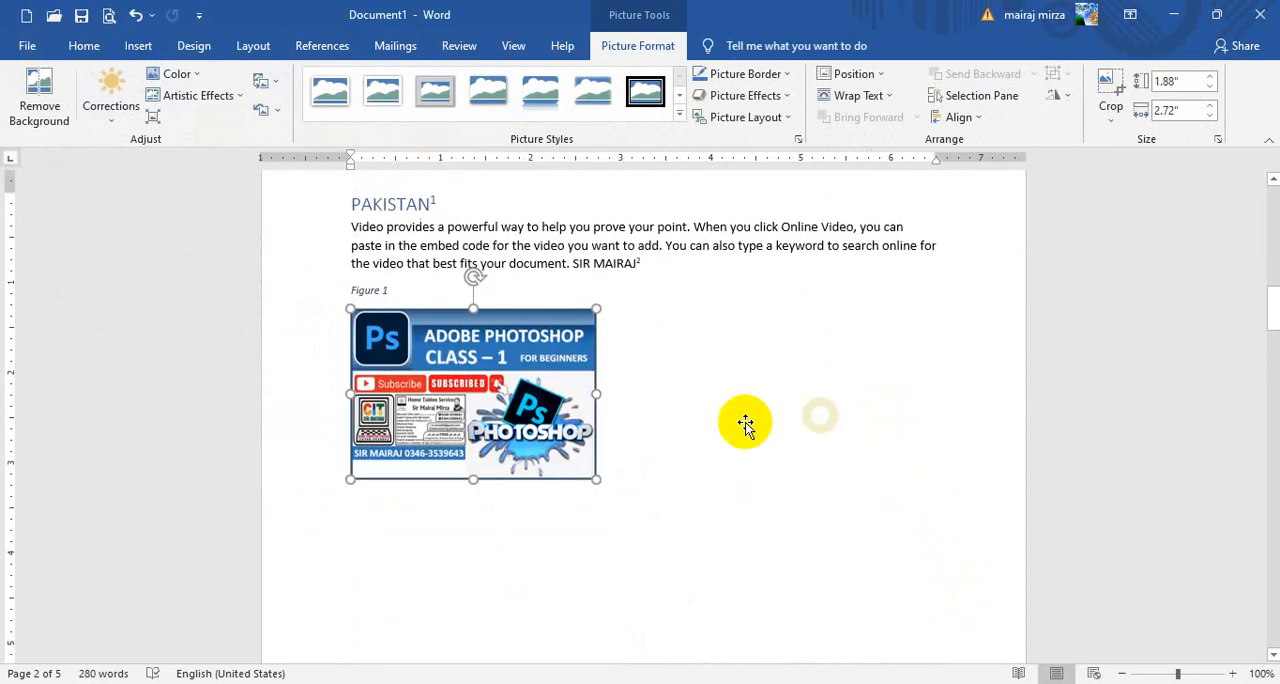
Insert a Figure 2 caption on a new line below the CHINA paragraph and start a new line under it
{"action": "scroll", "coordinate": [634, 417], "scroll_direction": "down", "scroll_amount": 10}
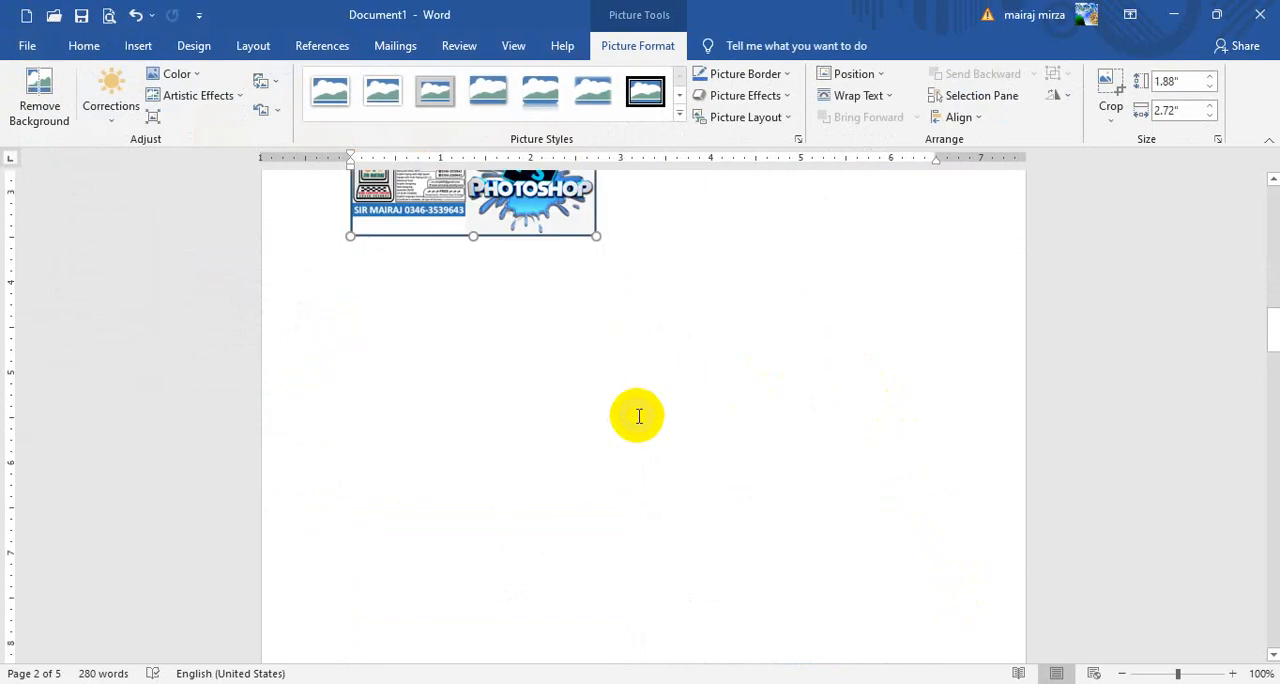
{"action": "left_click", "coordinate": [924, 400]}
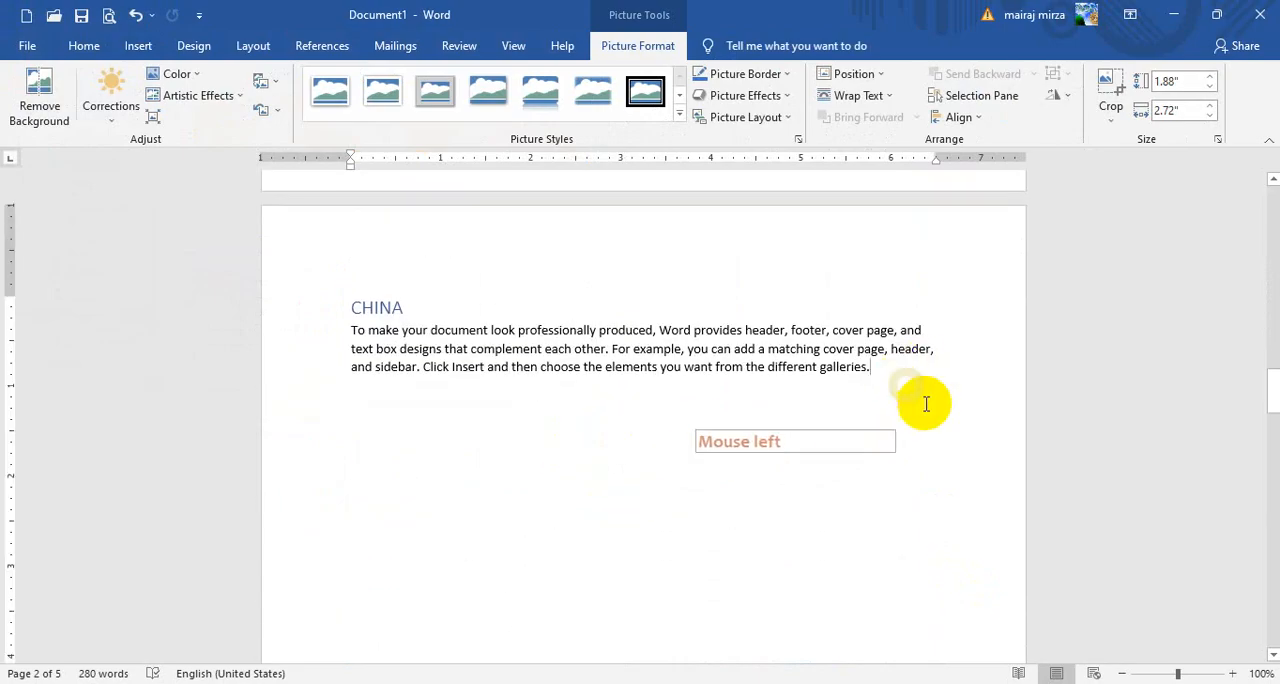
{"action": "key", "text": "Return"}
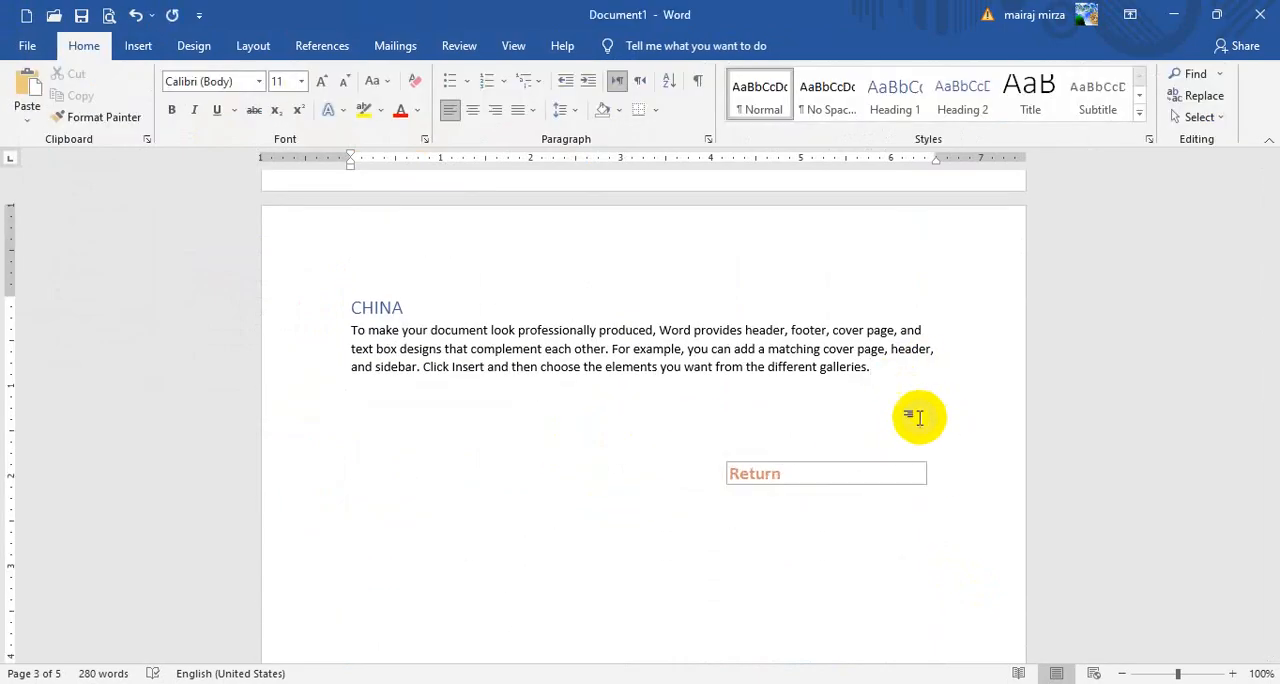
{"action": "left_click", "coordinate": [322, 47]}
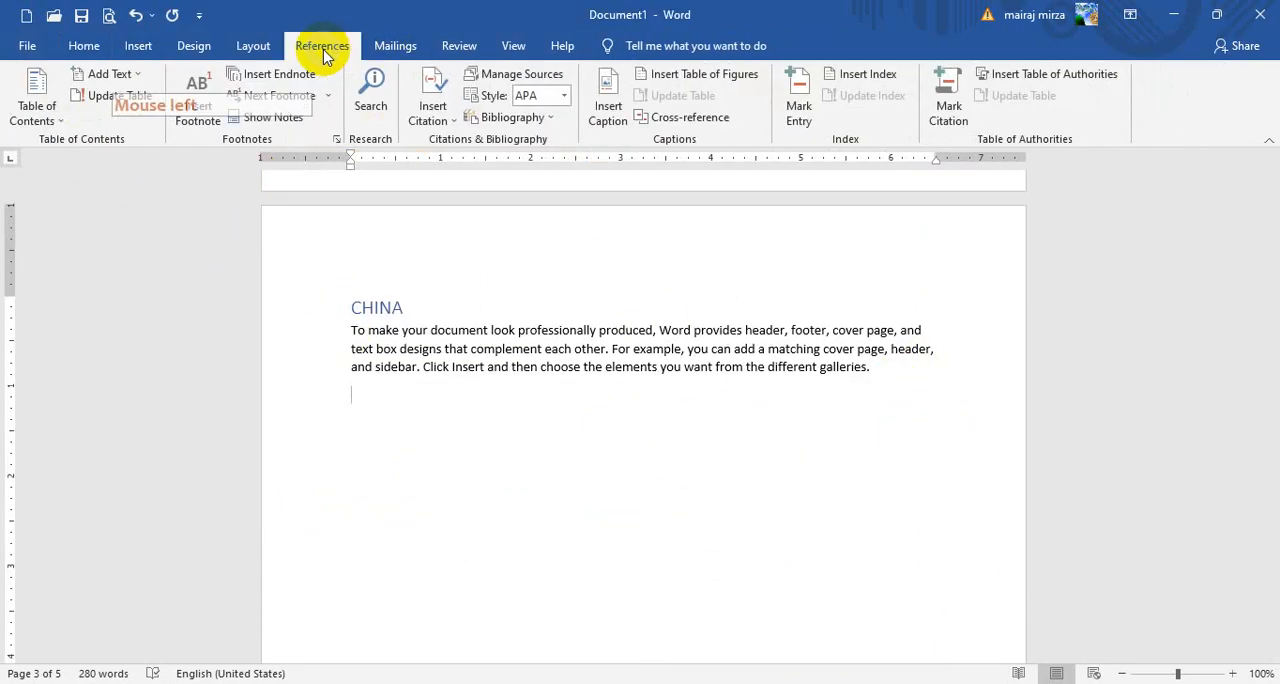
{"action": "left_click", "coordinate": [608, 113]}
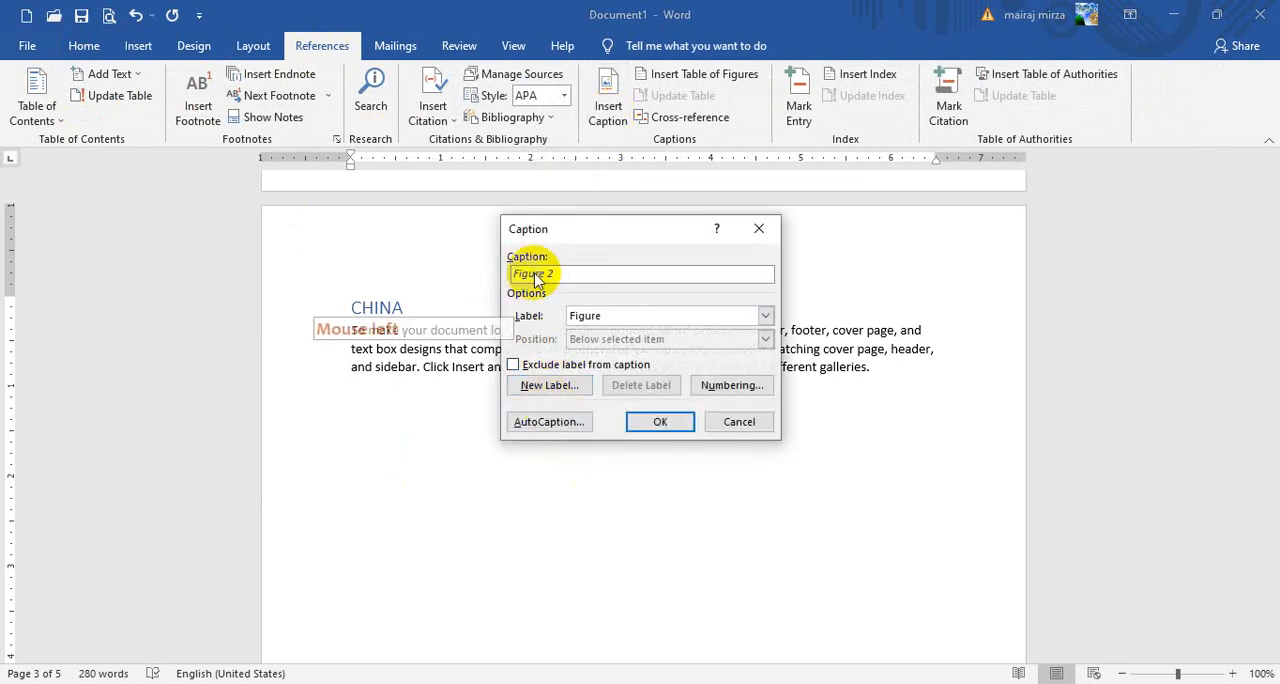
{"action": "left_click", "coordinate": [671, 423]}
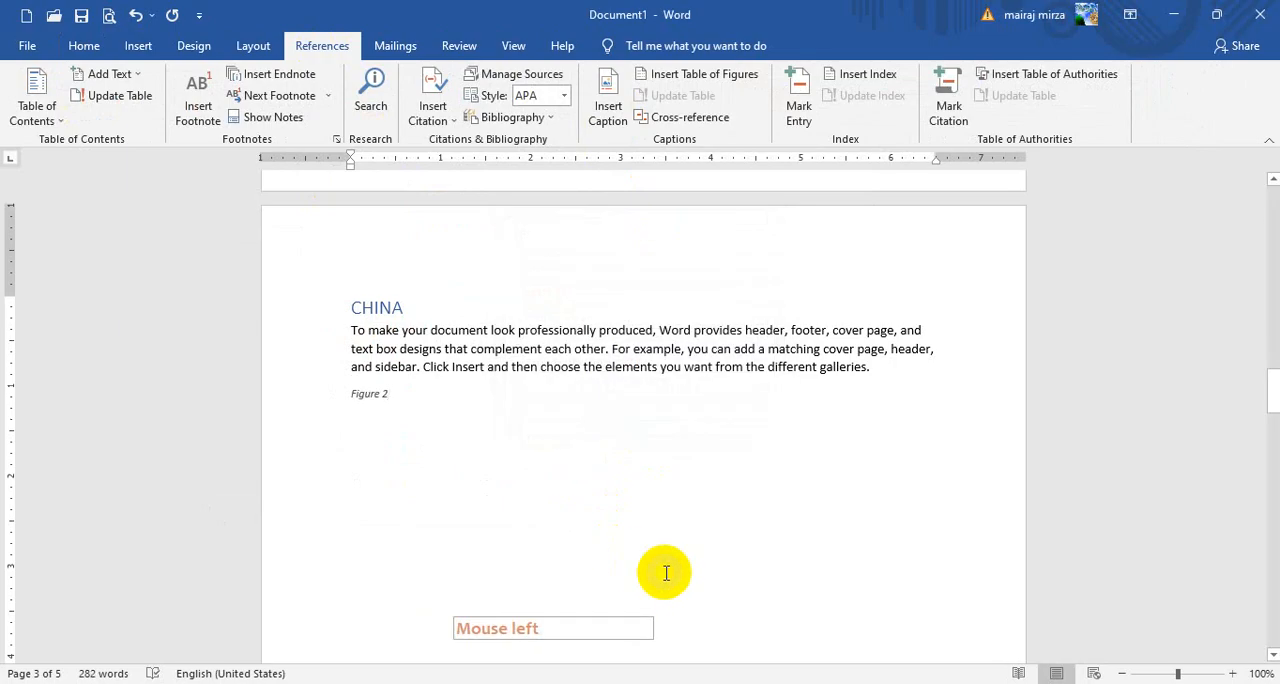
Insert the Adobe Premiere Pro Class 1 picture from the Pictures folder under the Figure 2 caption and shrink it to about 1.71" by 2.47"
{"action": "left_click", "coordinate": [138, 45]}
{"action": "left_click", "coordinate": [189, 100]}
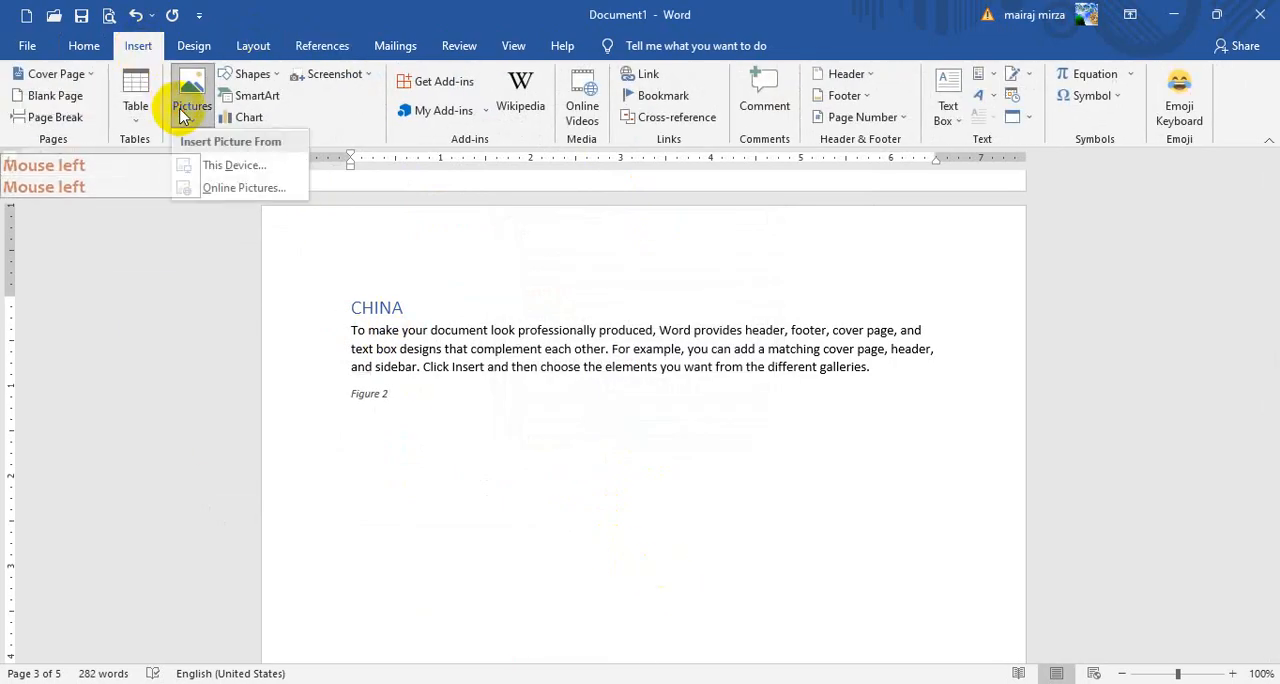
{"action": "left_click", "coordinate": [200, 164]}
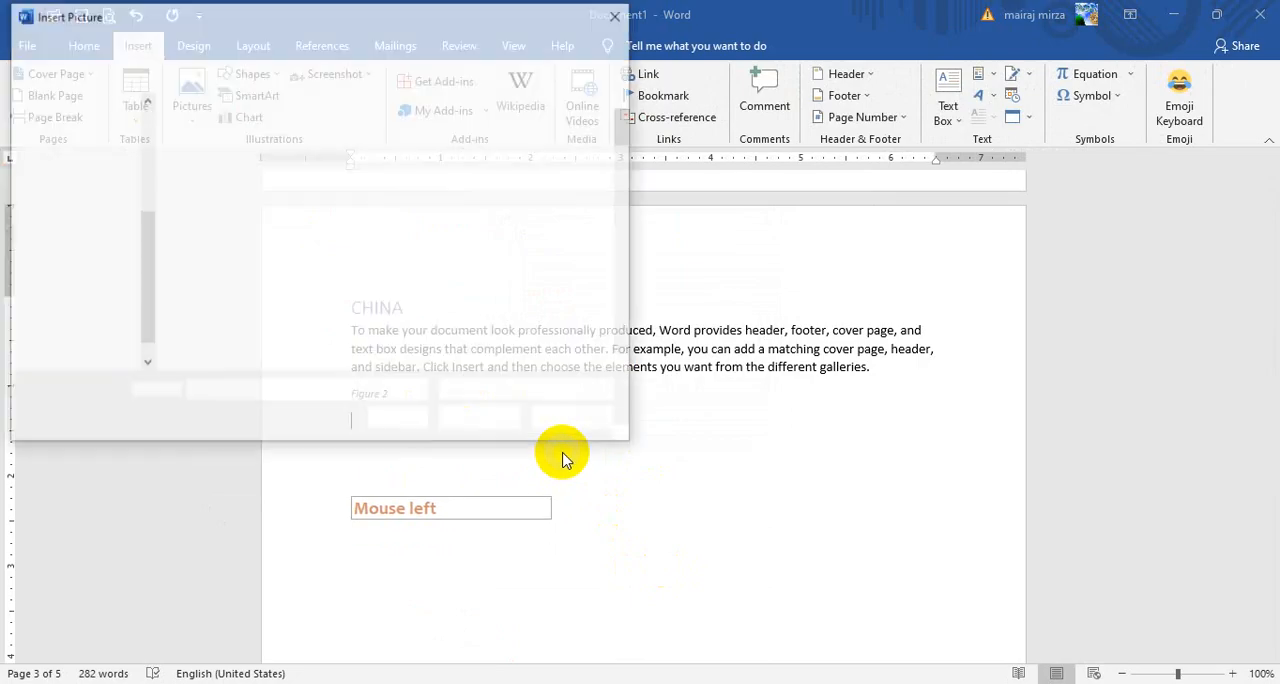
{"action": "left_click", "coordinate": [376, 313]}
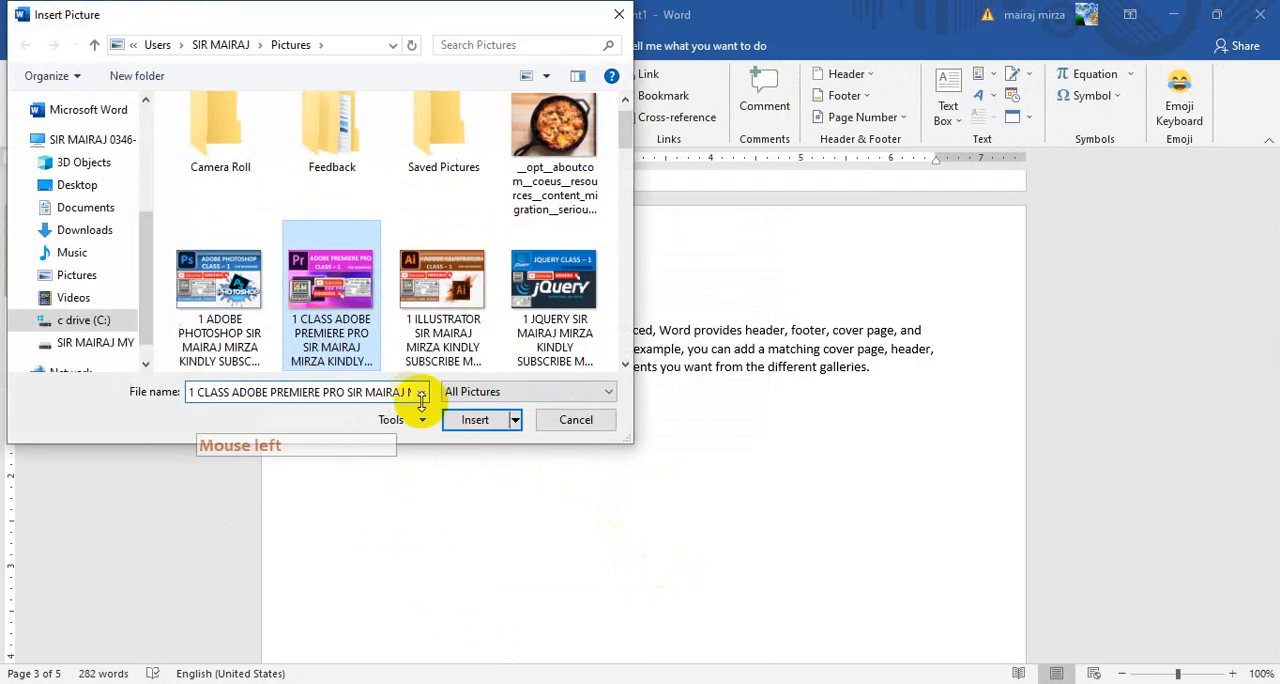
{"action": "left_click", "coordinate": [478, 421]}
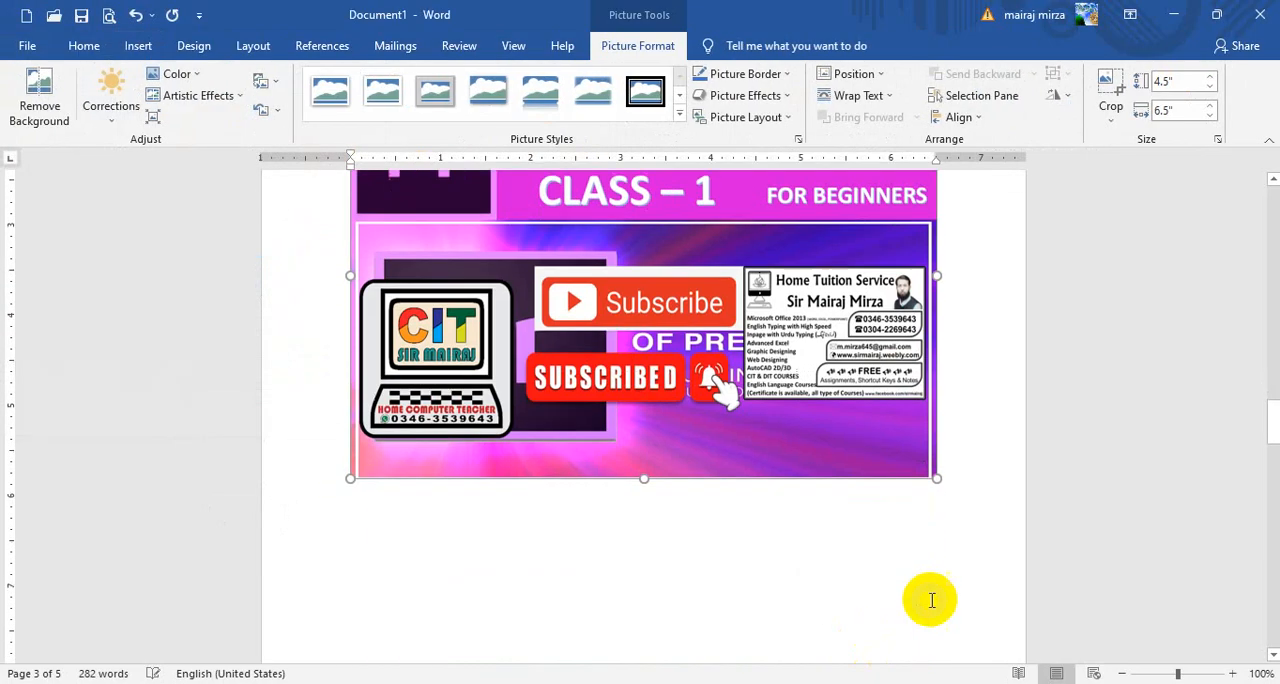
{"action": "left_click_drag", "start_coordinate": [938, 478], "coordinate": [652, 380]}
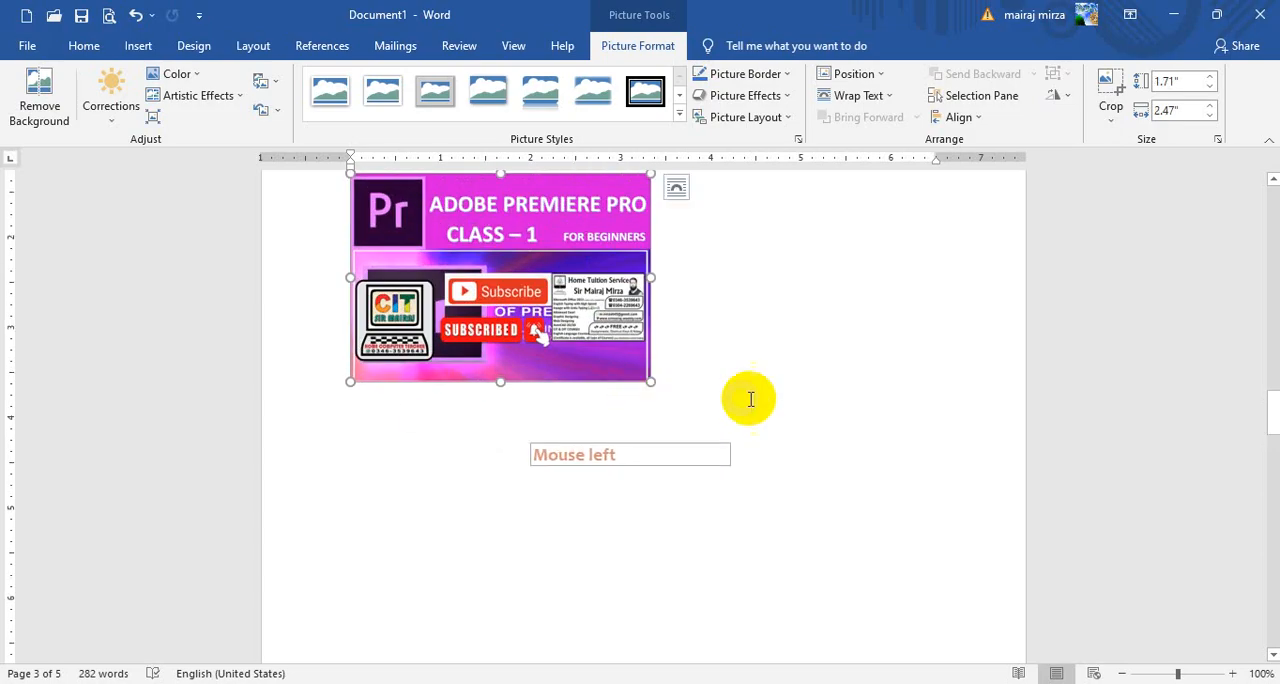
Insert a Figure 3 caption on a new line below the JAPAN paragraph and start a new line under it
{"action": "scroll", "coordinate": [880, 435], "scroll_direction": "up", "scroll_amount": 3}
{"action": "scroll", "coordinate": [792, 440], "scroll_direction": "down", "scroll_amount": 10}
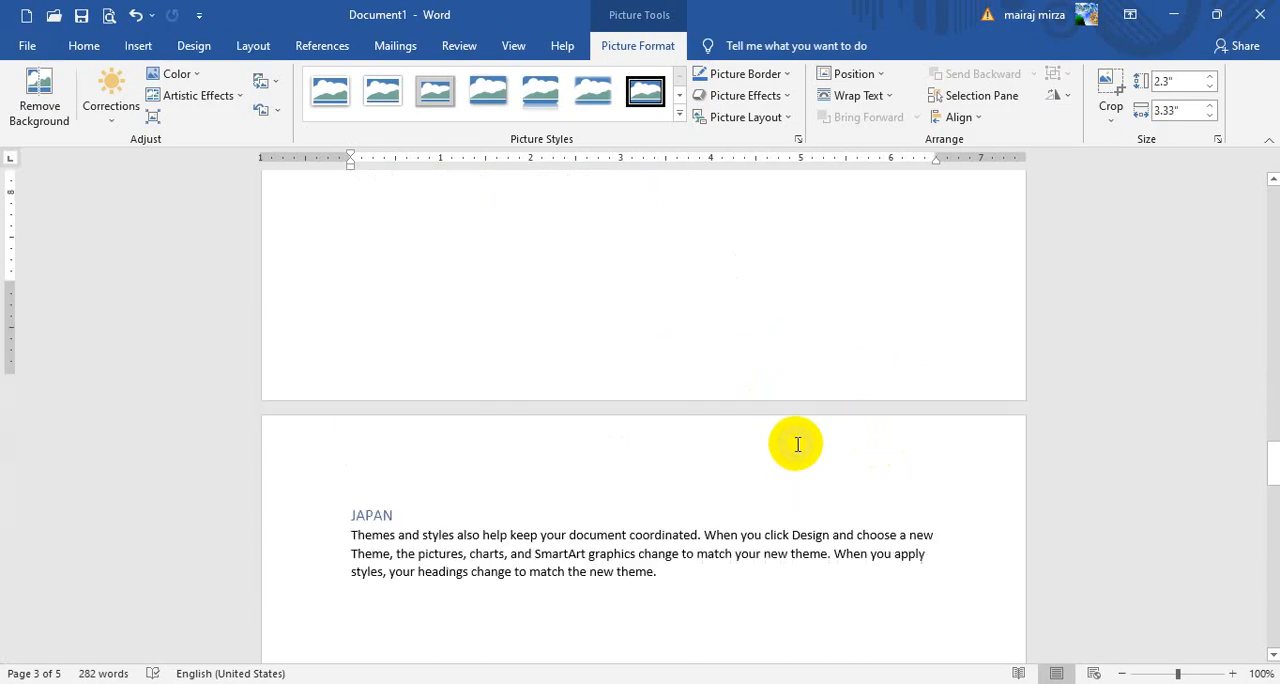
{"action": "left_click", "coordinate": [672, 450]}
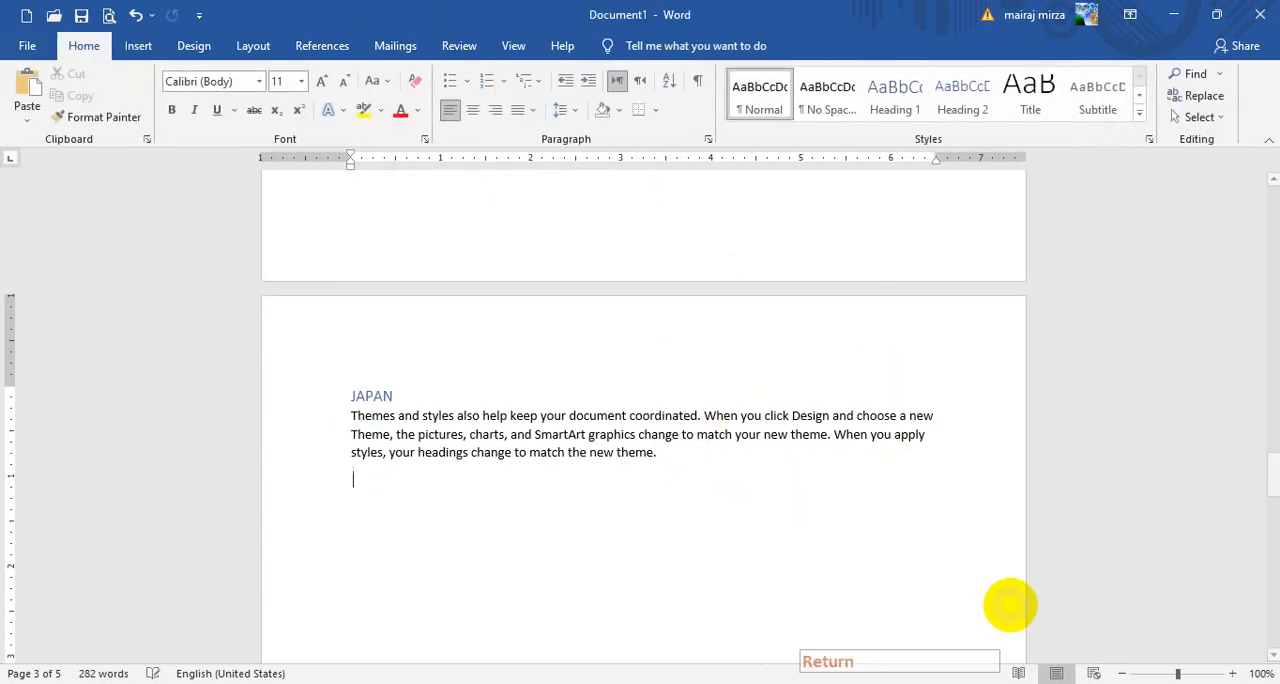
{"action": "left_click", "coordinate": [325, 45]}
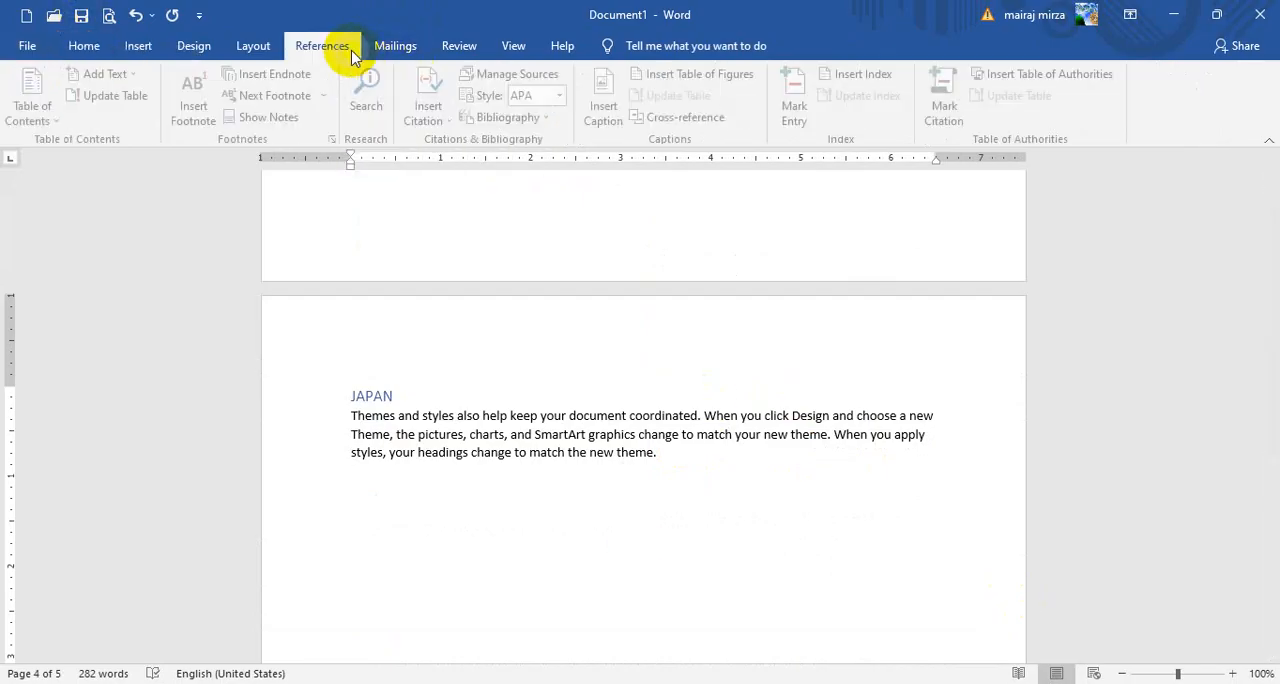
{"action": "left_click", "coordinate": [608, 108]}
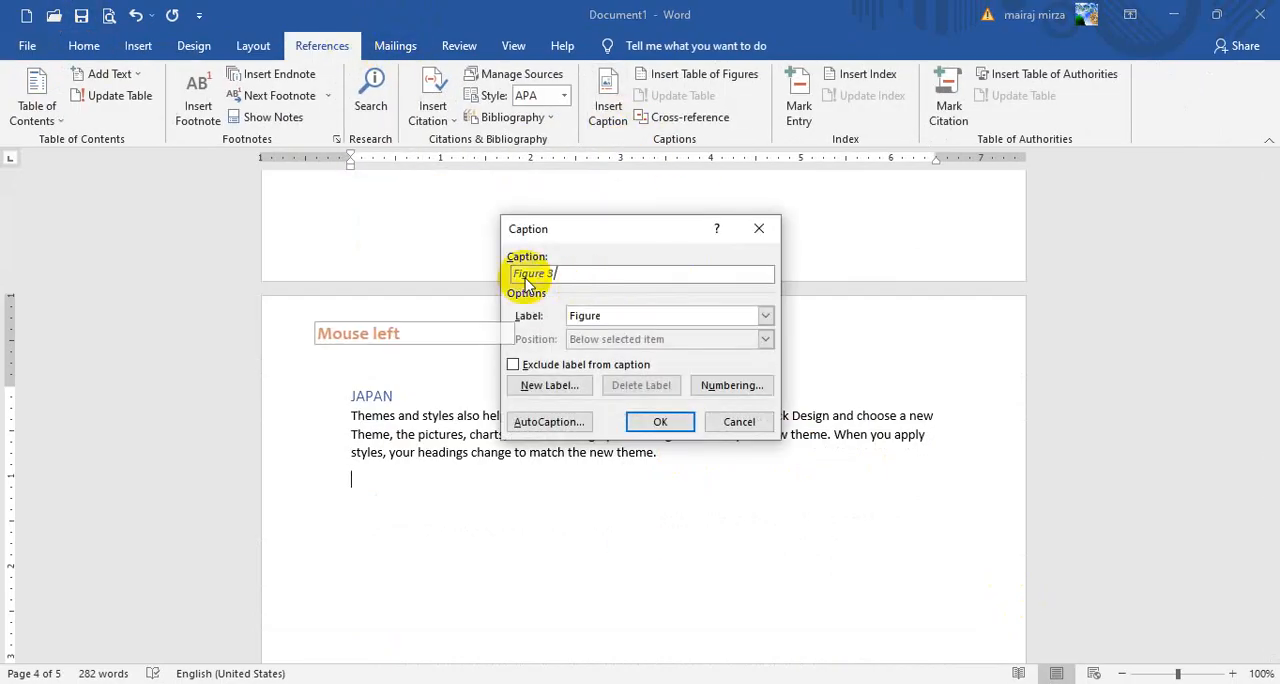
{"action": "left_click", "coordinate": [660, 421]}
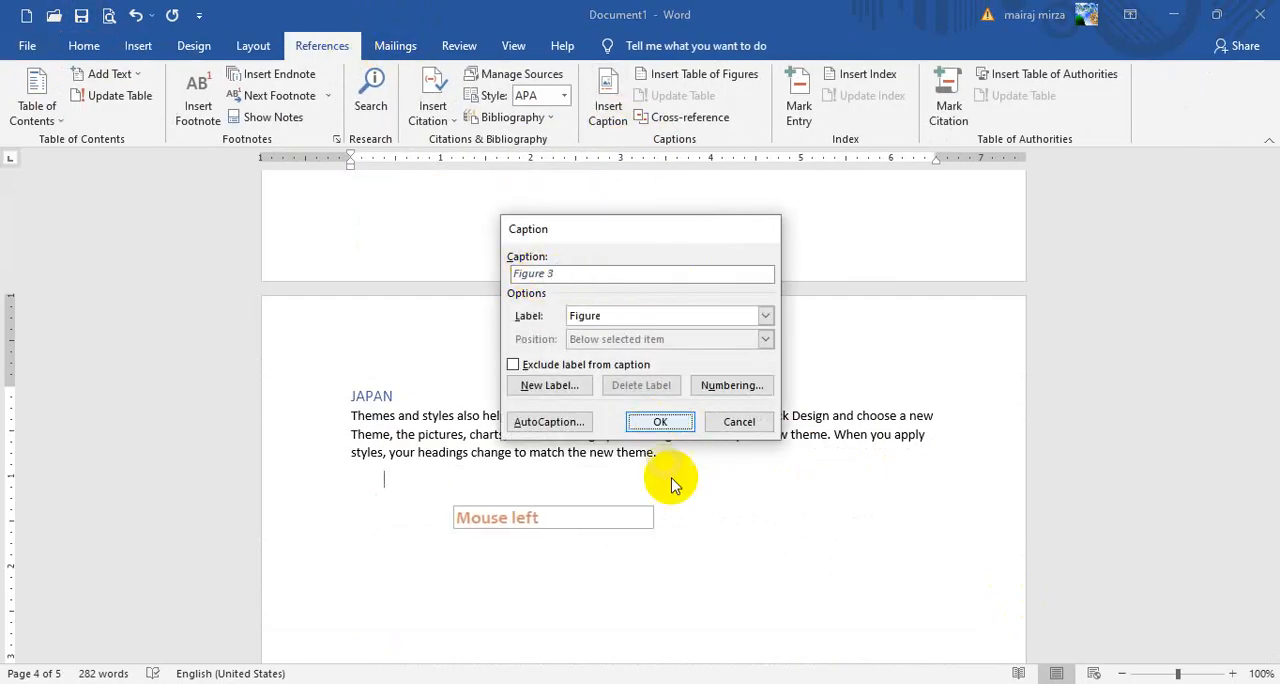
{"action": "key", "text": "Return"}
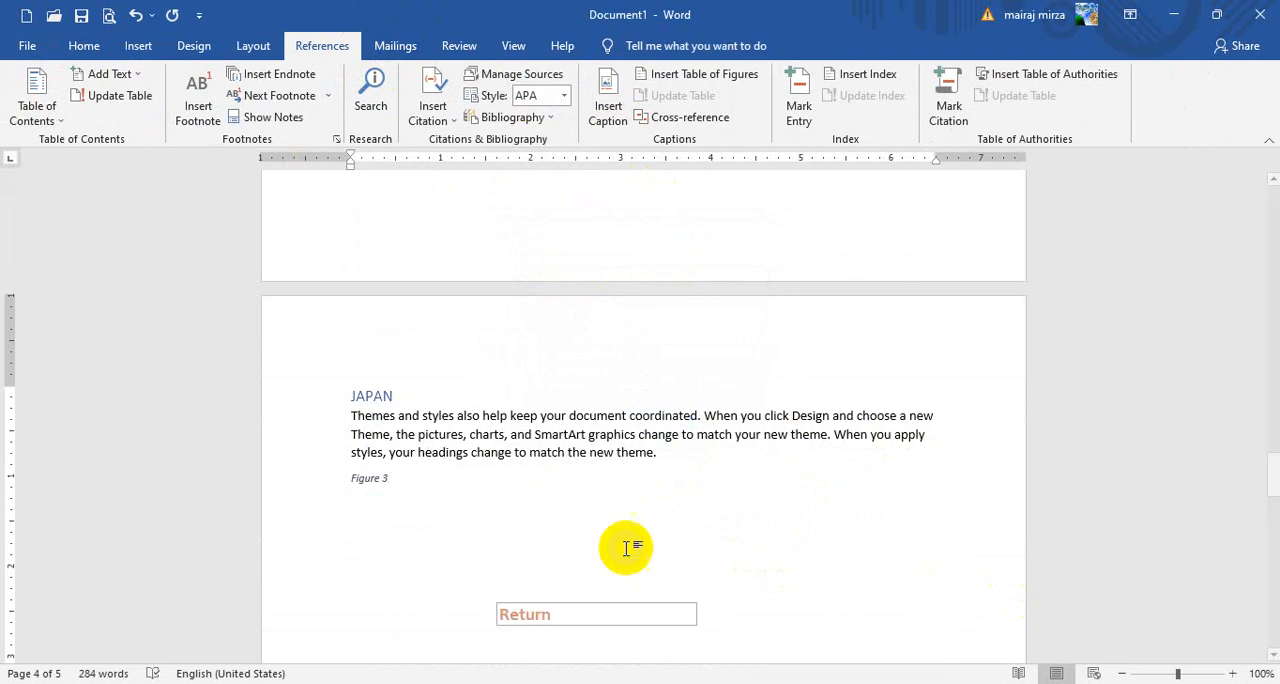
Insert the Tally Accounting Class 6 picture from the Pictures folder under the Figure 3 caption and shrink it to about 1.76" by 2.82"
{"action": "left_click", "coordinate": [138, 45]}
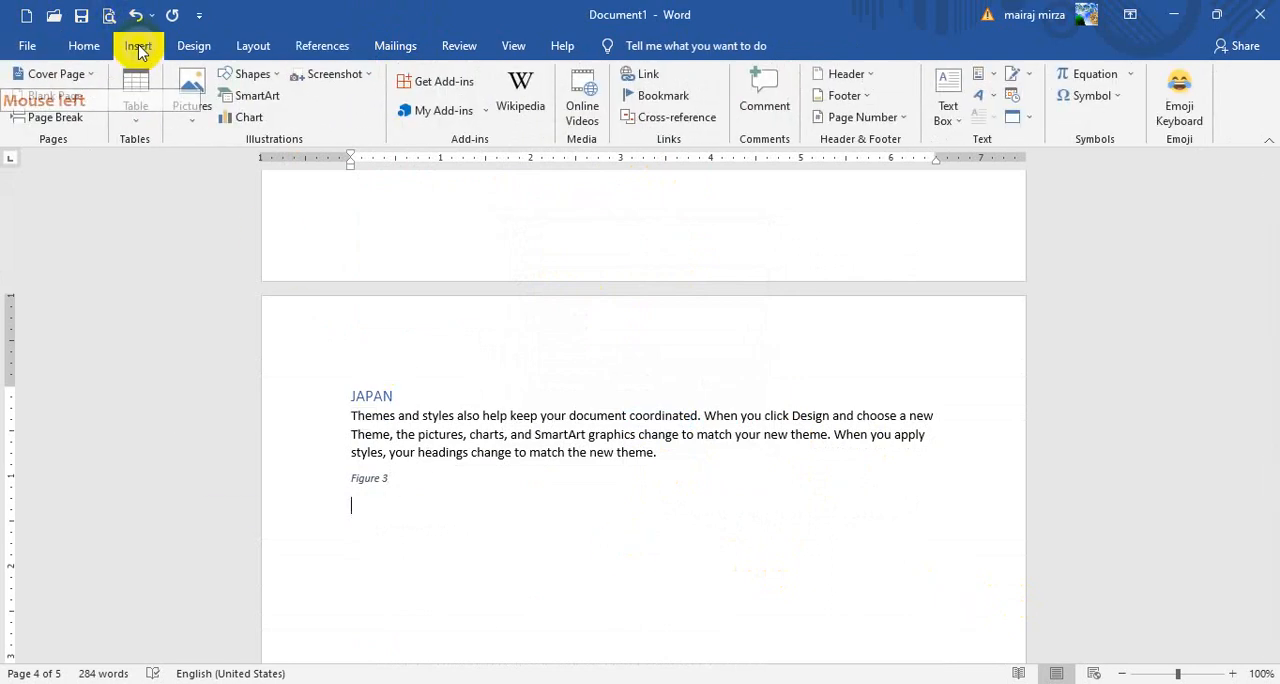
{"action": "left_click", "coordinate": [191, 104]}
{"action": "left_click", "coordinate": [205, 165]}
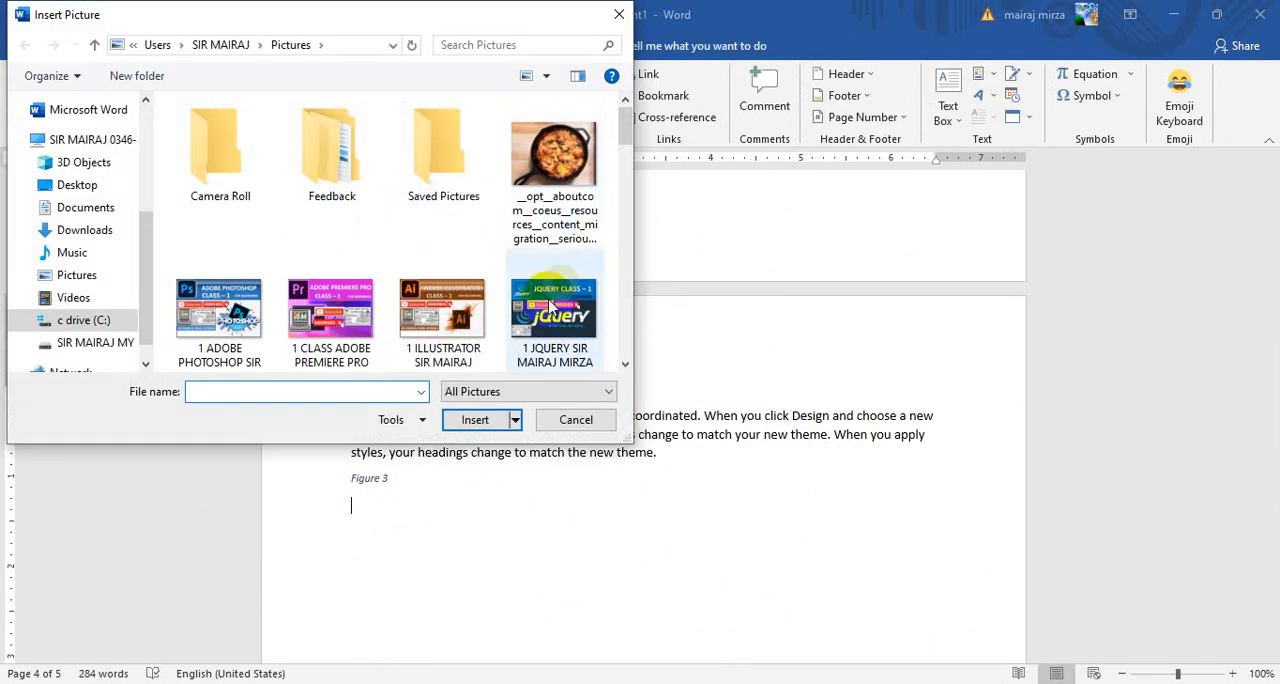
{"action": "left_click_drag", "start_coordinate": [622, 120], "coordinate": [625, 165]}
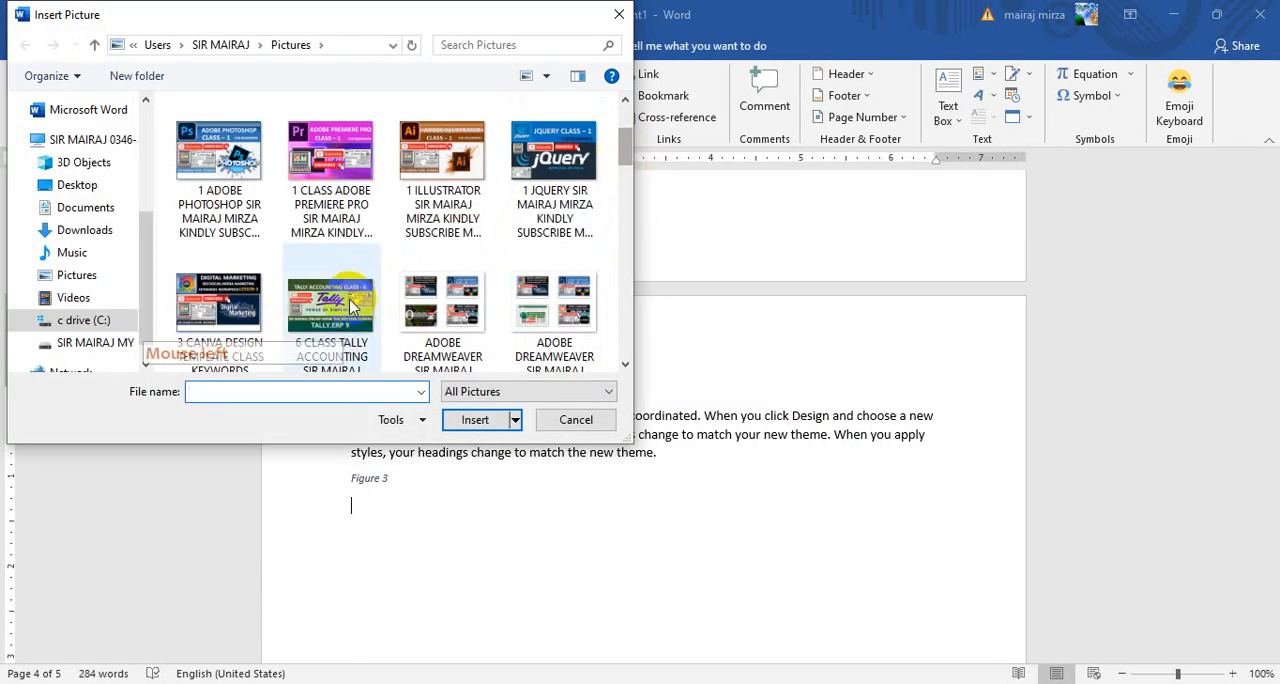
{"action": "left_click", "coordinate": [330, 310]}
{"action": "left_click", "coordinate": [466, 422]}
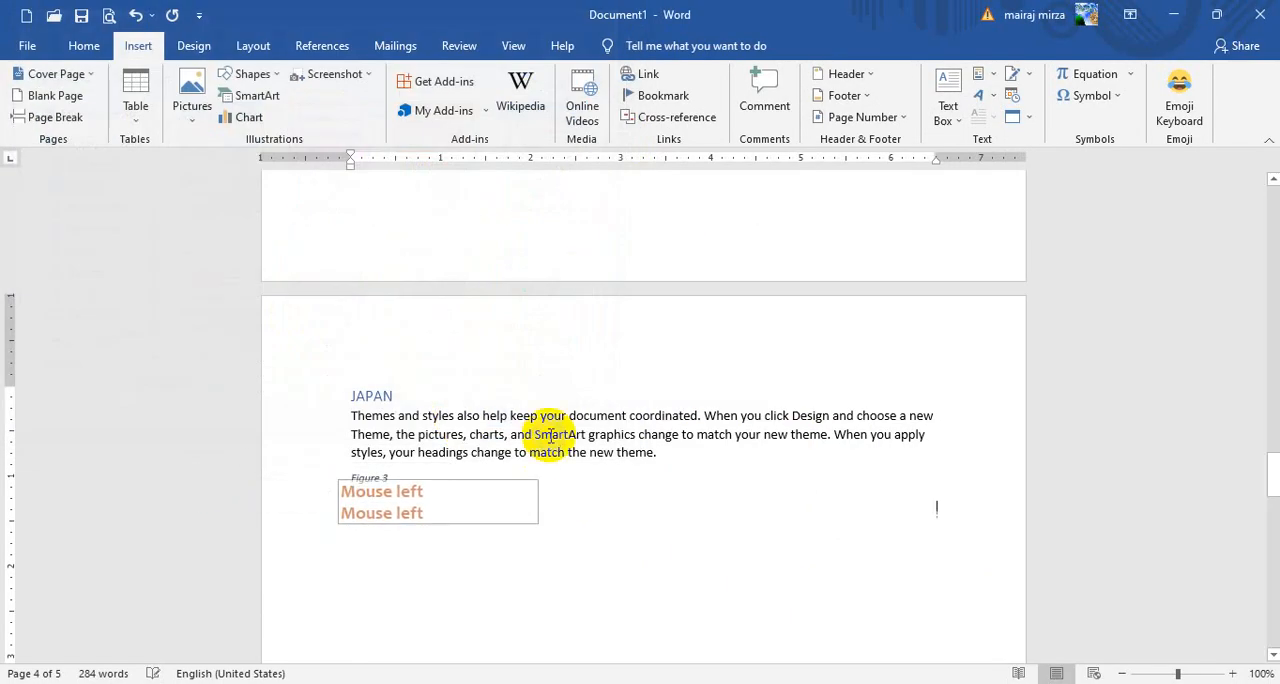
{"action": "scroll", "coordinate": [740, 497], "scroll_direction": "down", "scroll_amount": 3}
{"action": "left_click_drag", "start_coordinate": [932, 480], "coordinate": [605, 325]}
{"action": "scroll", "coordinate": [798, 373], "scroll_direction": "up", "scroll_amount": 5}
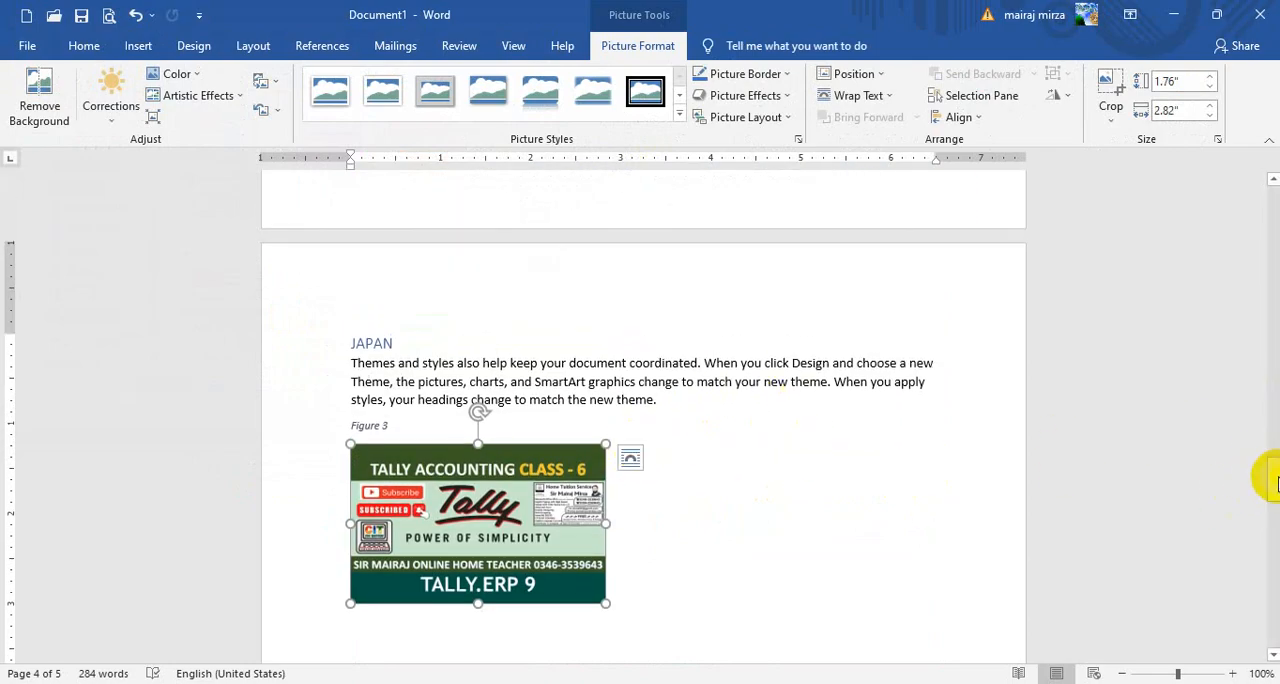
Insert a table of figures for the Figure label on a new line below DOCUMENT DETAILS on the first page
{"action": "left_click_drag", "start_coordinate": [1275, 483], "coordinate": [1274, 205]}
{"action": "left_click", "coordinate": [716, 404]}
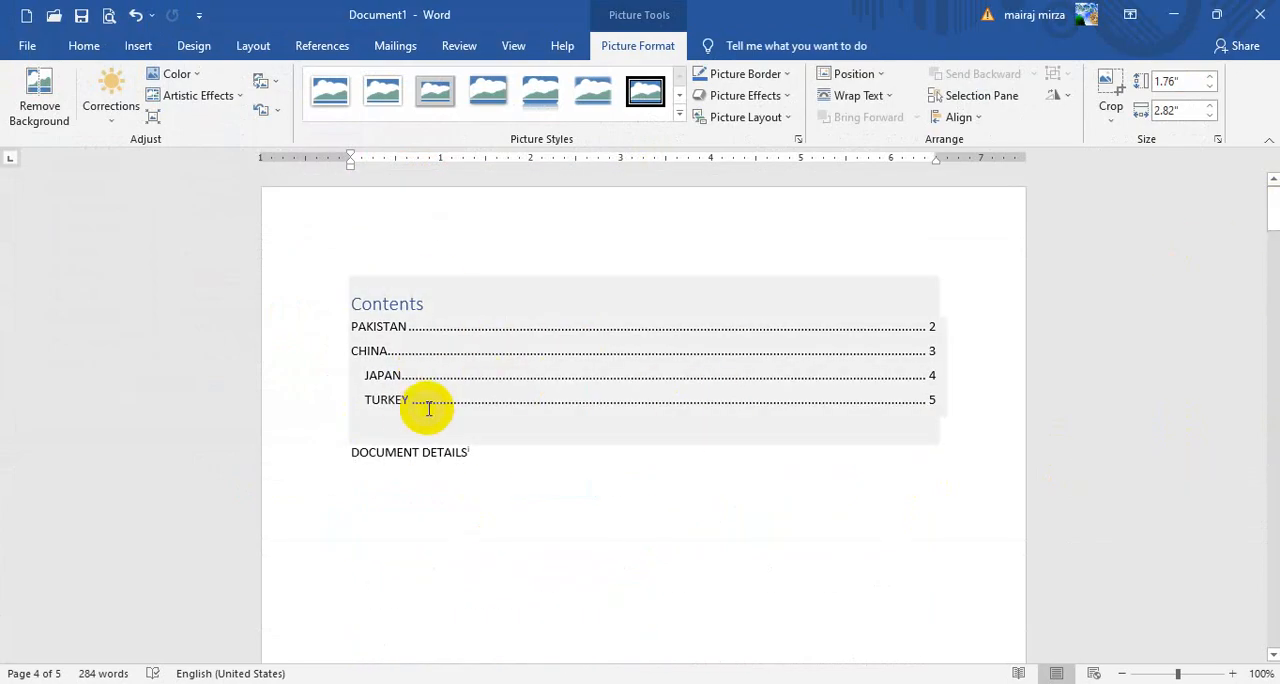
{"action": "left_click", "coordinate": [458, 569]}
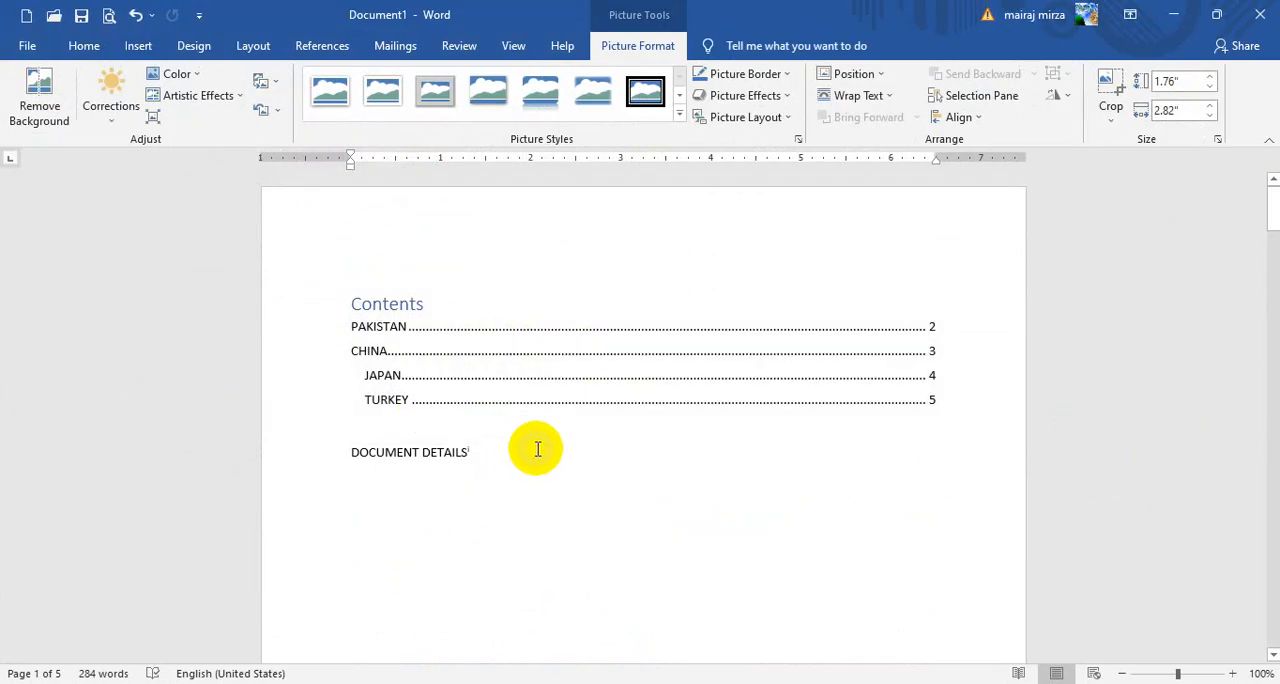
{"action": "left_click", "coordinate": [415, 521]}
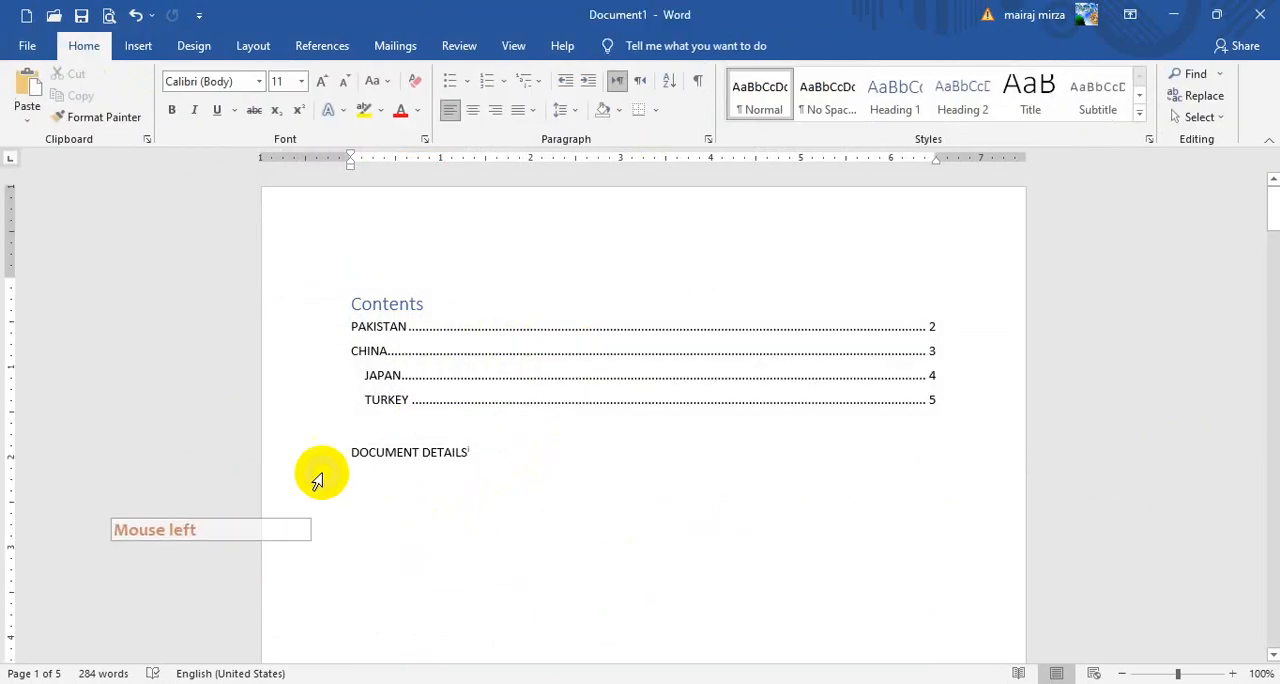
{"action": "left_click", "coordinate": [322, 50]}
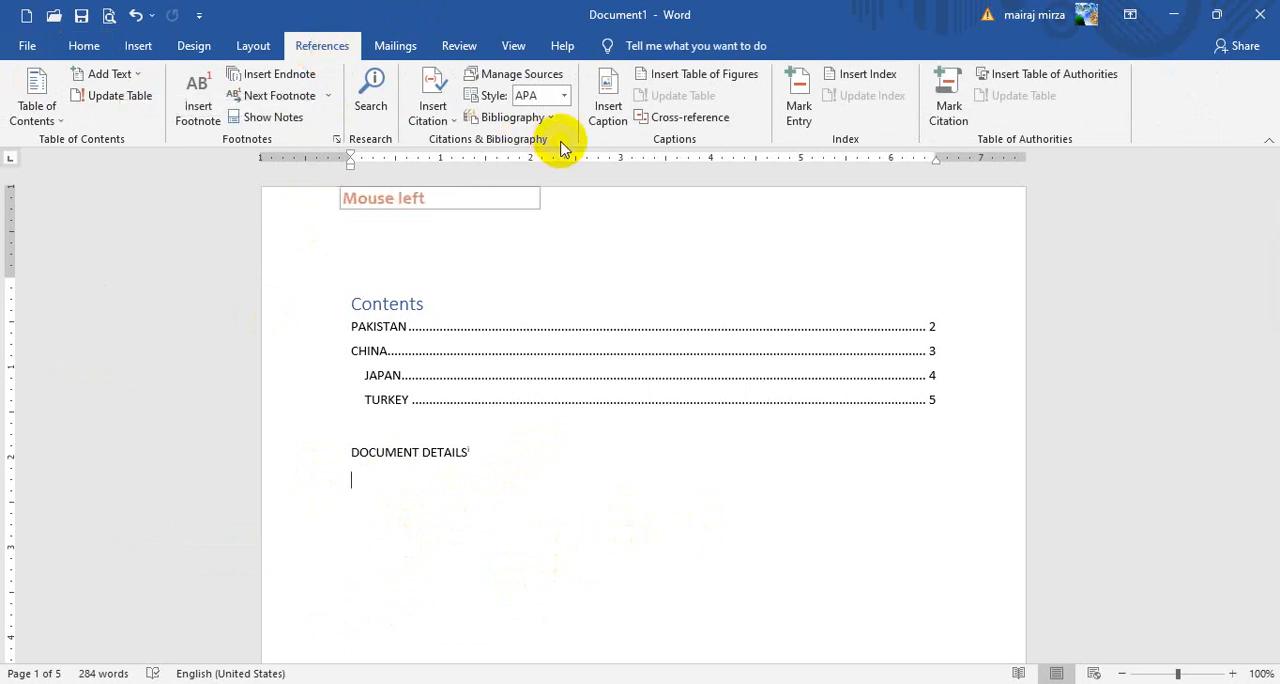
{"action": "left_click", "coordinate": [709, 79]}
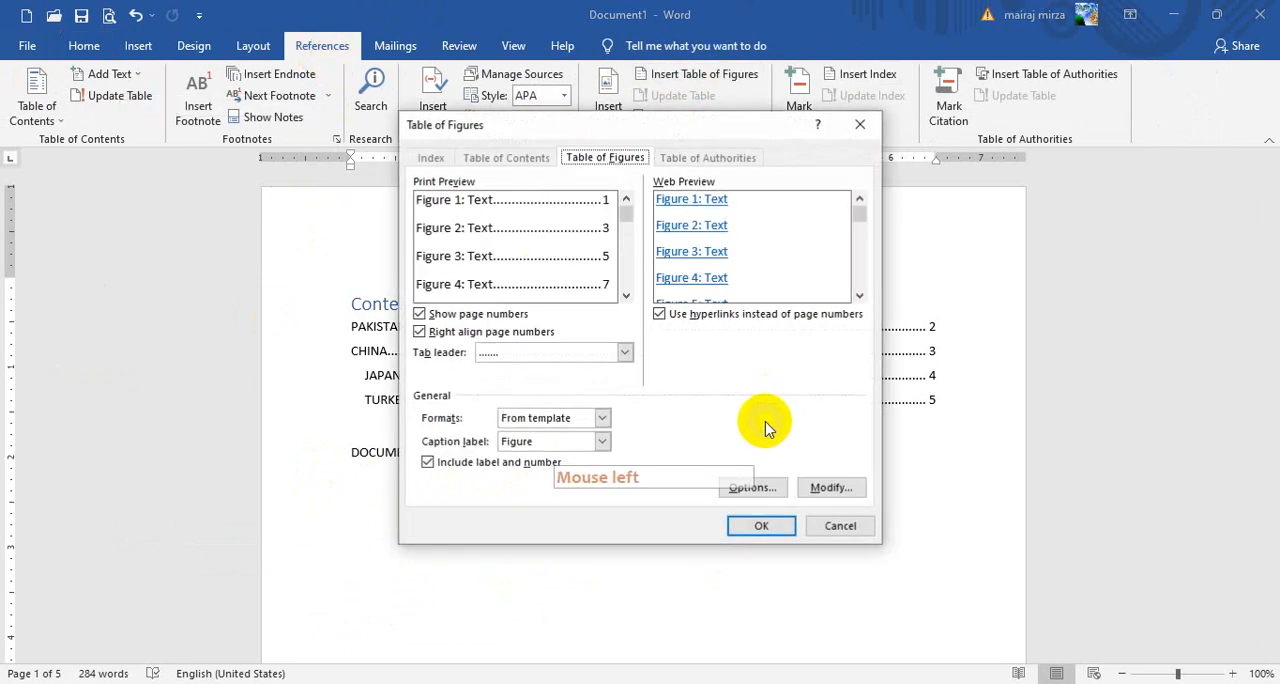
{"action": "left_click", "coordinate": [765, 528]}
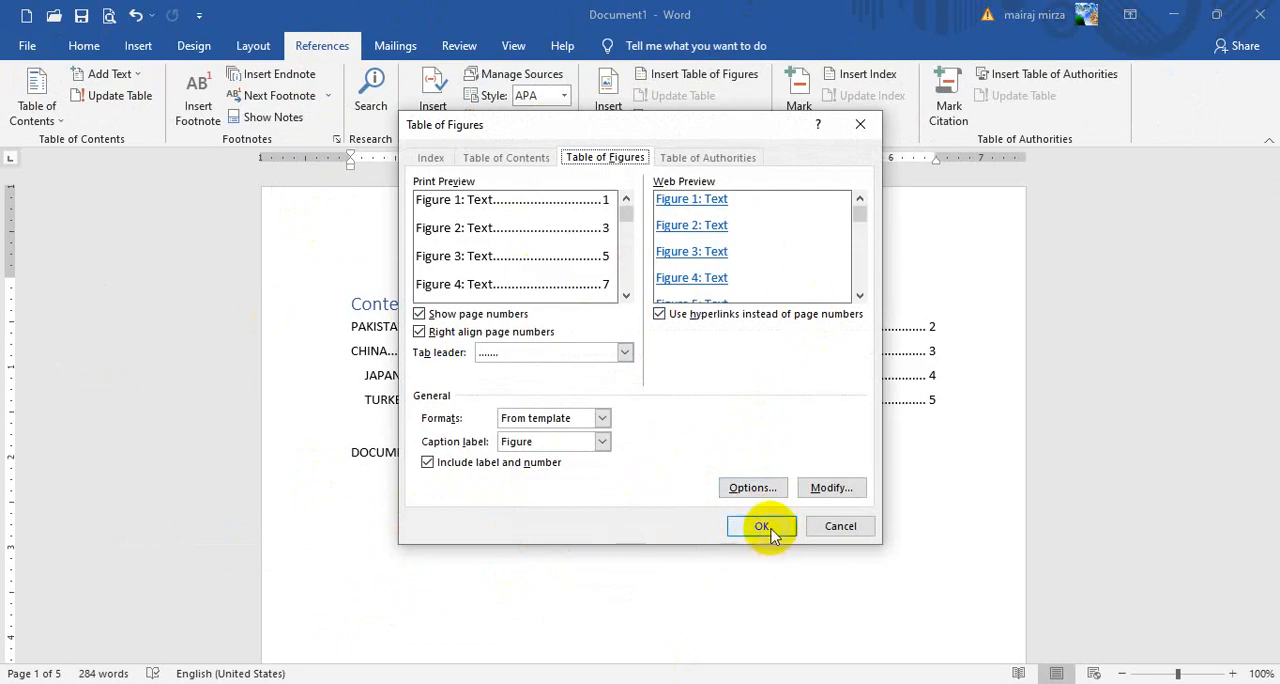
{"action": "scroll", "coordinate": [533, 590], "scroll_direction": "down", "scroll_amount": 2}
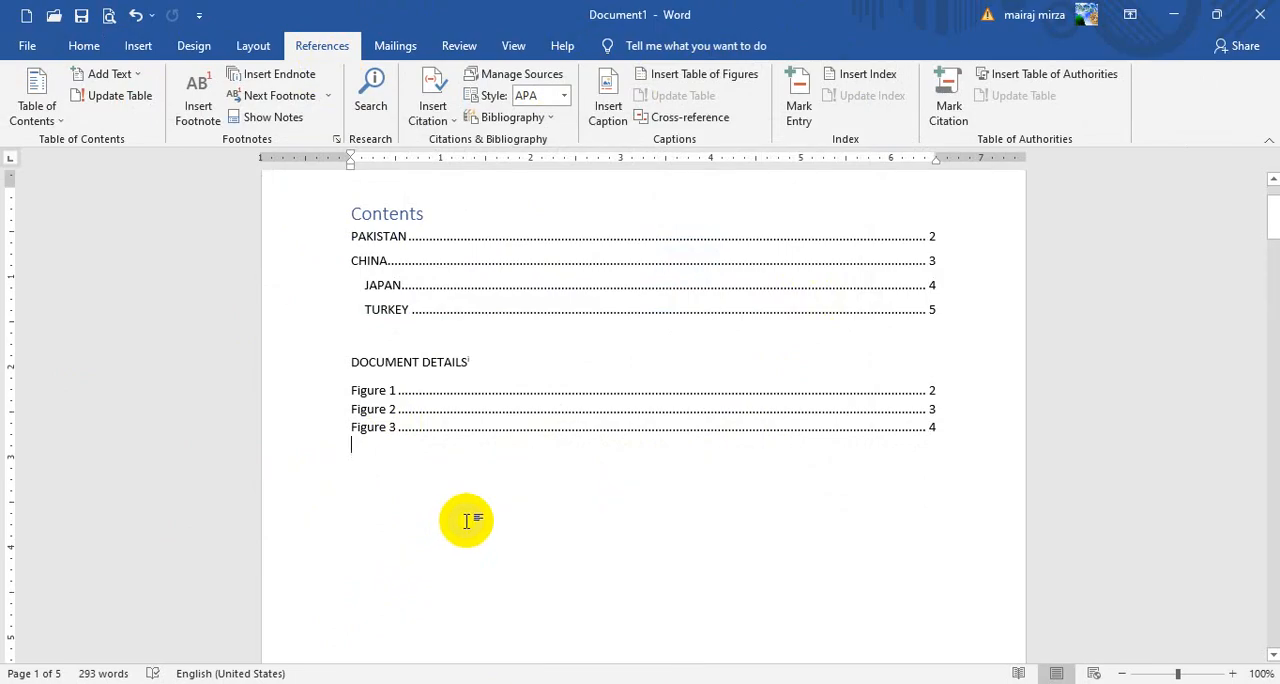
Follow the Figure 1 and Figure 2 links in the table of figures to check their targets
{"action": "scroll", "coordinate": [420, 450], "scroll_direction": "up", "scroll_amount": 1}
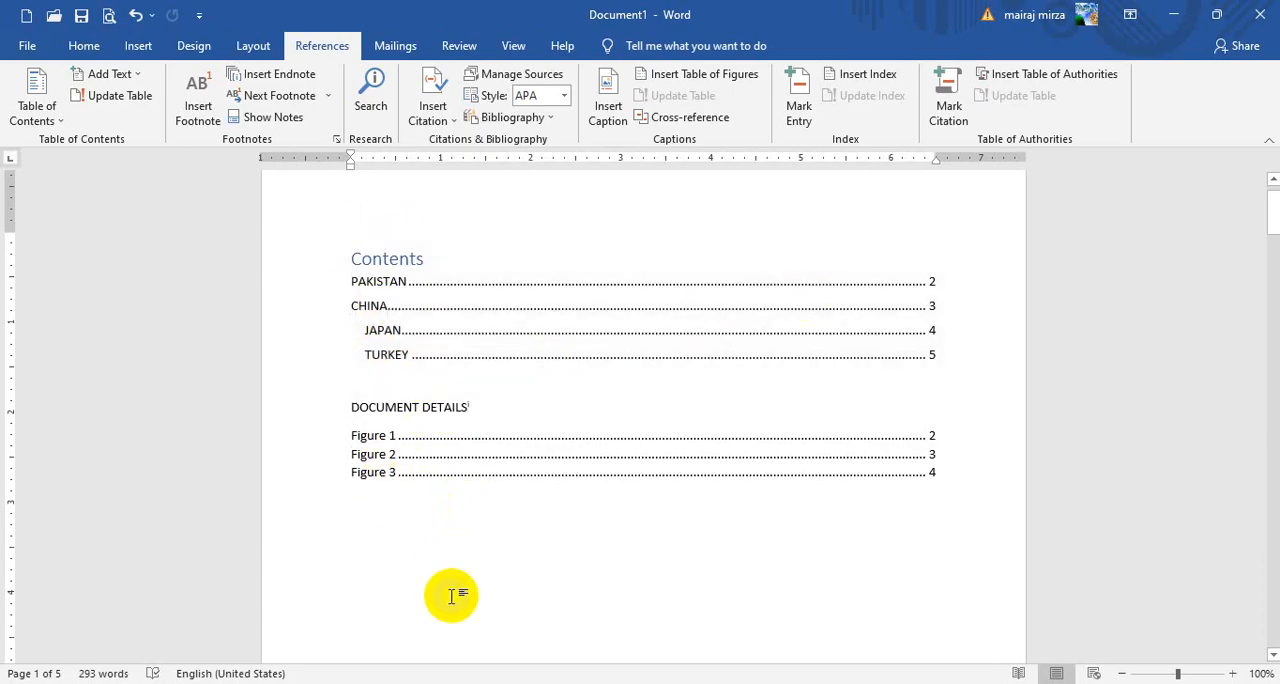
{"action": "left_click", "coordinate": [376, 442], "text": "ctrl"}
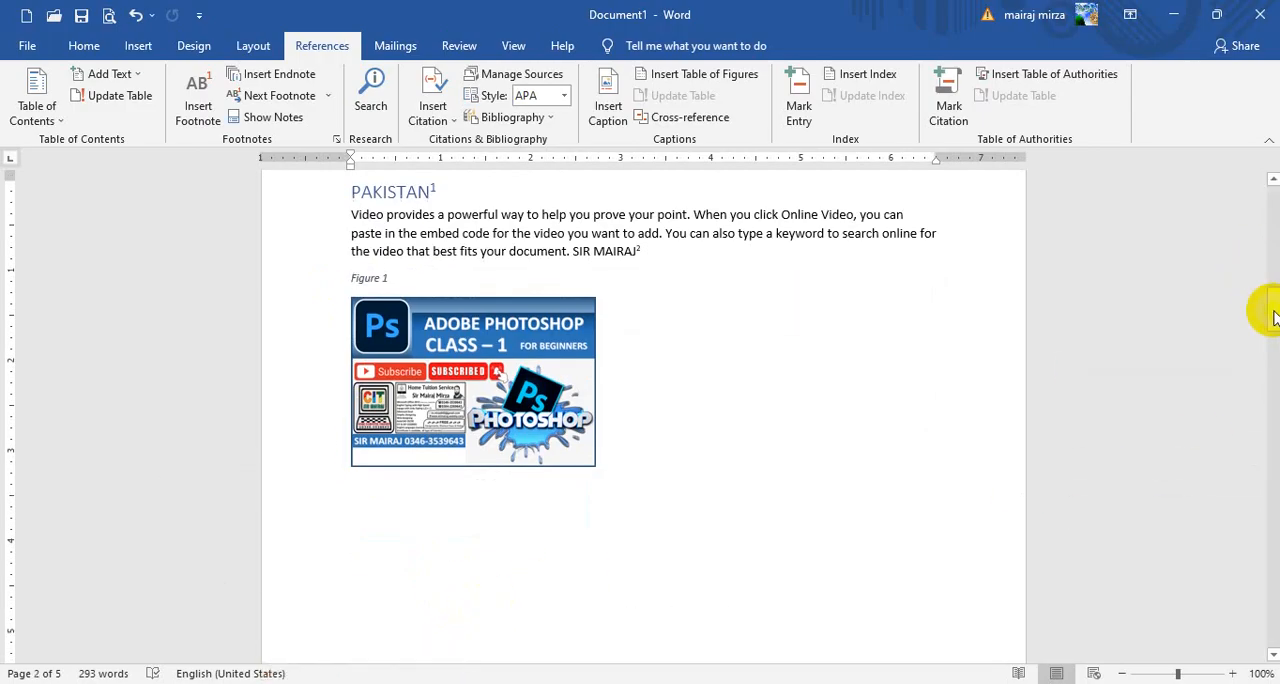
{"action": "left_click_drag", "start_coordinate": [1273, 318], "coordinate": [1260, 229]}
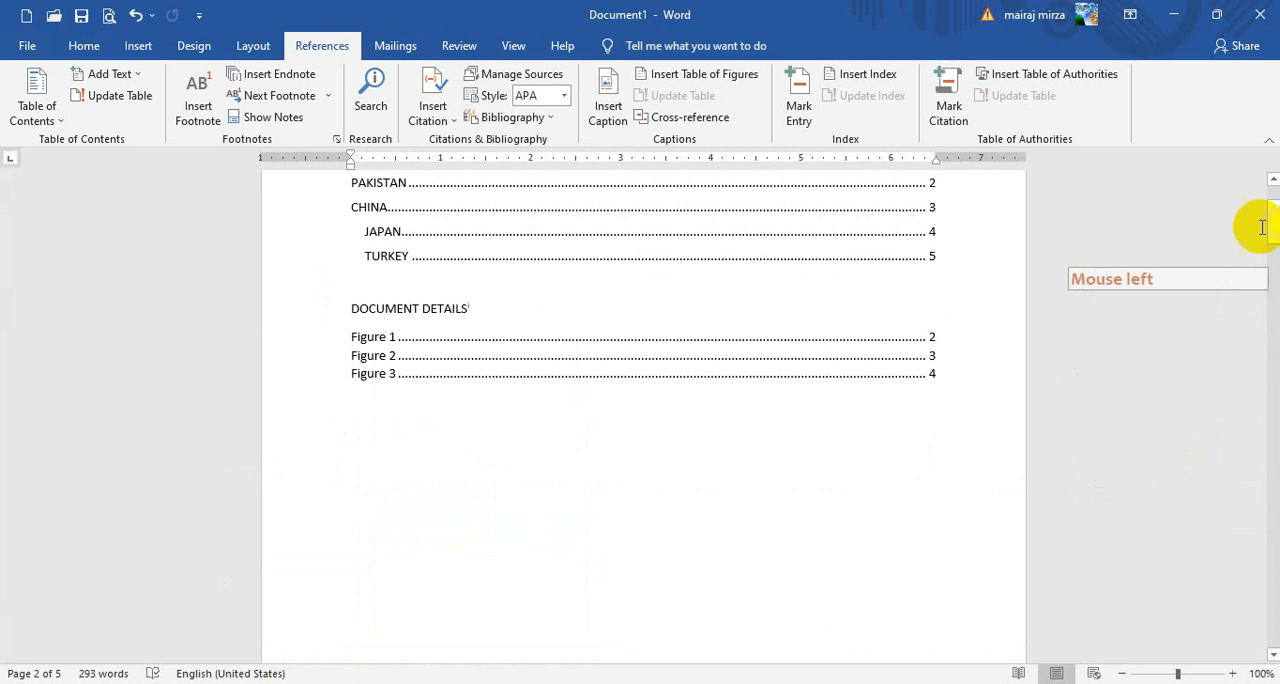
{"action": "left_click", "coordinate": [386, 356], "text": "ctrl"}
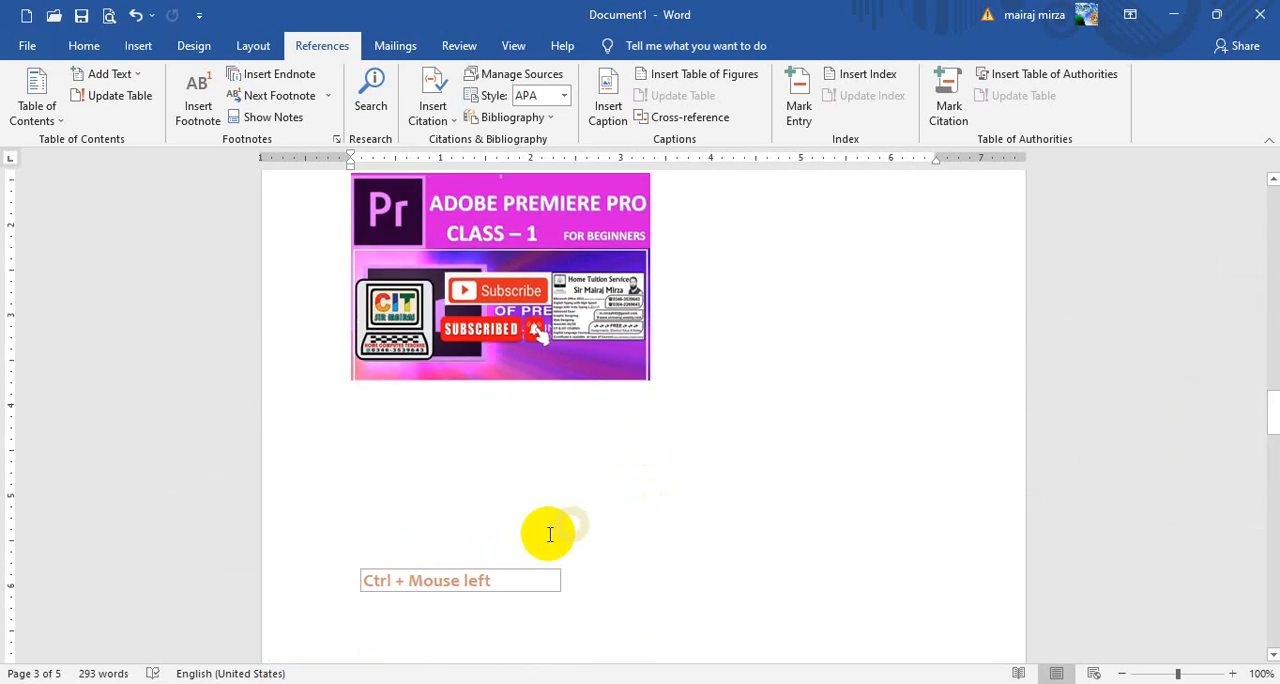
Create a new caption label named Chapter, insert a Chapter 1 caption below the Adobe Premiere Pro picture and start a new line under it
{"action": "double_click", "coordinate": [388, 407]}
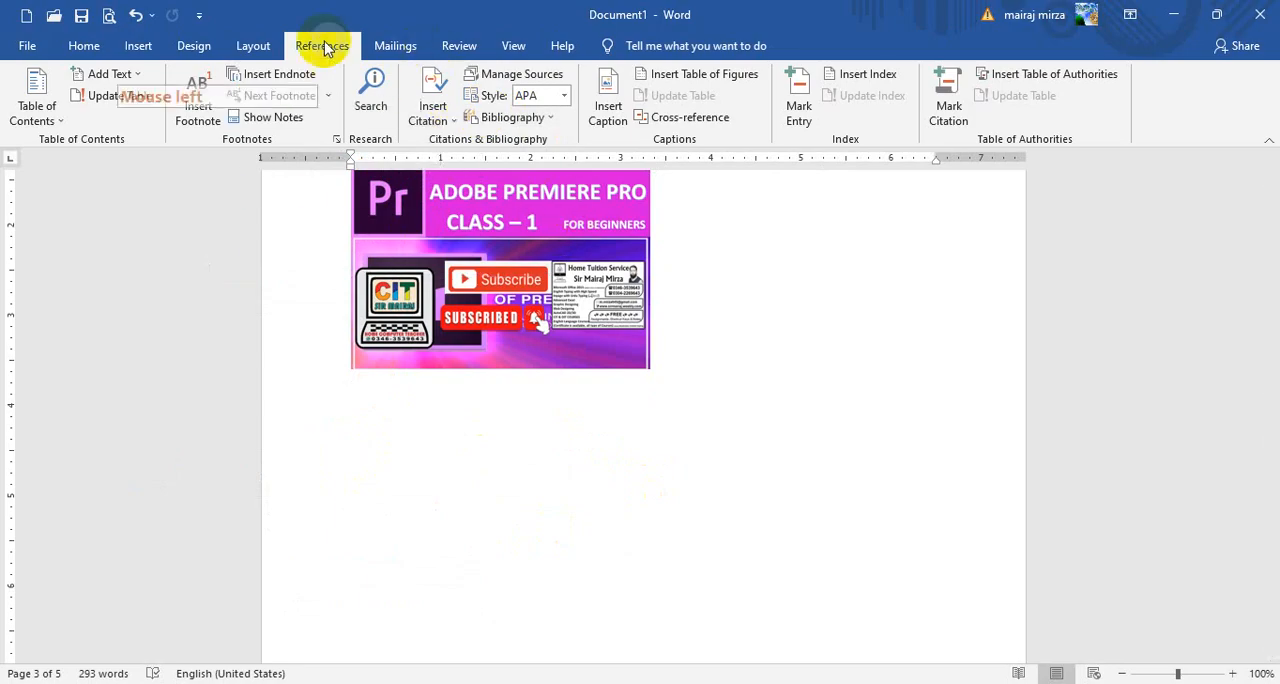
{"action": "left_click", "coordinate": [608, 103]}
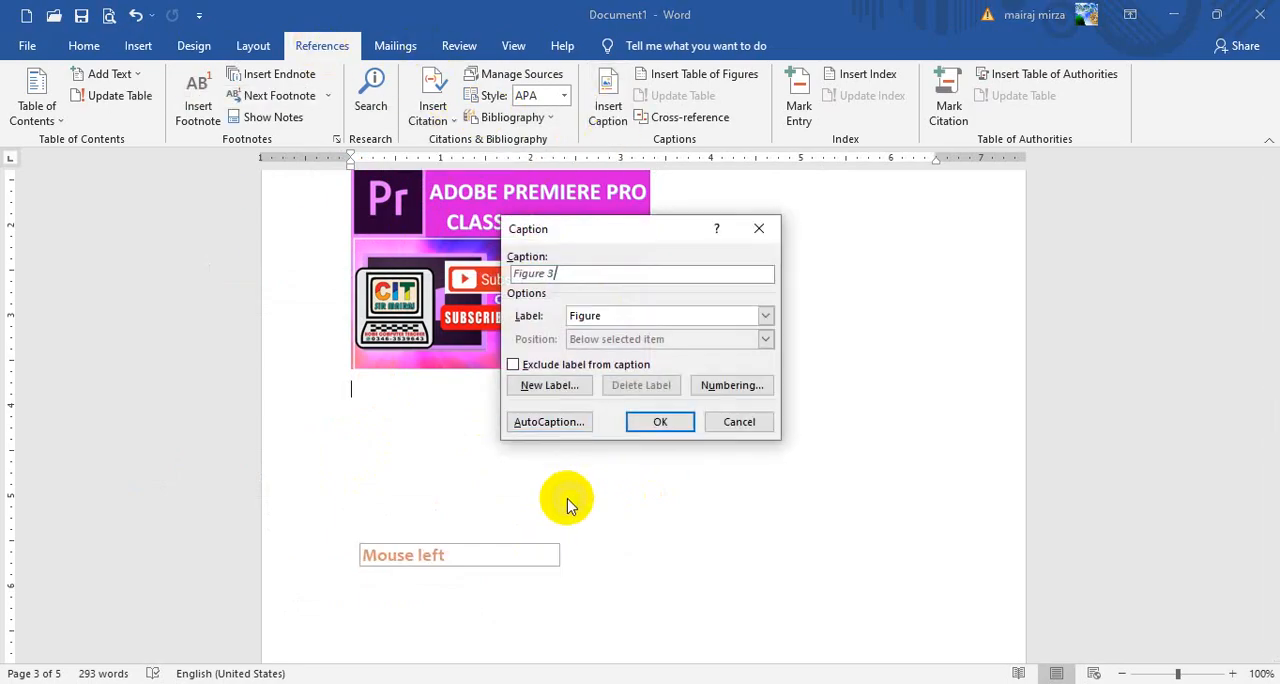
{"action": "left_click", "coordinate": [608, 316]}
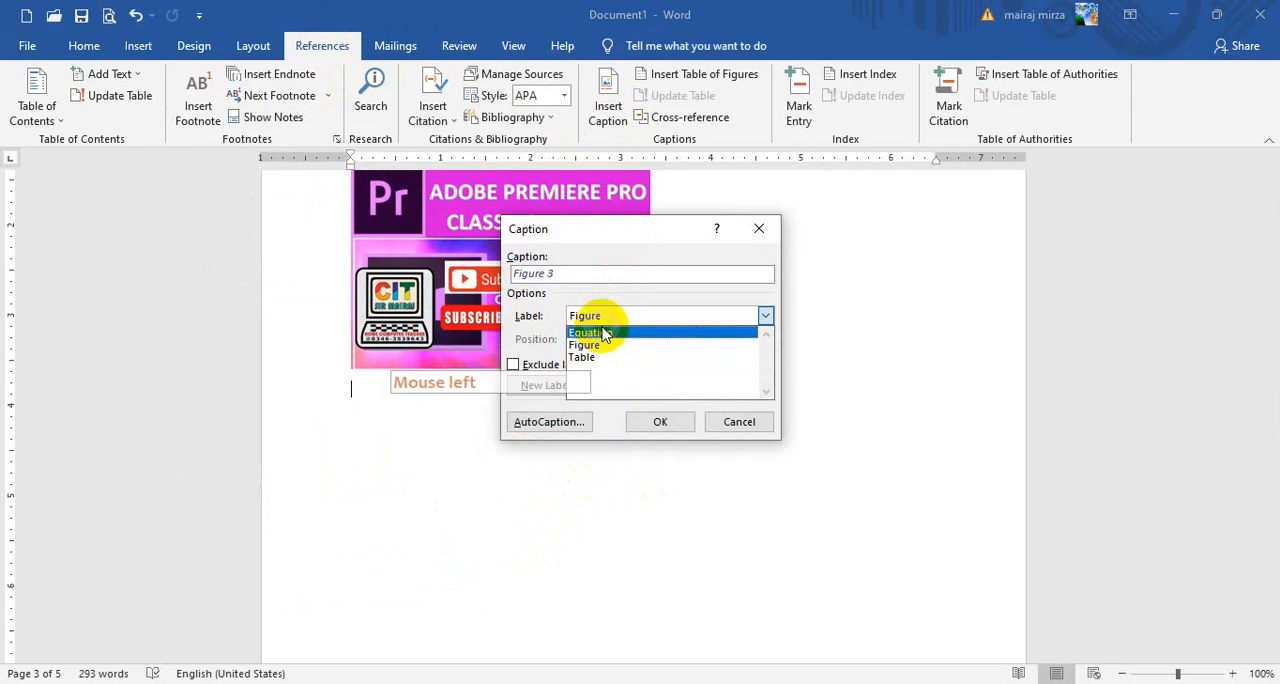
{"action": "left_click", "coordinate": [535, 333]}
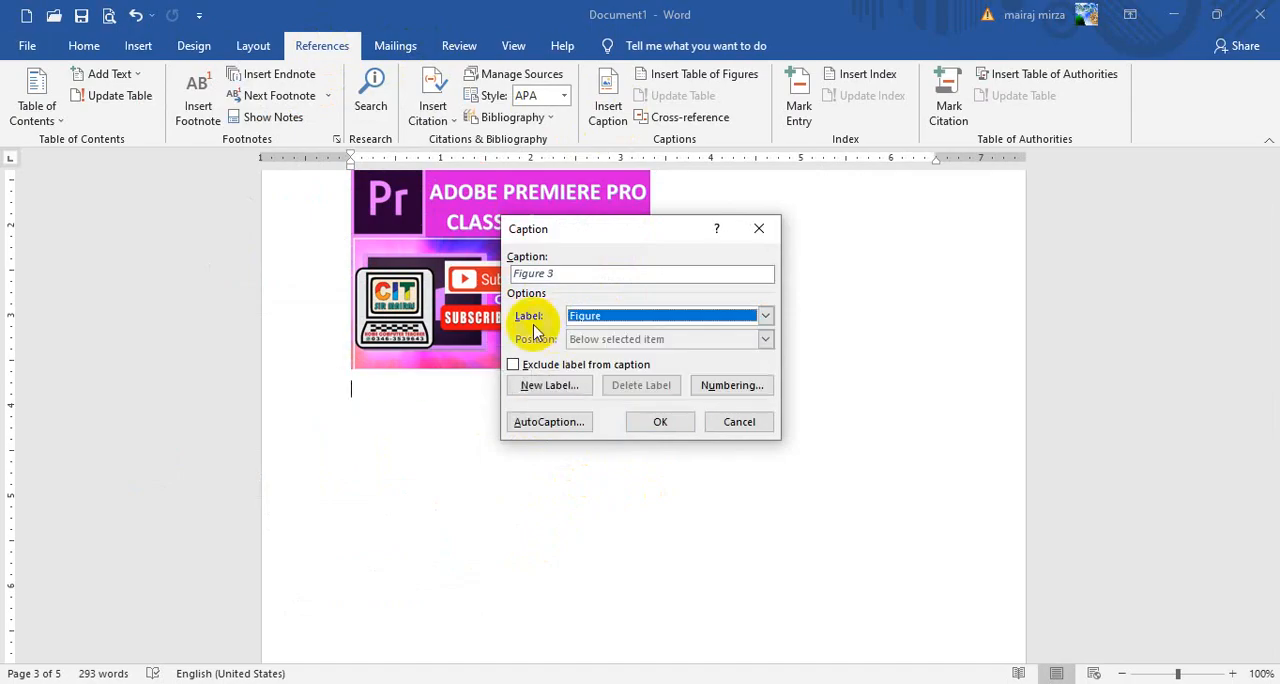
{"action": "left_click", "coordinate": [545, 390]}
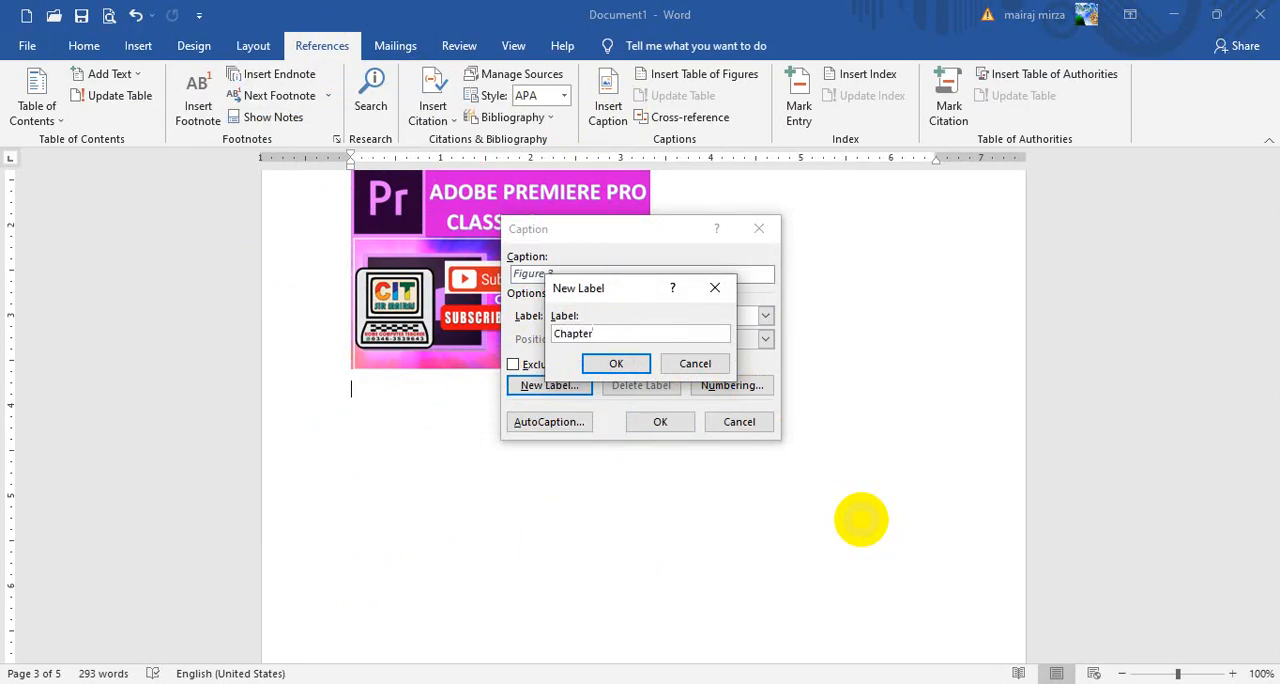
{"action": "left_click", "coordinate": [616, 363]}
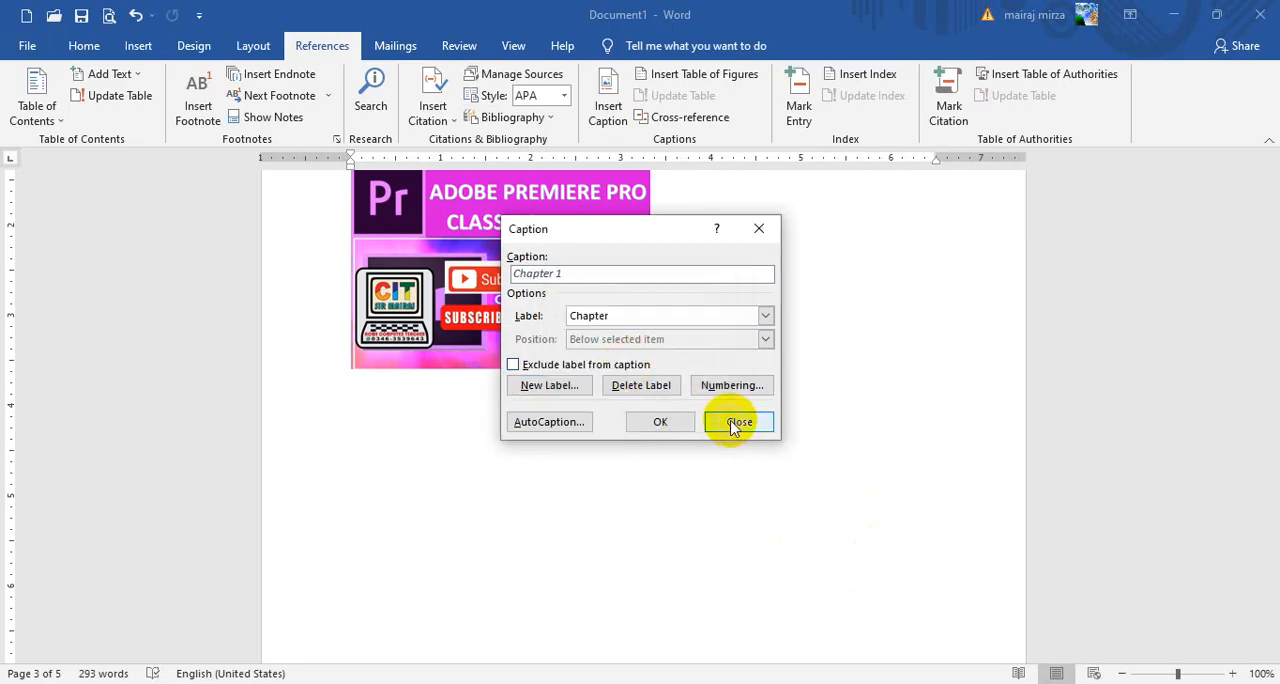
{"action": "left_click", "coordinate": [660, 422]}
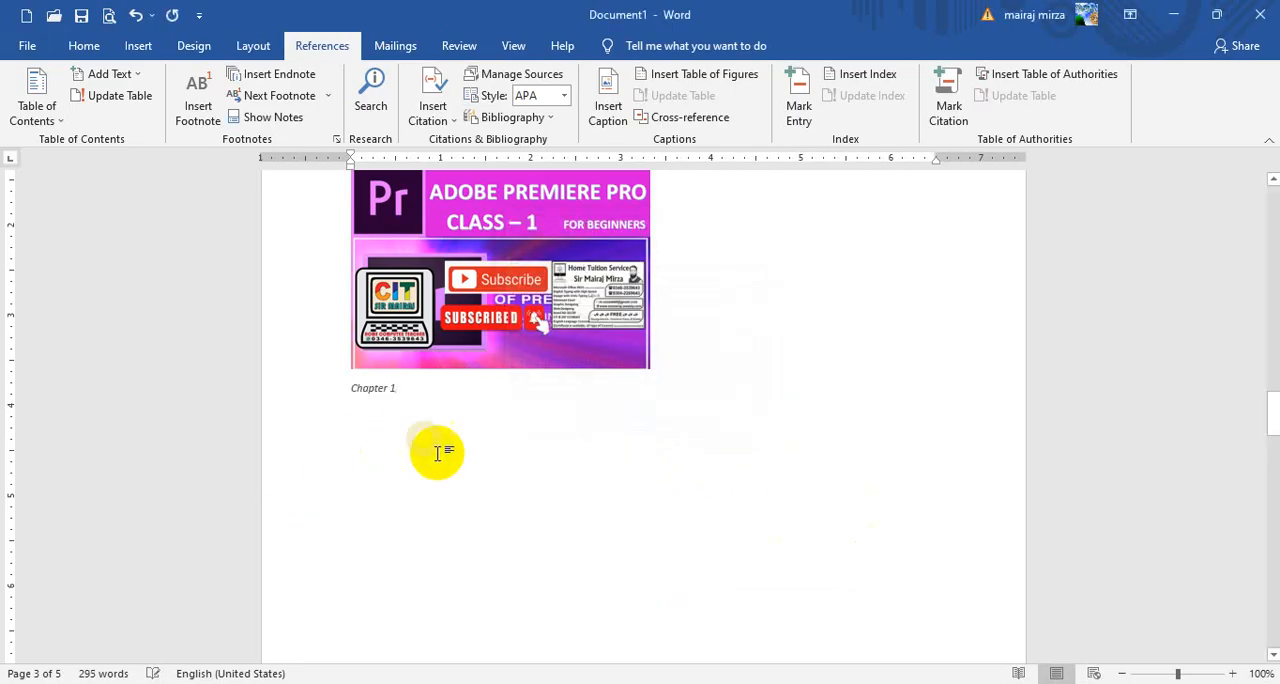
{"action": "key", "text": "Return"}
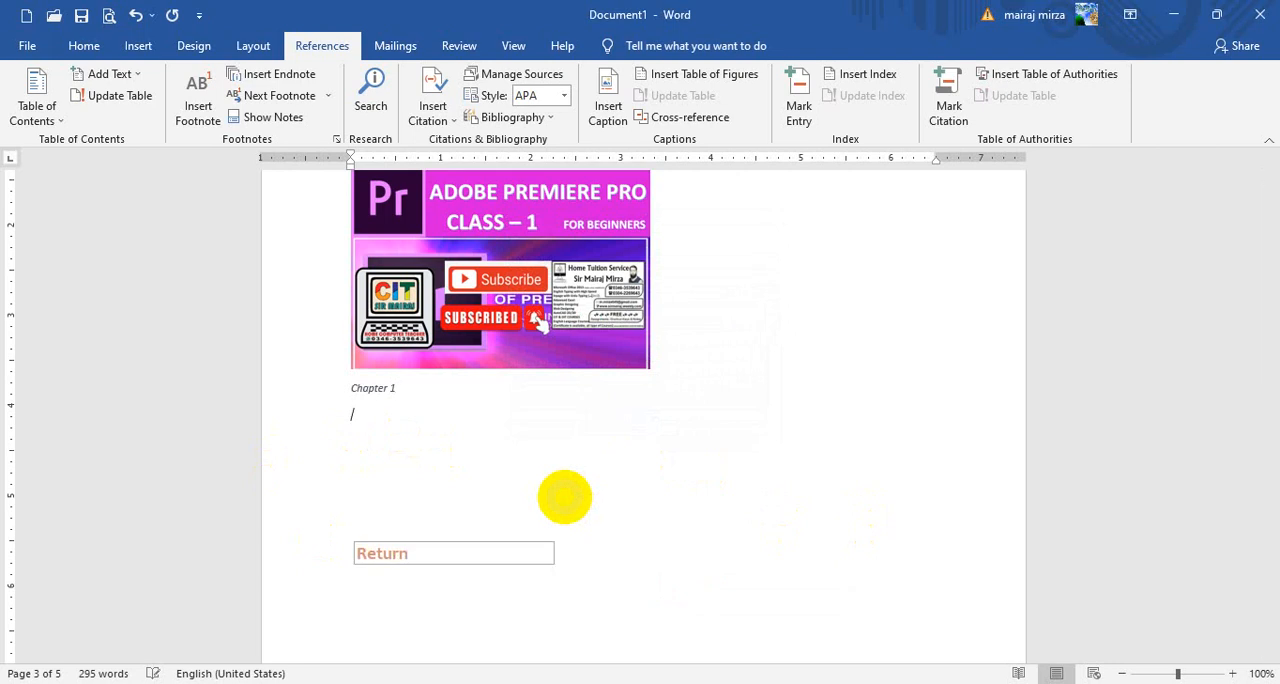
Generate one paragraph of sample text with =rand(1) on the line below the Chapter 1 caption
{"action": "left_click", "coordinate": [565, 497]}
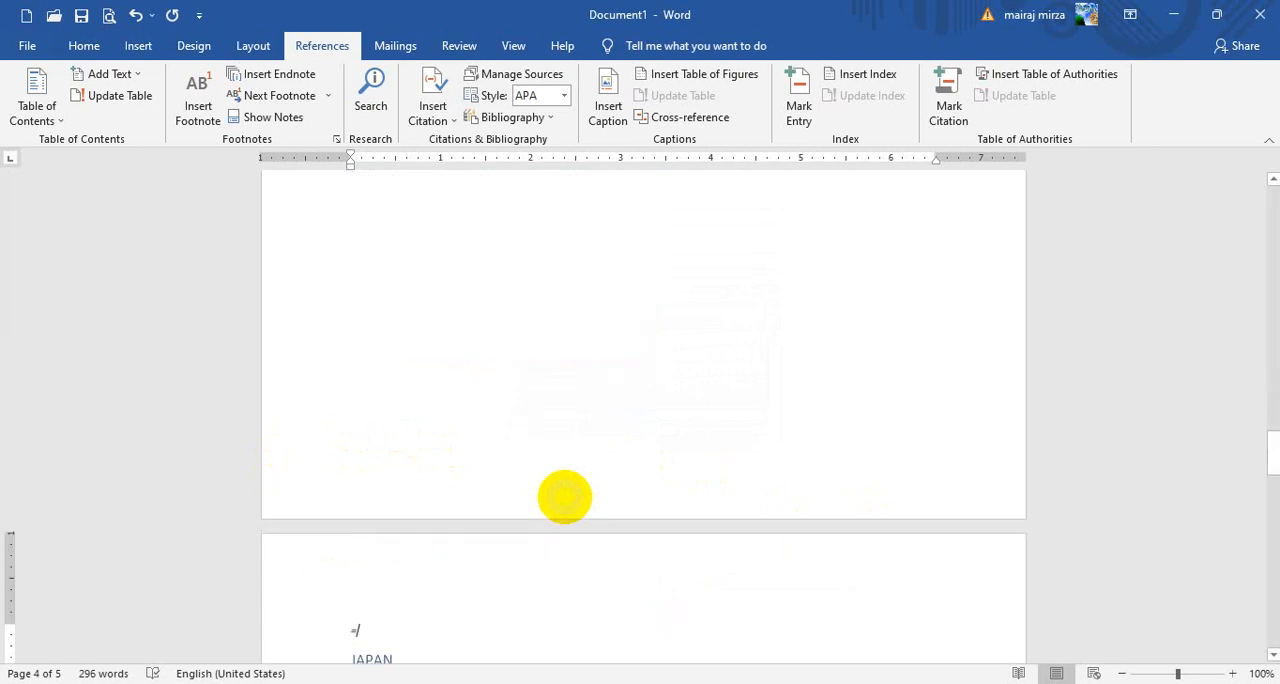
{"action": "key", "text": "BackSpace"}
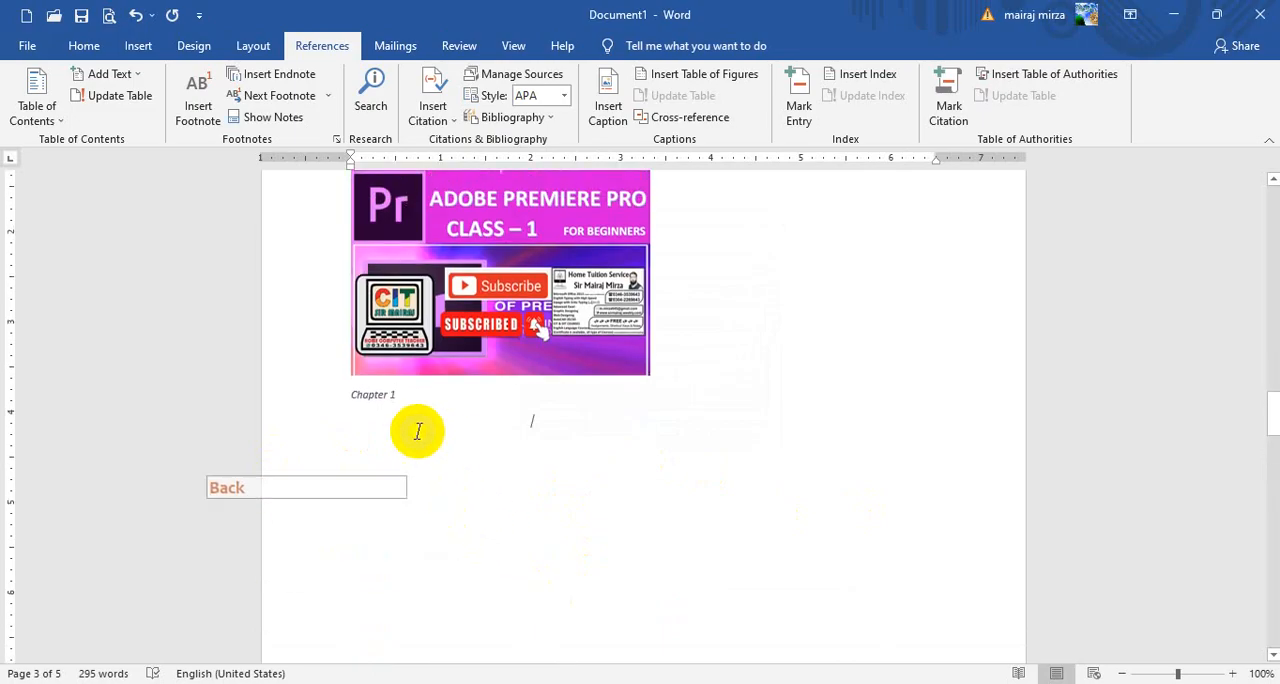
{"action": "left_click", "coordinate": [390, 408]}
{"action": "left_click", "coordinate": [420, 408]}
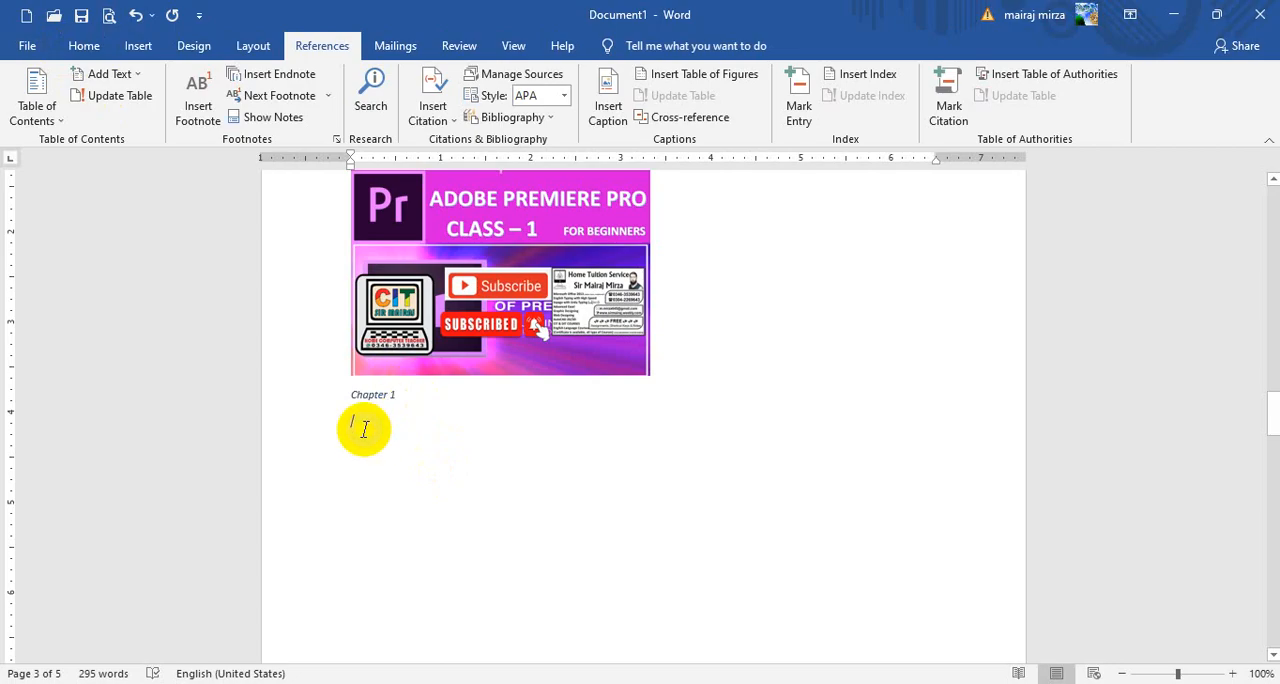
{"action": "left_click", "coordinate": [82, 46]}
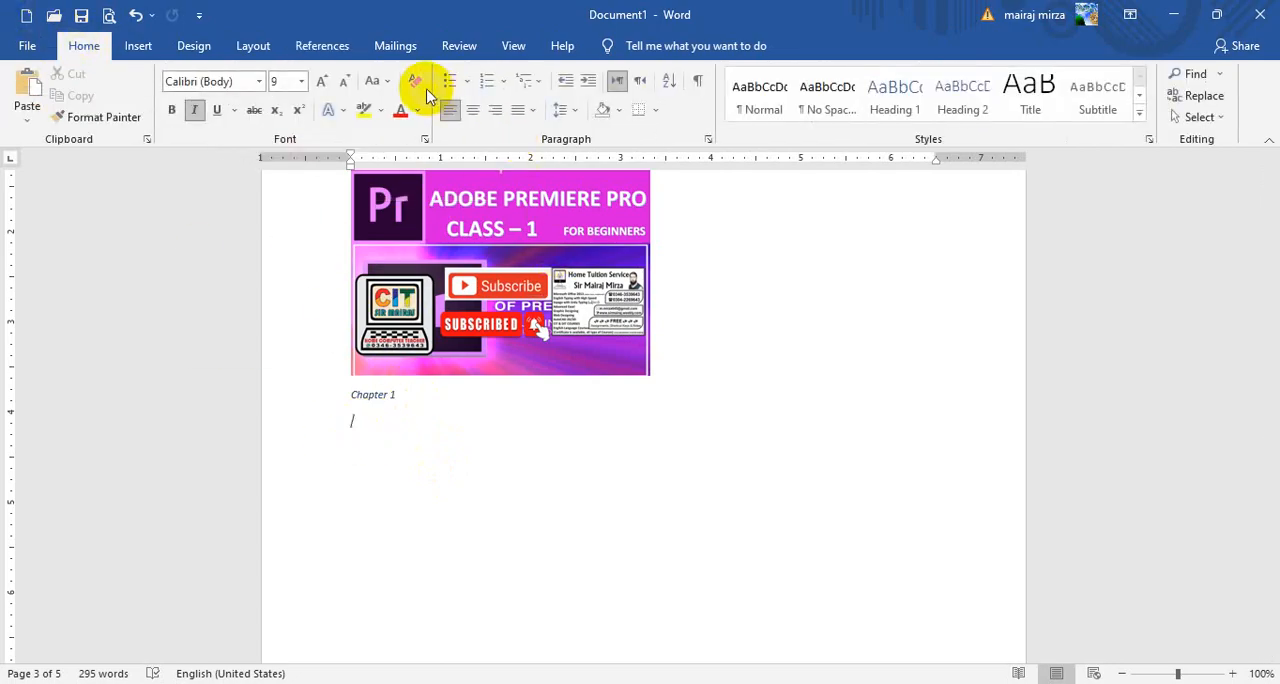
{"action": "left_click", "coordinate": [768, 625]}
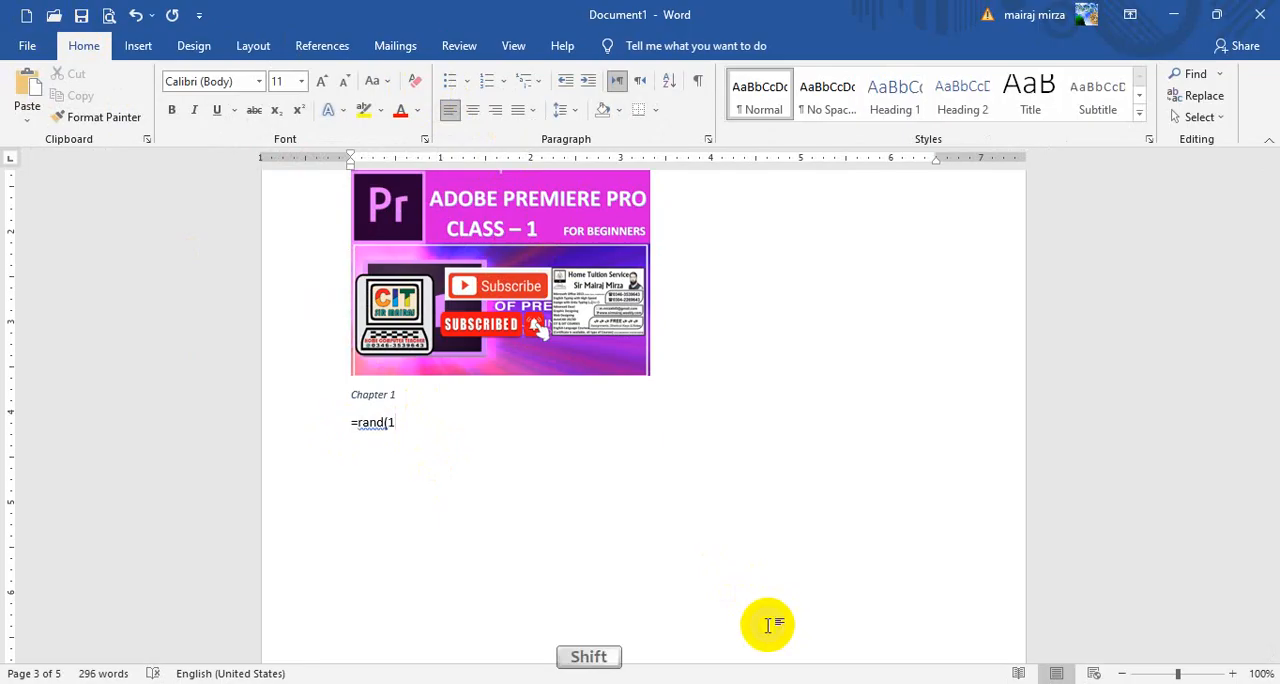
{"action": "type", "text": "=rand(1)"}
{"action": "key", "text": "Return"}
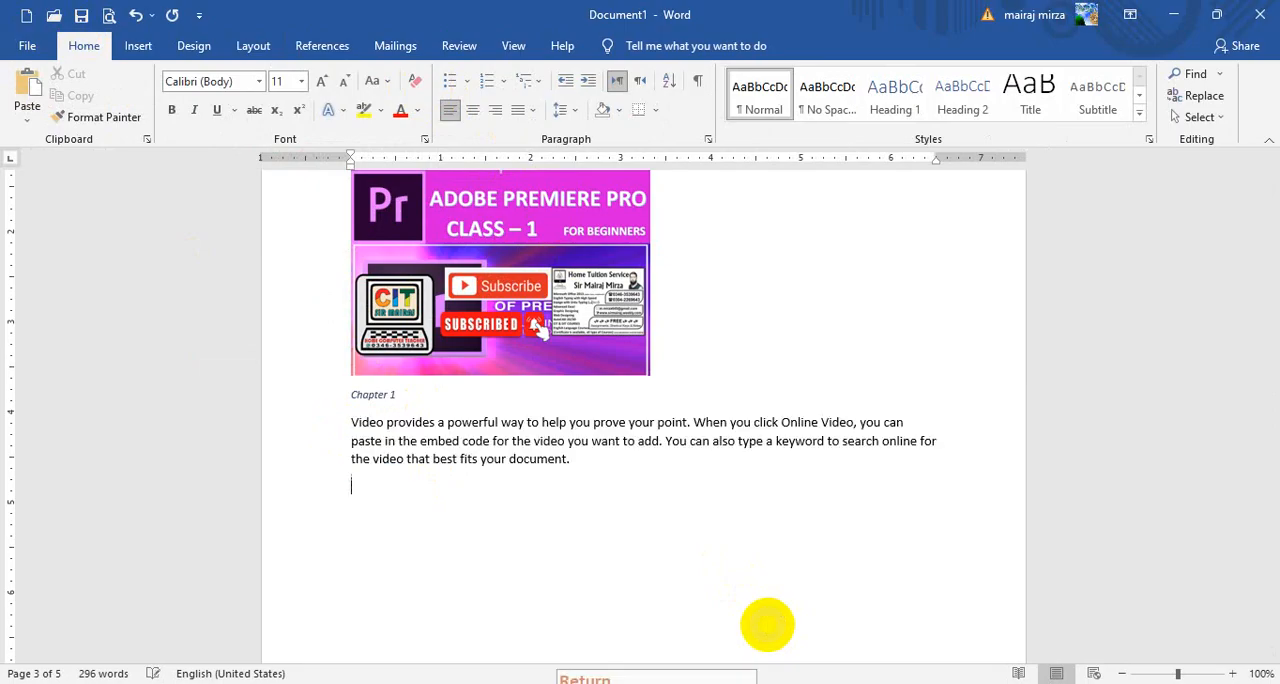
Insert a Chapter 2 caption below the Tally Accounting picture in the JAPAN section and start a new line under it
{"action": "scroll", "coordinate": [740, 655], "scroll_direction": "down", "scroll_amount": 10}
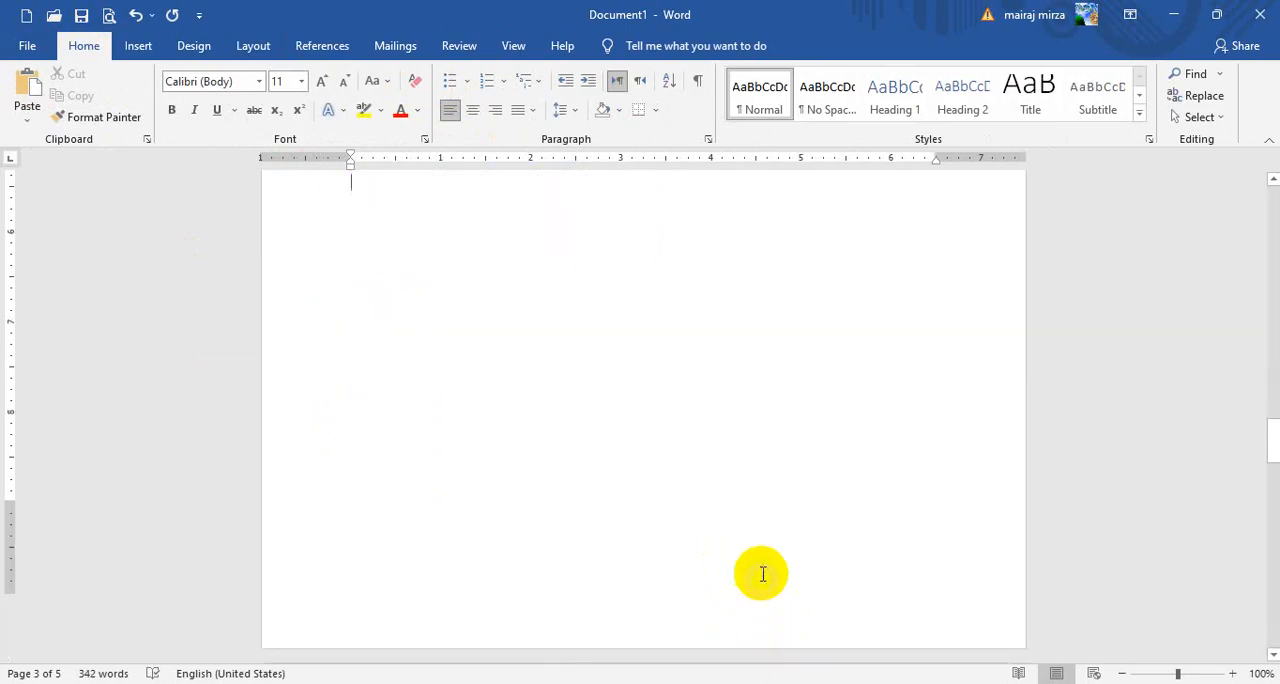
{"action": "left_click", "coordinate": [530, 570]}
{"action": "left_click", "coordinate": [381, 543]}
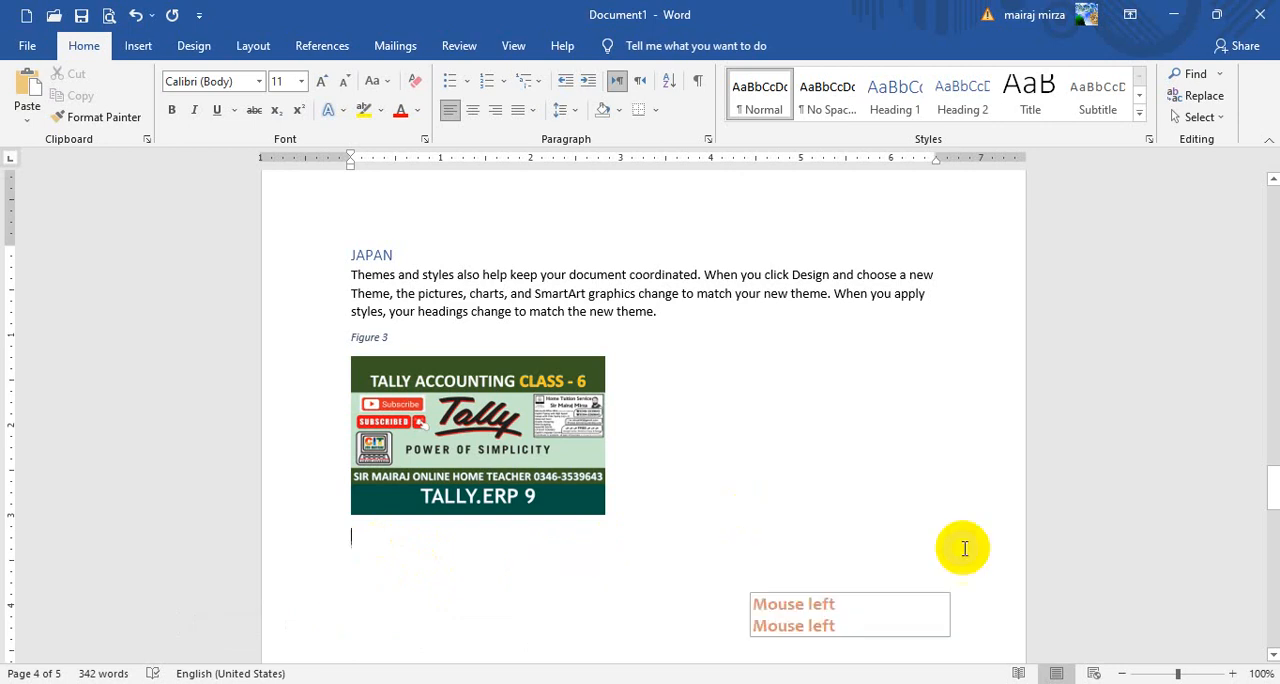
{"action": "left_click", "coordinate": [322, 45]}
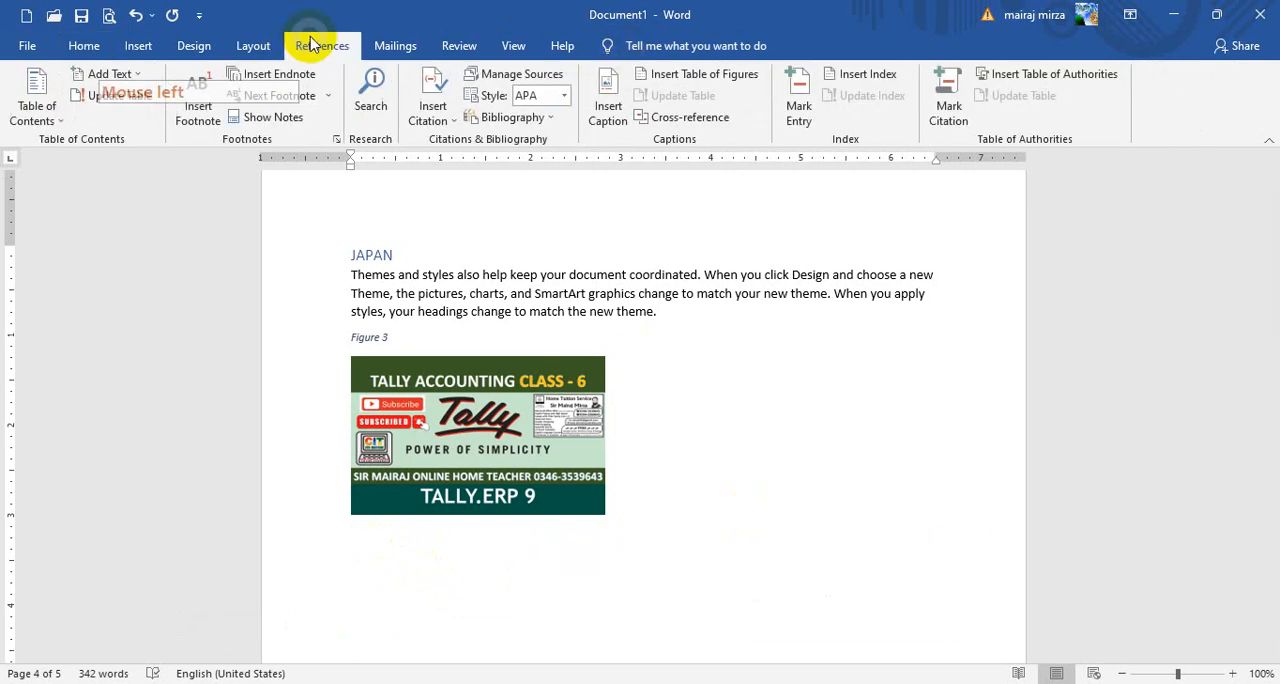
{"action": "left_click", "coordinate": [606, 112]}
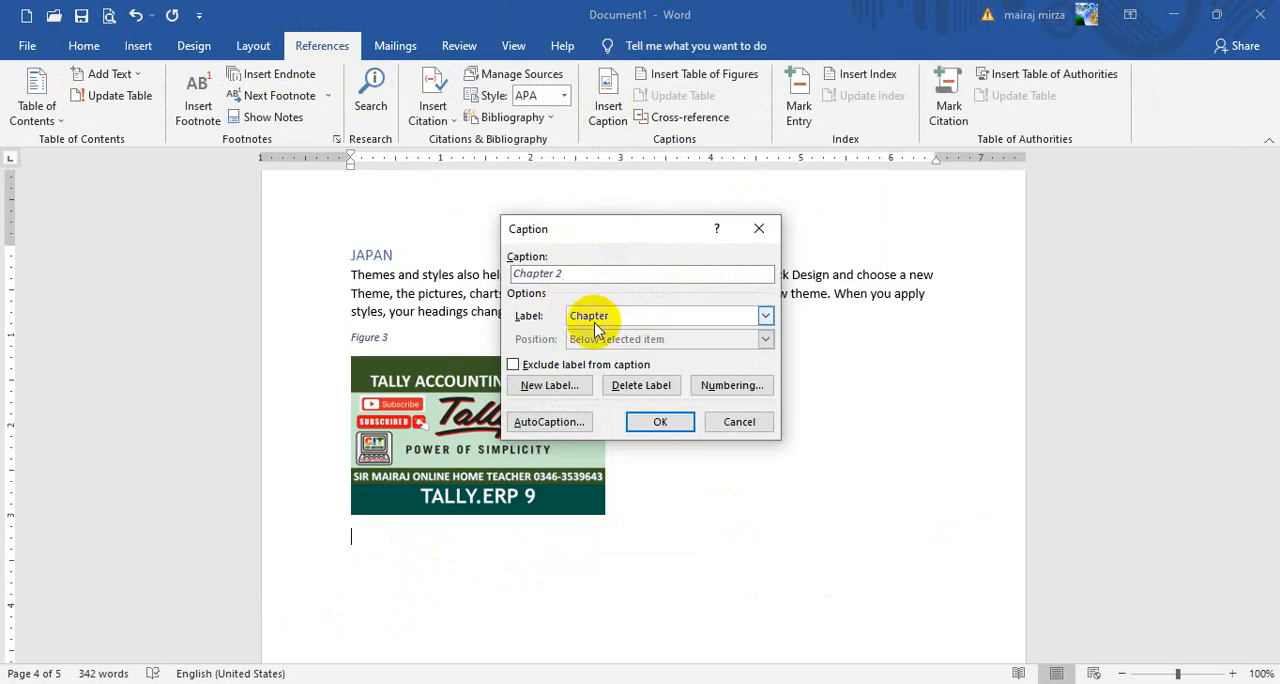
{"action": "left_click", "coordinate": [652, 424]}
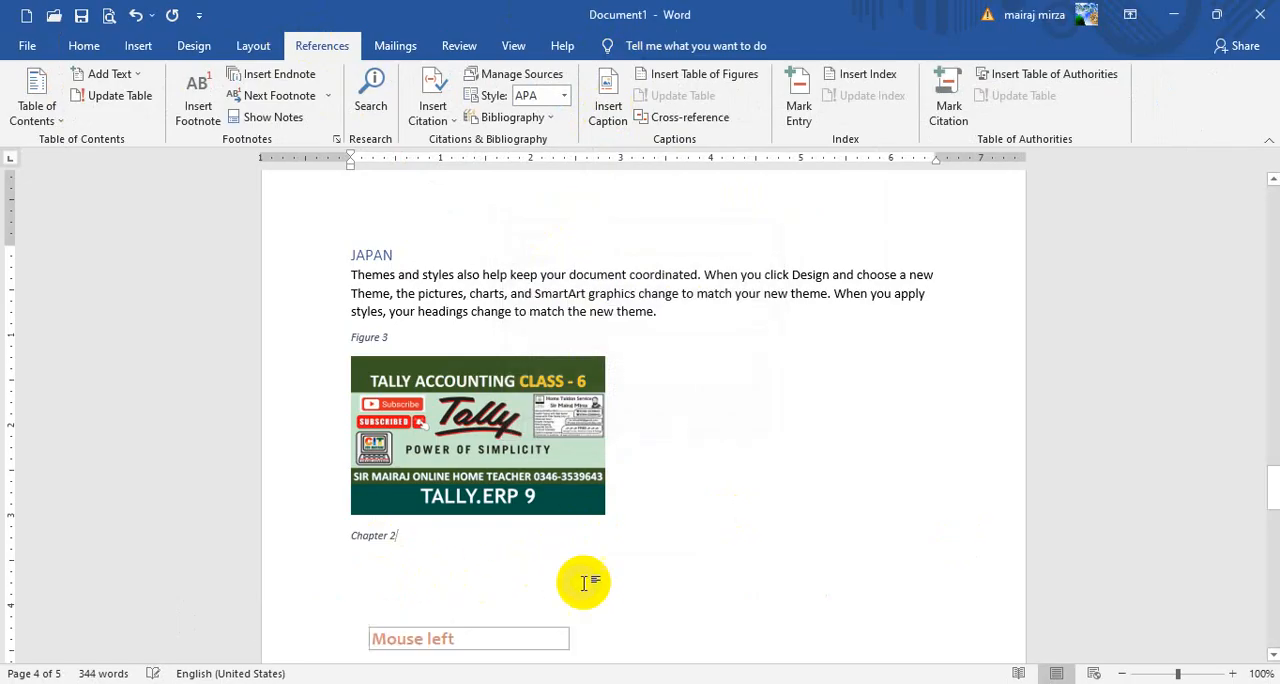
{"action": "key", "text": "Return"}
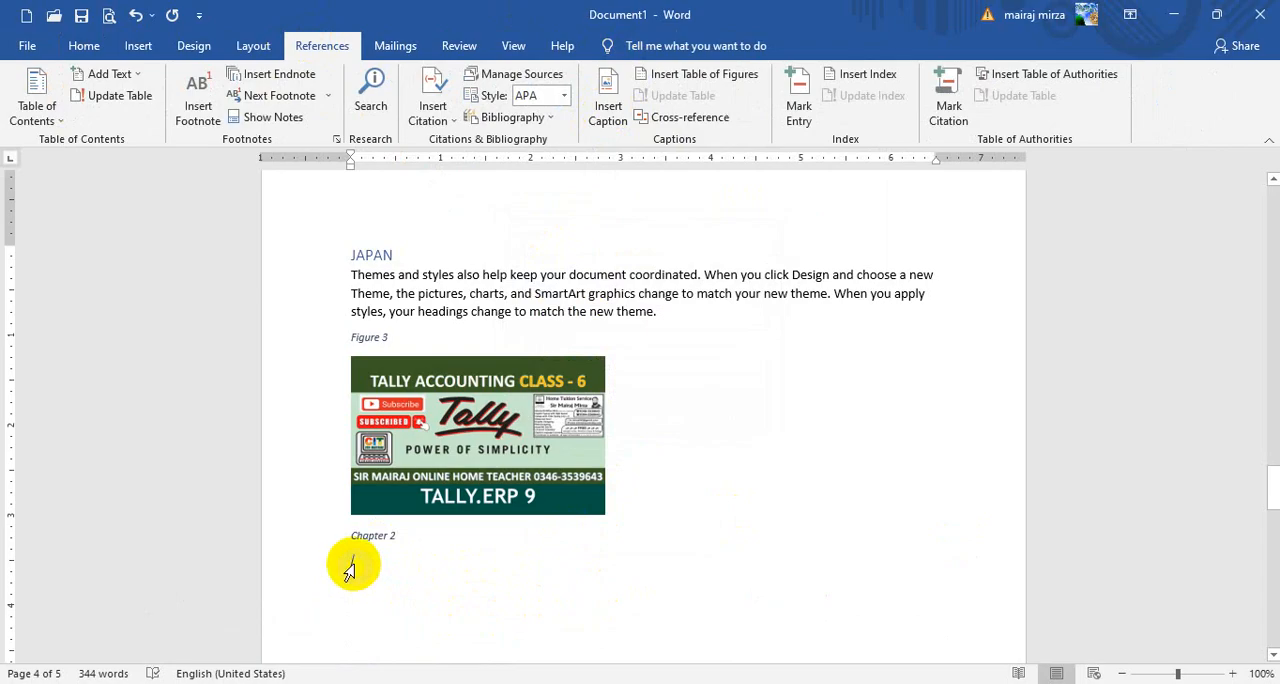
Generate one paragraph of sample text with =rand(1) below the Chapter 2 caption
{"action": "left_click", "coordinate": [80, 46]}
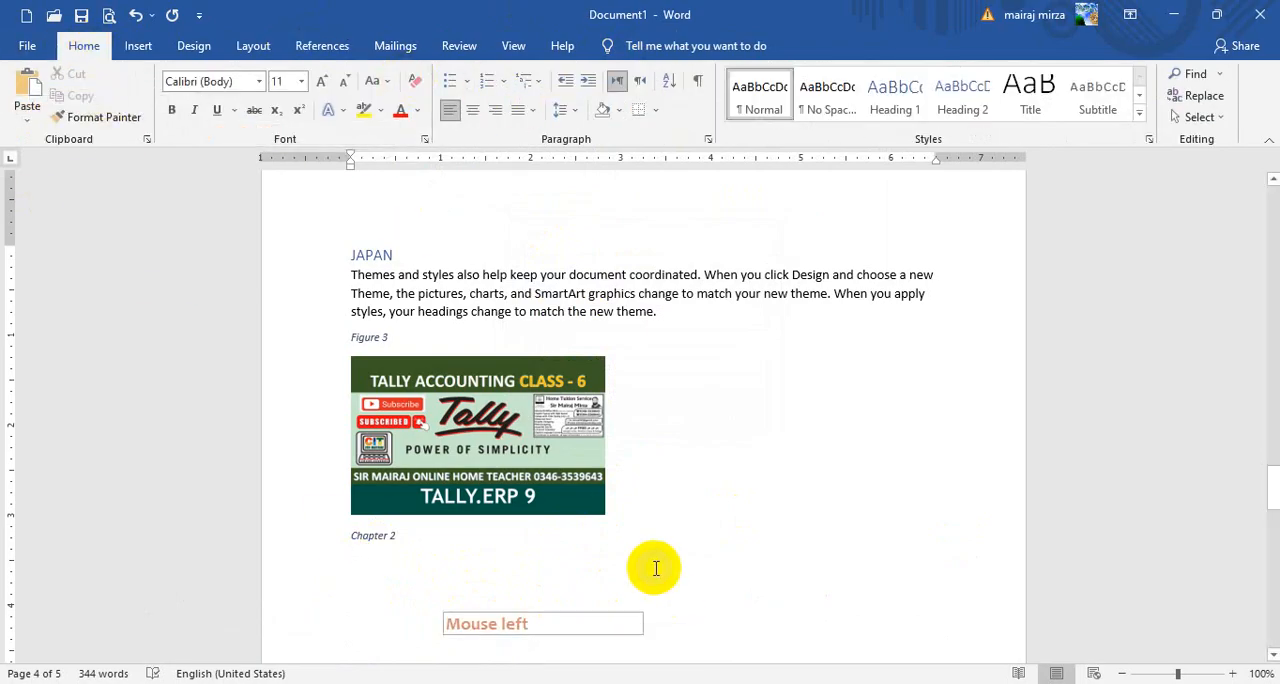
{"action": "type", "text": "=rand"}
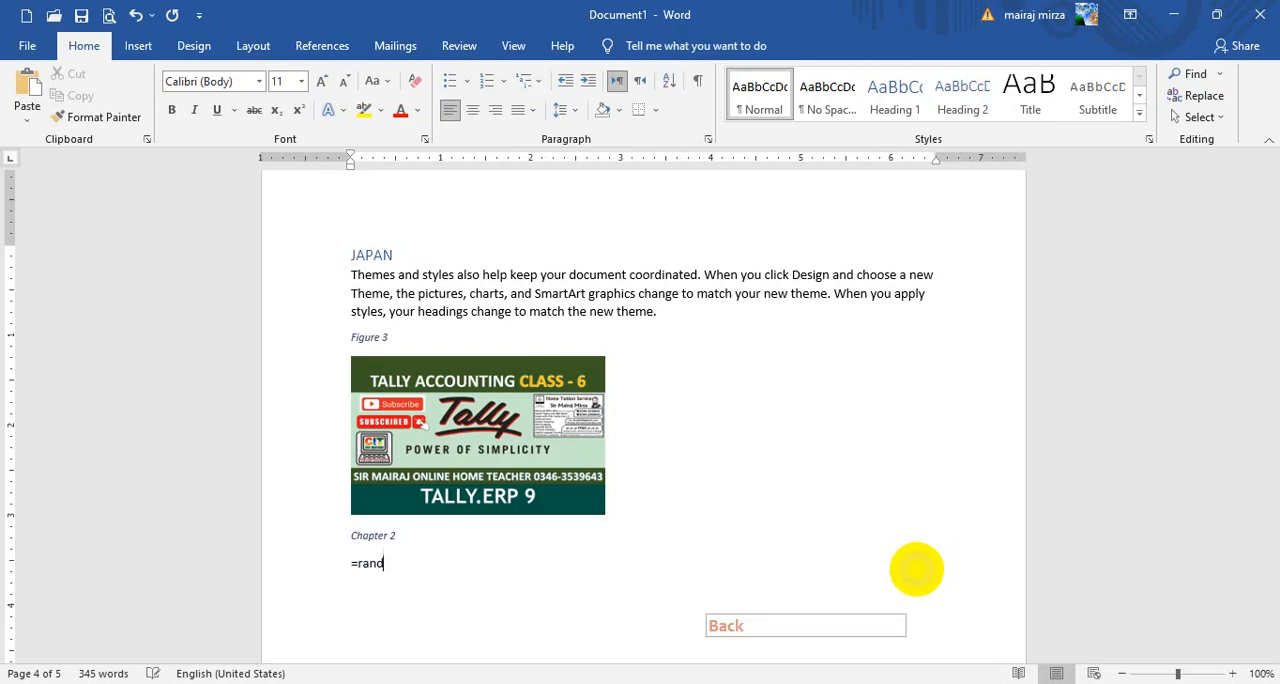
{"action": "type", "text": "(1"}
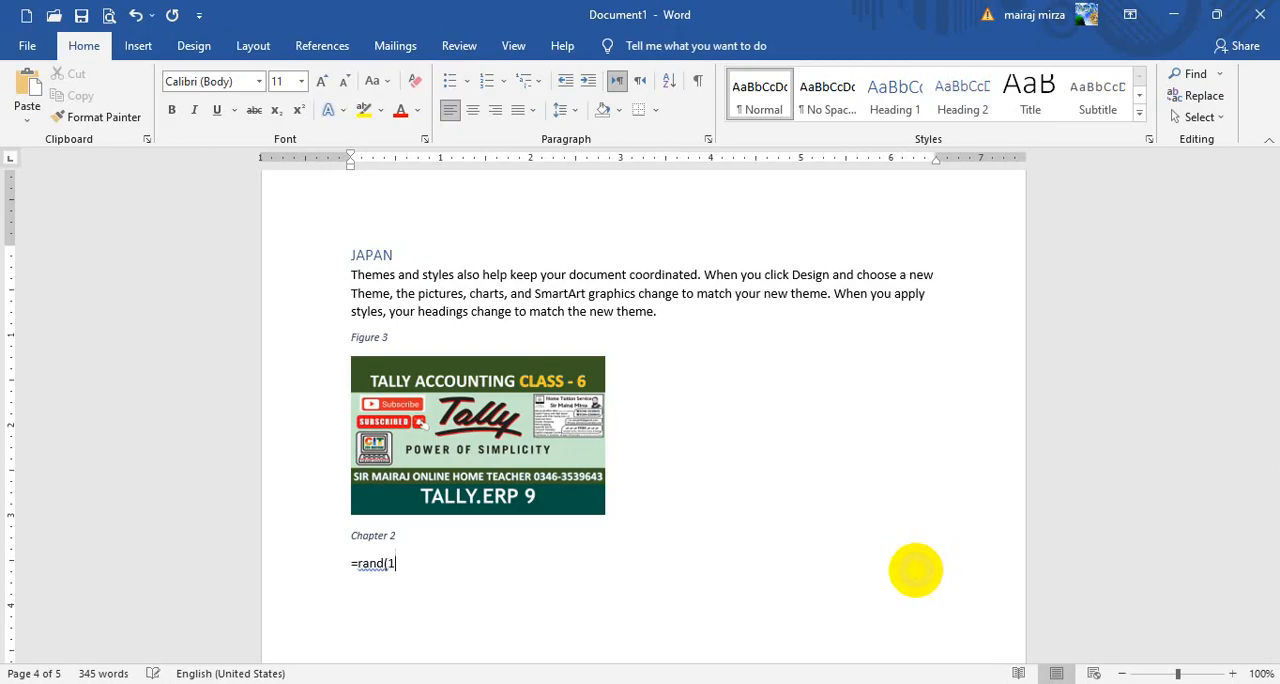
{"action": "type", "text": ")"}
{"action": "key", "text": "Return"}
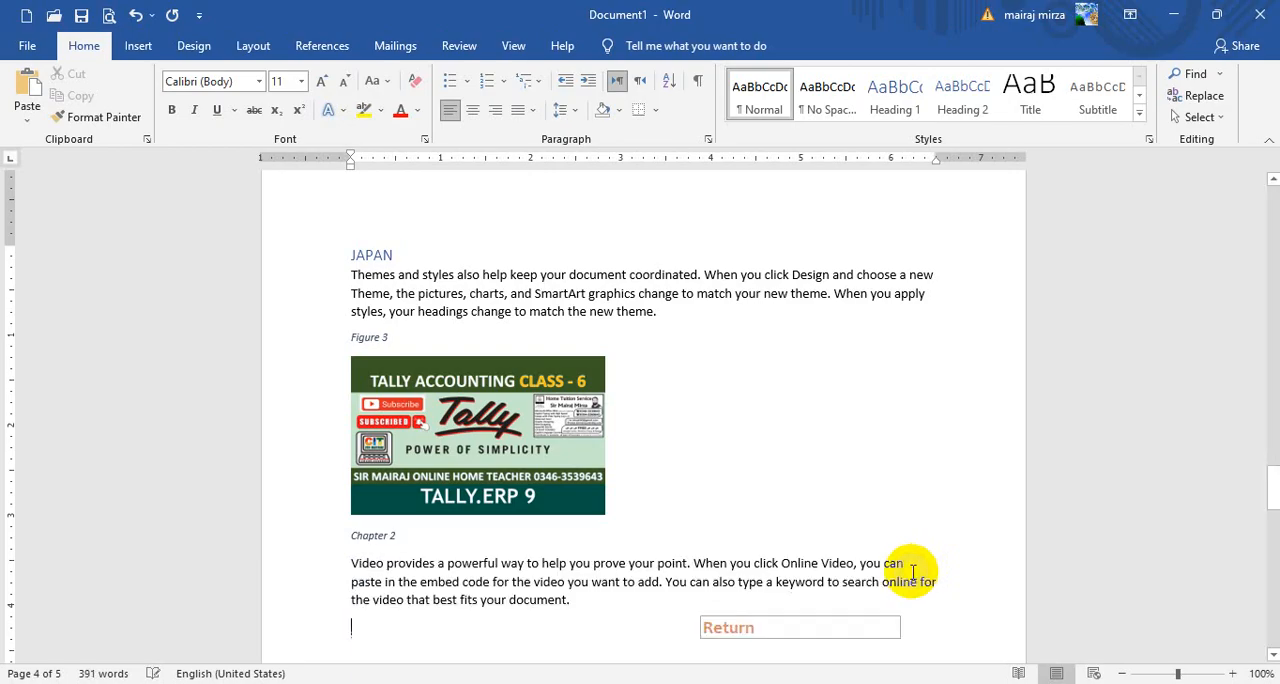
Insert a table of figures for the Chapter label with a dotted tab leader on a new line below the Figure list on the first page
{"action": "scroll", "coordinate": [551, 551], "scroll_direction": "up", "scroll_amount": 8}
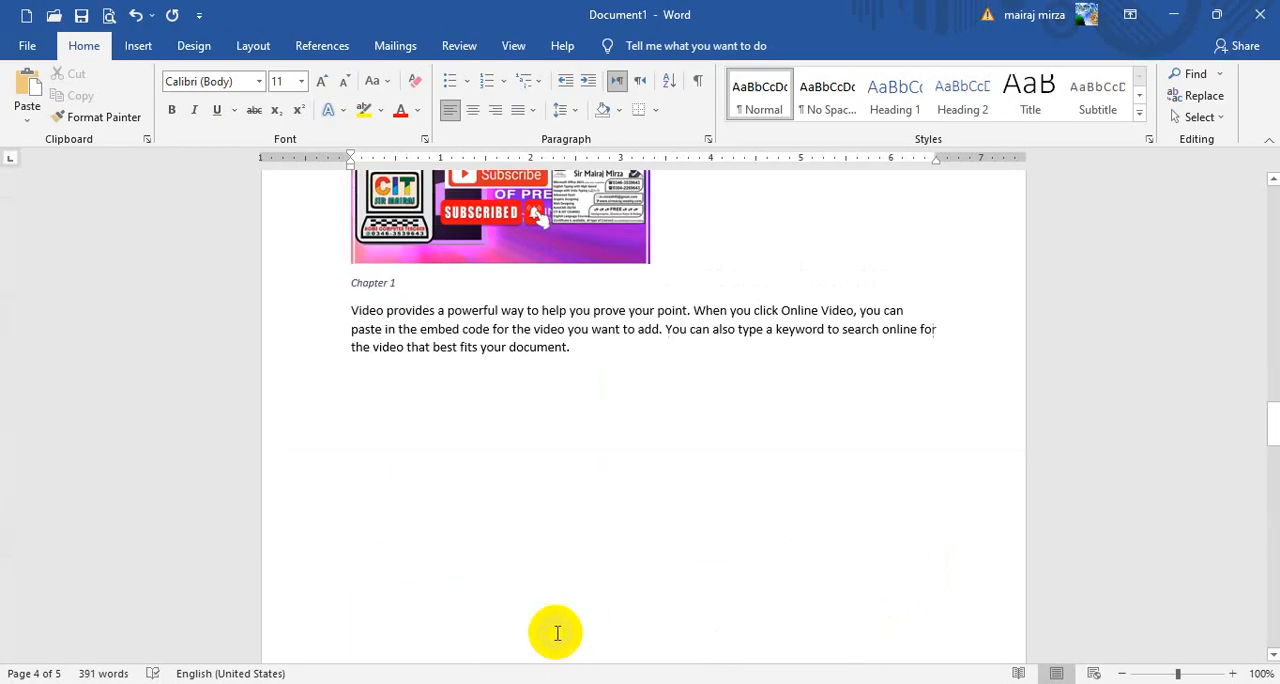
{"action": "scroll", "coordinate": [551, 630], "scroll_direction": "up", "scroll_amount": 15}
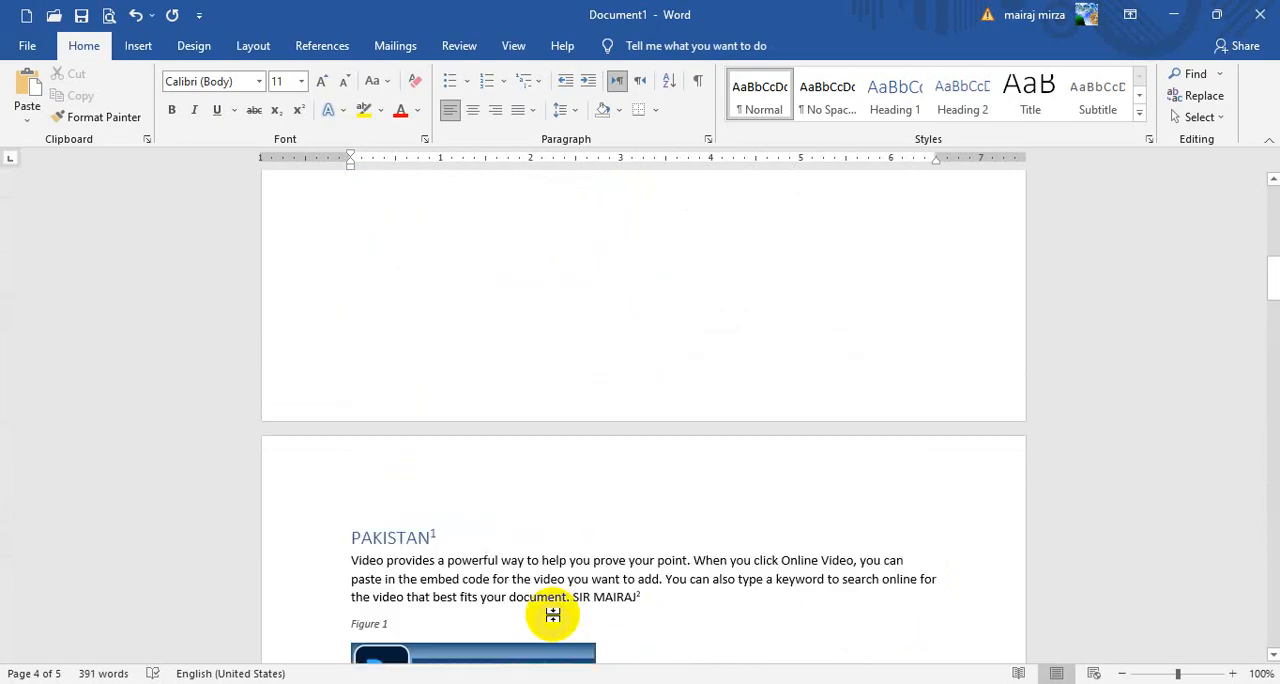
{"action": "scroll", "coordinate": [549, 609], "scroll_direction": "up", "scroll_amount": 3}
{"action": "left_click", "coordinate": [374, 460]}
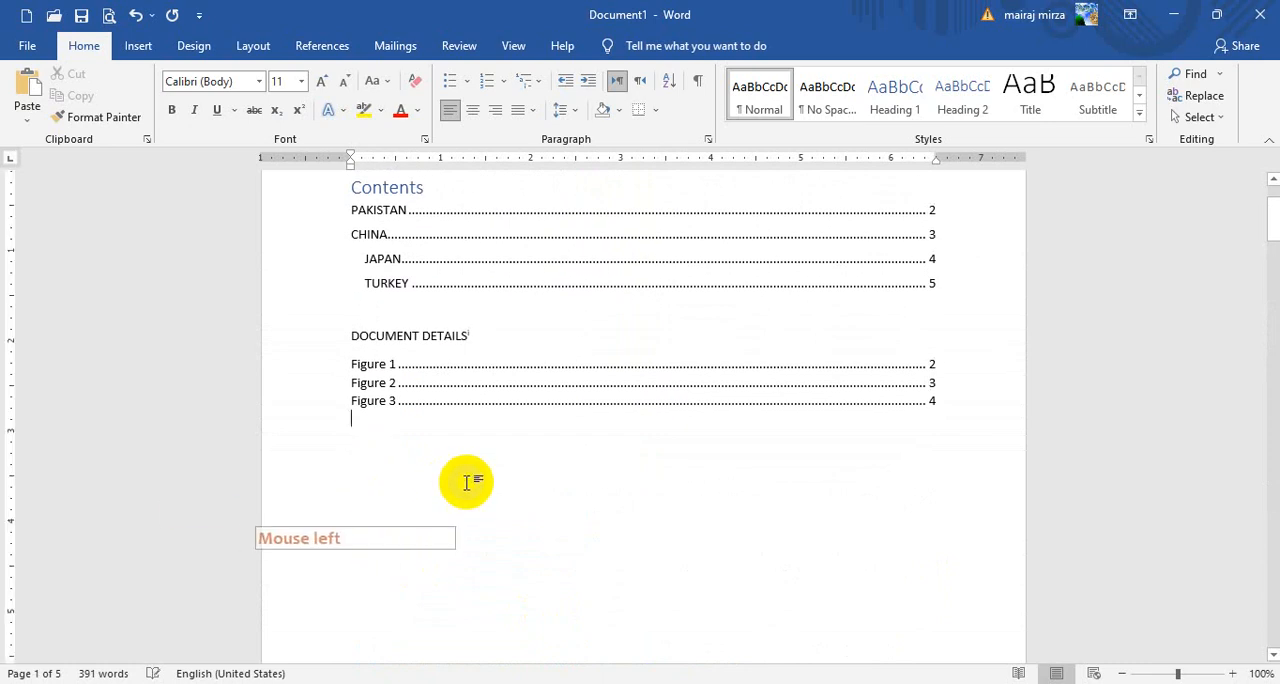
{"action": "key", "text": "Return"}
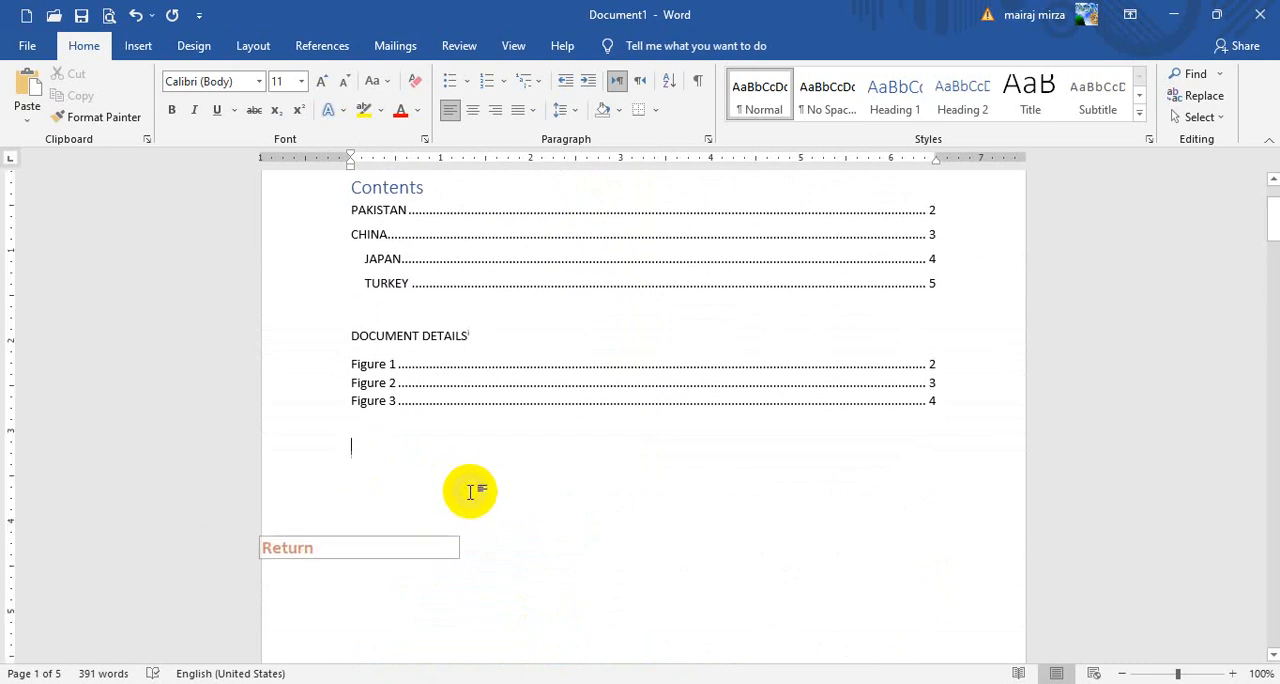
{"action": "left_click", "coordinate": [322, 46]}
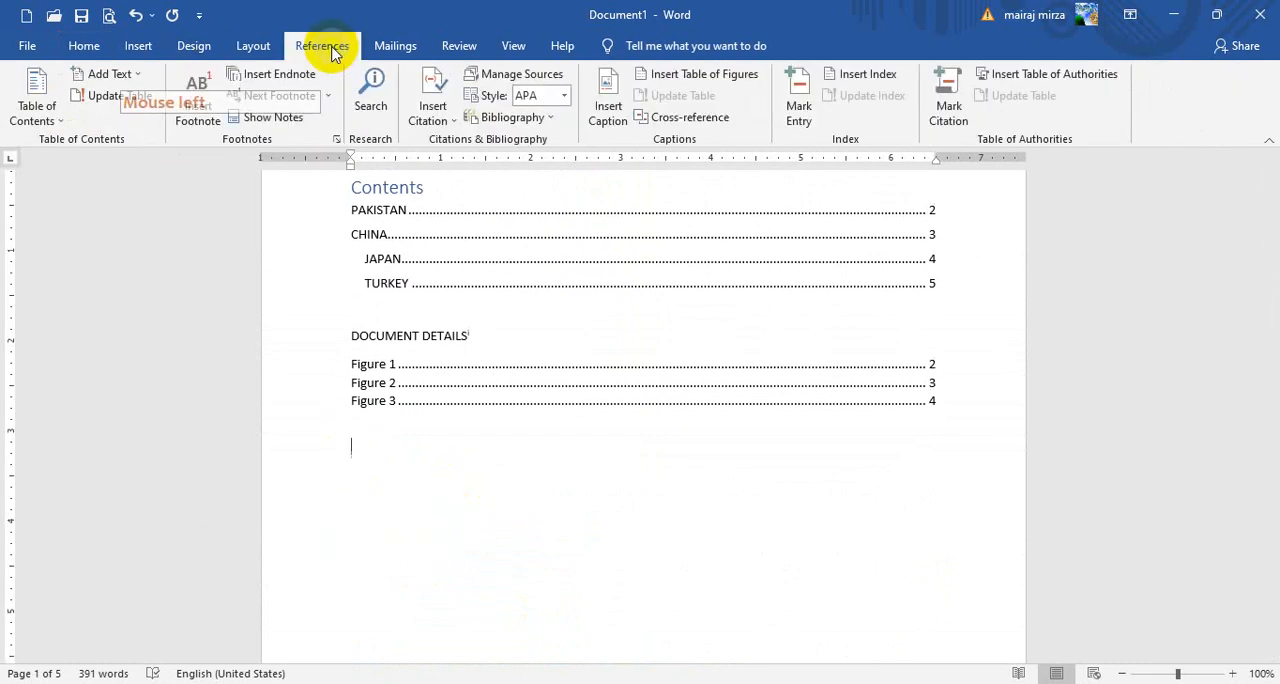
{"action": "left_click", "coordinate": [706, 77]}
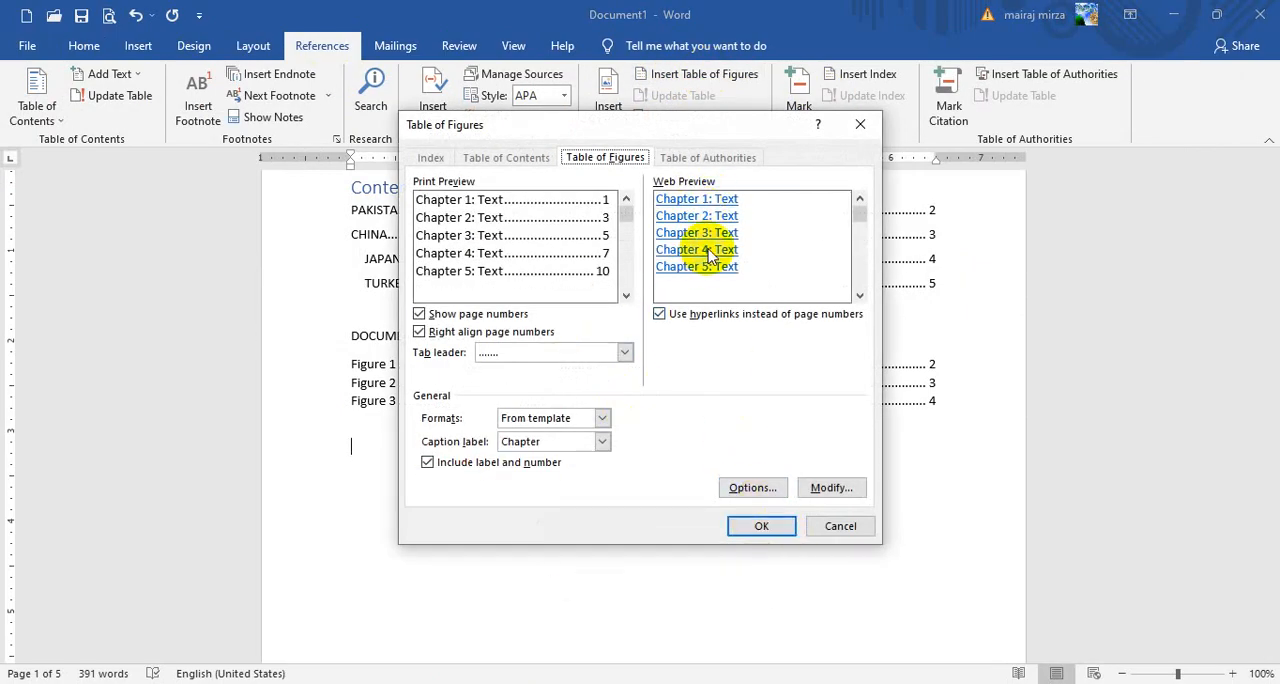
{"action": "left_click", "coordinate": [764, 527]}
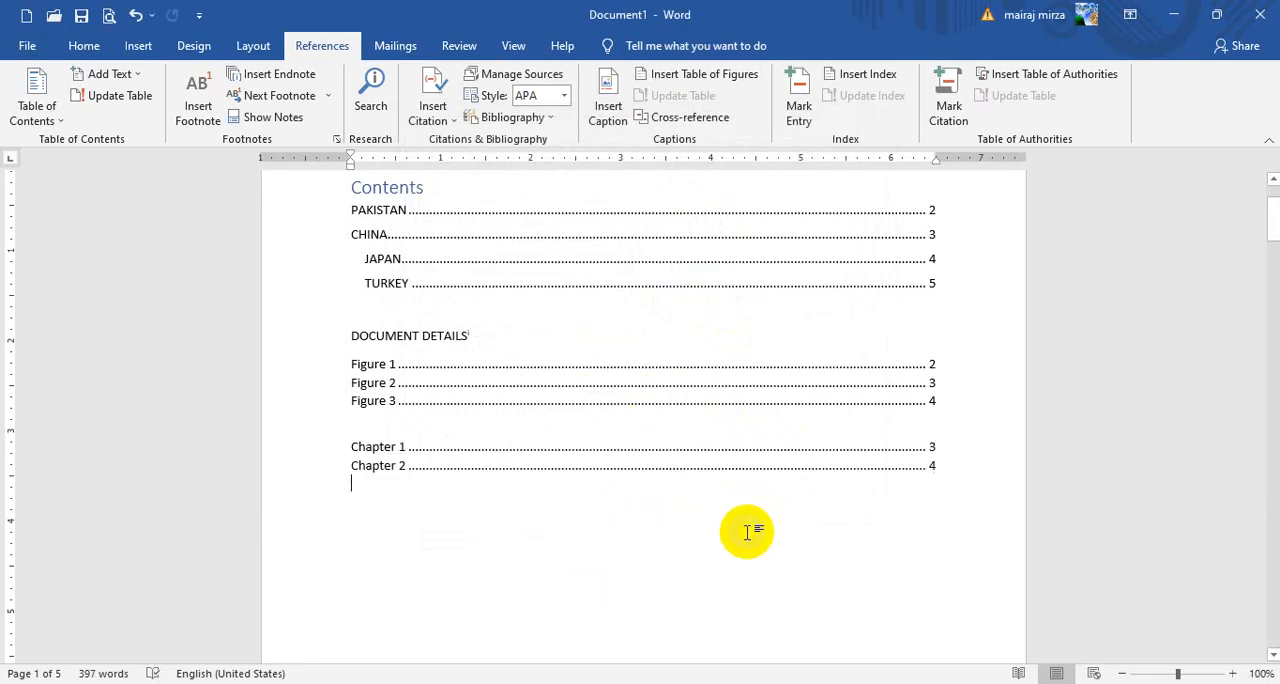
Insert a second table of figures for the Chapter label below the first one, with the tab leader set to none
{"action": "key", "text": "Return"}
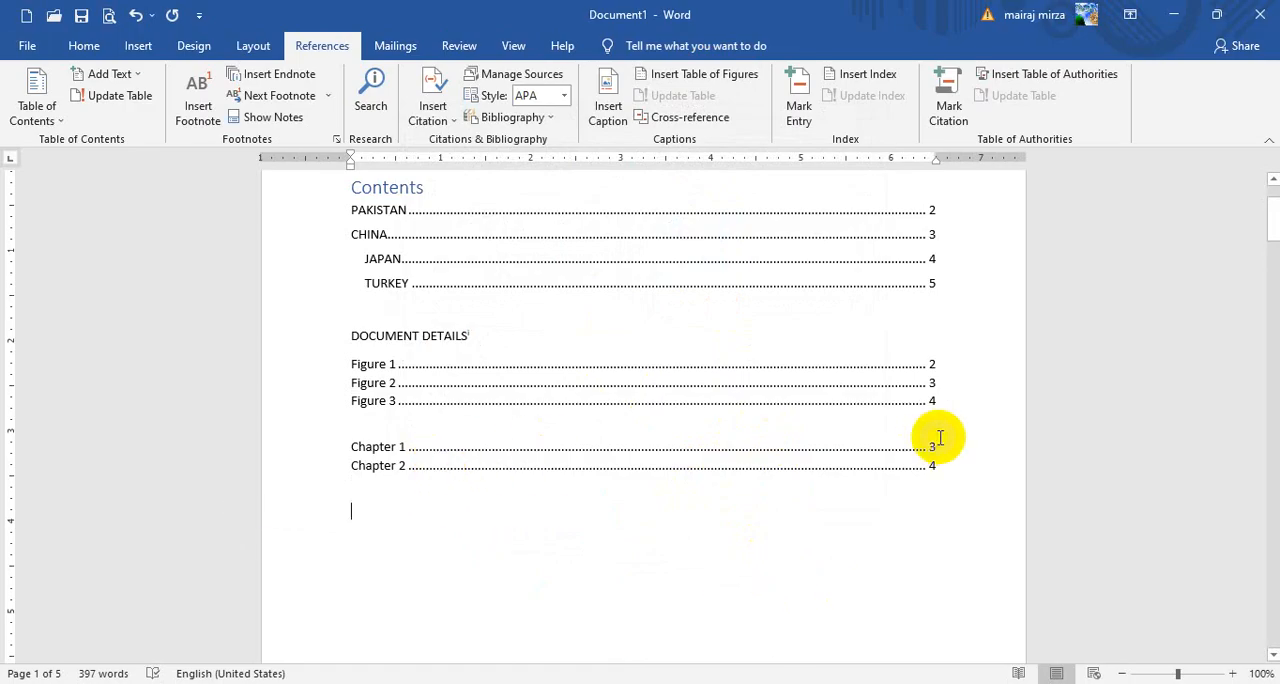
{"action": "left_click", "coordinate": [705, 76]}
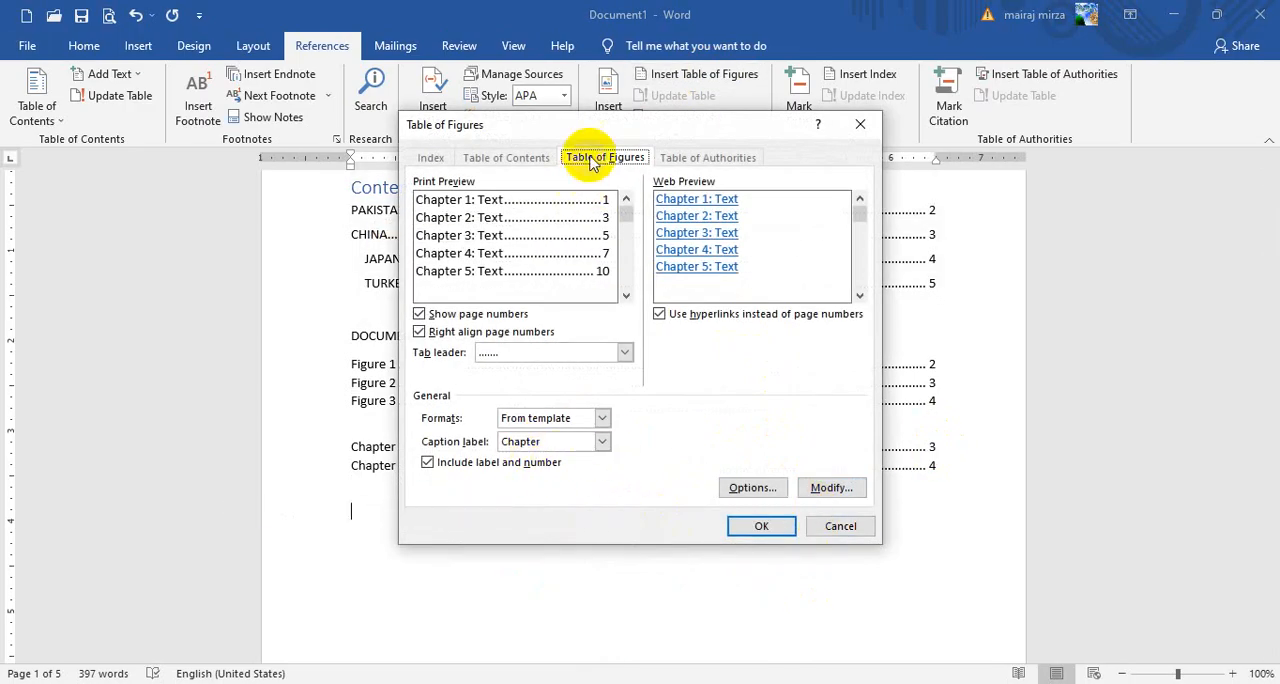
{"action": "left_click_drag", "start_coordinate": [588, 135], "coordinate": [790, 149]}
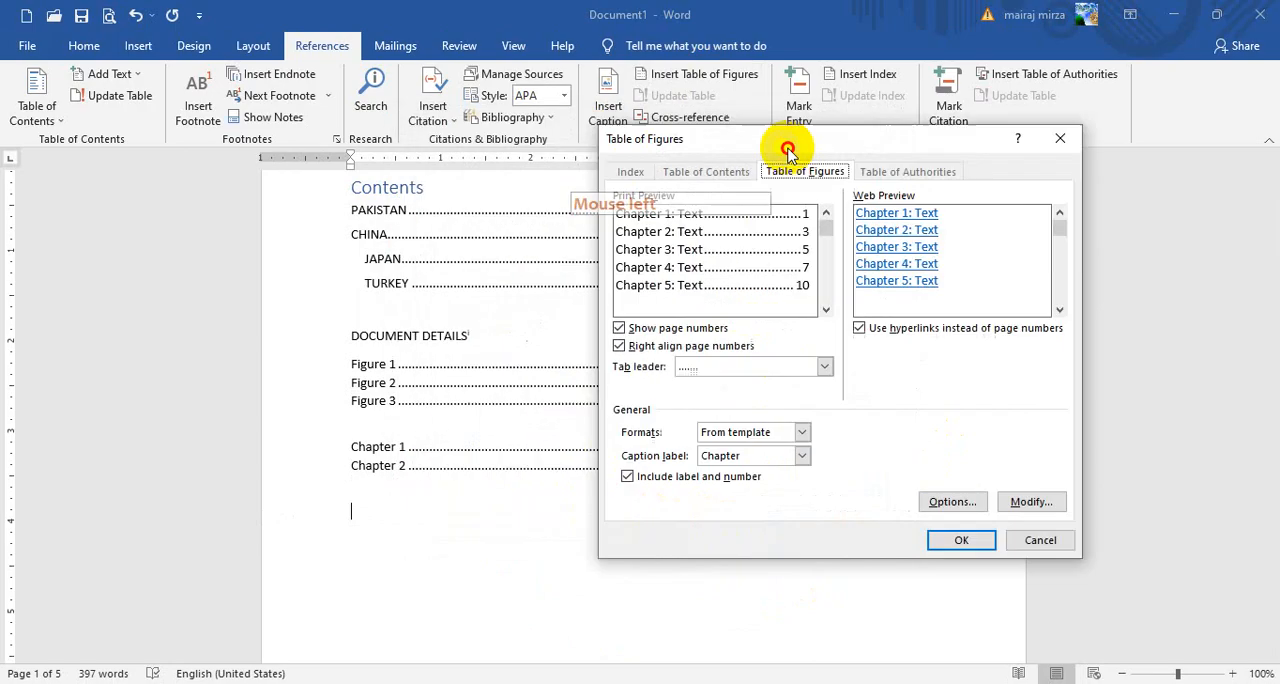
{"action": "left_click", "coordinate": [826, 366]}
{"action": "left_click", "coordinate": [741, 400]}
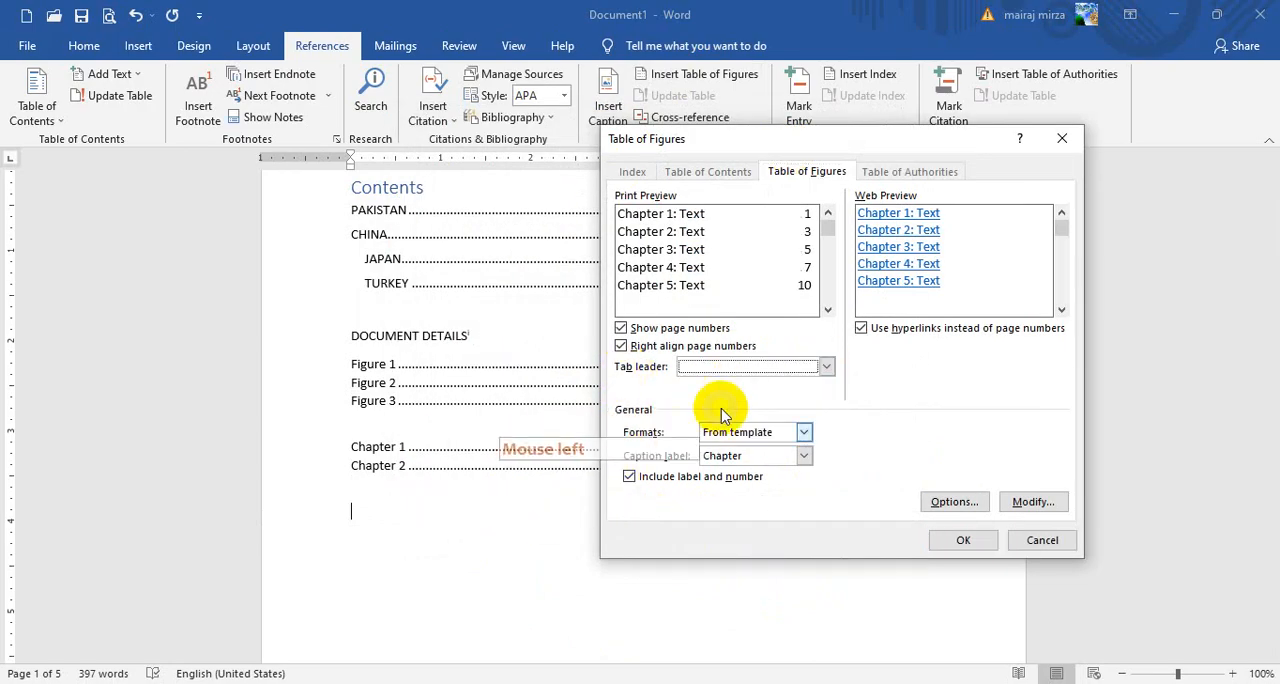
{"action": "left_click", "coordinate": [960, 537]}
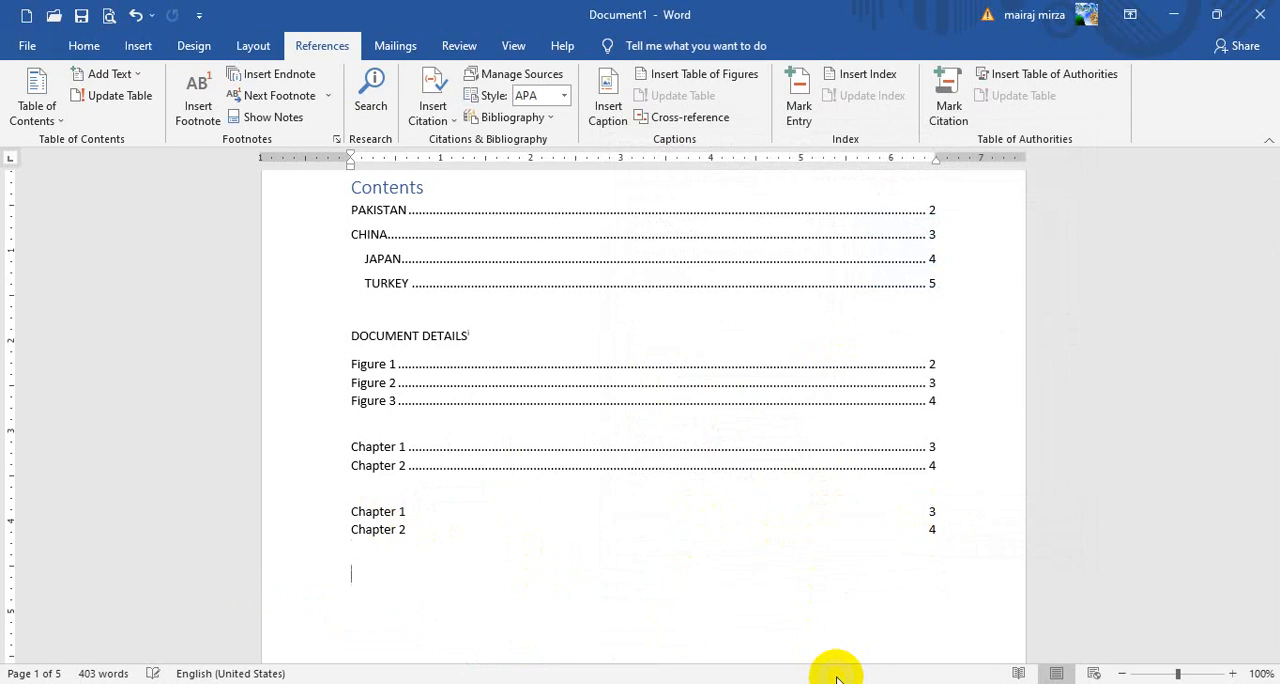
Insert a third table of figures for the Chapter label below the second one, using the solid underline tab leader
{"action": "key", "text": "Return"}
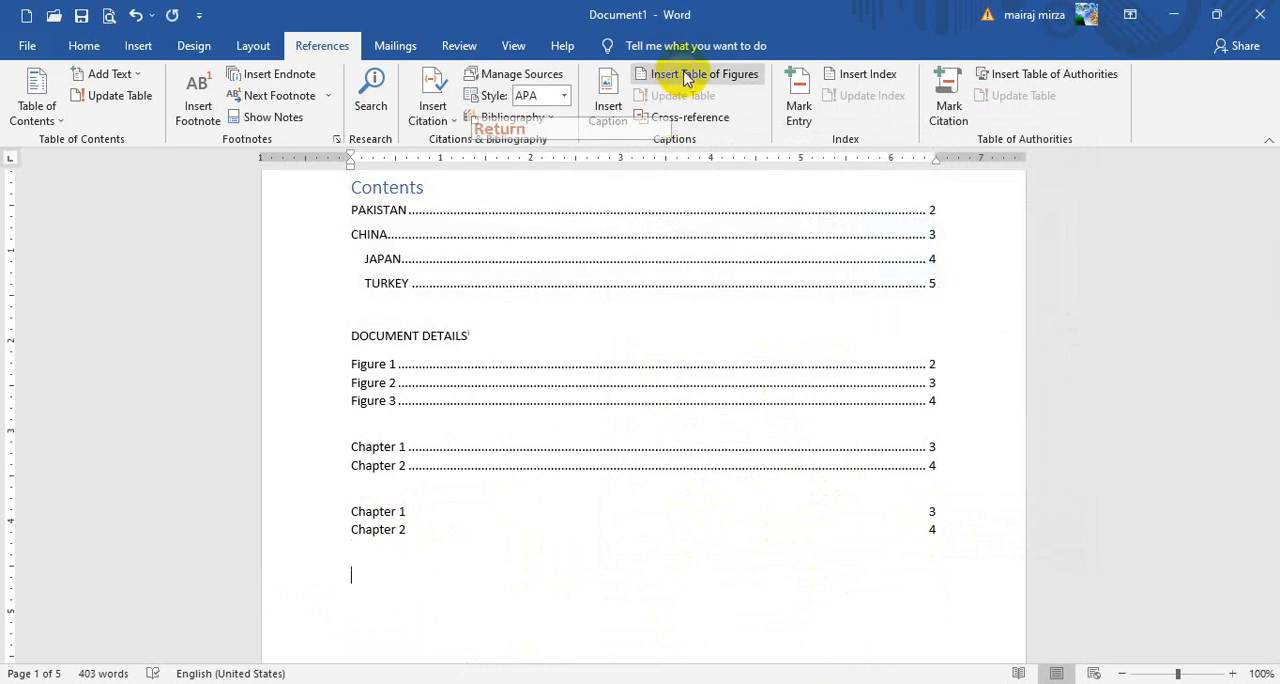
{"action": "left_click", "coordinate": [679, 76]}
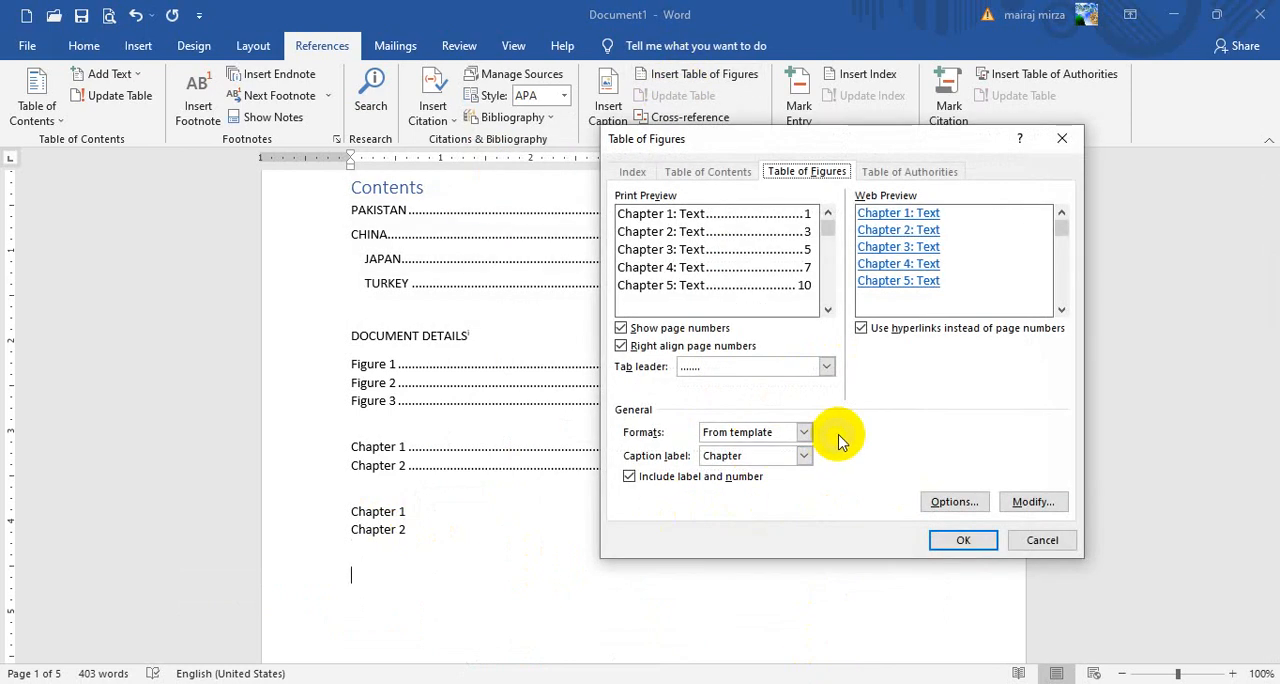
{"action": "left_click", "coordinate": [826, 368]}
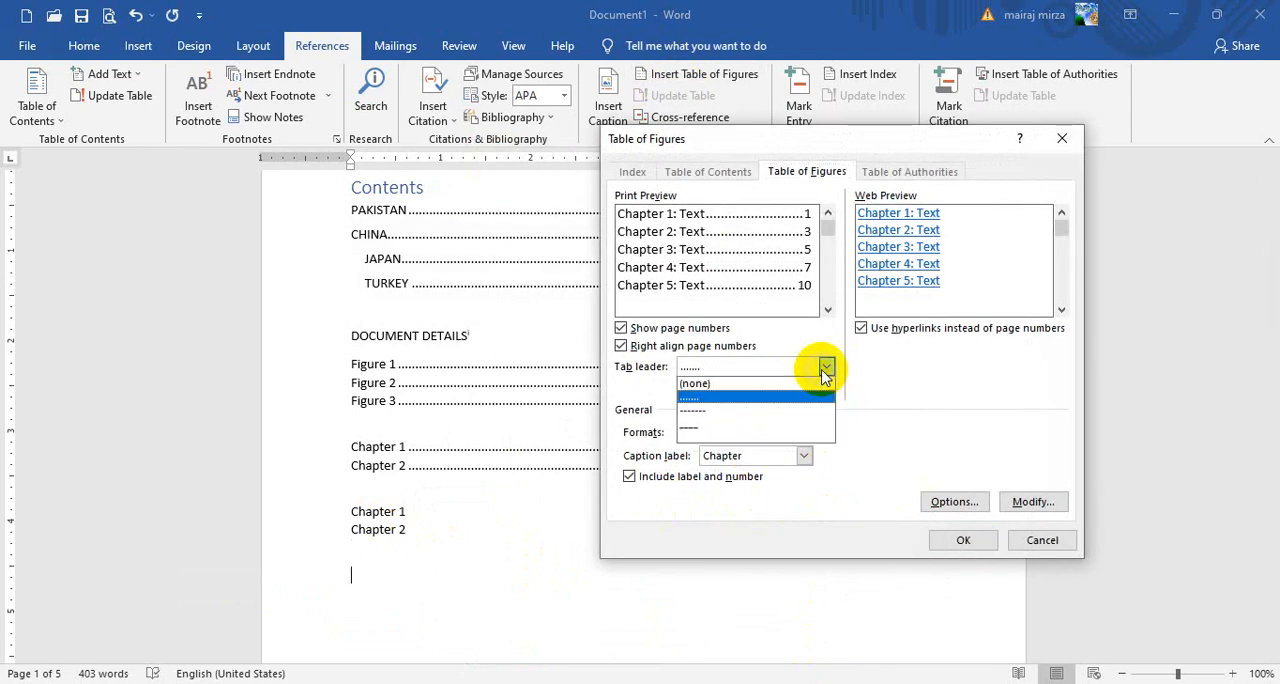
{"action": "left_click", "coordinate": [703, 428]}
{"action": "left_click", "coordinate": [962, 540]}
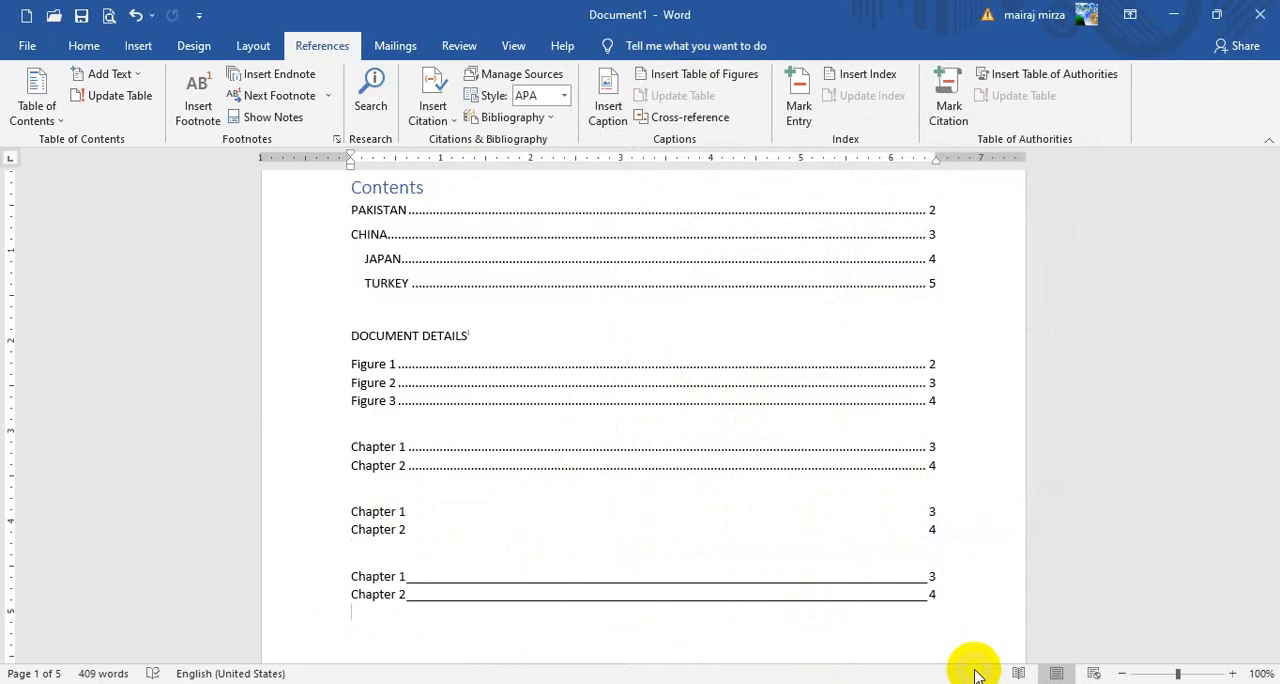
Insert a fourth table of figures for the Chapter label below the third one, with page numbers turned off
{"action": "key", "text": "Return"}
{"action": "left_click", "coordinate": [608, 105]}
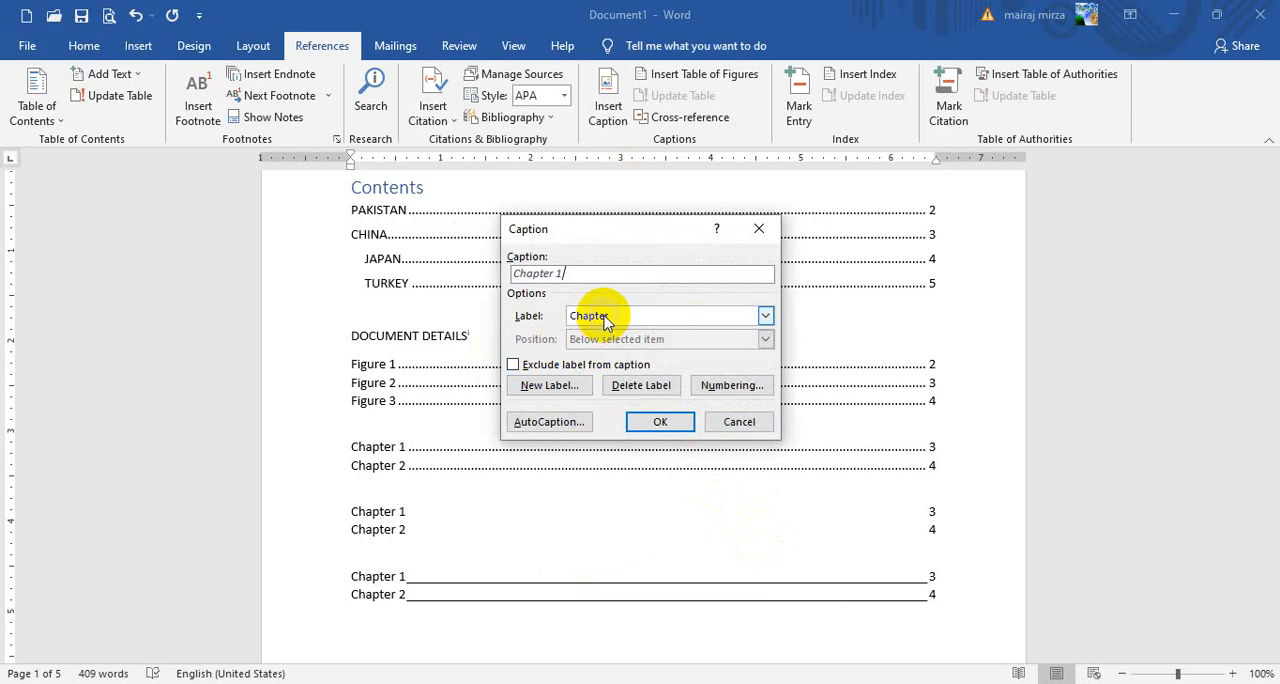
{"action": "left_click", "coordinate": [739, 421]}
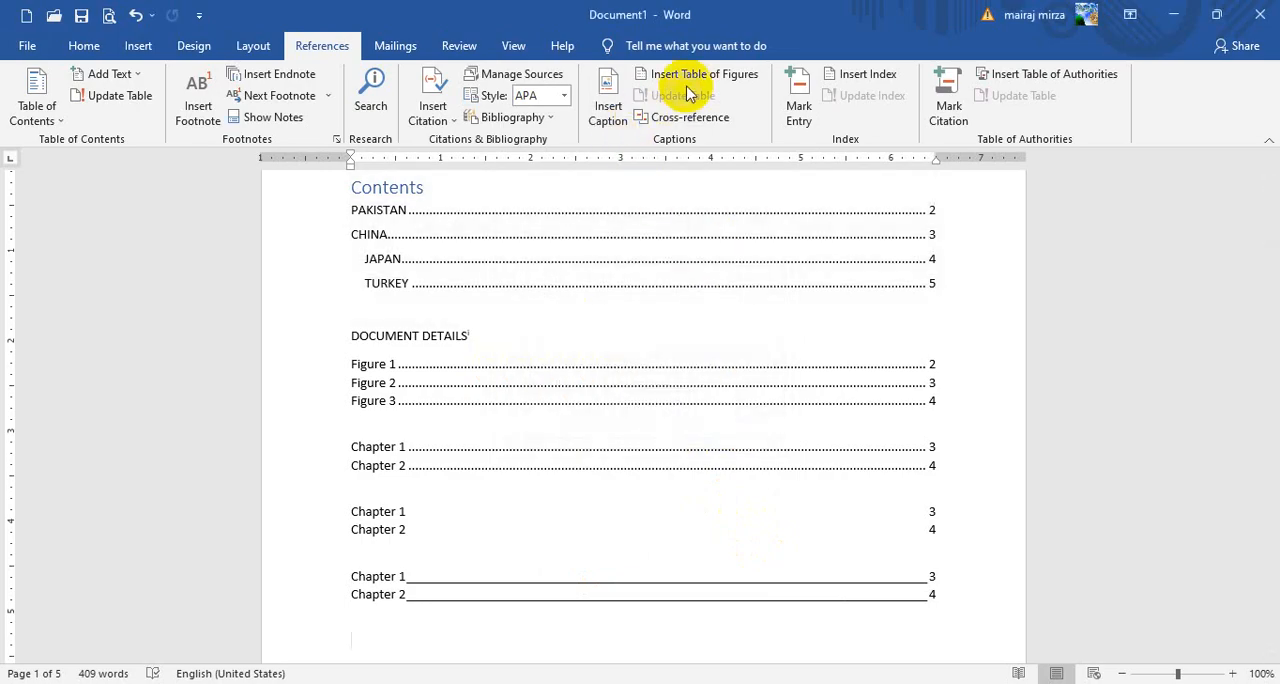
{"action": "left_click", "coordinate": [793, 367]}
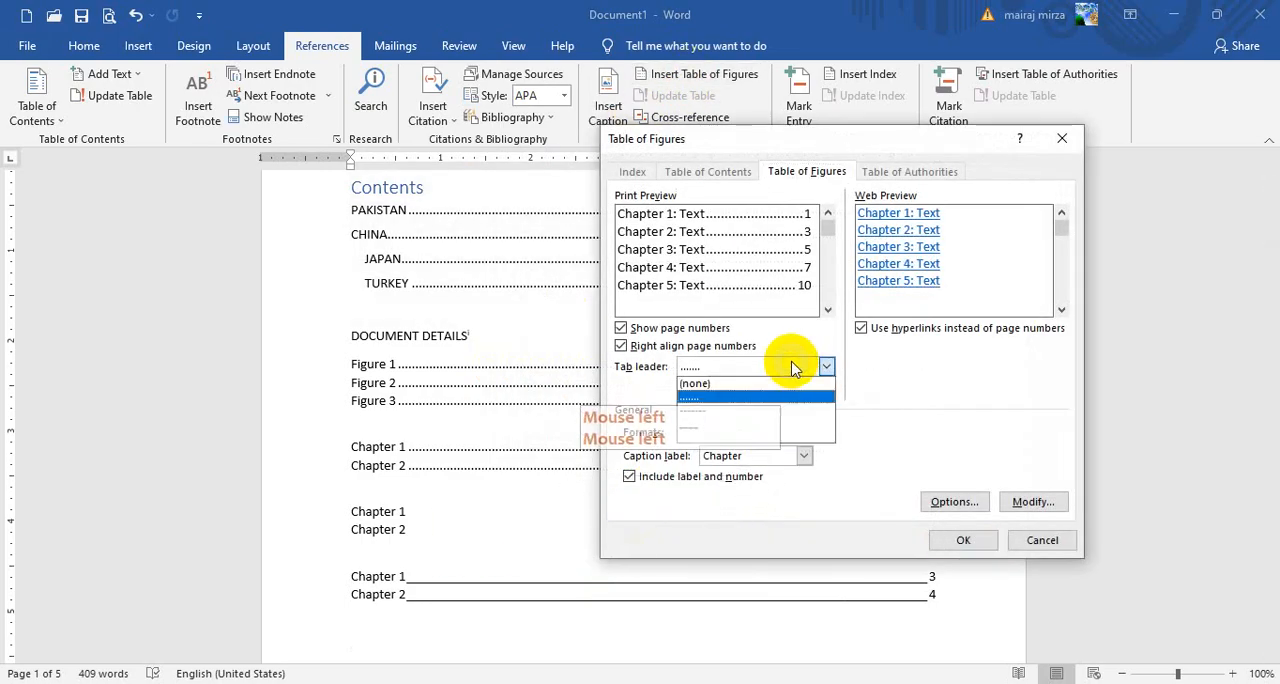
{"action": "left_click", "coordinate": [826, 397]}
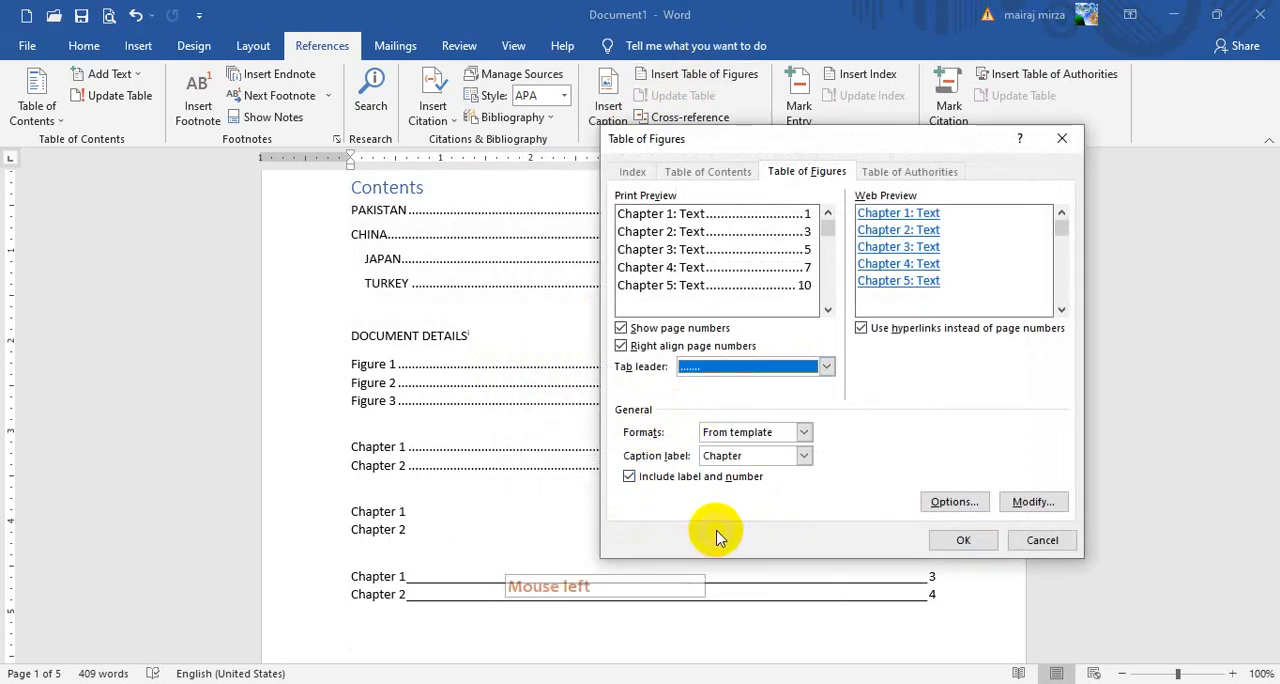
{"action": "left_click", "coordinate": [1008, 546]}
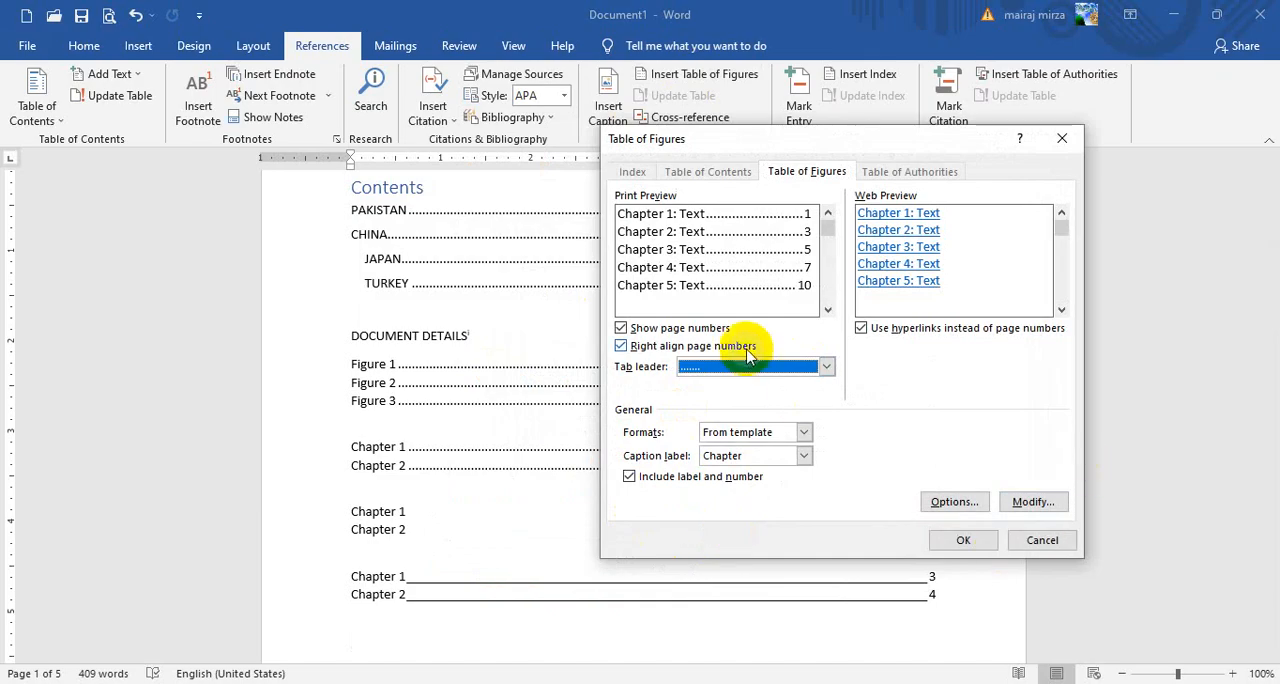
{"action": "left_click", "coordinate": [621, 329]}
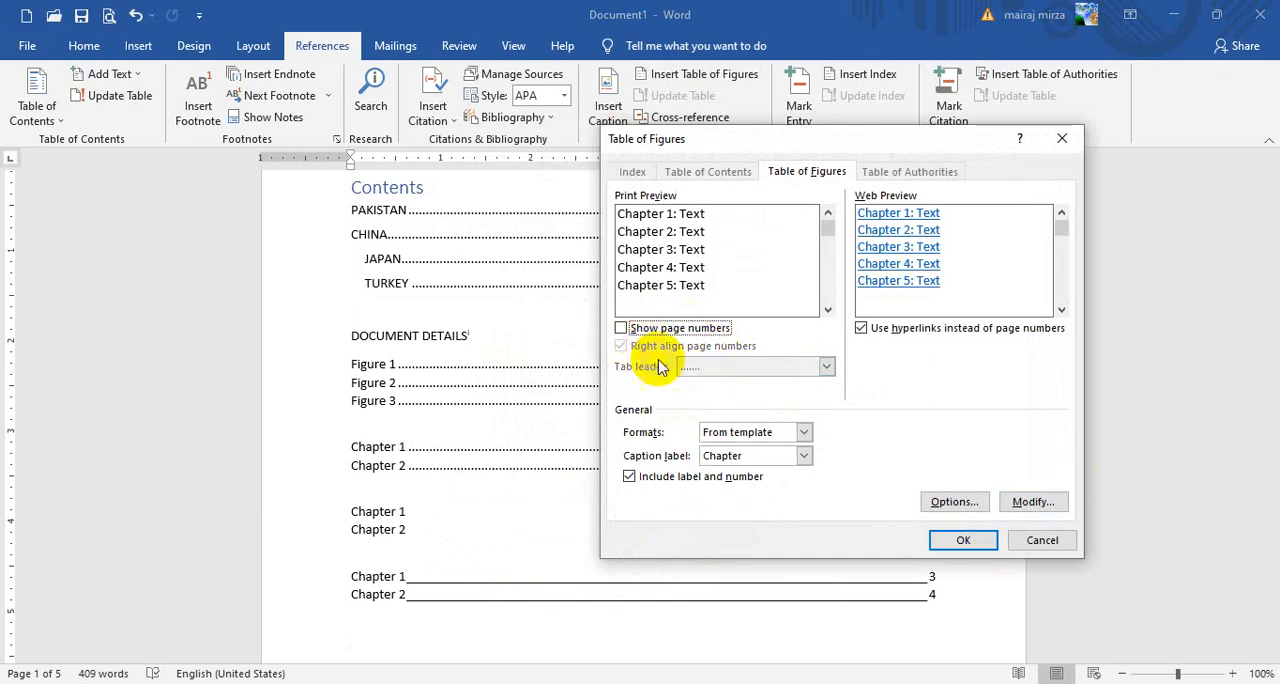
{"action": "left_click", "coordinate": [960, 540]}
{"action": "scroll", "coordinate": [873, 589], "scroll_direction": "down", "scroll_amount": 2}
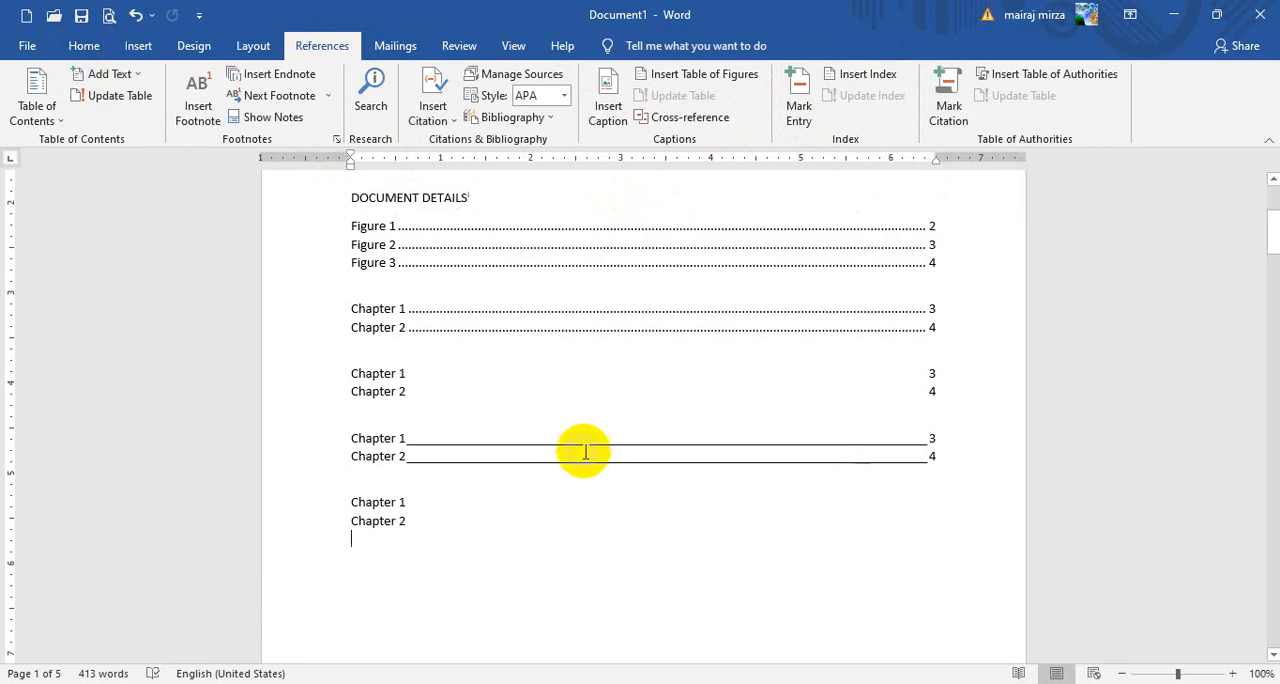
{"action": "left_click", "coordinate": [714, 530]}
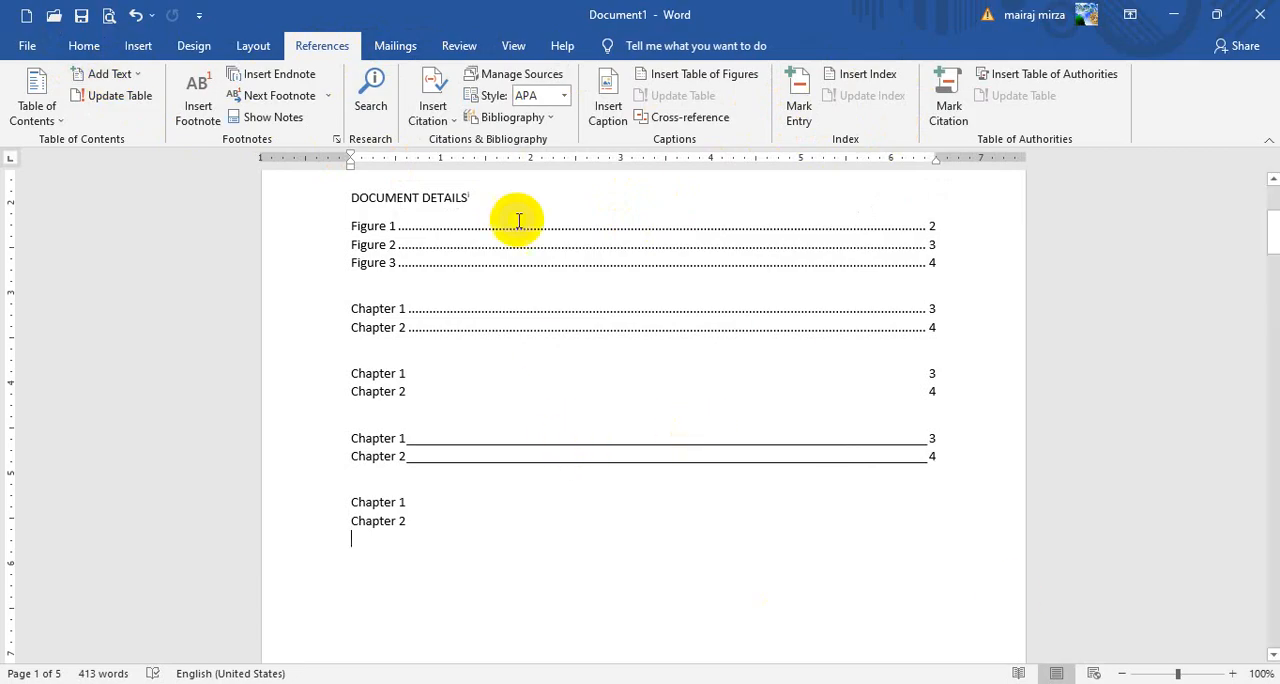
{"action": "scroll", "coordinate": [659, 463], "scroll_direction": "down", "scroll_amount": 5}
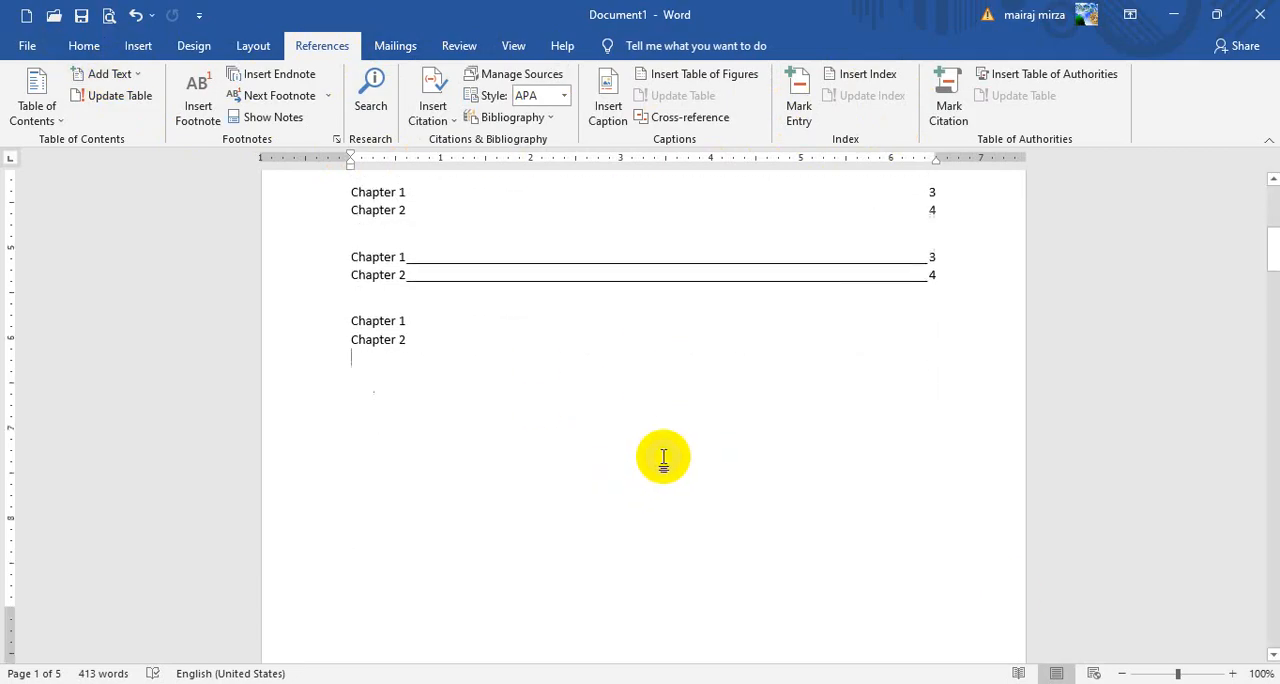
{"action": "scroll", "coordinate": [663, 457], "scroll_direction": "up", "scroll_amount": 2}
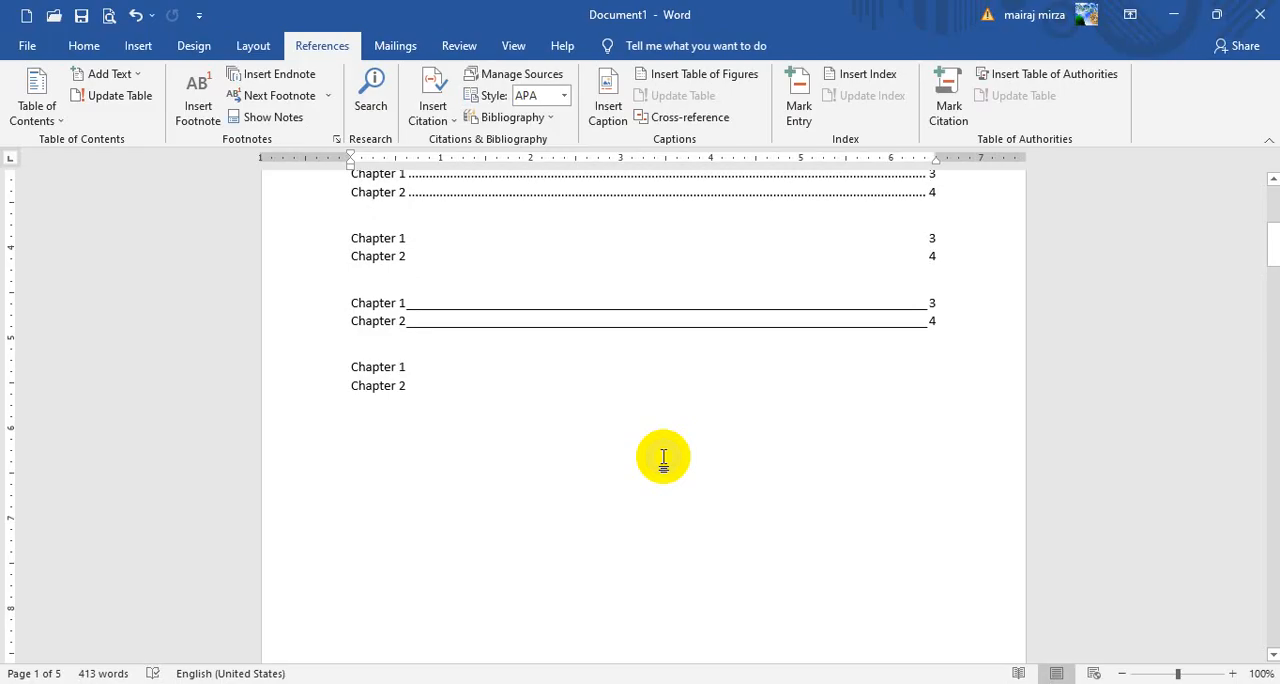
Create a new blank document and show its mailing commands
{"action": "left_click", "coordinate": [396, 47]}
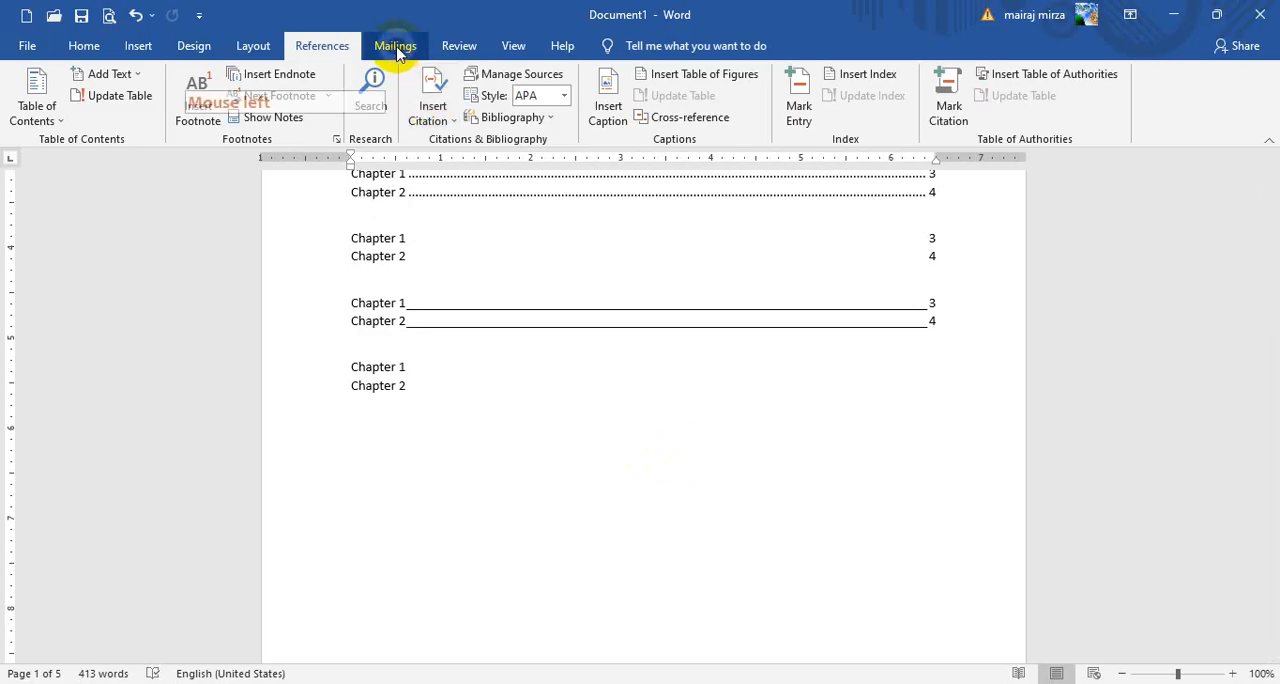
{"action": "left_click", "coordinate": [728, 510]}
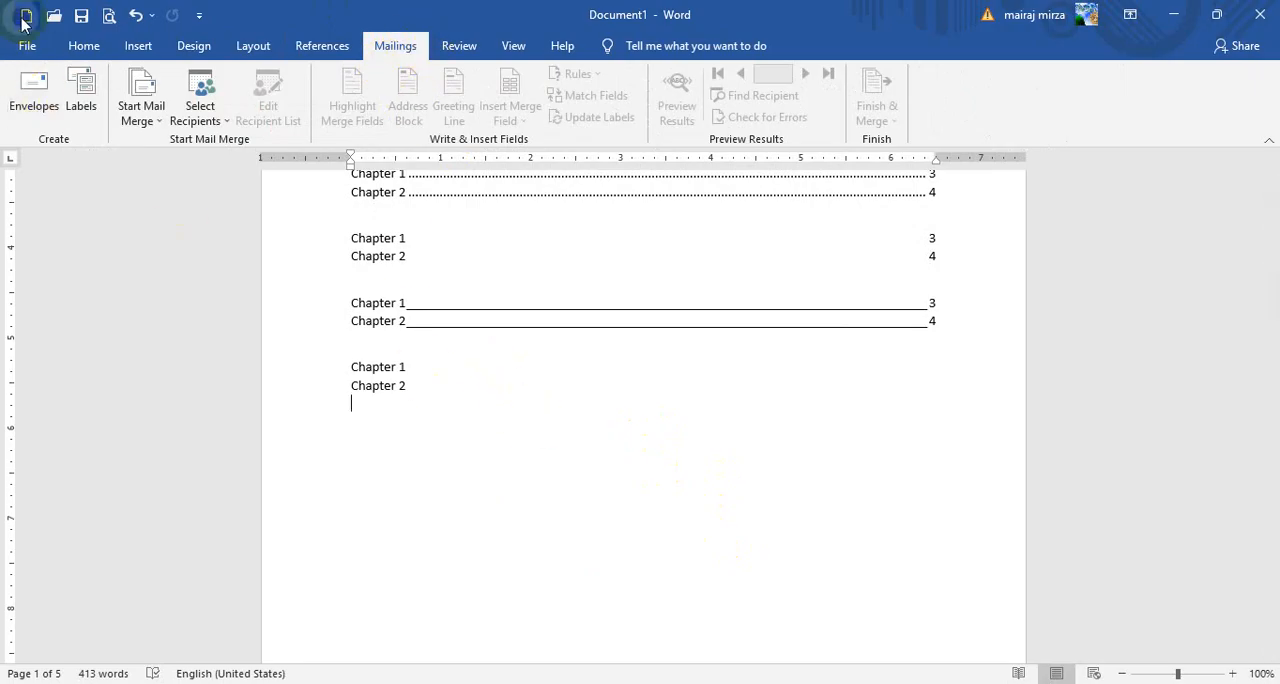
{"action": "left_click", "coordinate": [555, 490]}
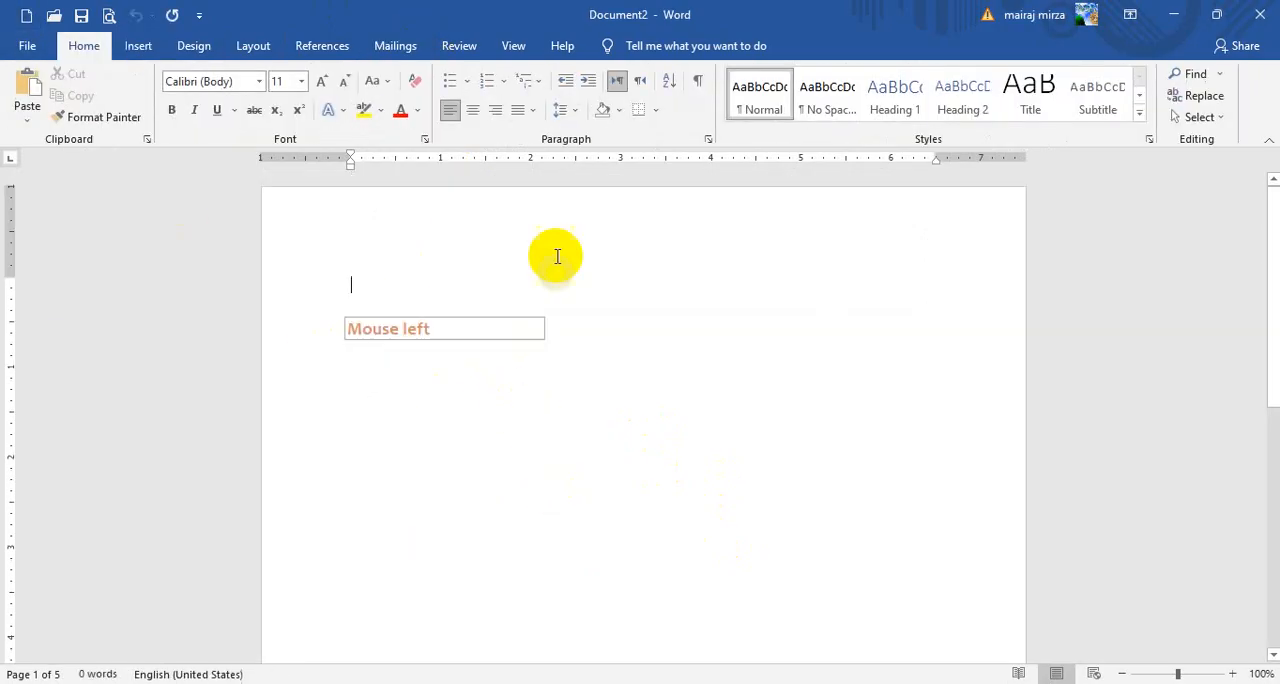
{"action": "left_click", "coordinate": [395, 46]}
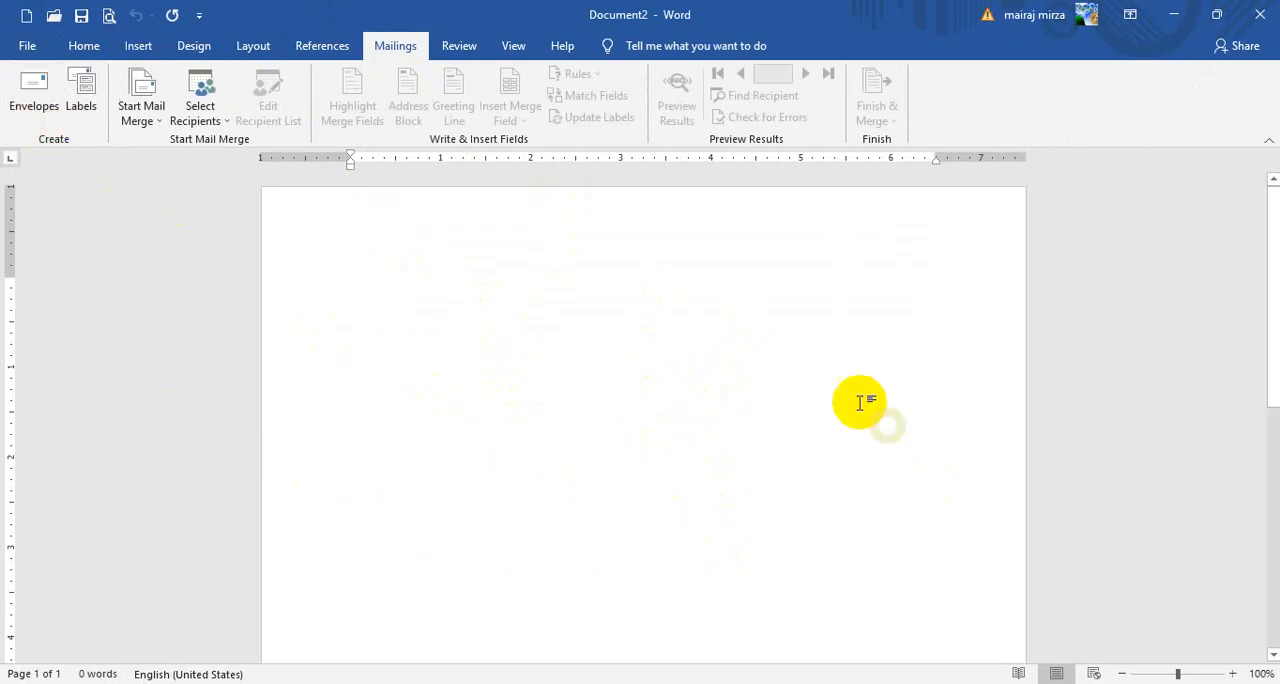
Generate sample paragraphs in the blank document with =rand()
{"action": "type", "text": "="}
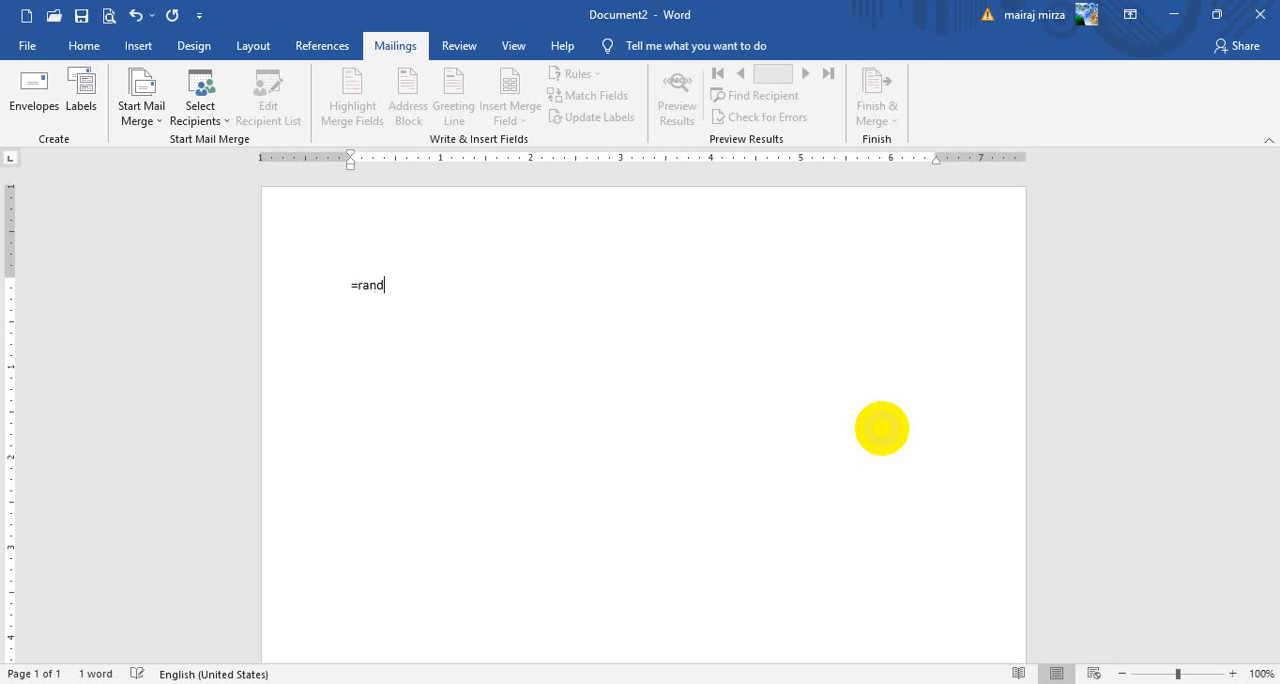
{"action": "type", "text": "rand"}
{"action": "key", "text": "shift"}
{"action": "type", "text": "()"}
{"action": "key", "text": "Return"}
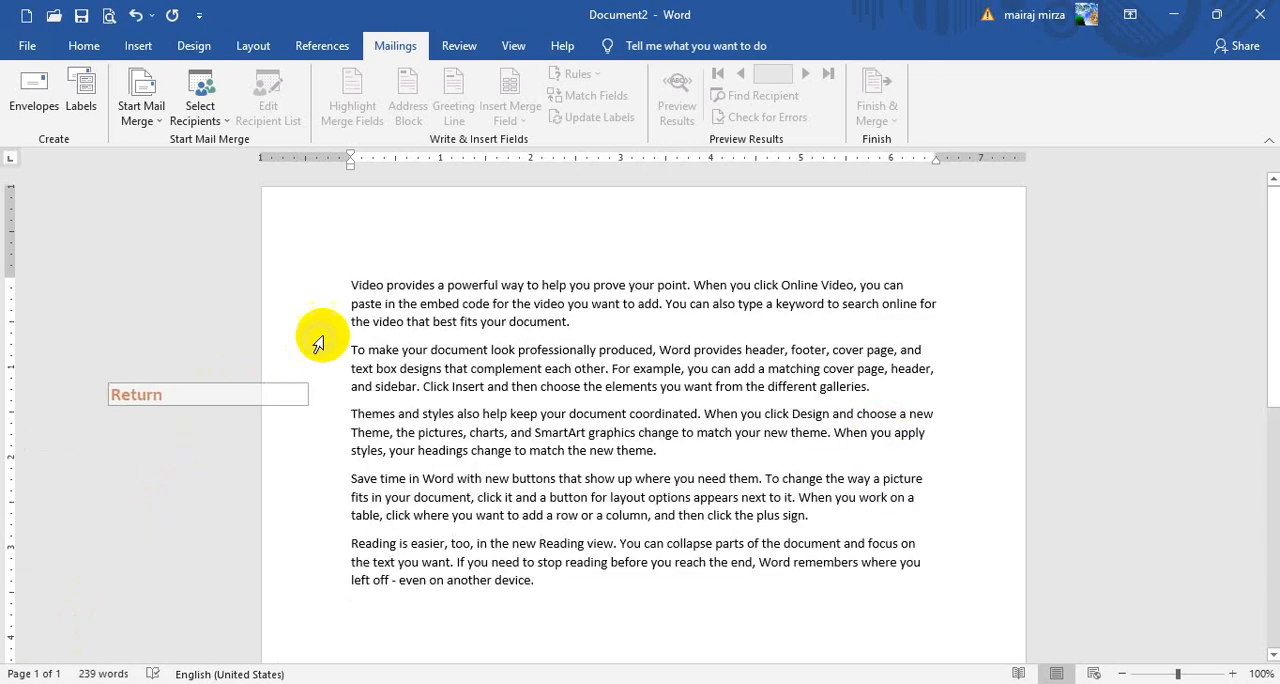
Insert an empty line above the first sample paragraph
{"action": "left_click", "coordinate": [352, 286]}
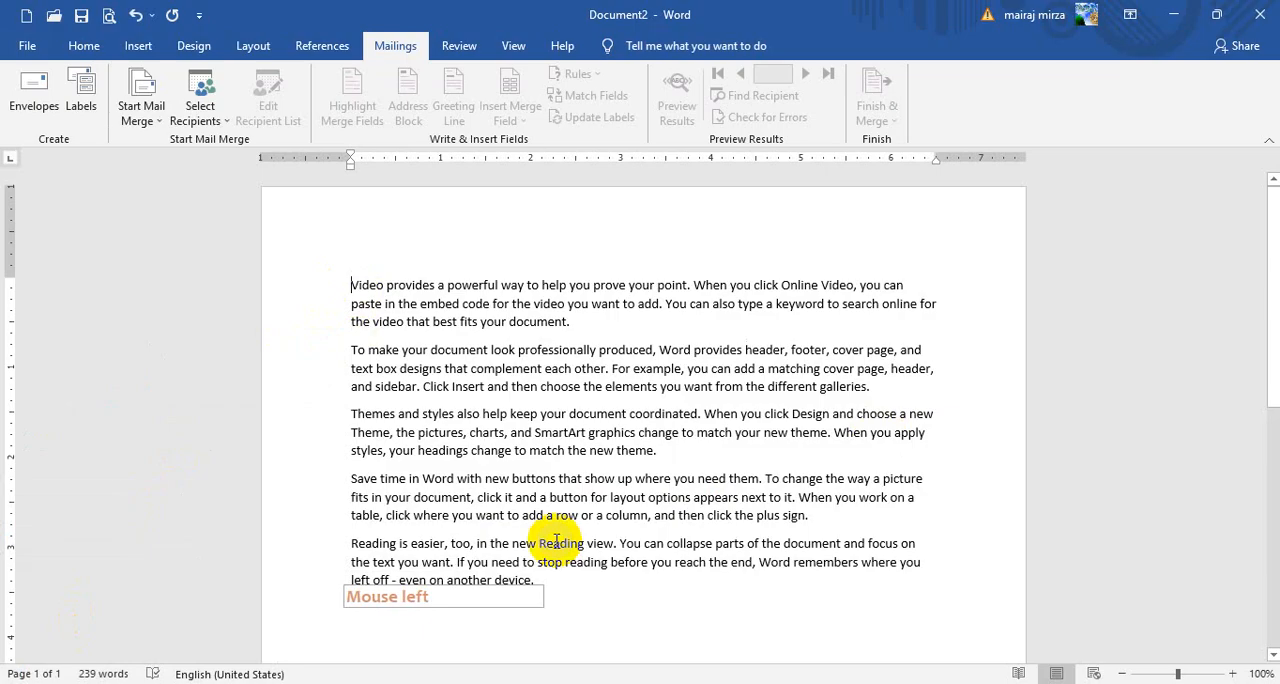
{"action": "key", "text": "Return"}
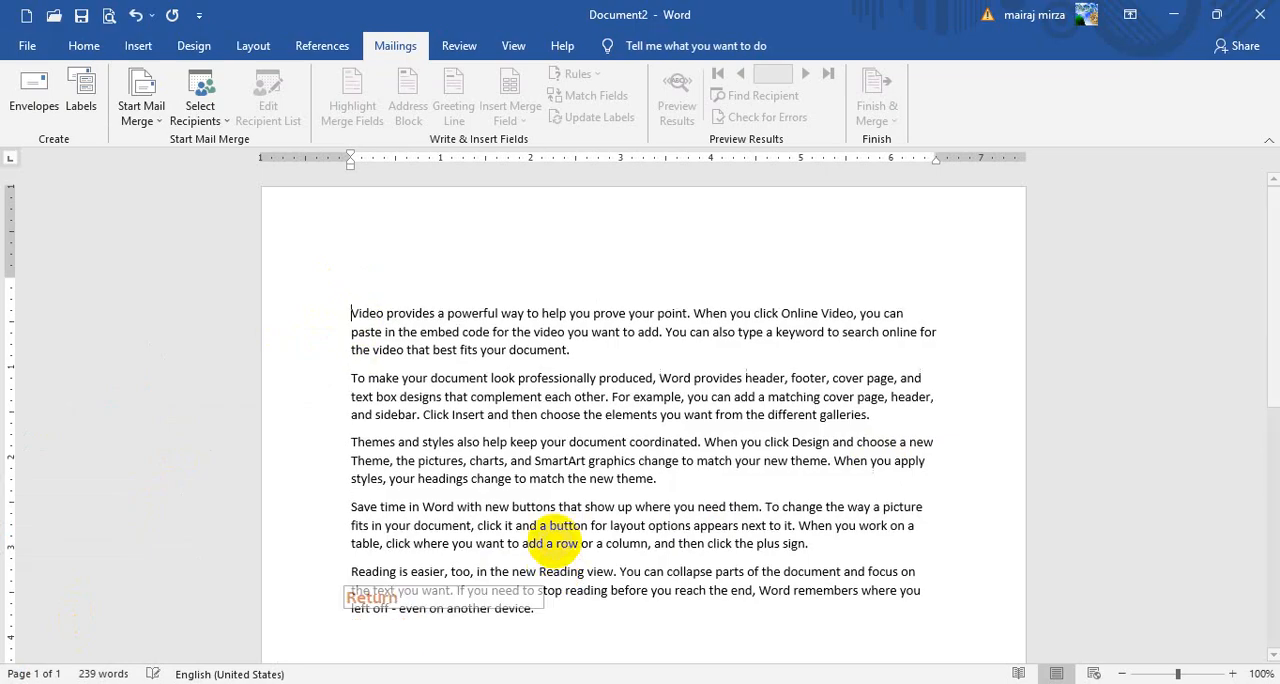
{"action": "left_click", "coordinate": [517, 464]}
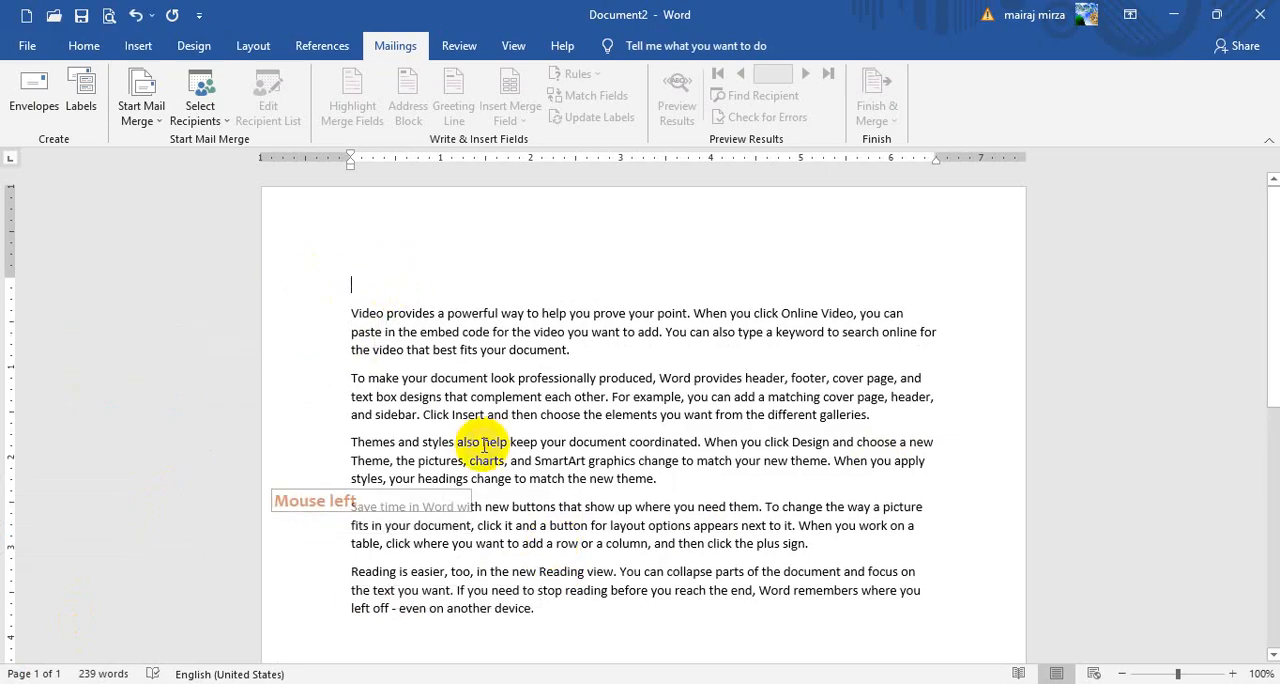
Start an envelope and enter the recipient's postal address as the delivery address, with the house letter capitalised
{"action": "left_click", "coordinate": [32, 112]}
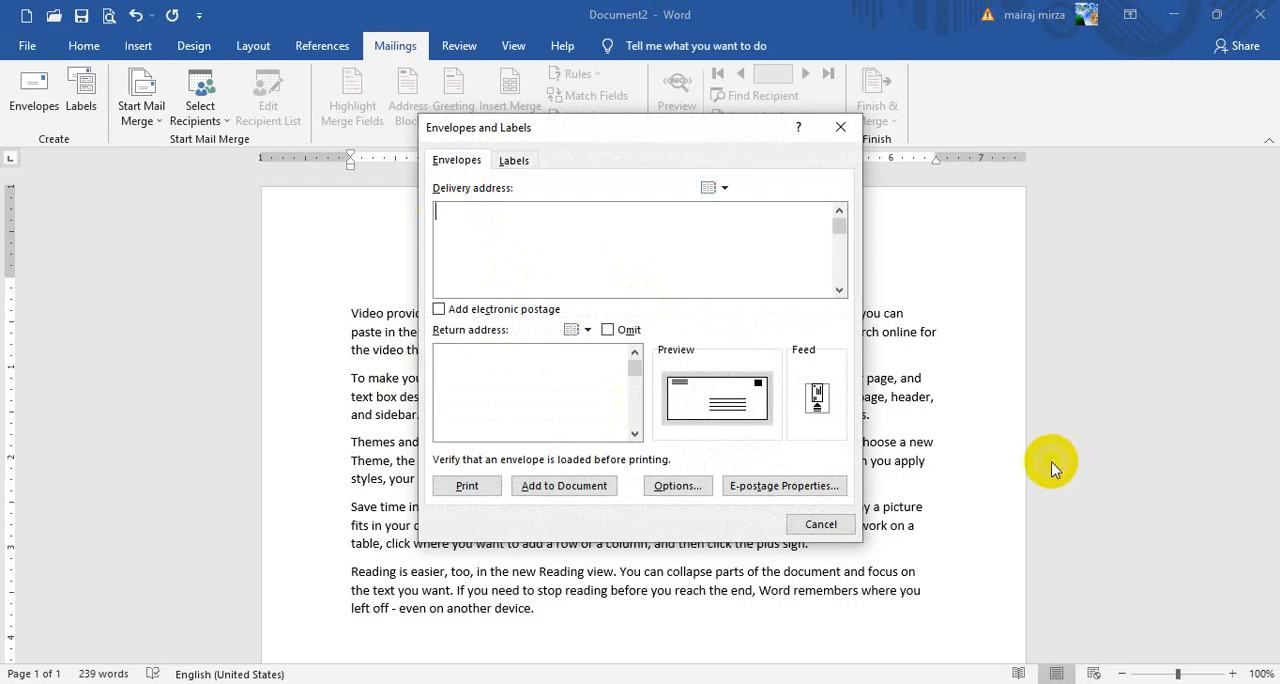
{"action": "key", "text": "Caps_Lock"}
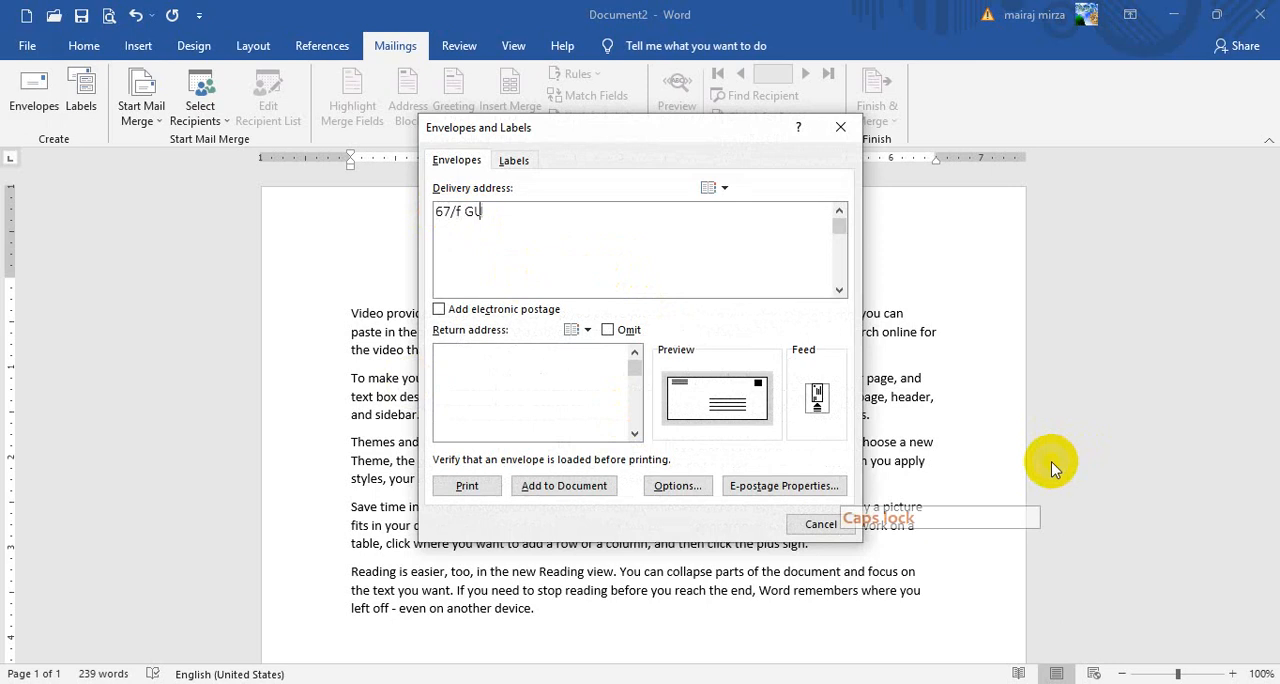
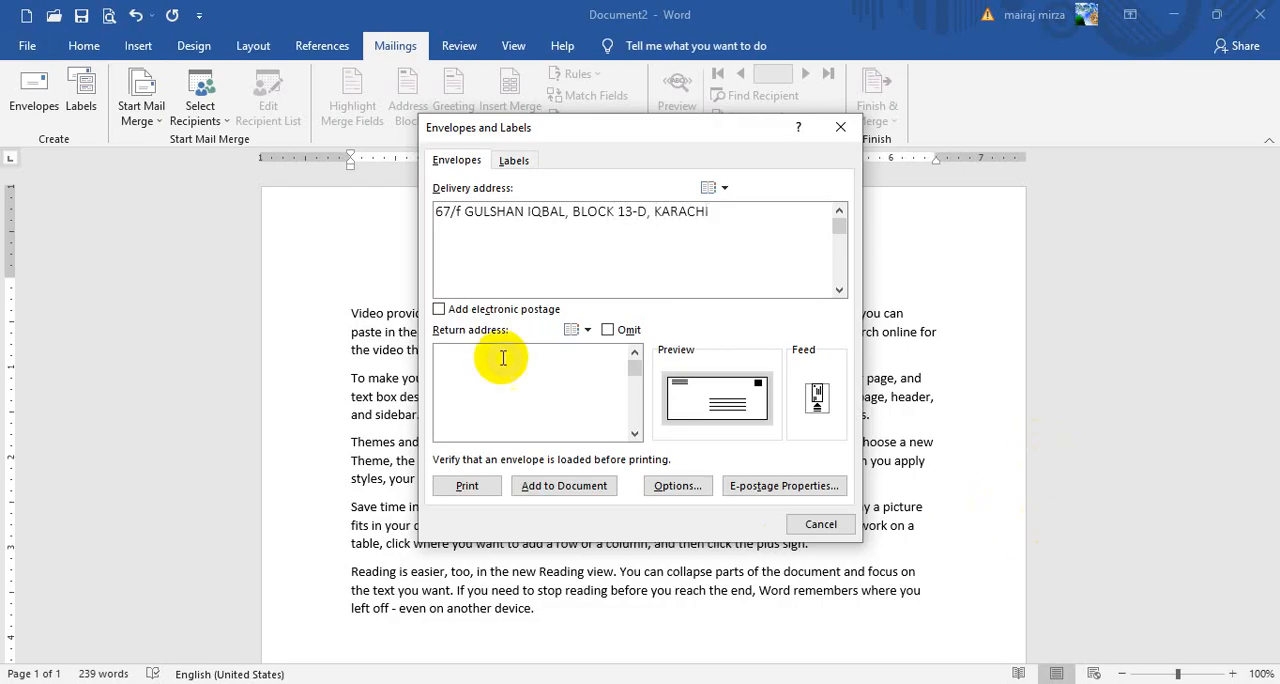
{"action": "left_click", "coordinate": [462, 211]}
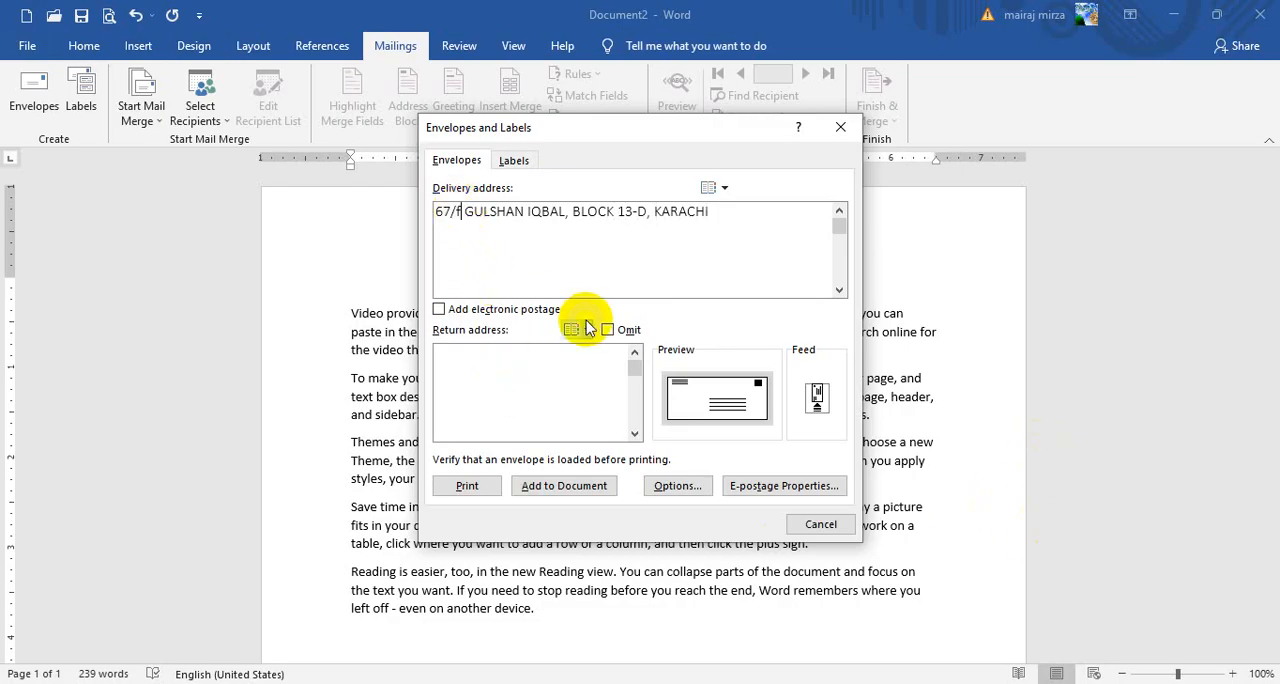
{"action": "key", "text": "BackSpace"}
{"action": "type", "text": "F"}
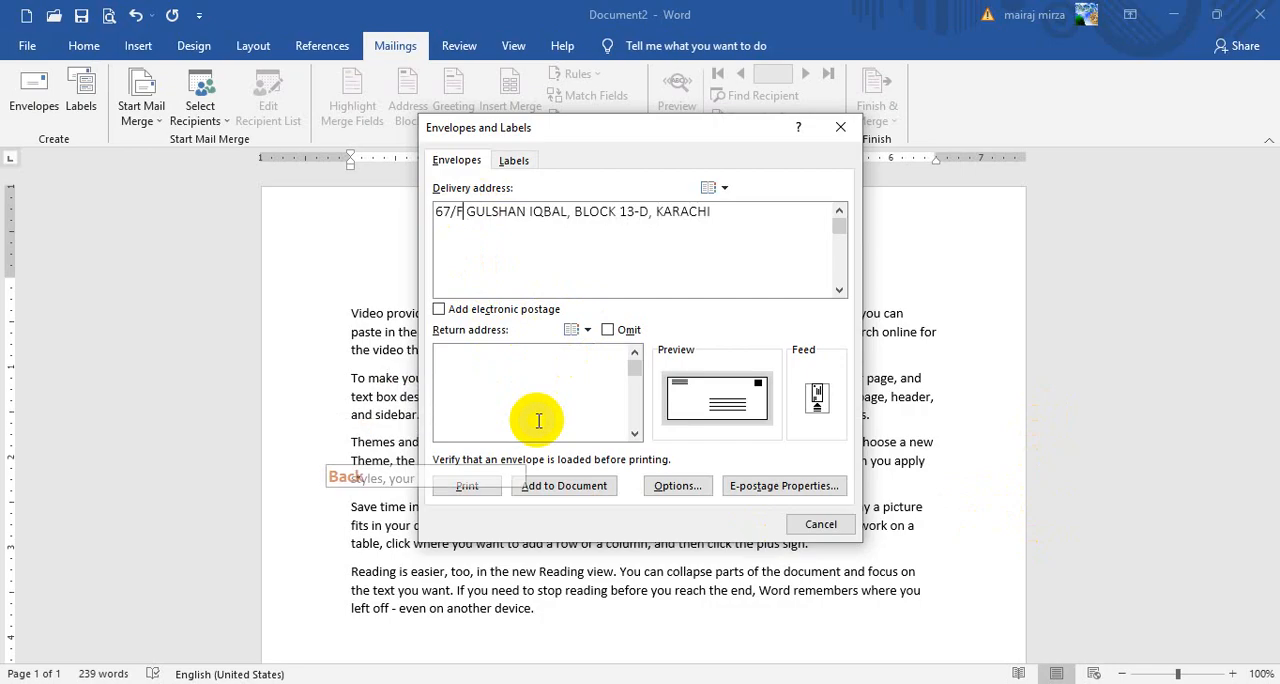
Enter the sender's postal address as the envelope's return address
{"action": "left_click", "coordinate": [487, 367]}
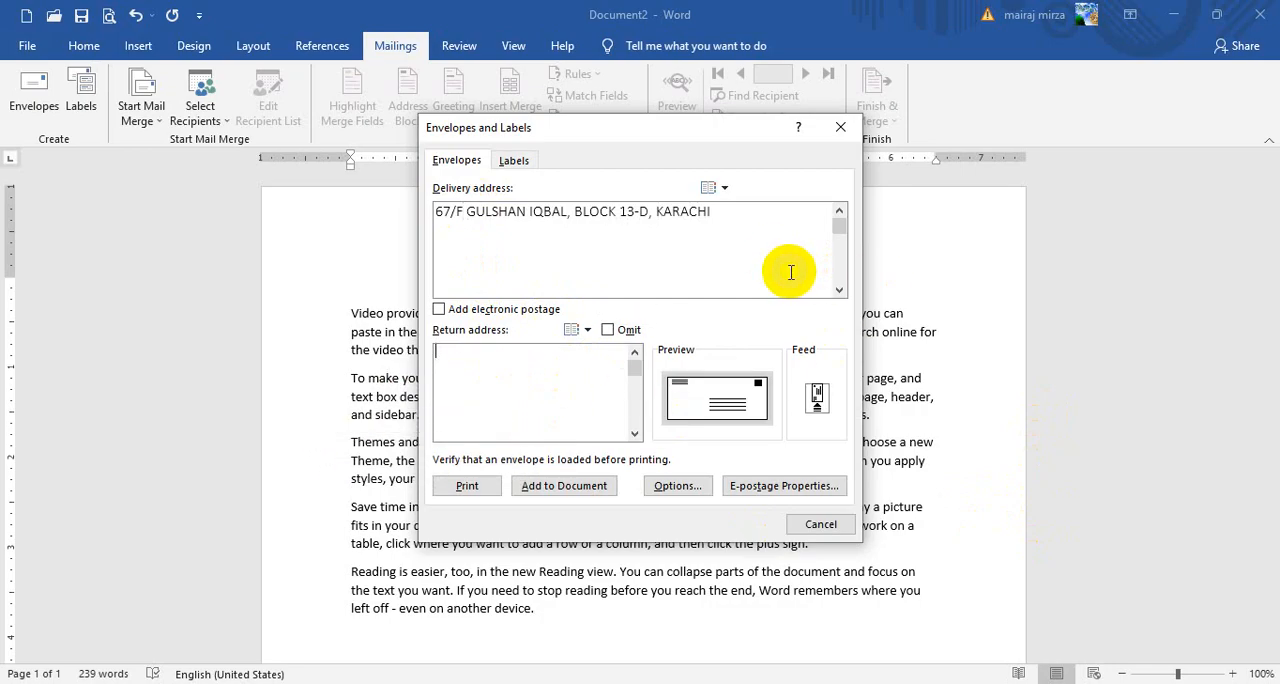
{"action": "type", "text": "4"}
{"action": "key", "text": "BackSpace"}
{"action": "type", "text": "A"}
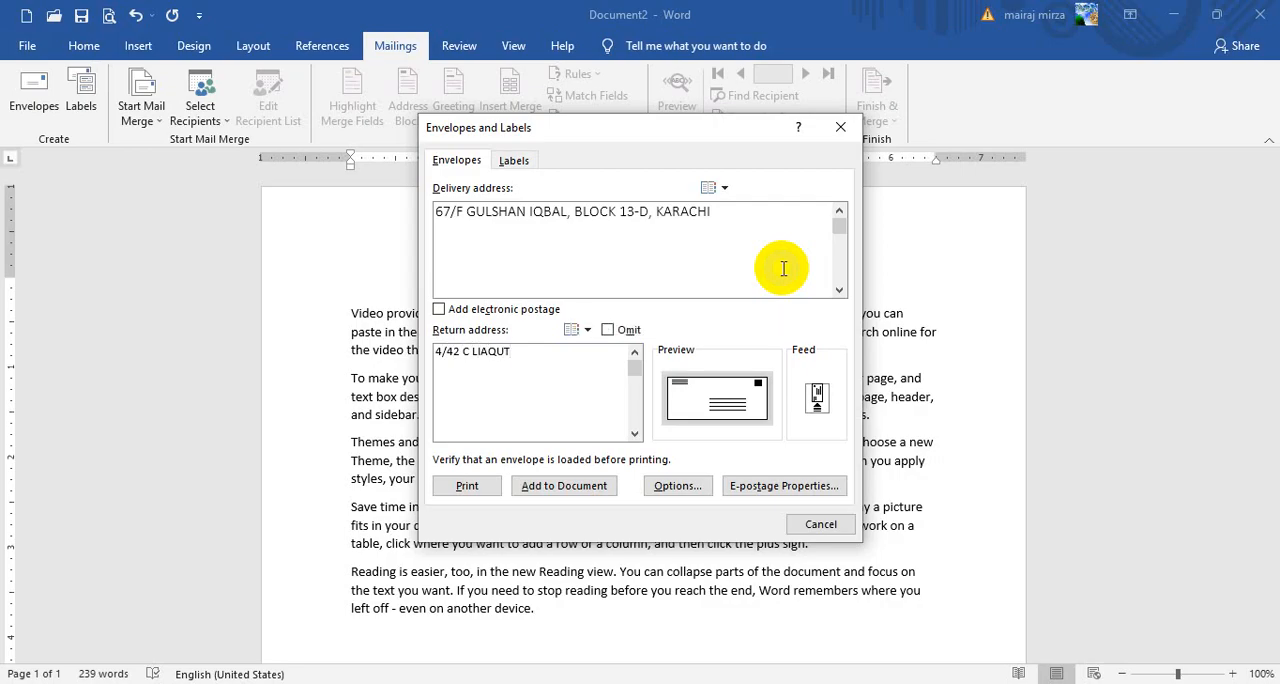
{"action": "type", "text": "QUT"}
{"action": "key", "text": "BackSpace"}
{"action": "type", "text": "ATABA"}
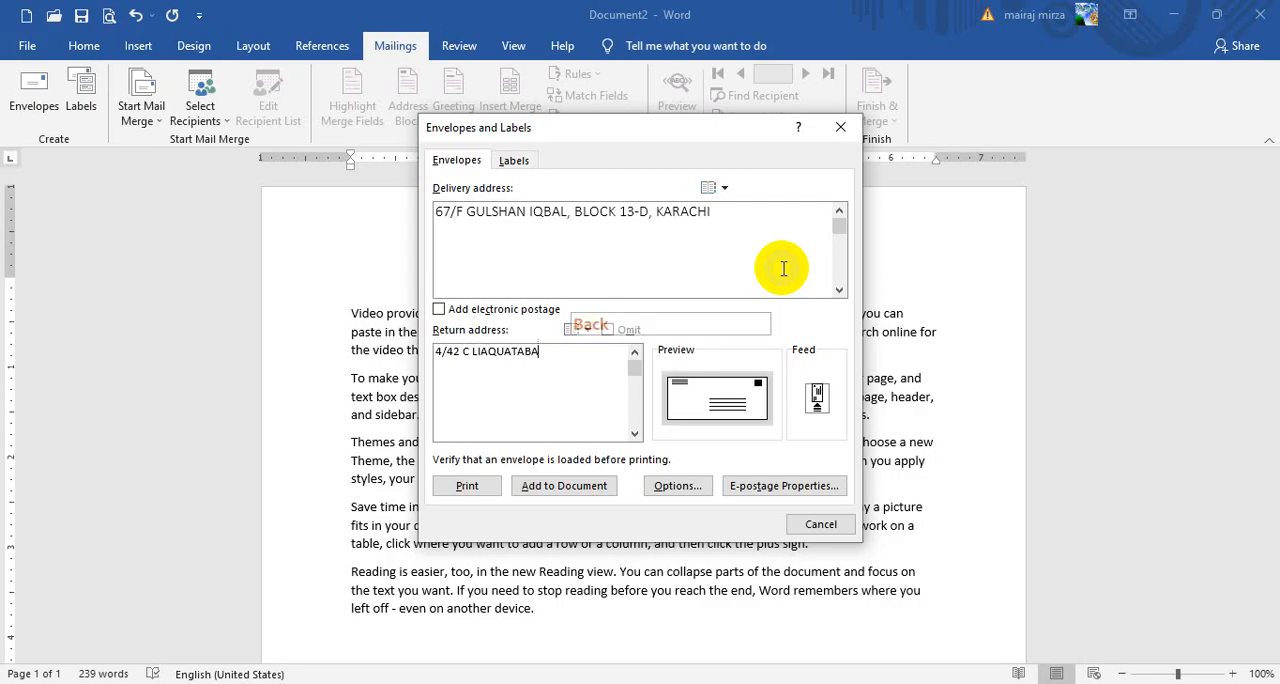
{"action": "type", "text": "D, KARACHI"}
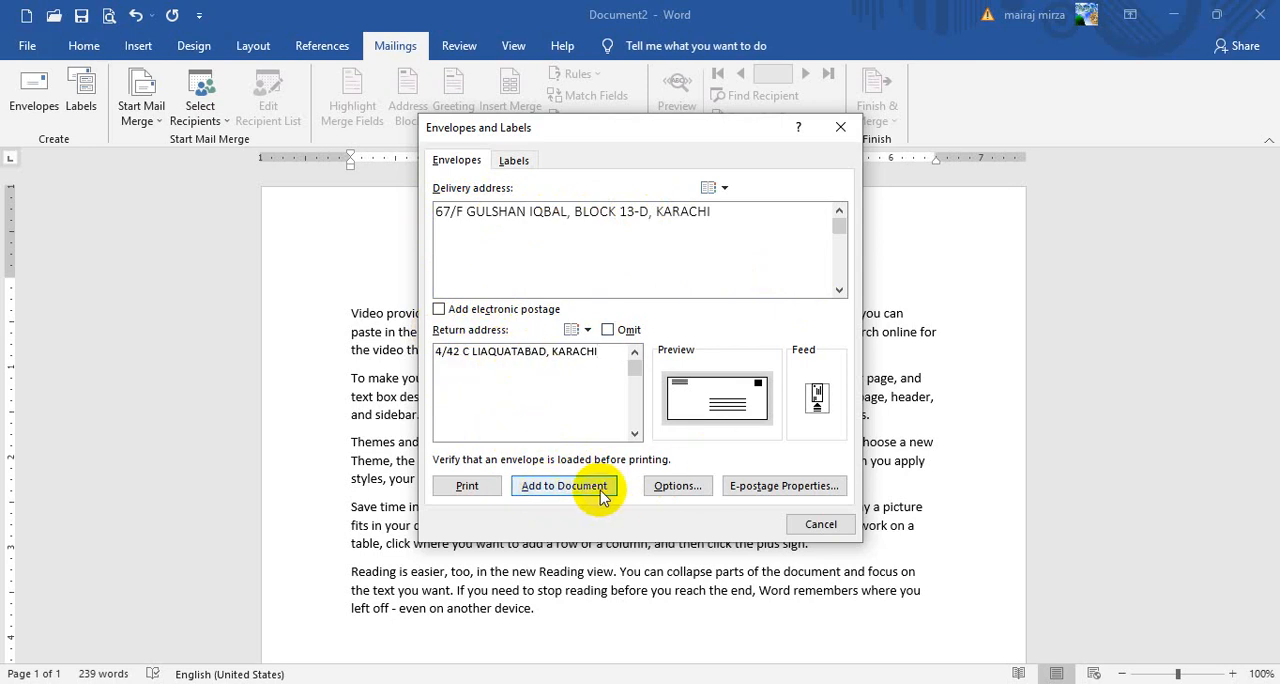
Add the envelope to the document, save its return address as the default, and review the envelope above the letter page
{"action": "left_click", "coordinate": [548, 497]}
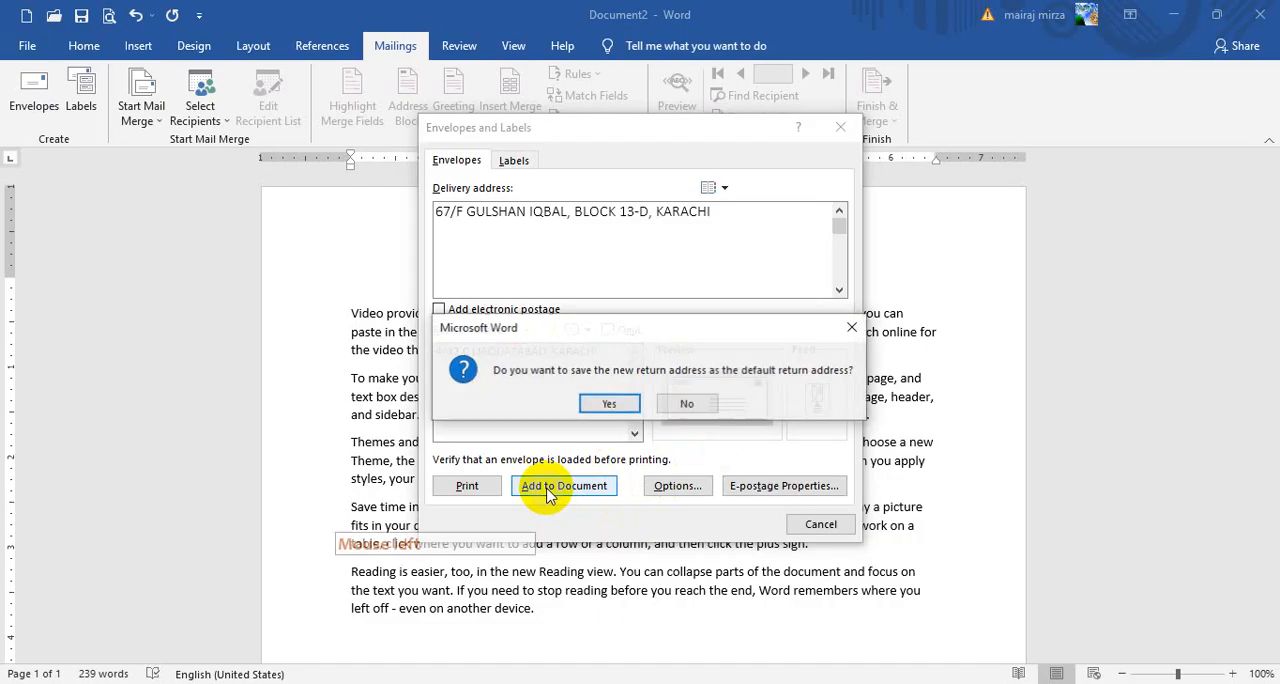
{"action": "left_click", "coordinate": [600, 403]}
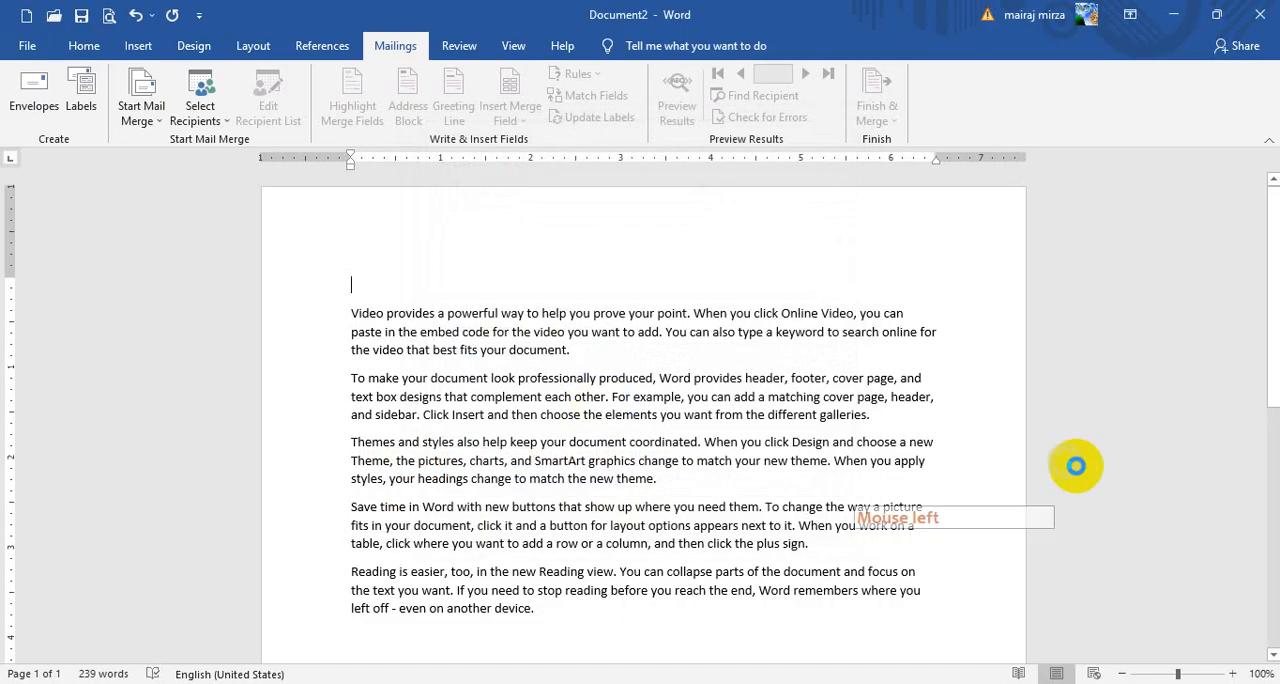
{"action": "left_click", "coordinate": [1122, 673]}
{"action": "left_click", "coordinate": [1122, 673]}
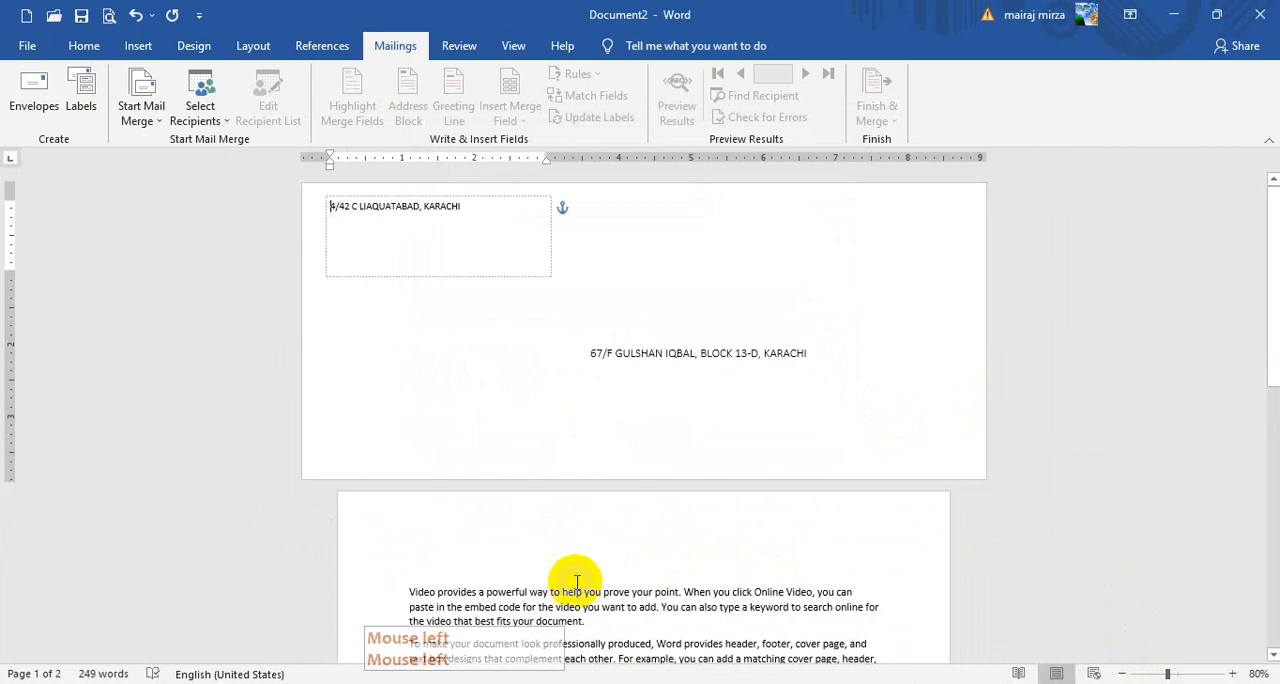
{"action": "scroll", "coordinate": [523, 431], "scroll_direction": "down", "scroll_amount": 2}
{"action": "scroll", "coordinate": [600, 312], "scroll_direction": "up", "scroll_amount": 2}
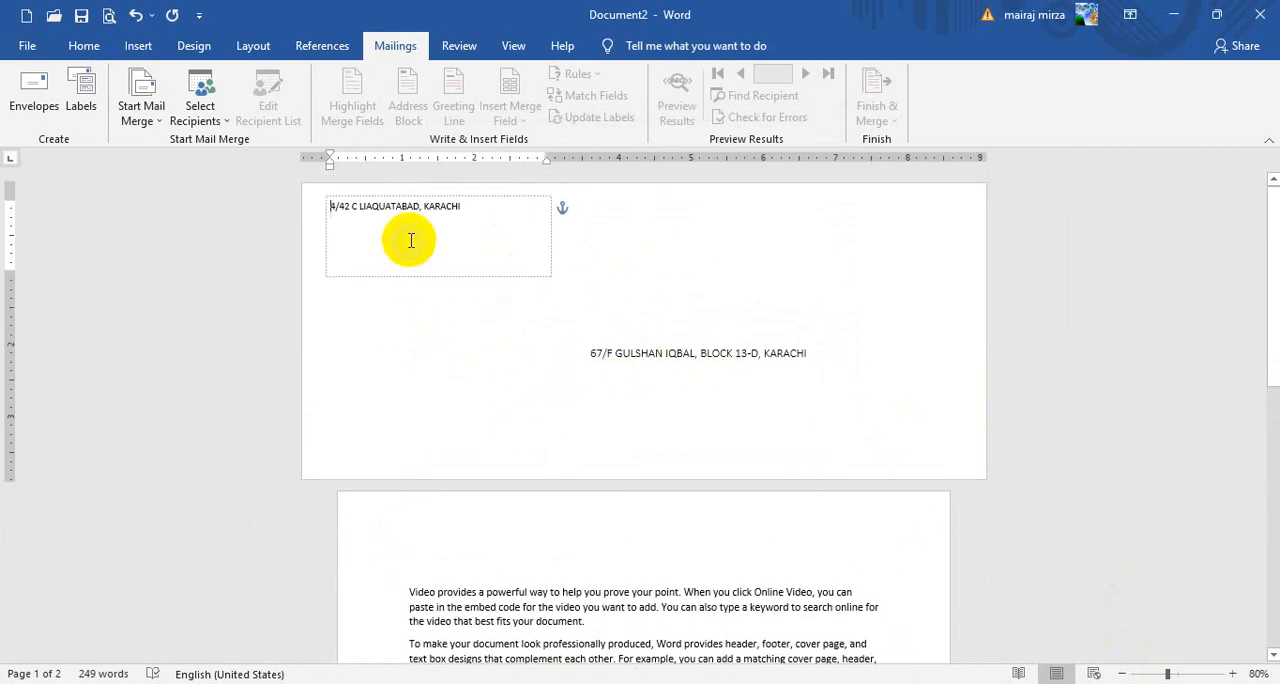
{"action": "left_click", "coordinate": [484, 575]}
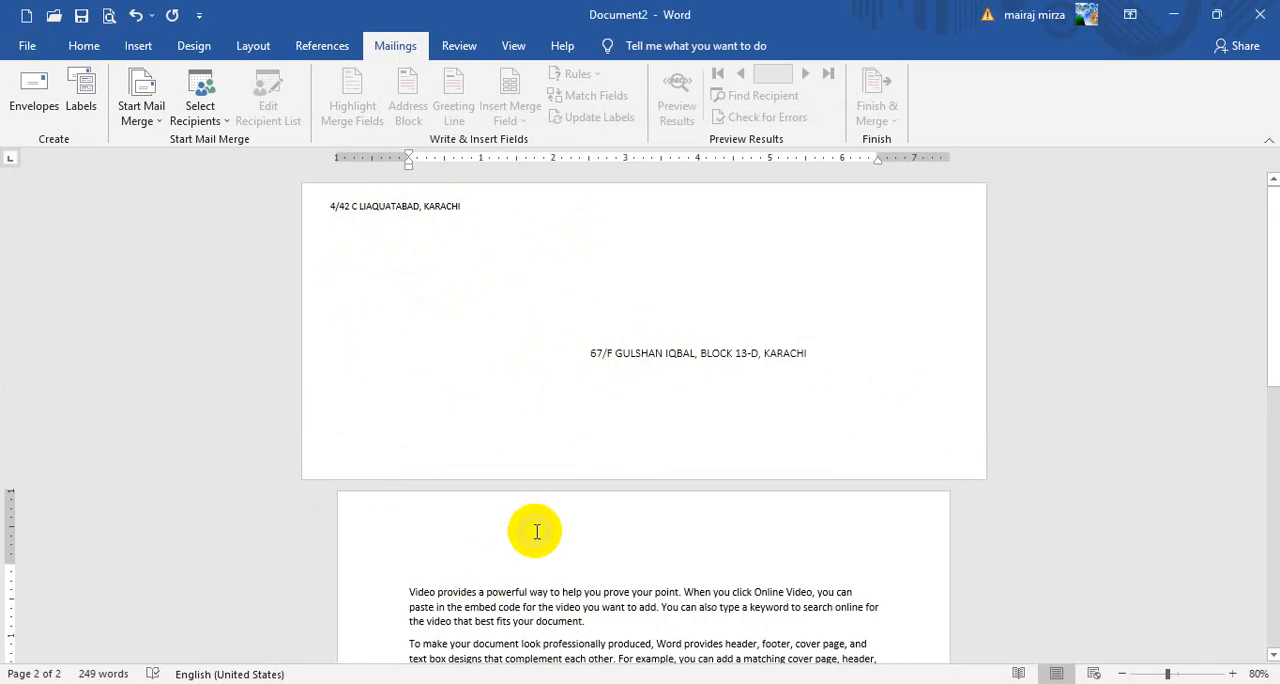
{"action": "scroll", "coordinate": [525, 460], "scroll_direction": "down", "scroll_amount": 3}
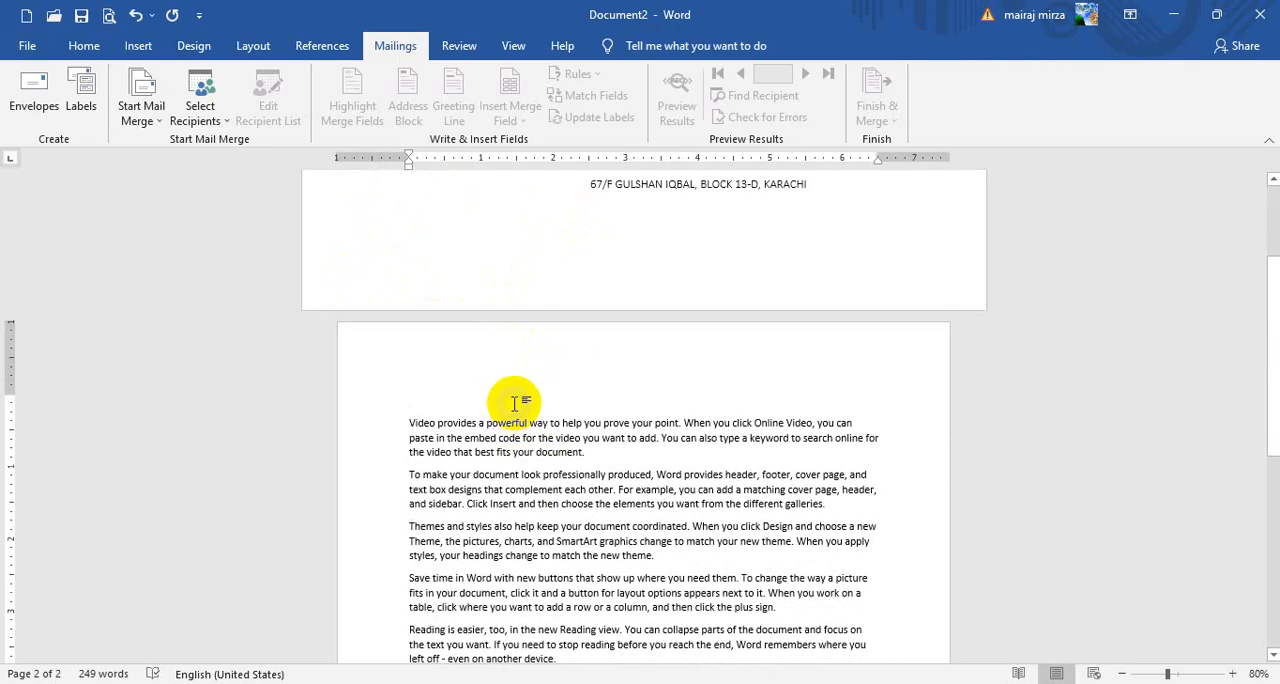
{"action": "scroll", "coordinate": [506, 403], "scroll_direction": "up", "scroll_amount": 3}
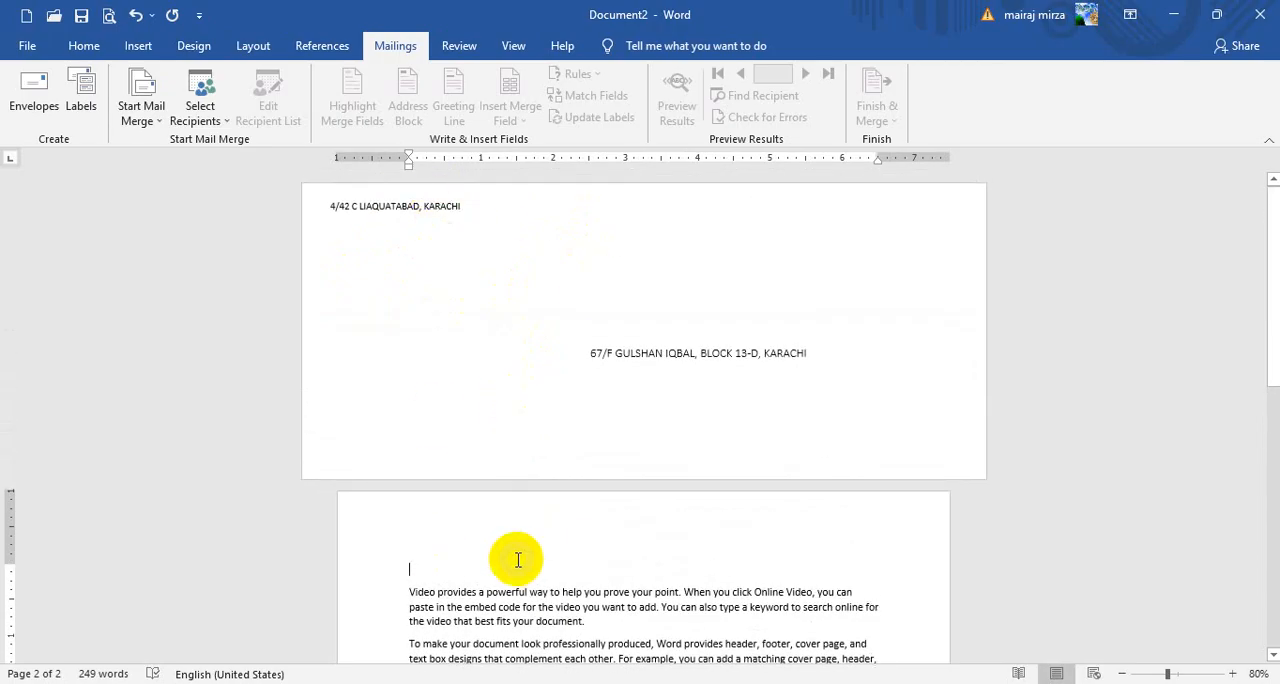
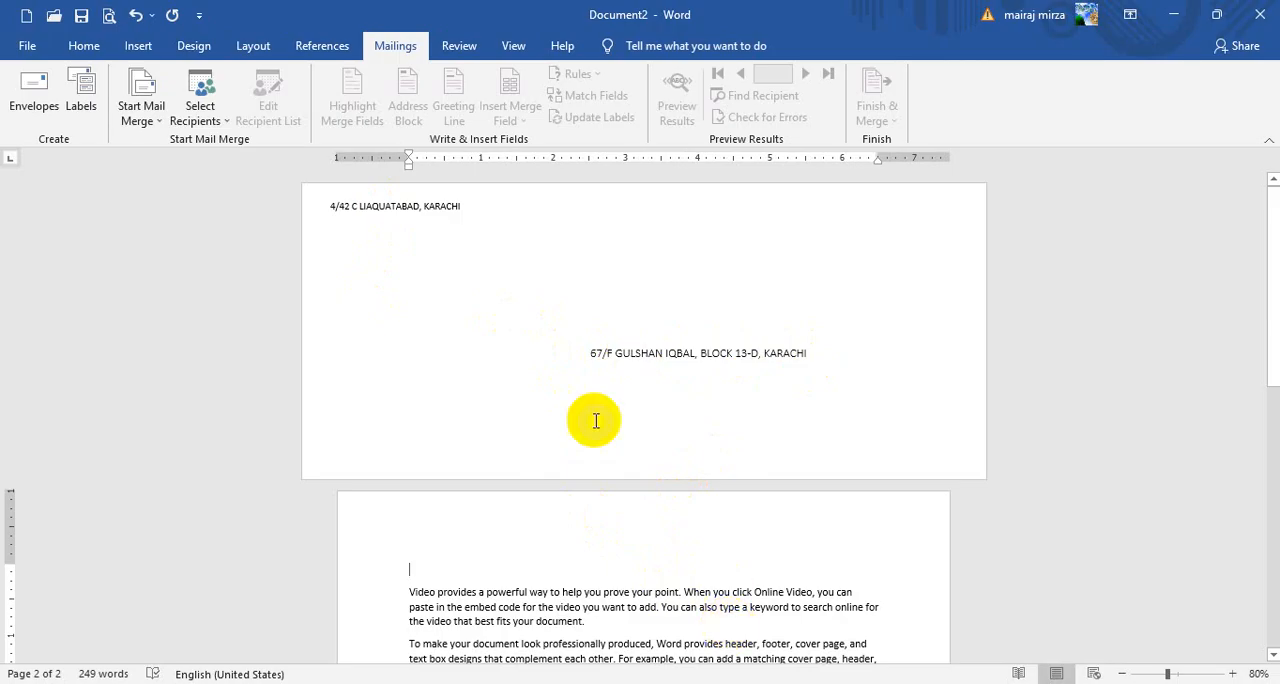
Start mailing labels with the recipient's address and choose the Microsoft 30 Per Page address label, 1" high and 2.63" wide
{"action": "left_click", "coordinate": [84, 100]}
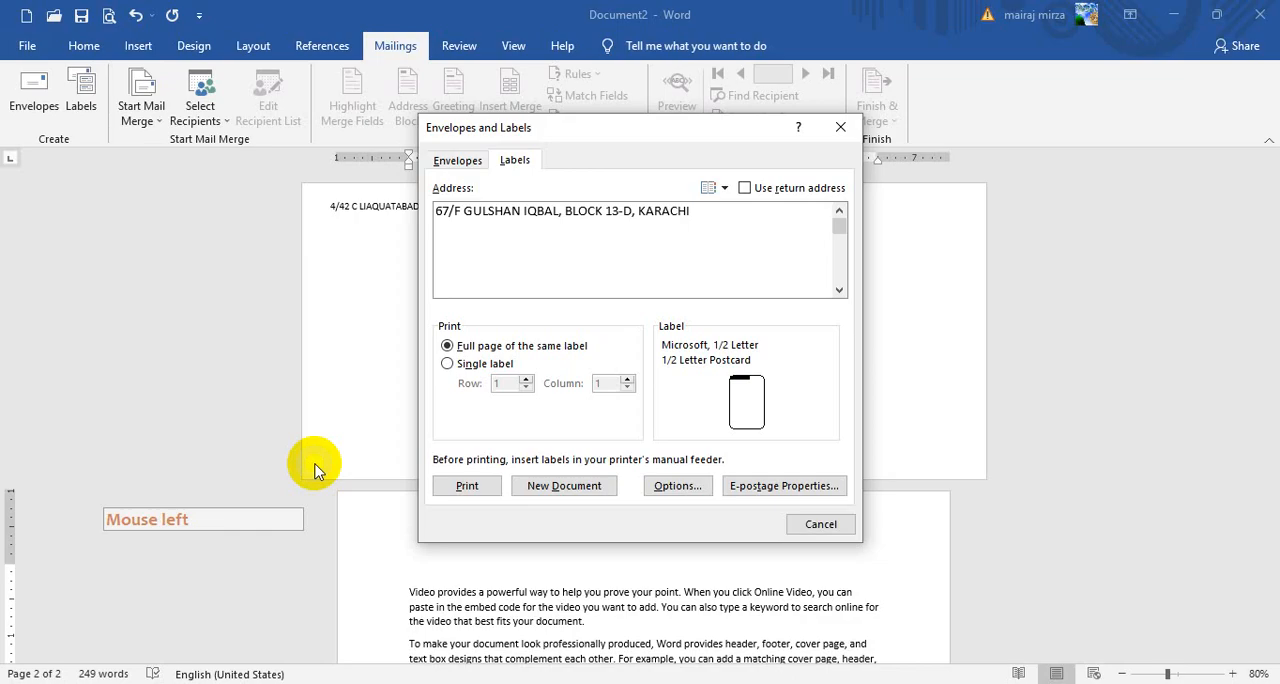
{"action": "left_click", "coordinate": [590, 137]}
{"action": "left_click_drag", "start_coordinate": [590, 137], "coordinate": [670, 171]}
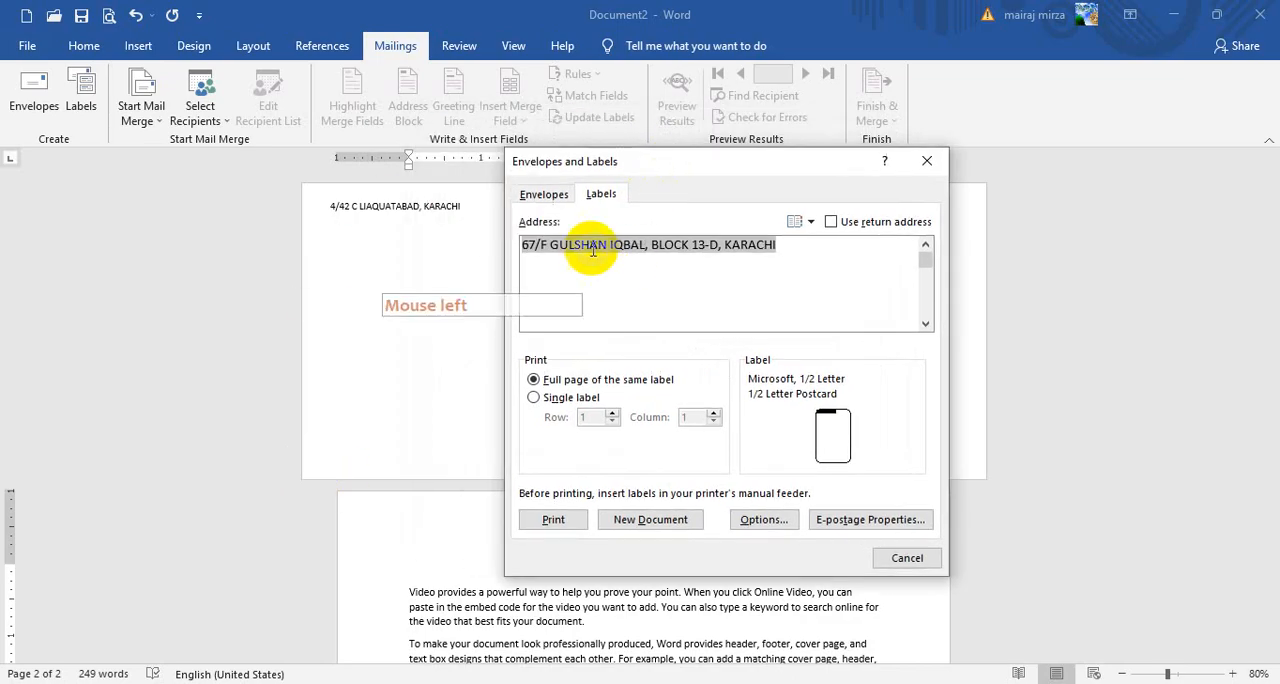
{"action": "left_click_drag", "start_coordinate": [522, 245], "coordinate": [777, 246]}
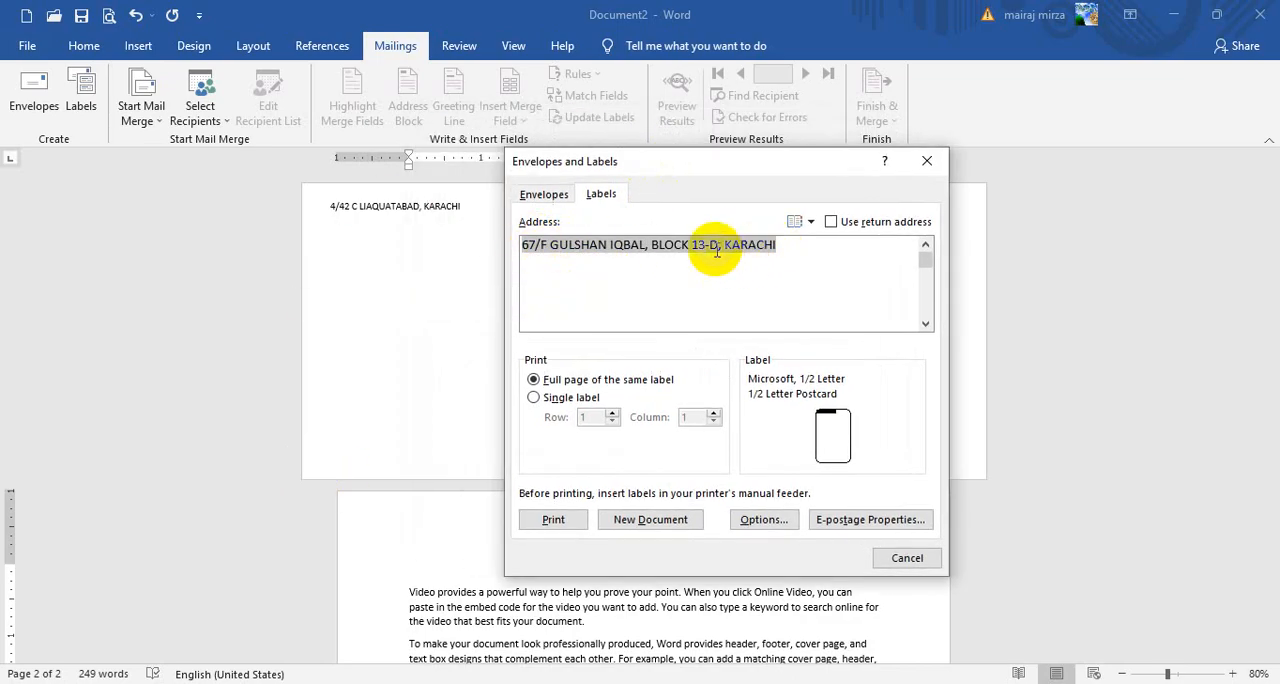
{"action": "left_click_drag", "start_coordinate": [678, 165], "coordinate": [660, 140]}
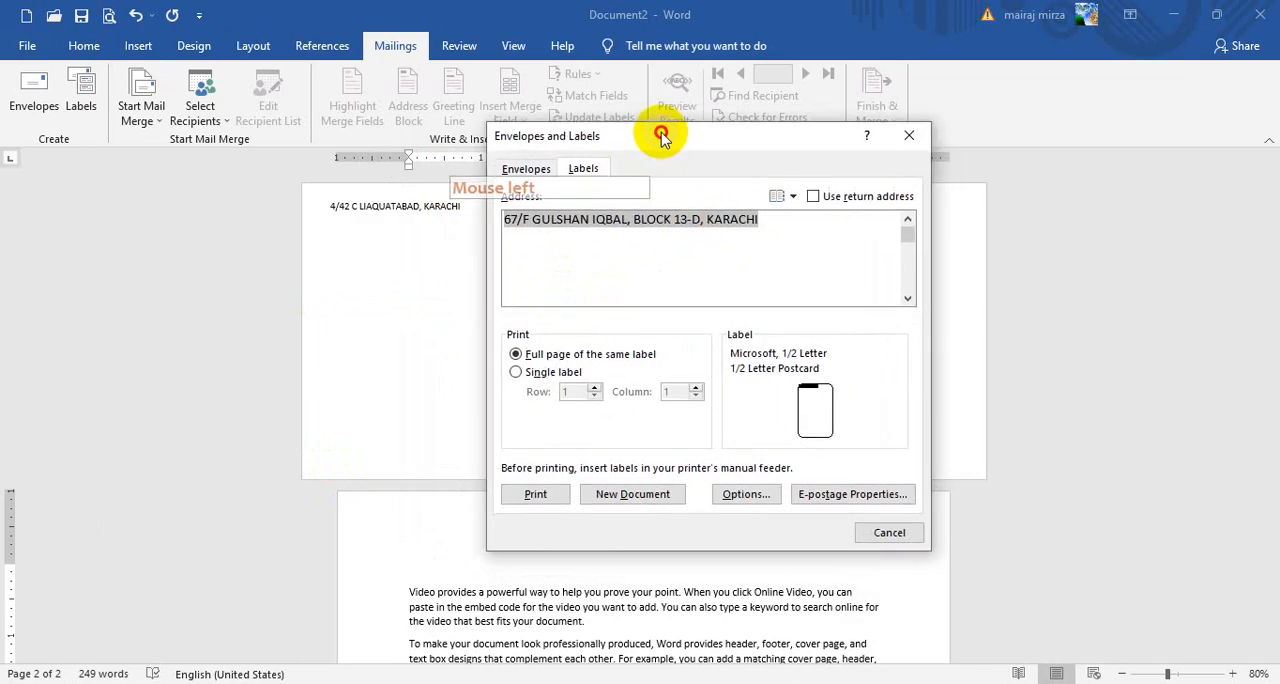
{"action": "left_click", "coordinate": [742, 495]}
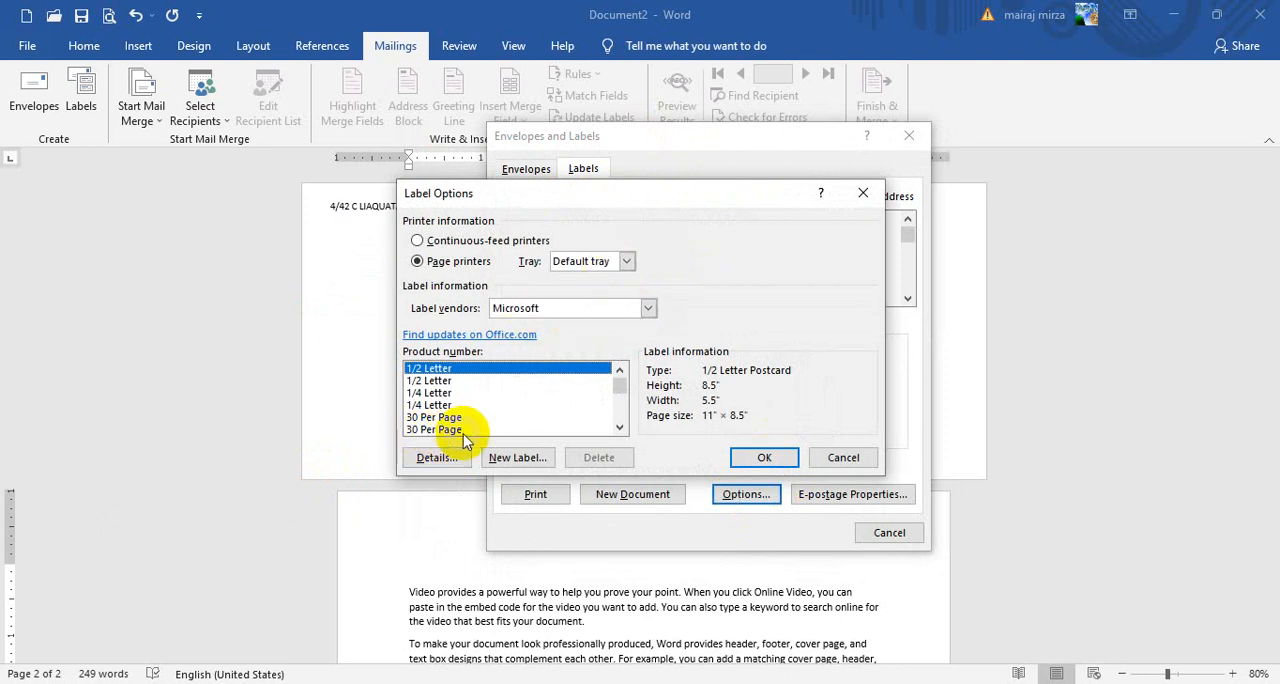
{"action": "left_click", "coordinate": [428, 430]}
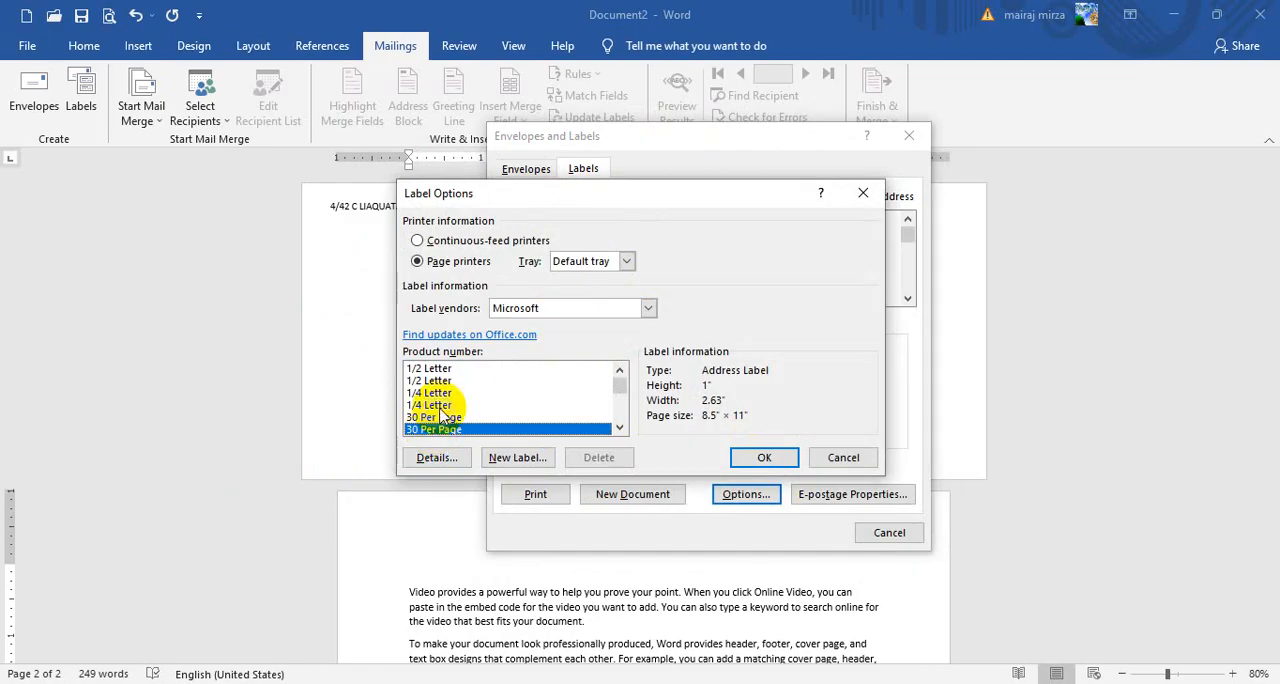
{"action": "left_click", "coordinate": [752, 462]}
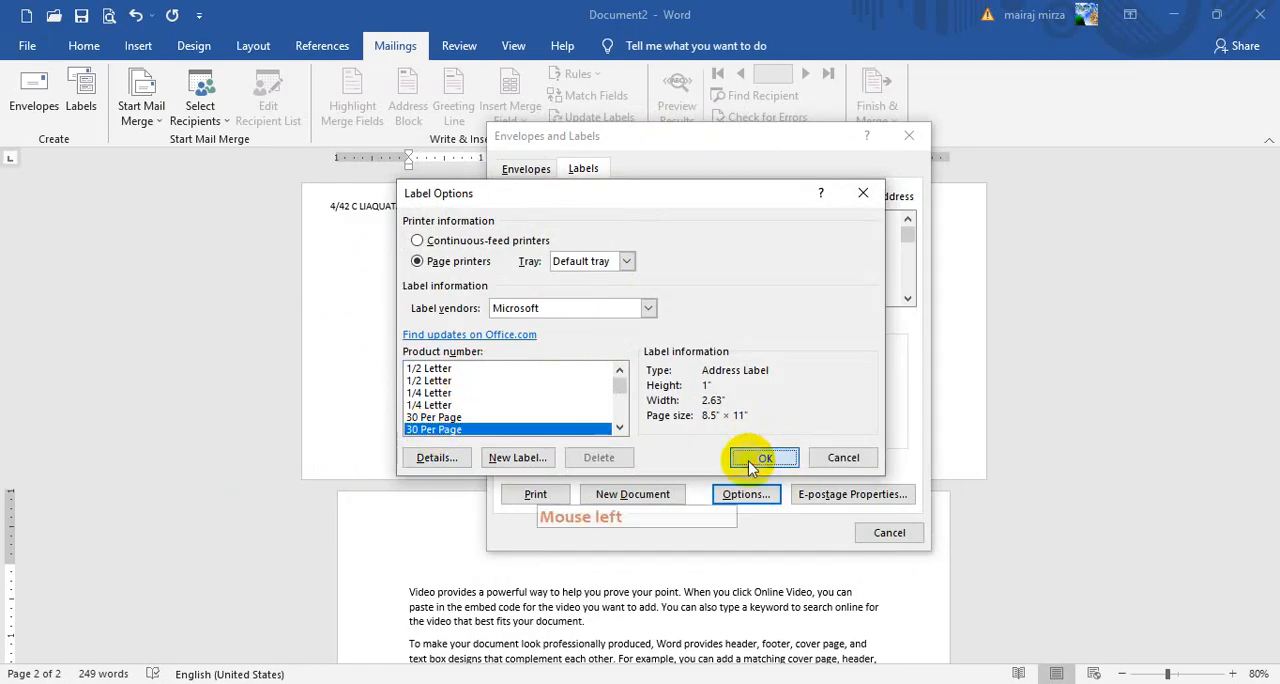
Generate a new document with a full page of the same address label and look over the whole sheet
{"action": "left_click", "coordinate": [627, 497]}
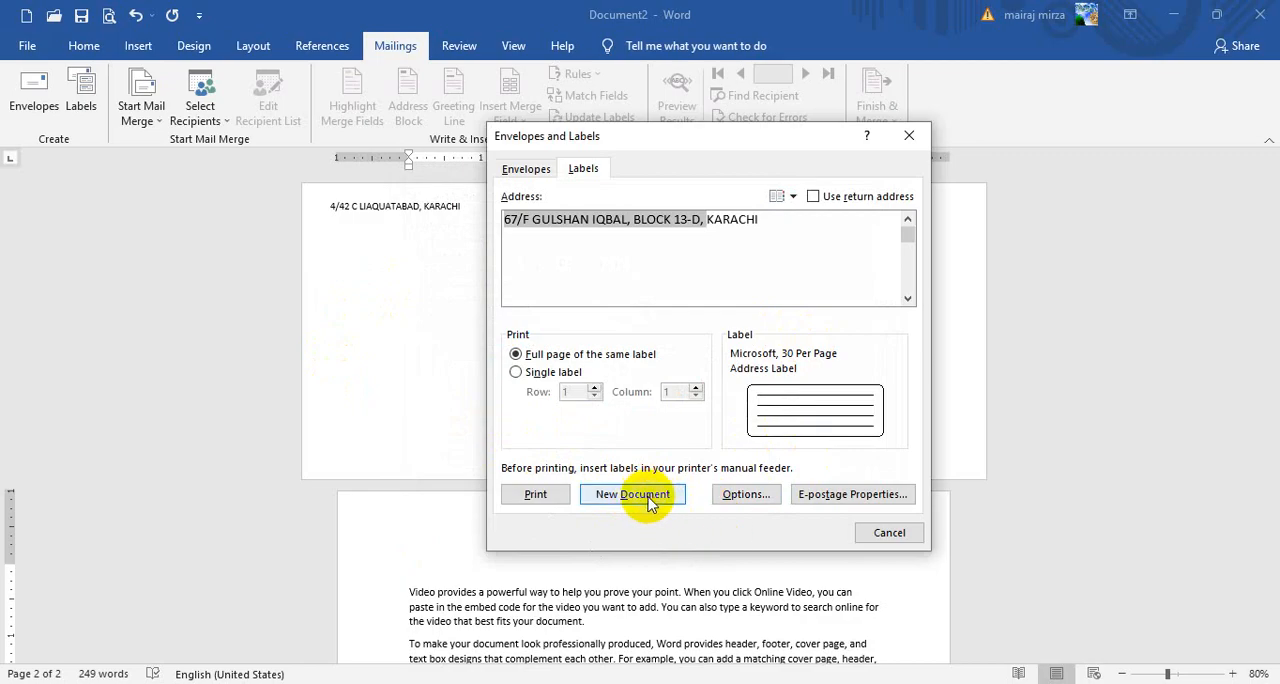
{"action": "left_click", "coordinate": [632, 494]}
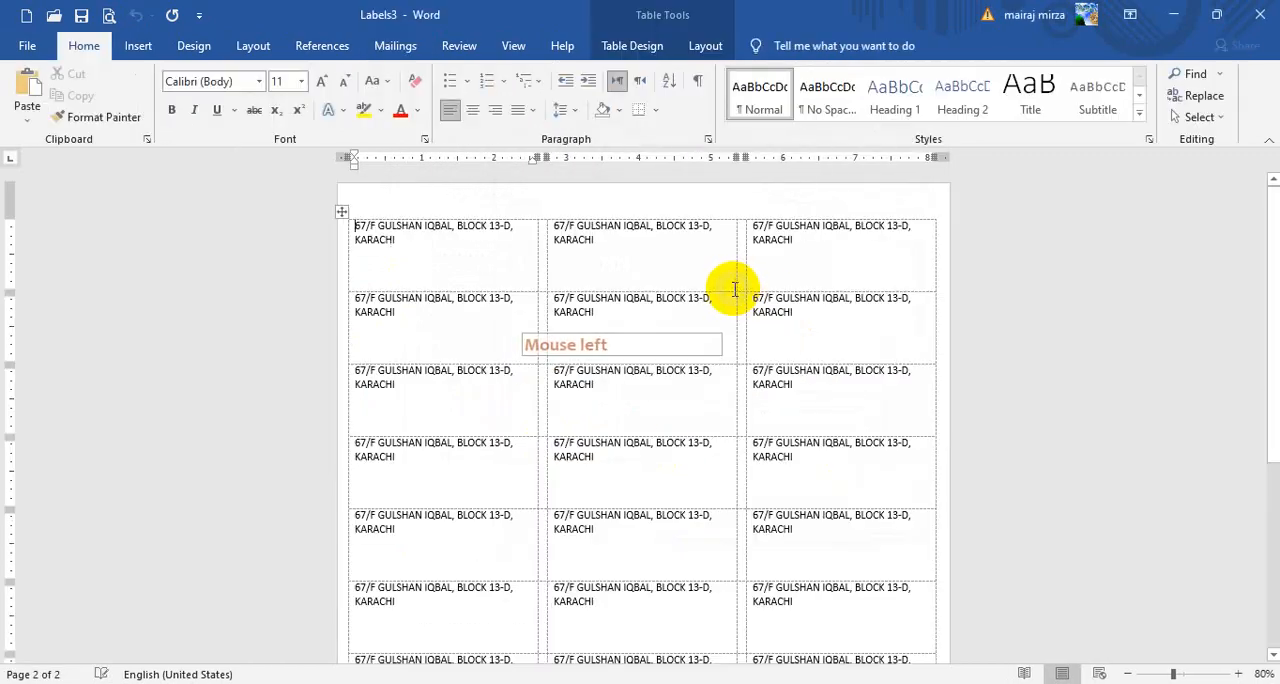
{"action": "scroll", "coordinate": [820, 425], "scroll_direction": "down", "scroll_amount": 1}
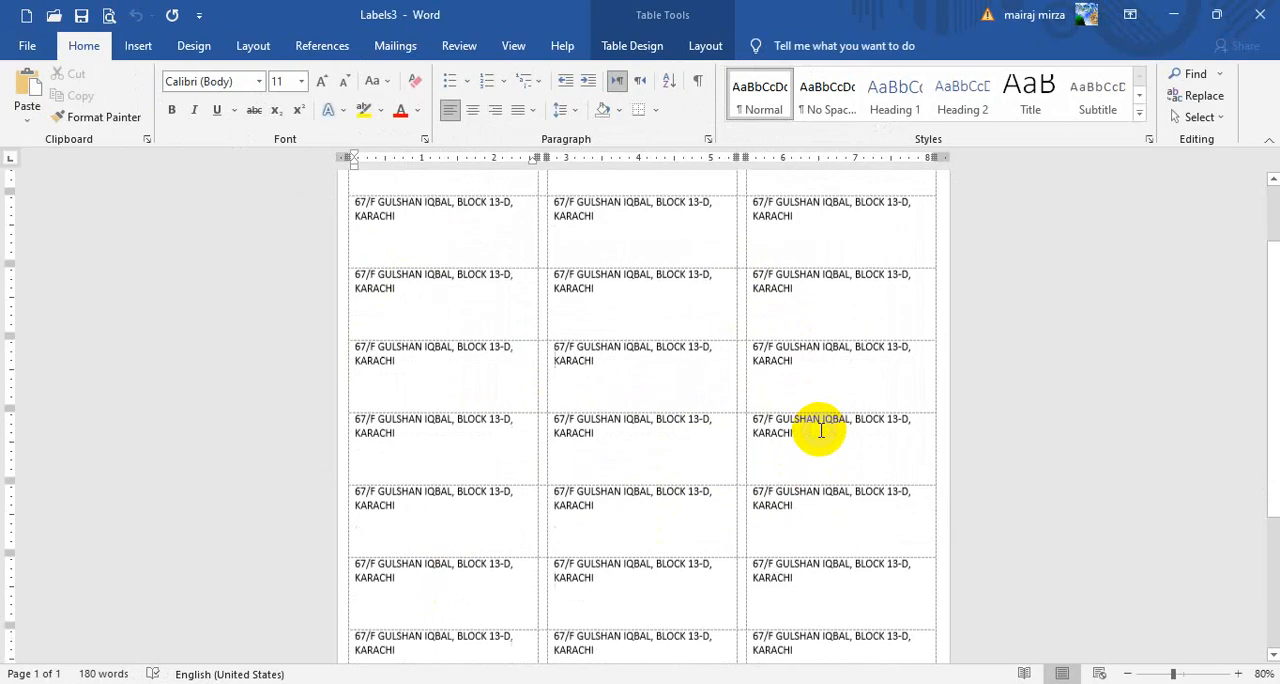
{"action": "scroll", "coordinate": [820, 430], "scroll_direction": "down", "scroll_amount": 4}
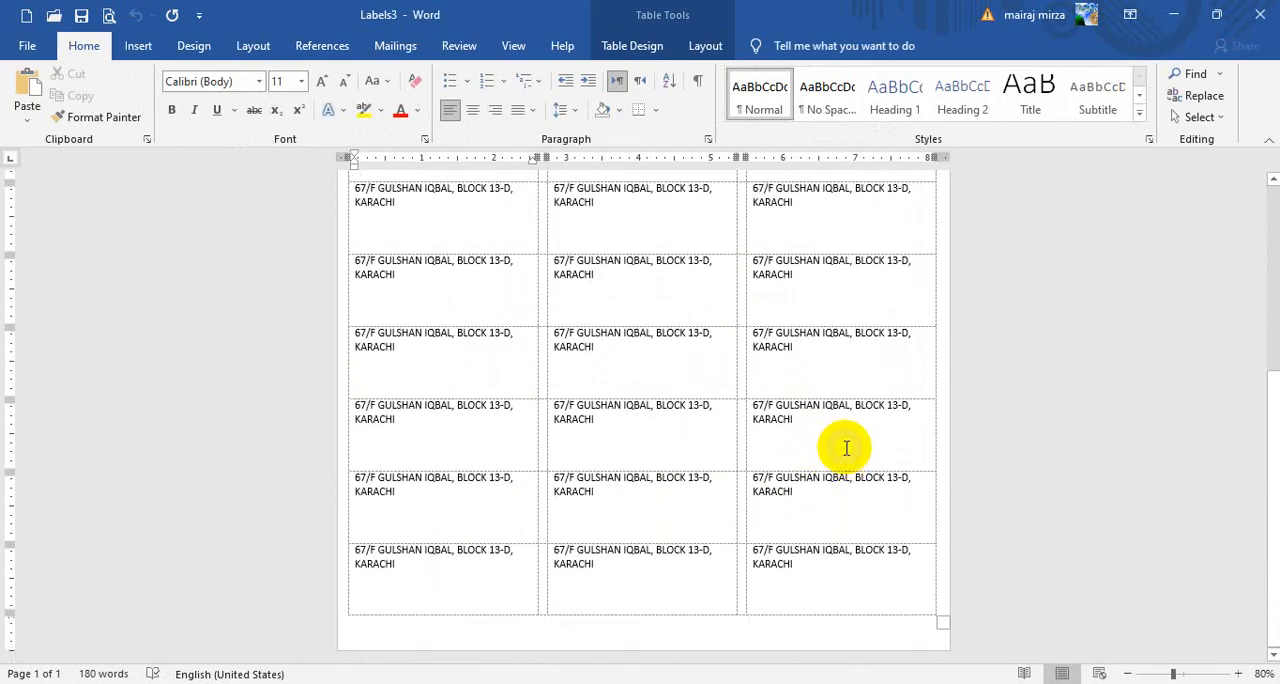
{"action": "scroll", "coordinate": [846, 446], "scroll_direction": "up", "scroll_amount": 5}
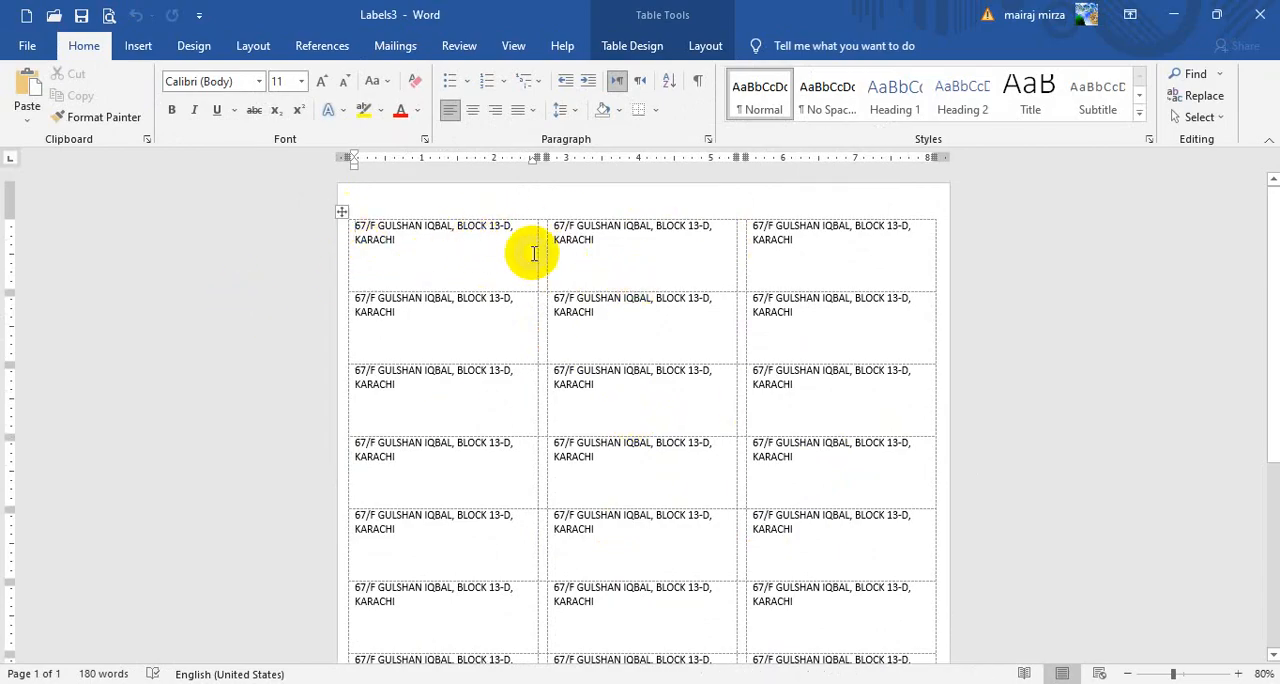
Centre the address text horizontally and vertically in every cell of the label table
{"action": "left_click", "coordinate": [340, 212]}
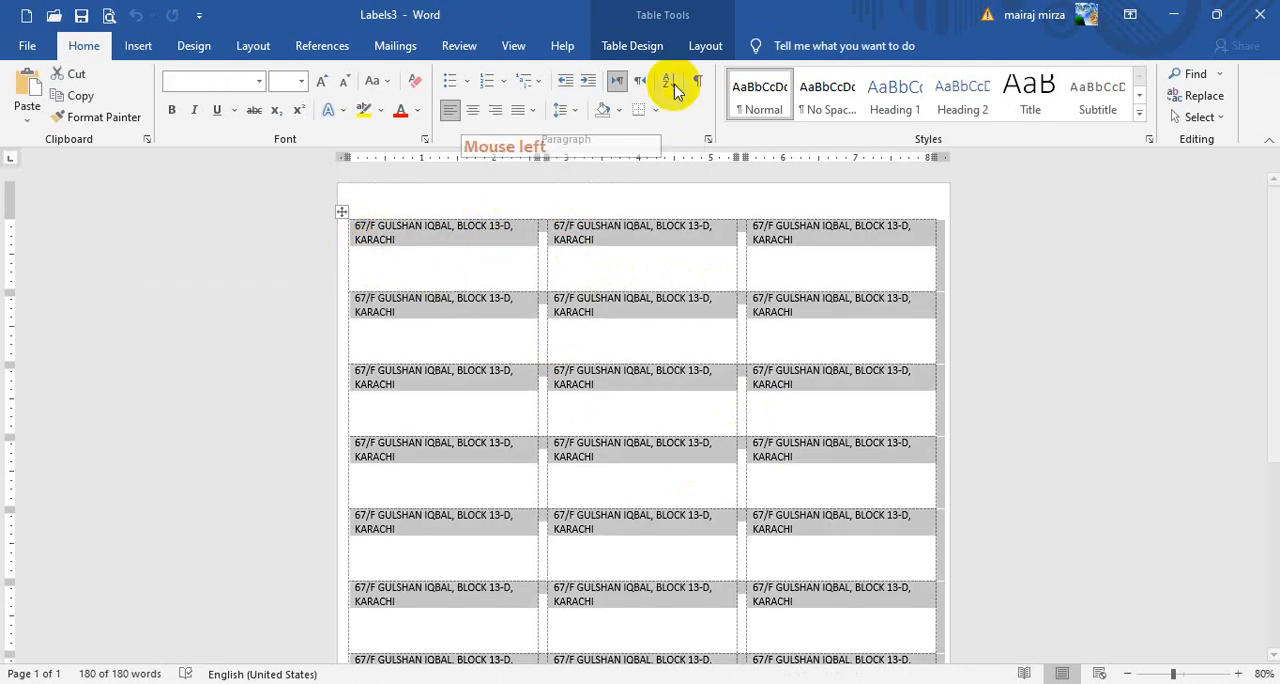
{"action": "left_click", "coordinate": [705, 46]}
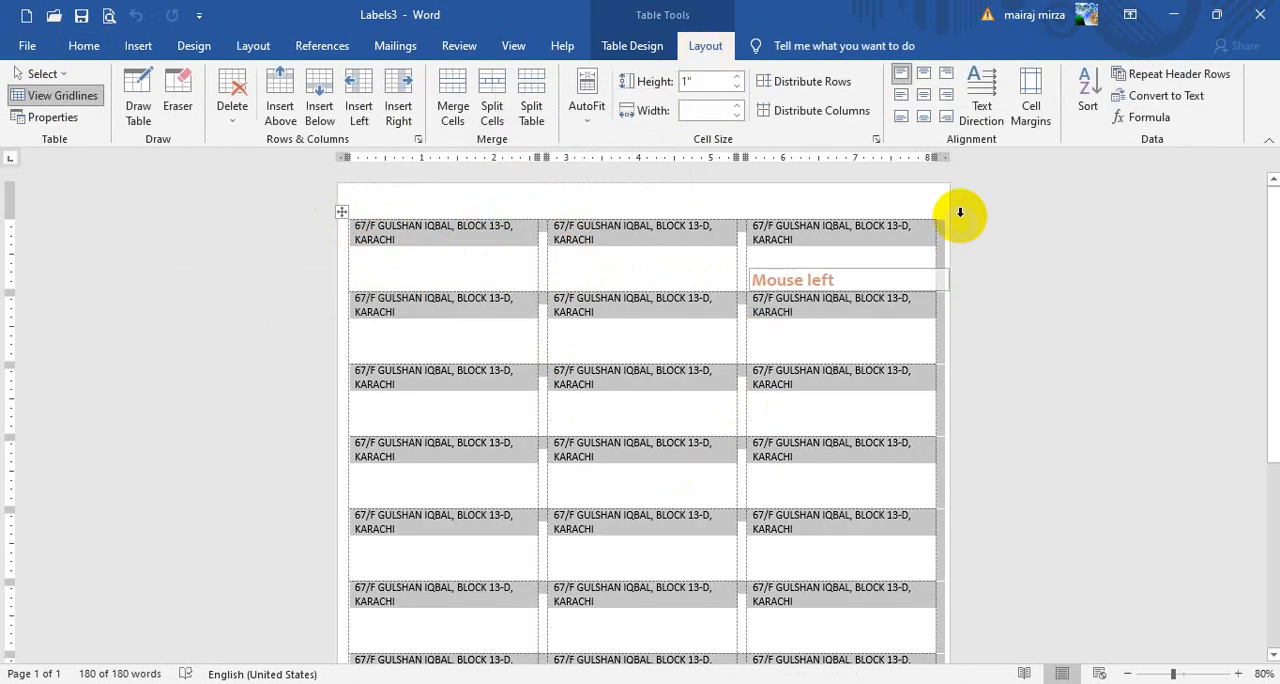
{"action": "left_click", "coordinate": [924, 97]}
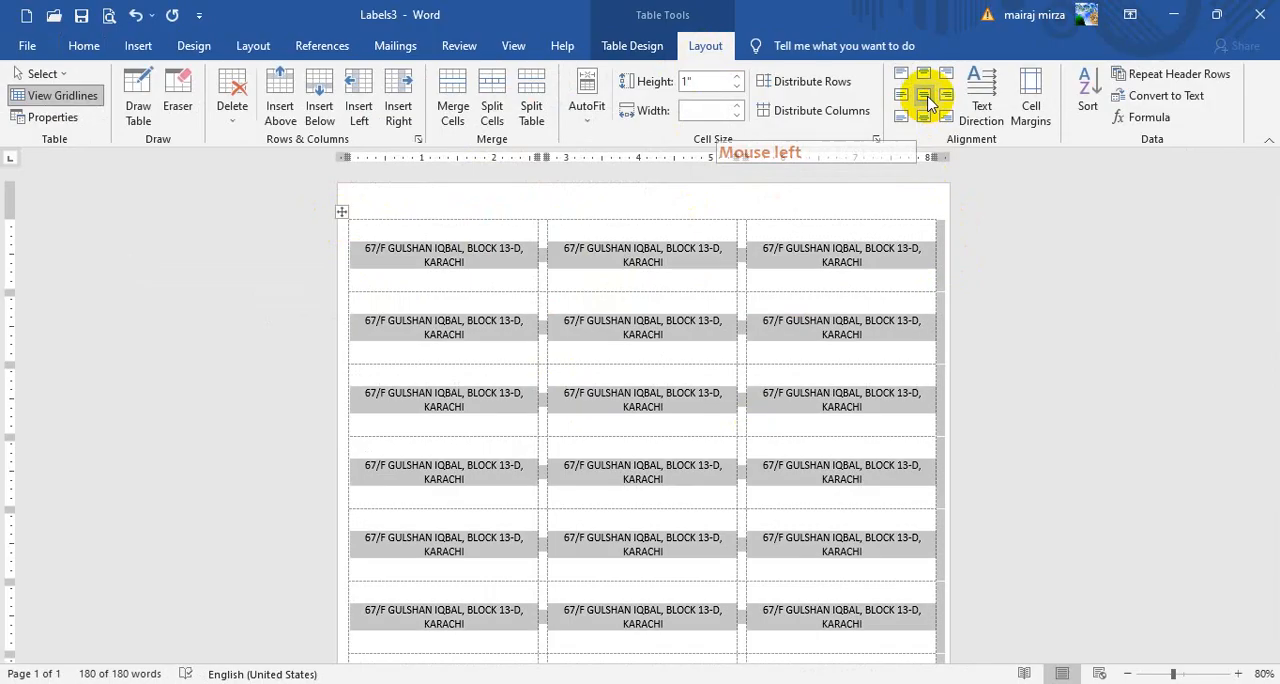
Enlarge the text of all labels to 16 pt, make it bold, and check the formatted sheet
{"action": "left_click", "coordinate": [84, 46]}
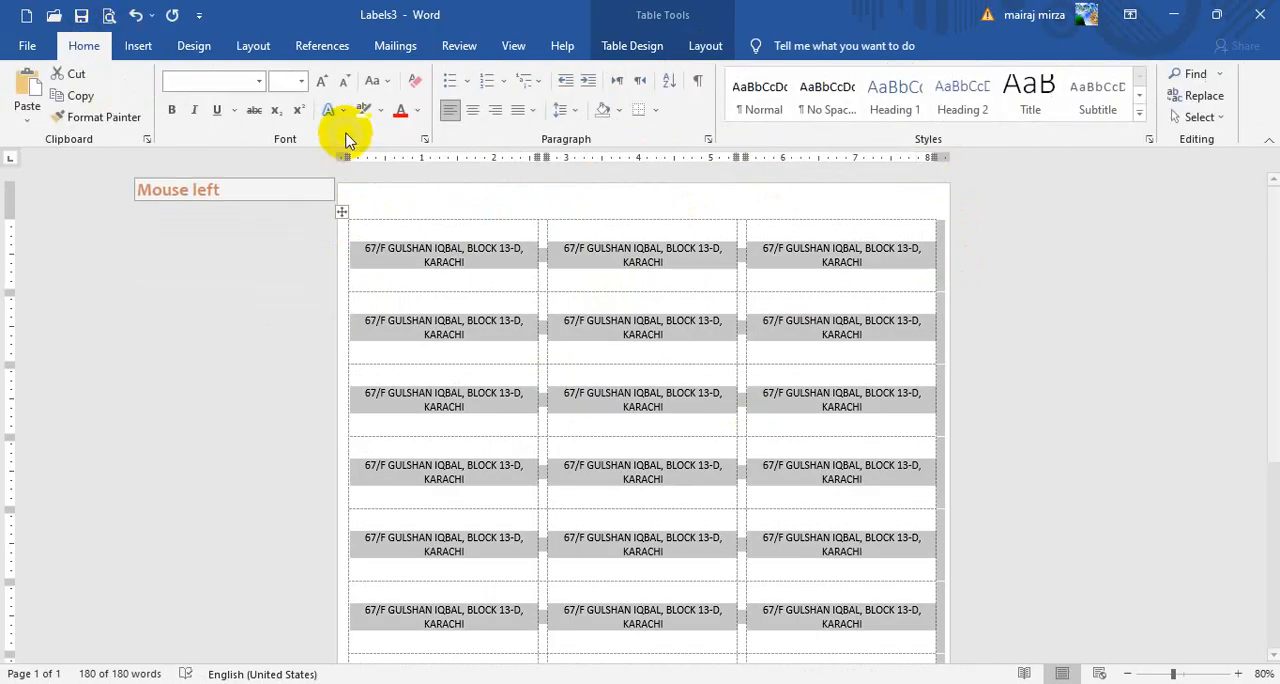
{"action": "left_click", "coordinate": [322, 83]}
{"action": "left_click", "coordinate": [322, 83]}
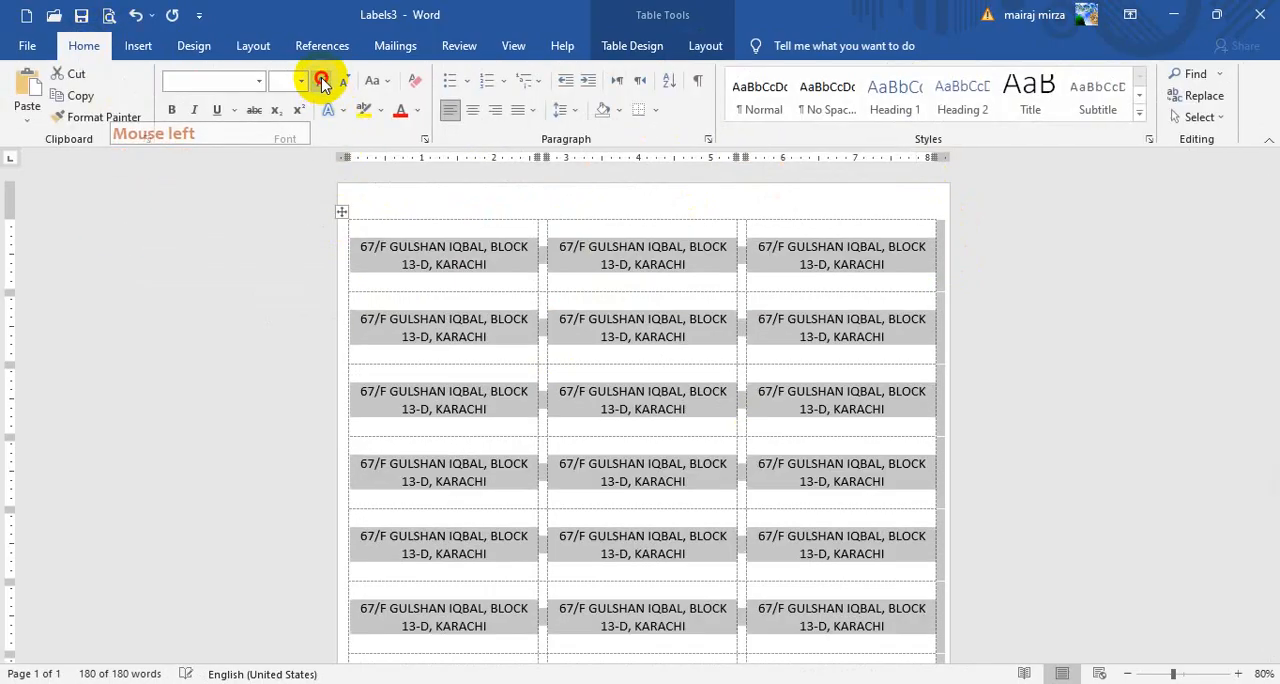
{"action": "left_click", "coordinate": [322, 83]}
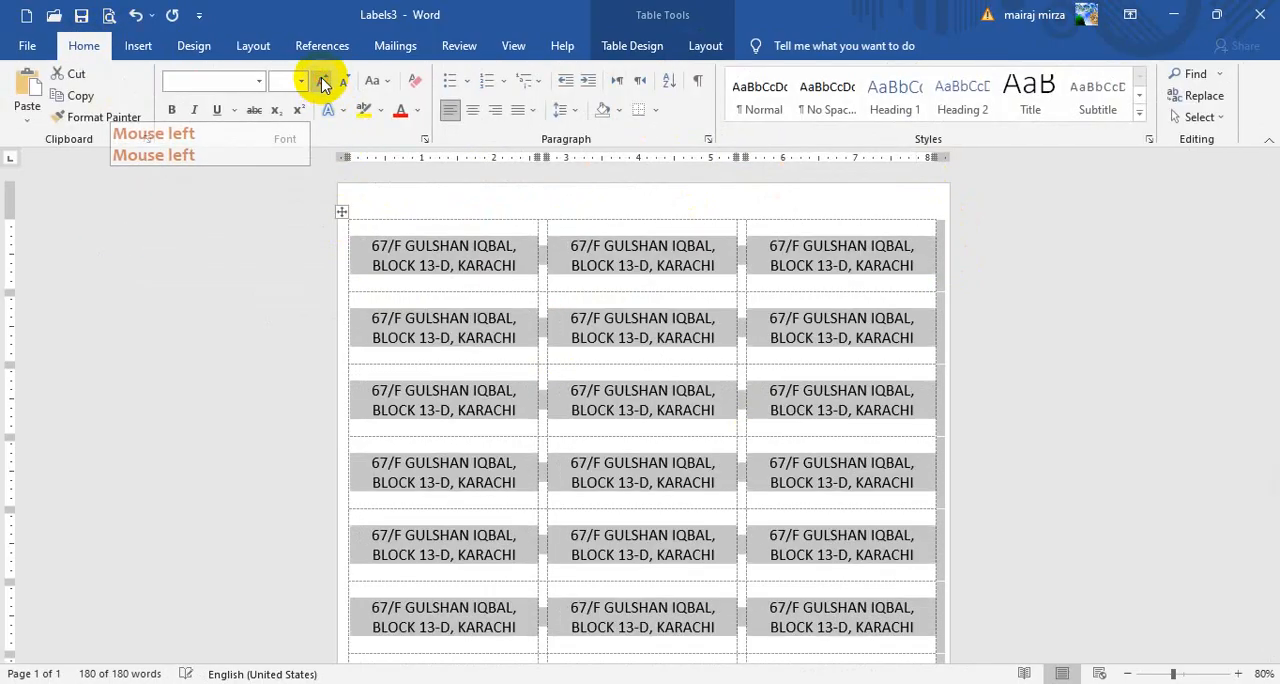
{"action": "left_click", "coordinate": [171, 110]}
{"action": "left_click", "coordinate": [730, 275]}
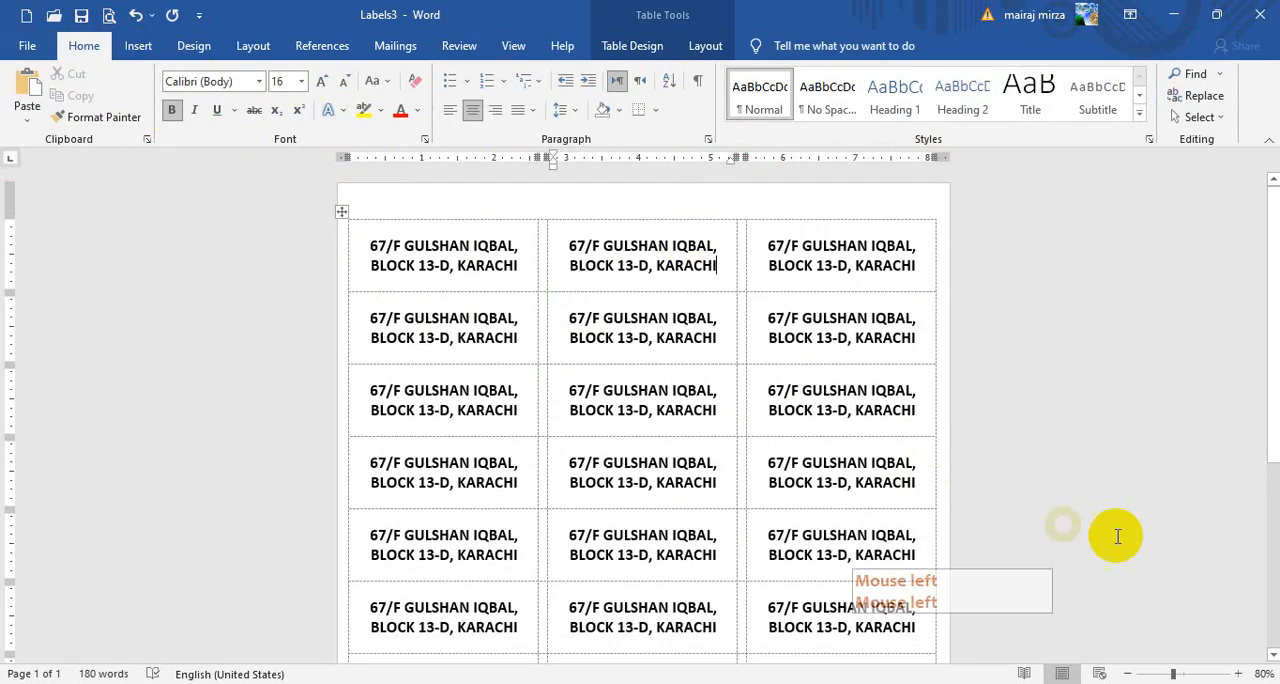
{"action": "left_click", "coordinate": [1273, 655]}
{"action": "scroll", "coordinate": [1032, 440], "scroll_direction": "down", "scroll_amount": 2}
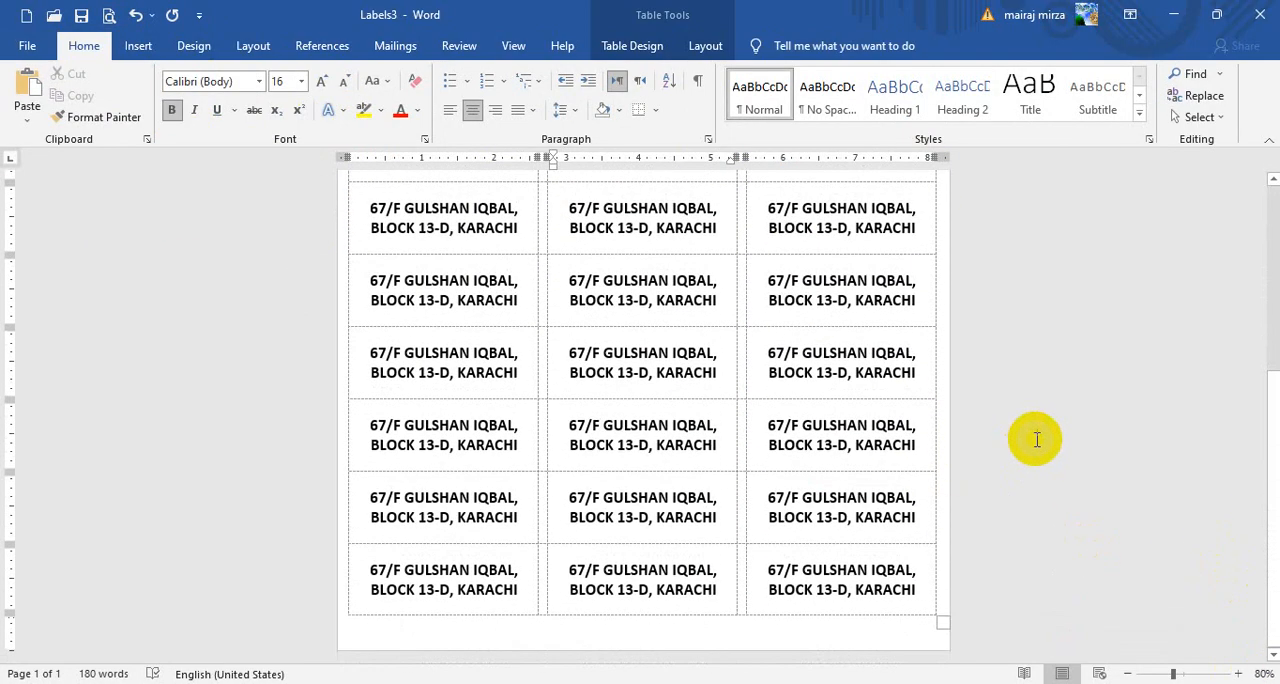
{"action": "scroll", "coordinate": [1010, 443], "scroll_direction": "up", "scroll_amount": 5}
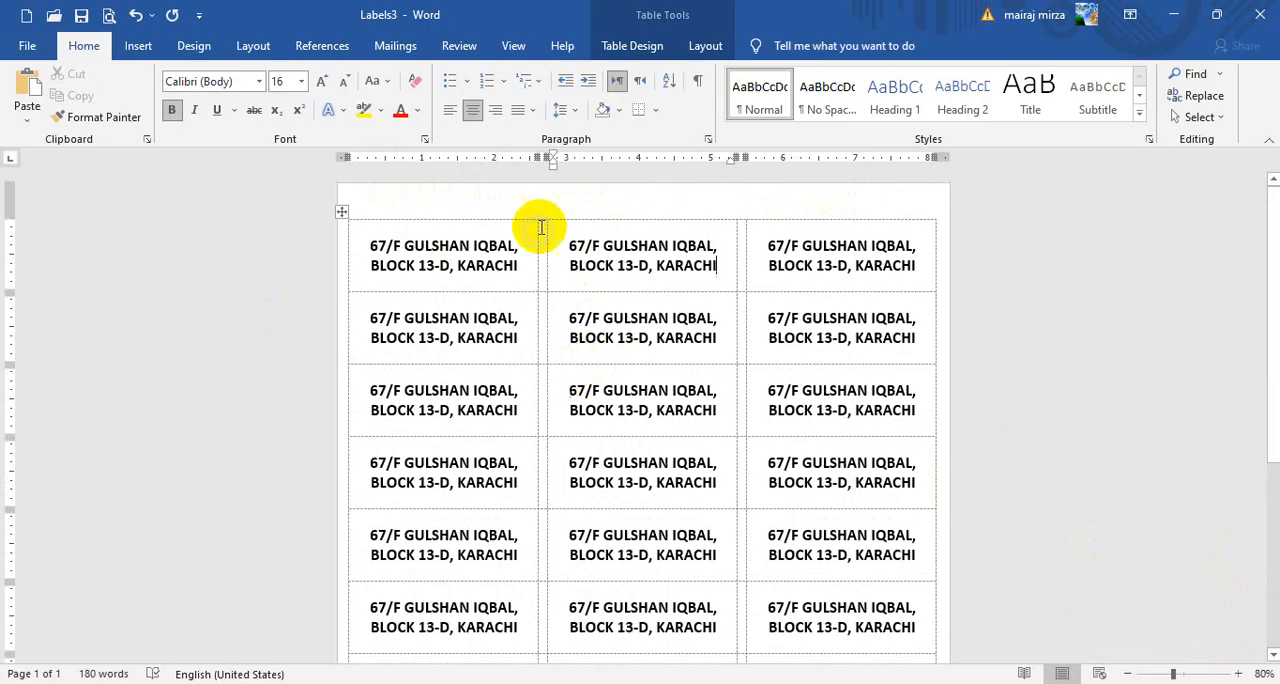
Switch back to Document2, review the envelope and letter page, and set the zoom to 100%
{"action": "mouse_move", "coordinate": [548, 213]}
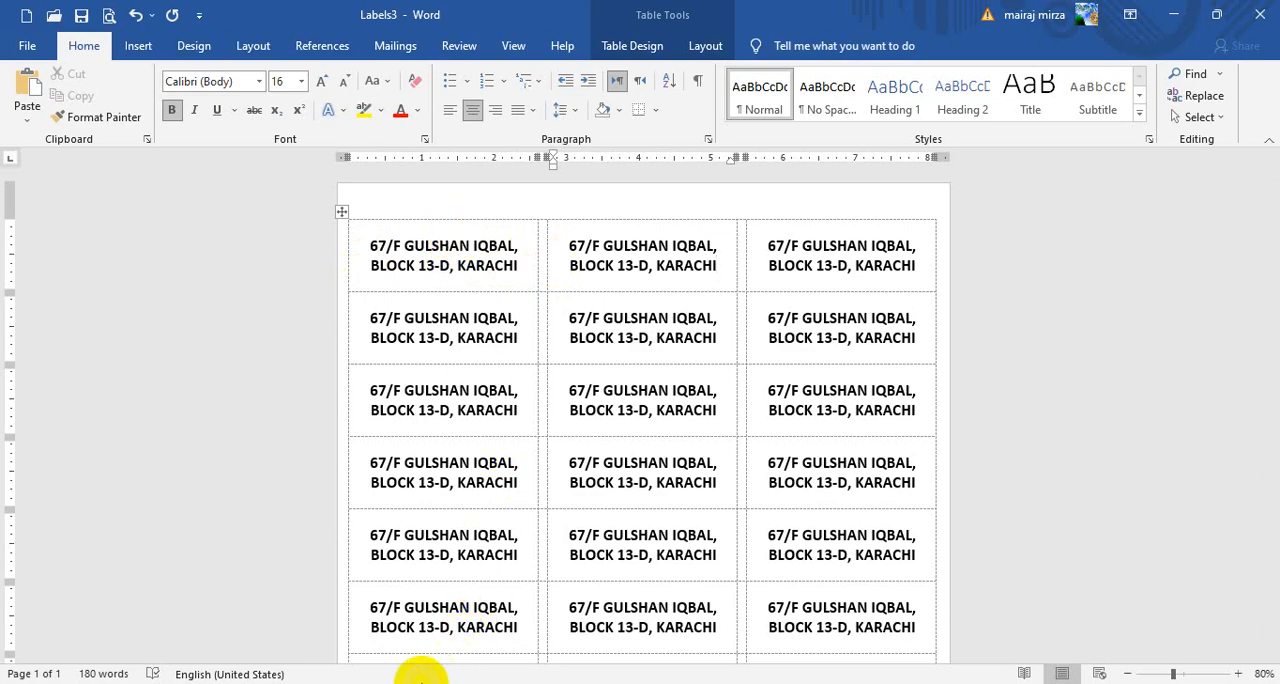
{"action": "mouse_move", "coordinate": [393, 683]}
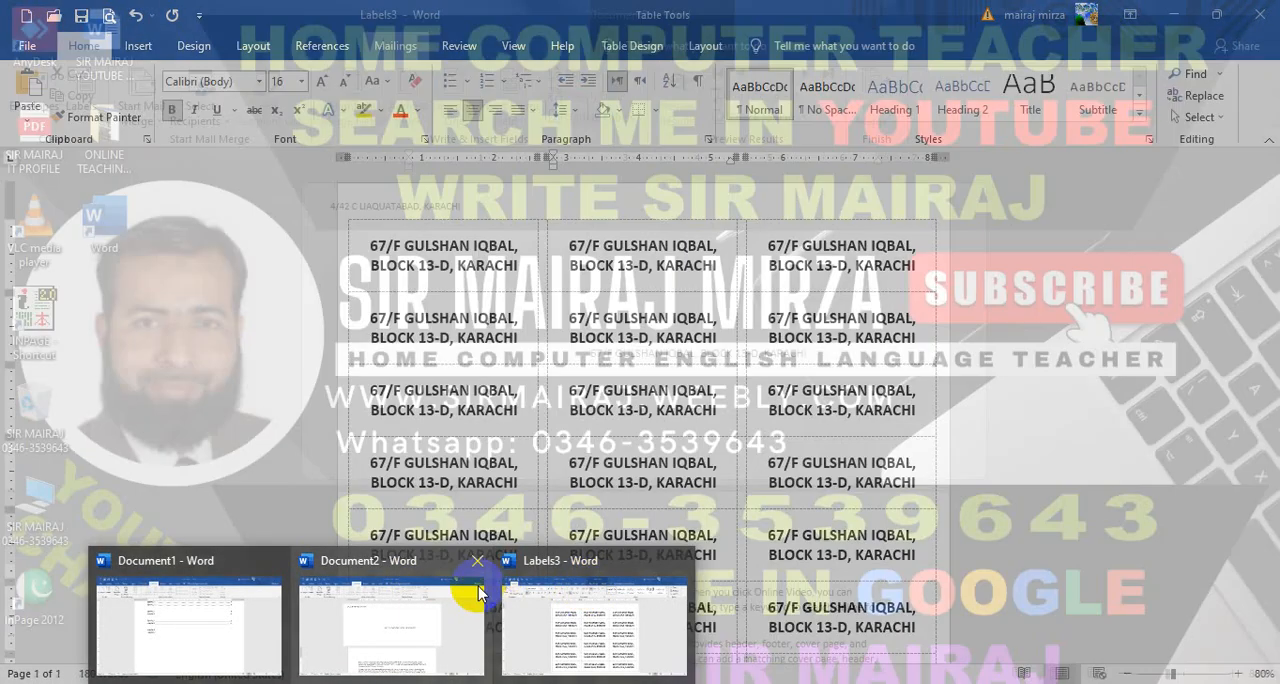
{"action": "left_click", "coordinate": [478, 592]}
{"action": "scroll", "coordinate": [700, 470], "scroll_direction": "down", "scroll_amount": 2}
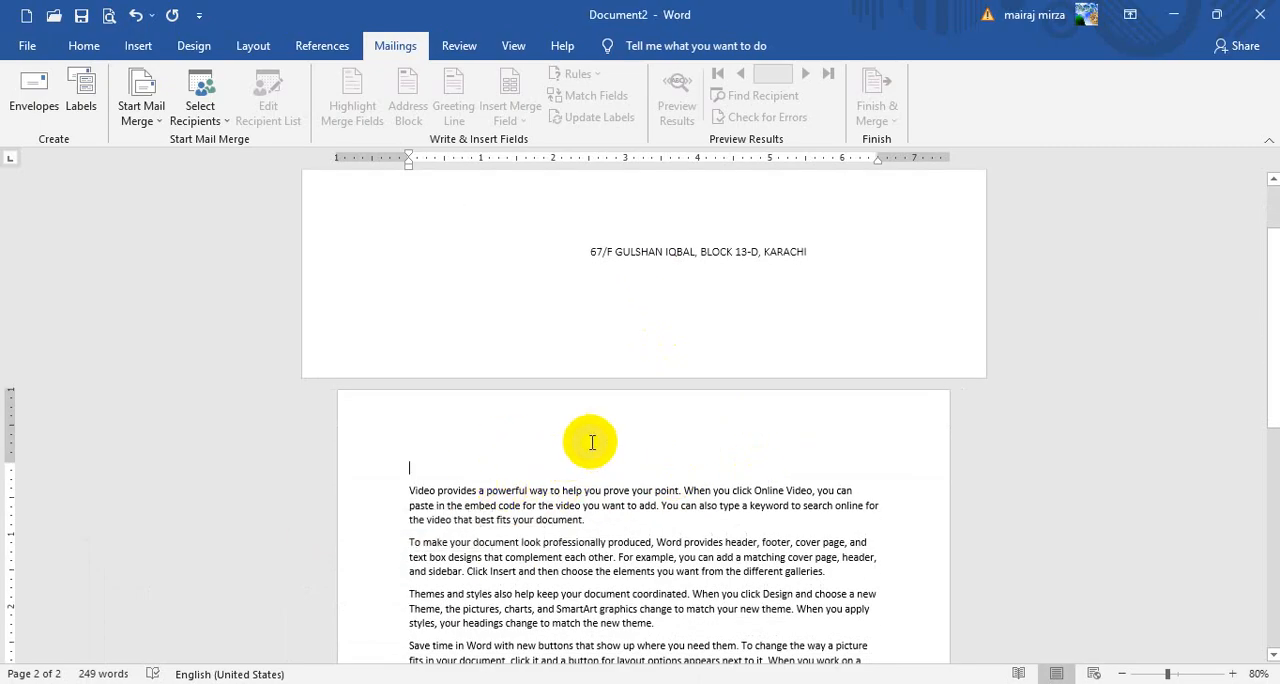
{"action": "scroll", "coordinate": [600, 446], "scroll_direction": "up", "scroll_amount": 2}
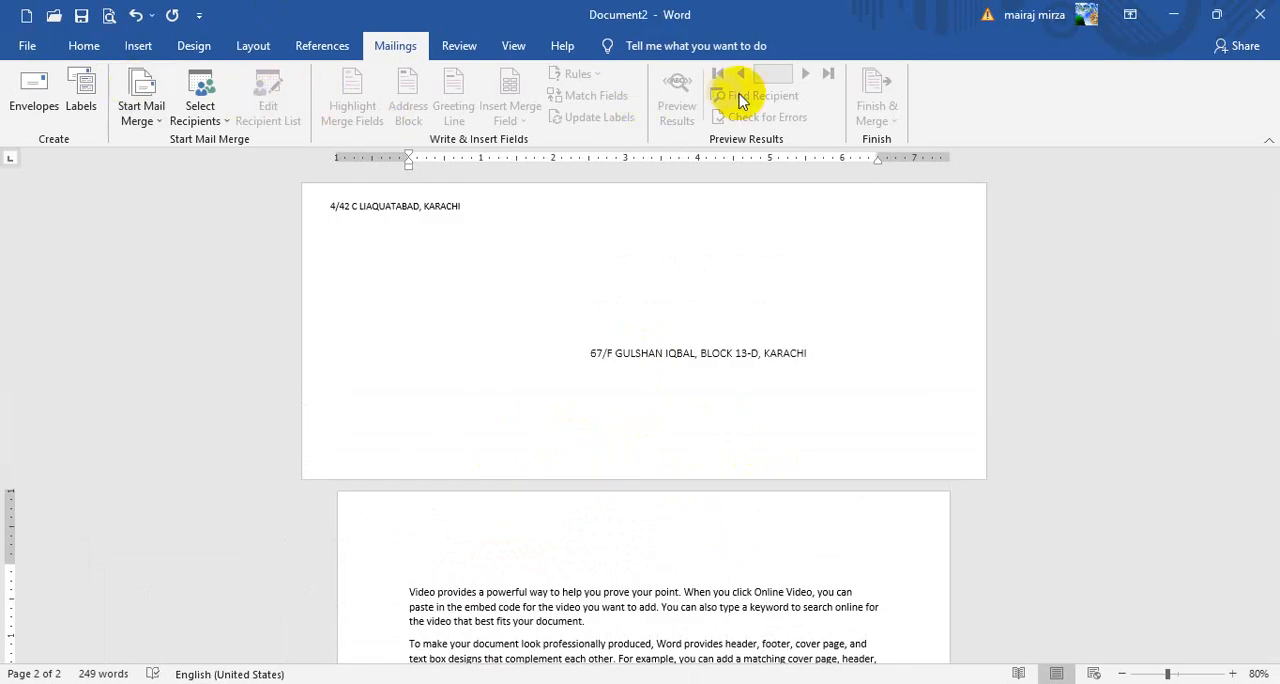
{"action": "scroll", "coordinate": [565, 500], "scroll_direction": "down", "scroll_amount": 2}
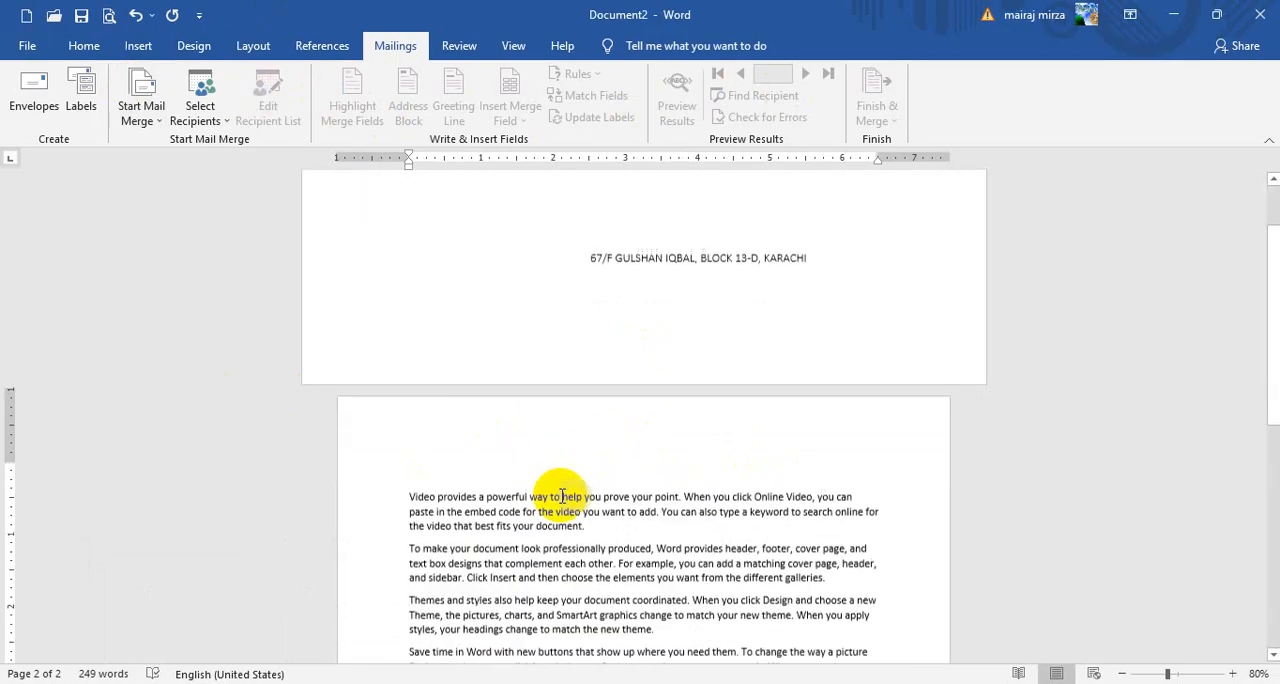
{"action": "scroll", "coordinate": [425, 462], "scroll_direction": "down", "scroll_amount": 2}
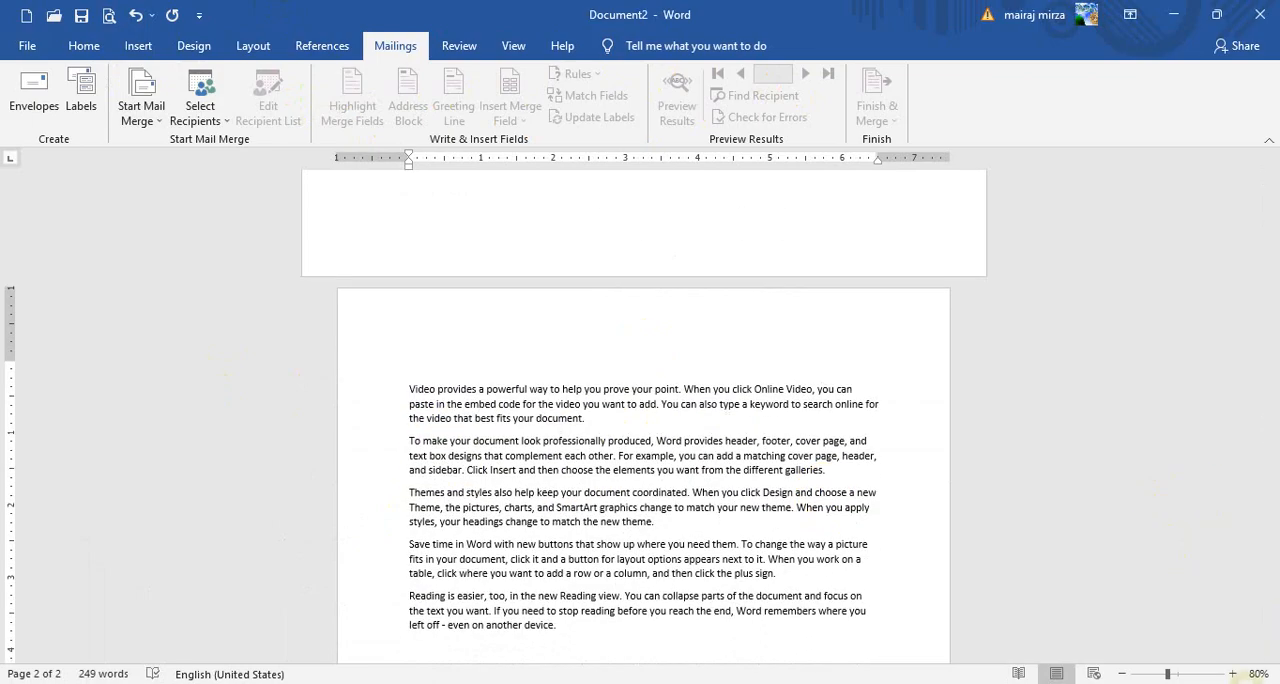
{"action": "left_click", "coordinate": [1234, 675]}
{"action": "left_click", "coordinate": [1234, 675]}
Place the cursor on the empty line above the letter text and start the Step-by-Step Mail Merge Wizard for letters, advancing to the starting document choice
{"action": "left_click", "coordinate": [392, 377]}
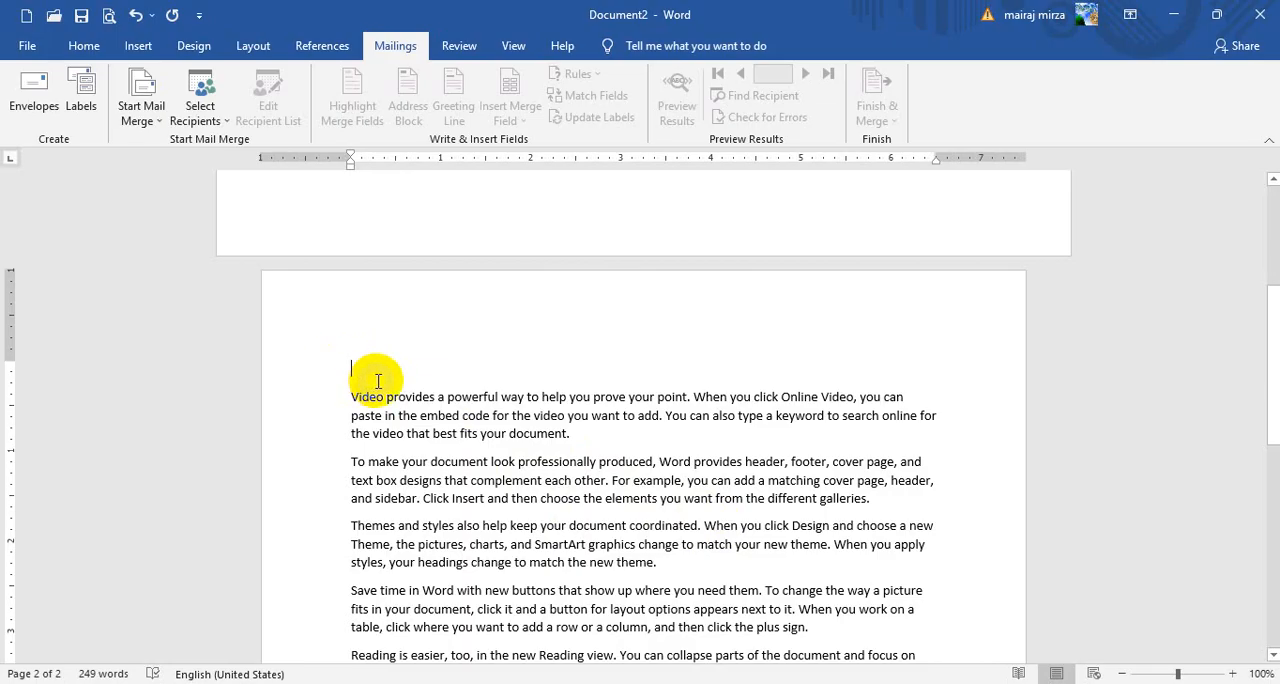
{"action": "left_click", "coordinate": [415, 366]}
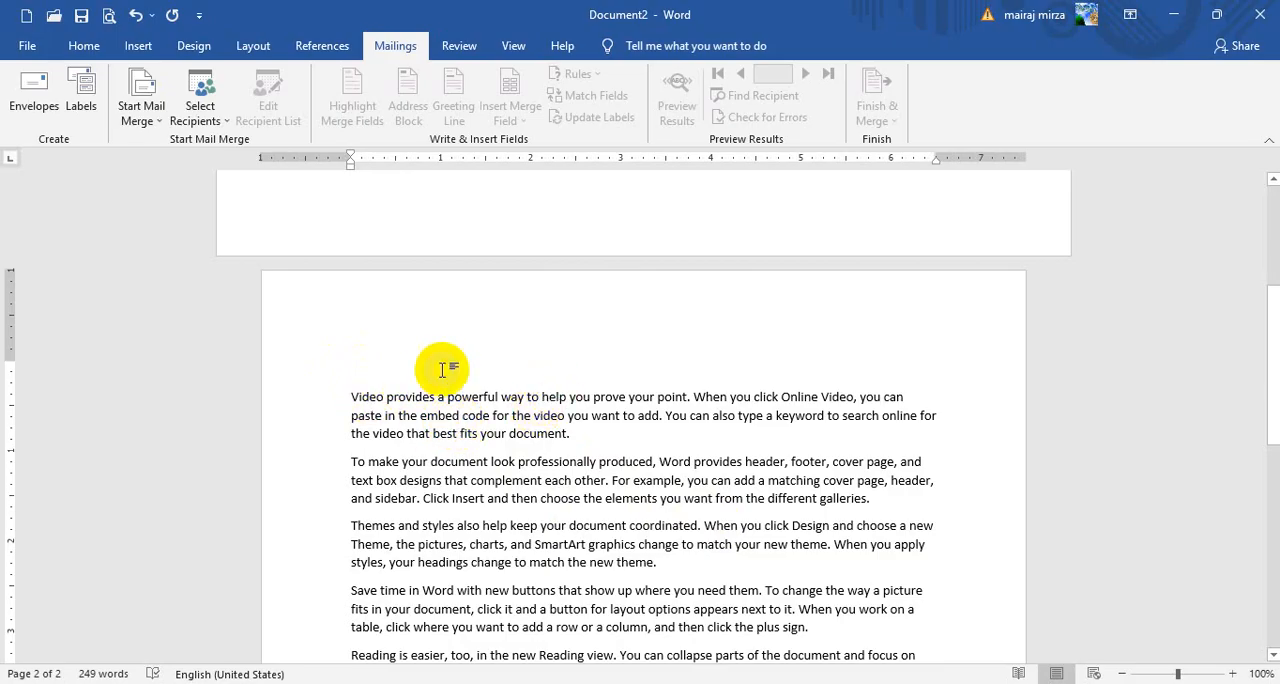
{"action": "scroll", "coordinate": [507, 395], "scroll_direction": "up", "scroll_amount": 2}
{"action": "scroll", "coordinate": [553, 370], "scroll_direction": "down", "scroll_amount": 2}
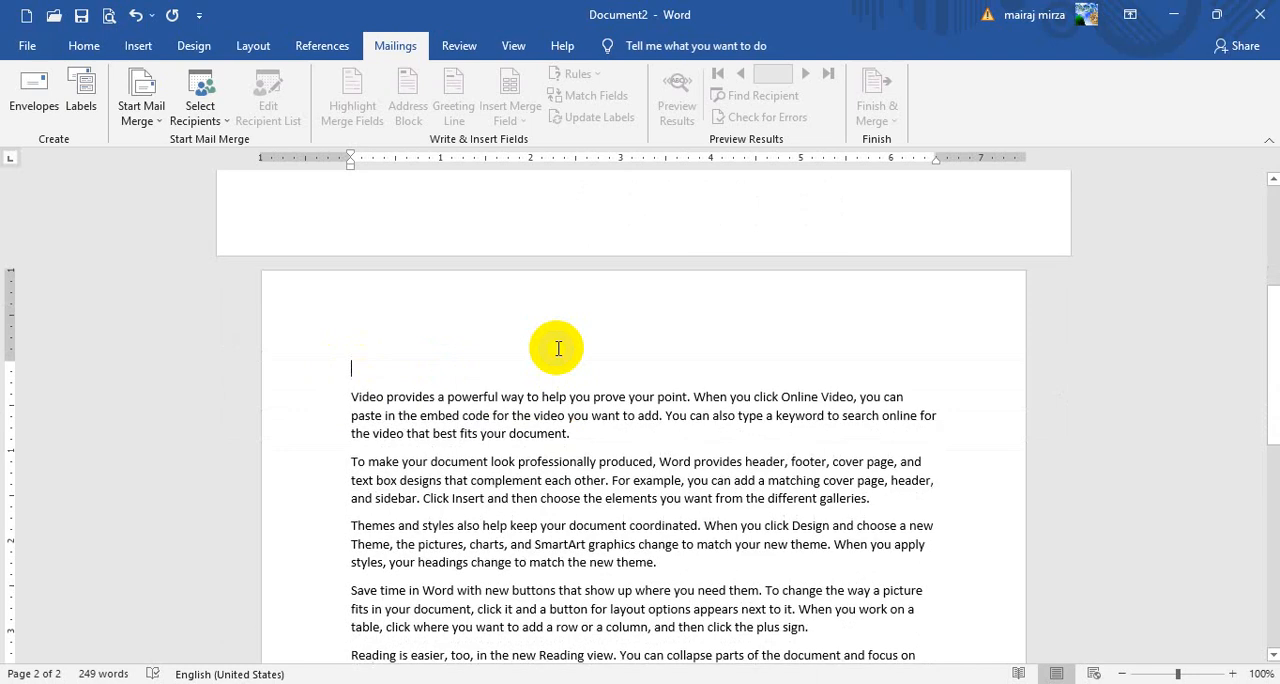
{"action": "scroll", "coordinate": [543, 300], "scroll_direction": "up", "scroll_amount": 6}
{"action": "scroll", "coordinate": [557, 505], "scroll_direction": "down", "scroll_amount": 4}
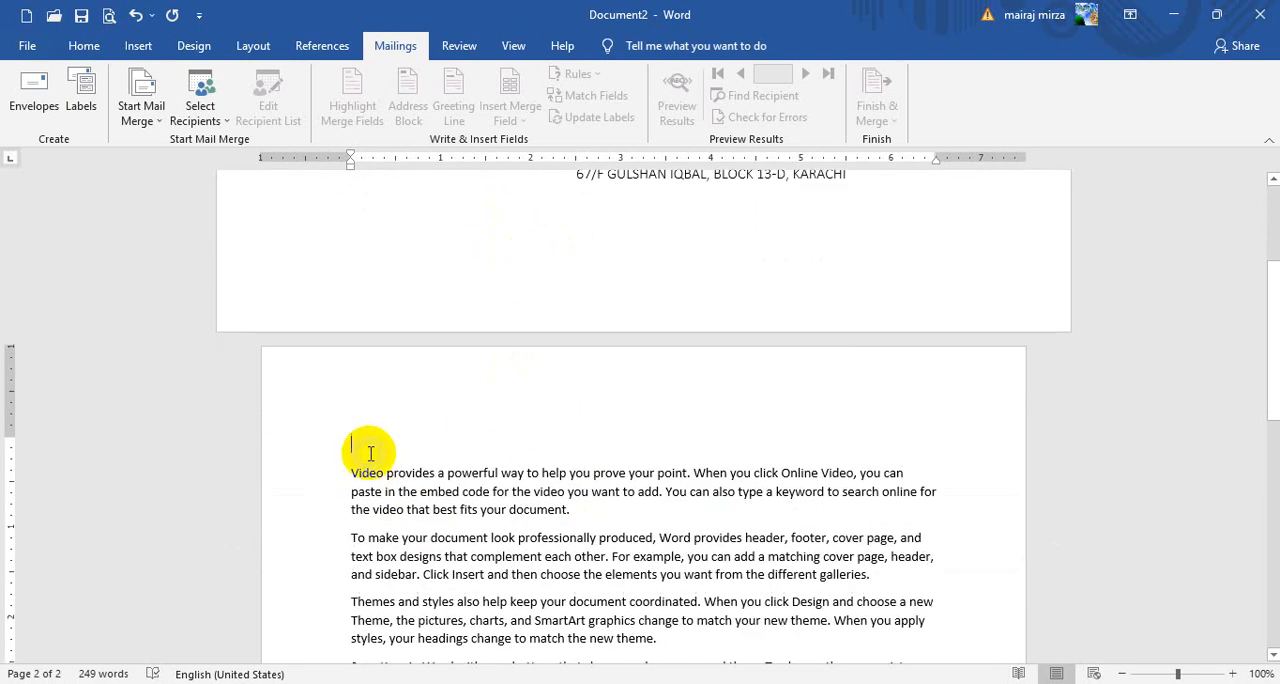
{"action": "left_click", "coordinate": [358, 450]}
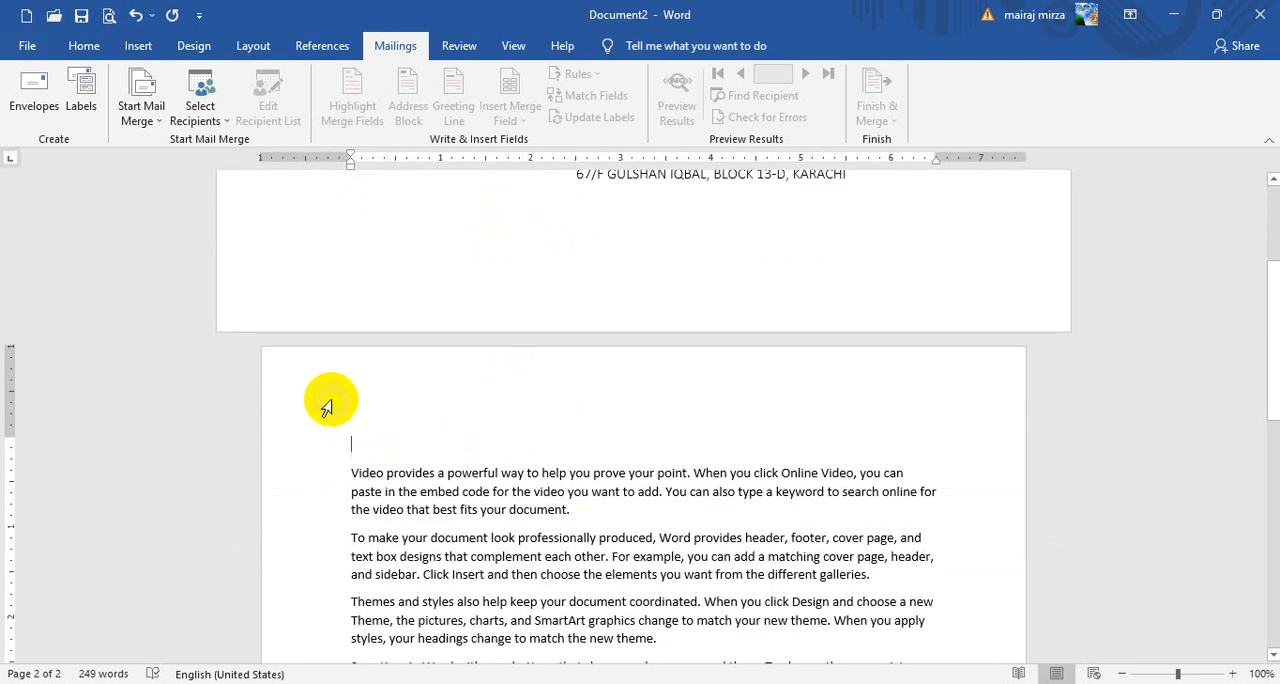
{"action": "left_click", "coordinate": [133, 116]}
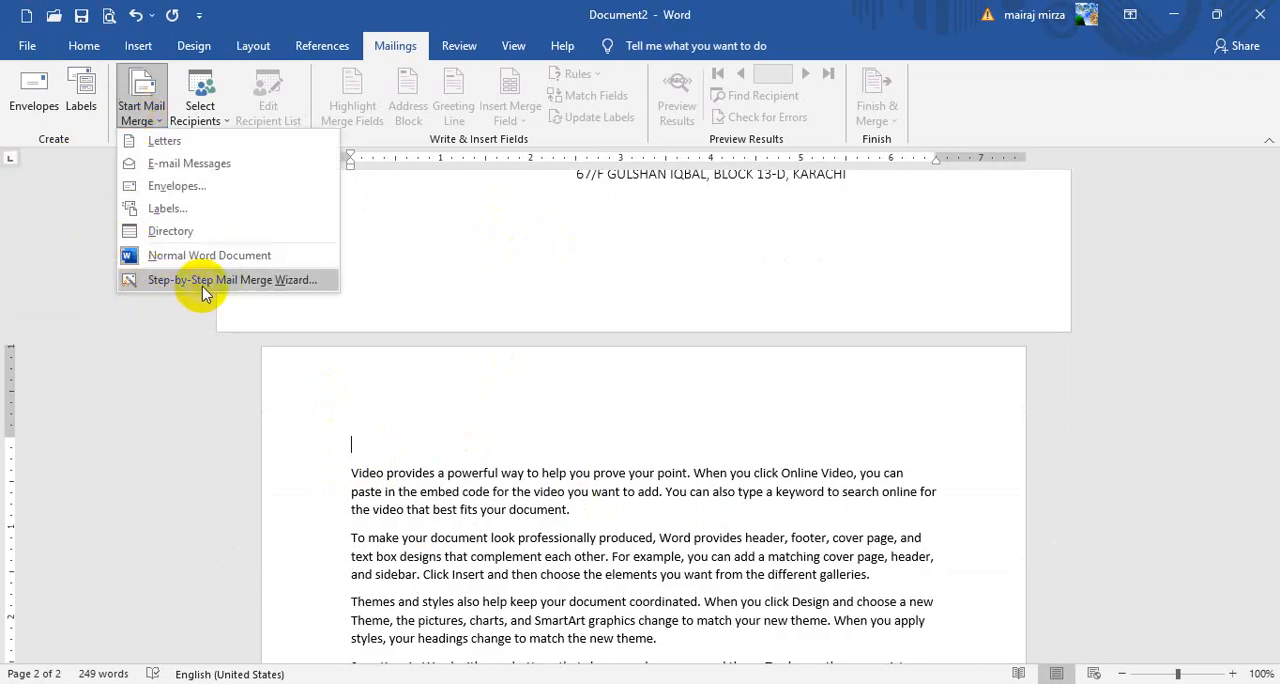
{"action": "left_click", "coordinate": [231, 283]}
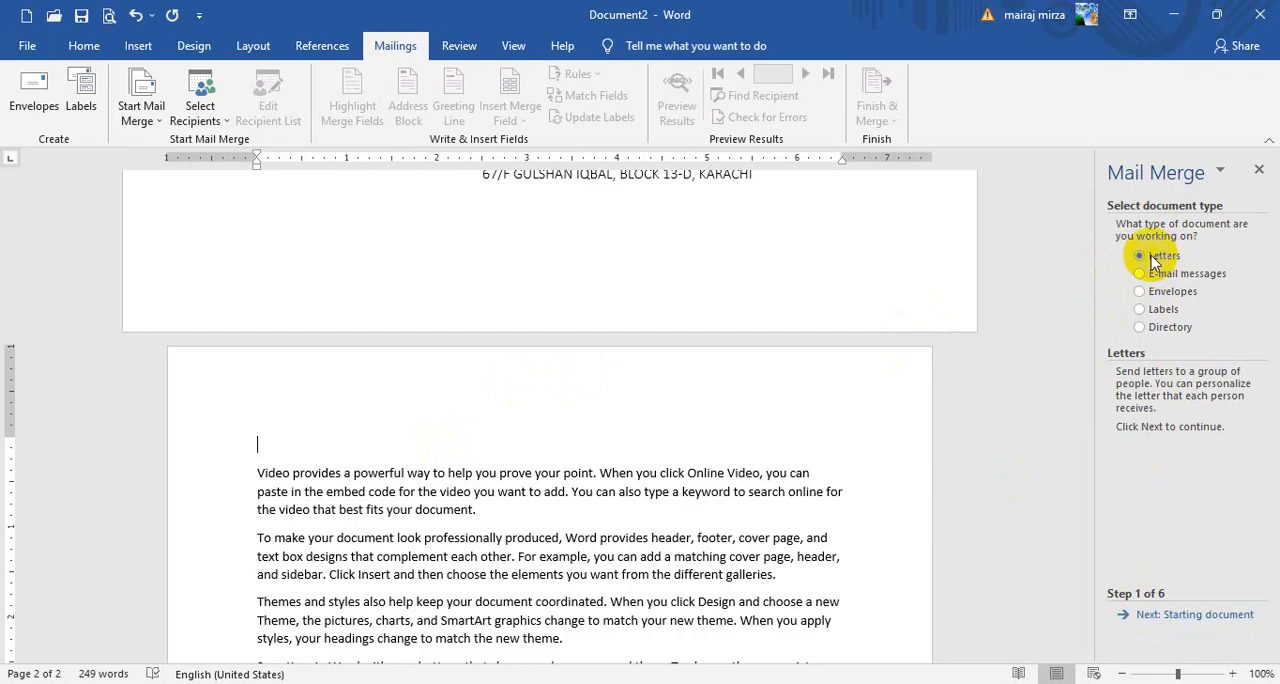
{"action": "left_click", "coordinate": [1167, 619]}
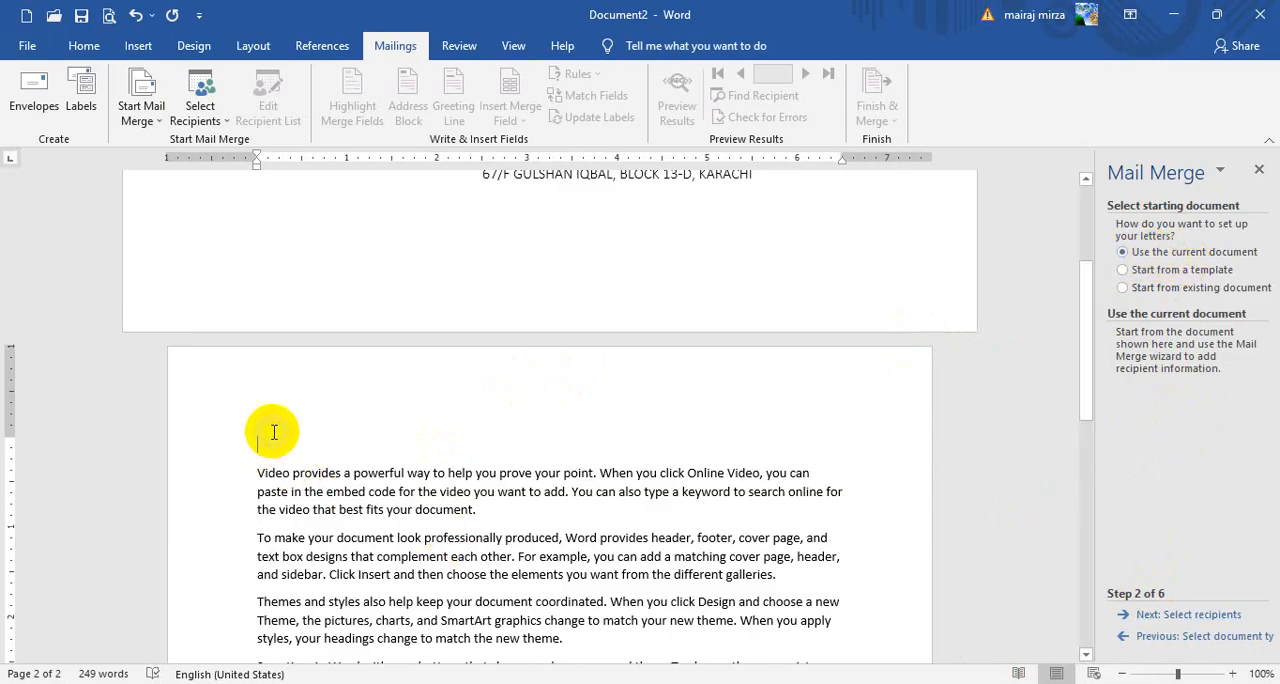
Keep the current document for the letters, choose to type a new recipient list, and start creating the address list
{"action": "left_click", "coordinate": [1177, 618]}
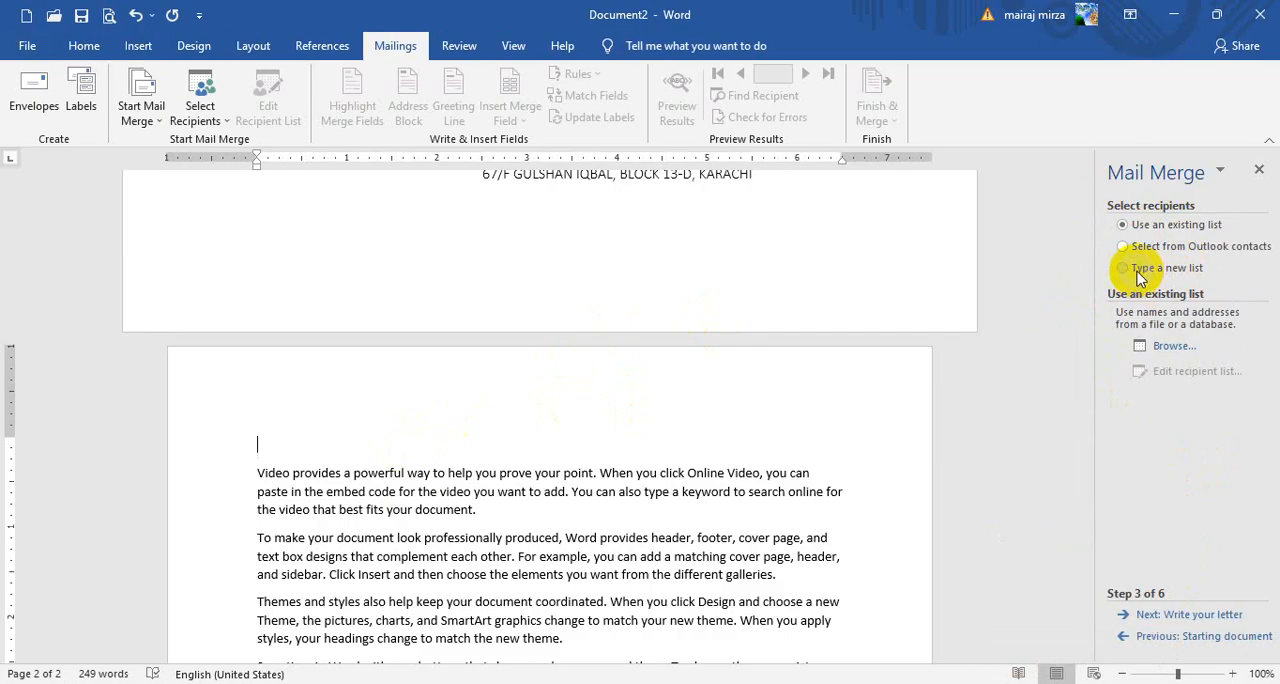
{"action": "left_click", "coordinate": [1125, 268]}
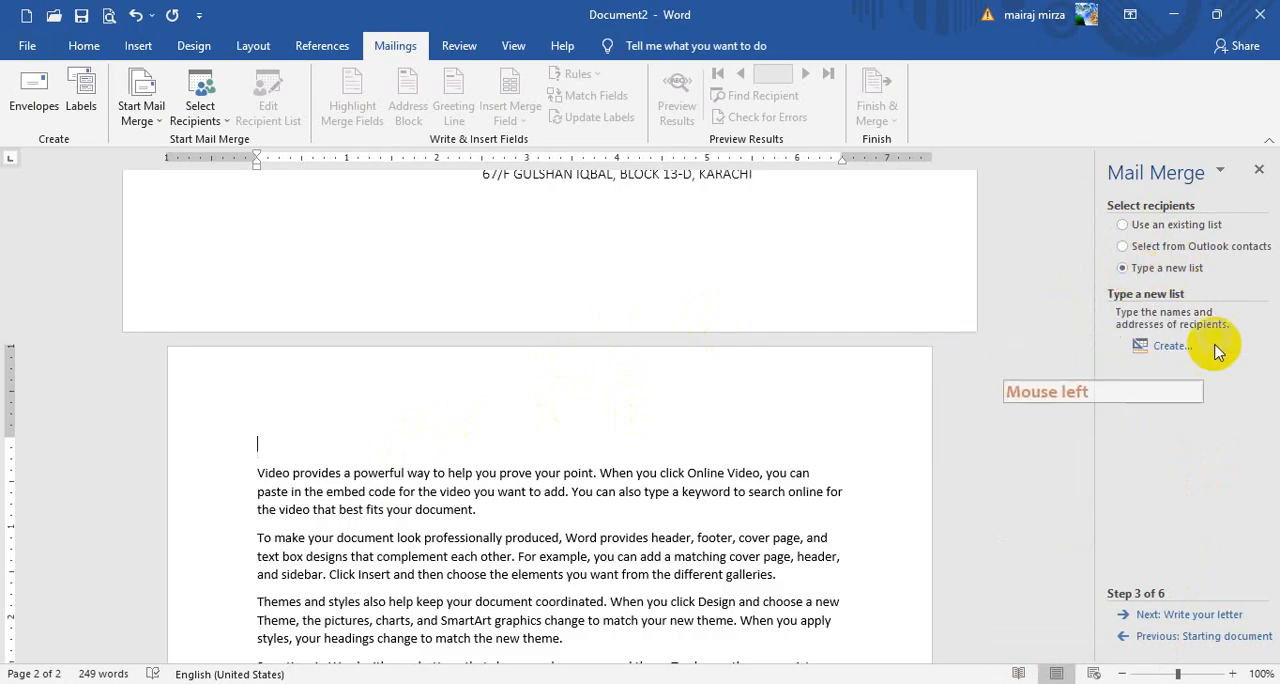
{"action": "left_click", "coordinate": [1173, 352]}
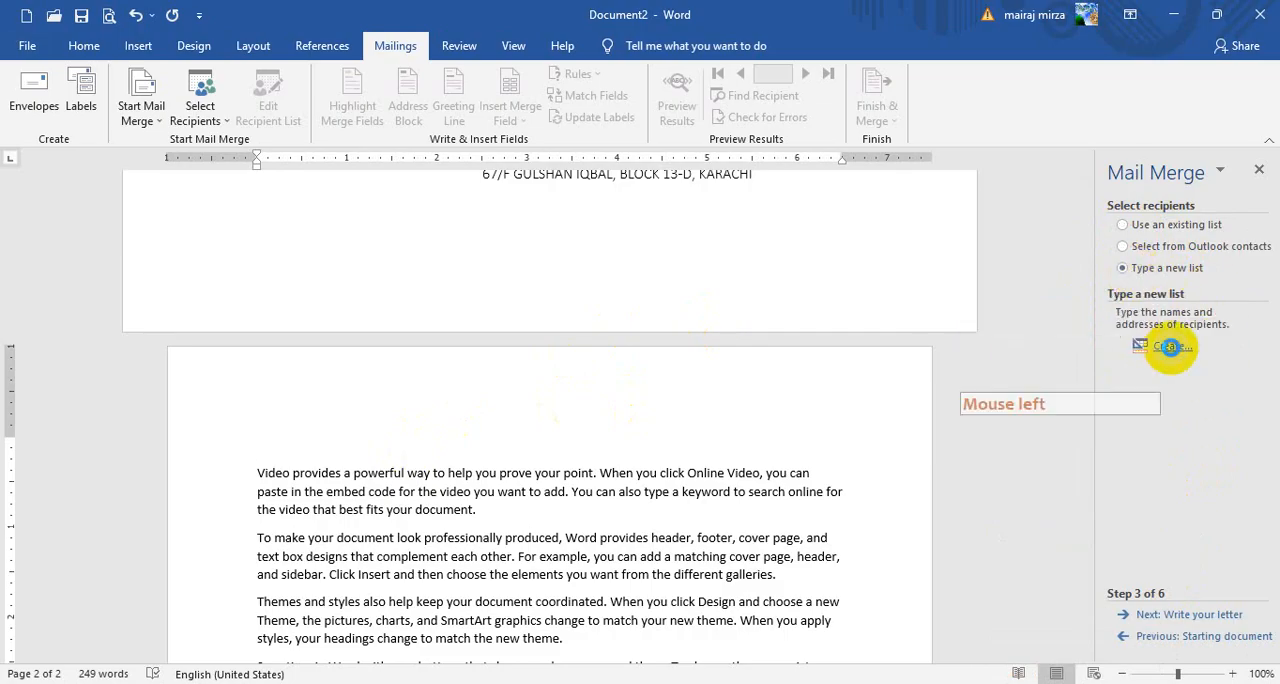
{"action": "left_click", "coordinate": [528, 247]}
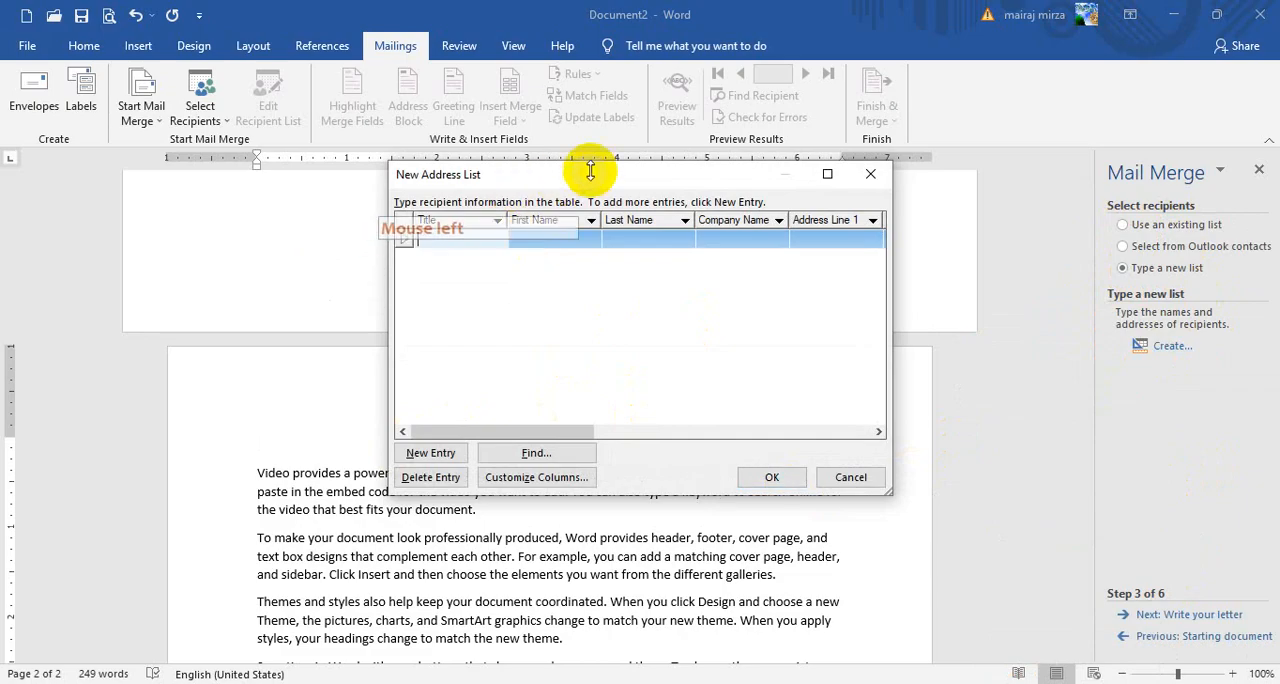
{"action": "left_click_drag", "start_coordinate": [586, 171], "coordinate": [602, 187]}
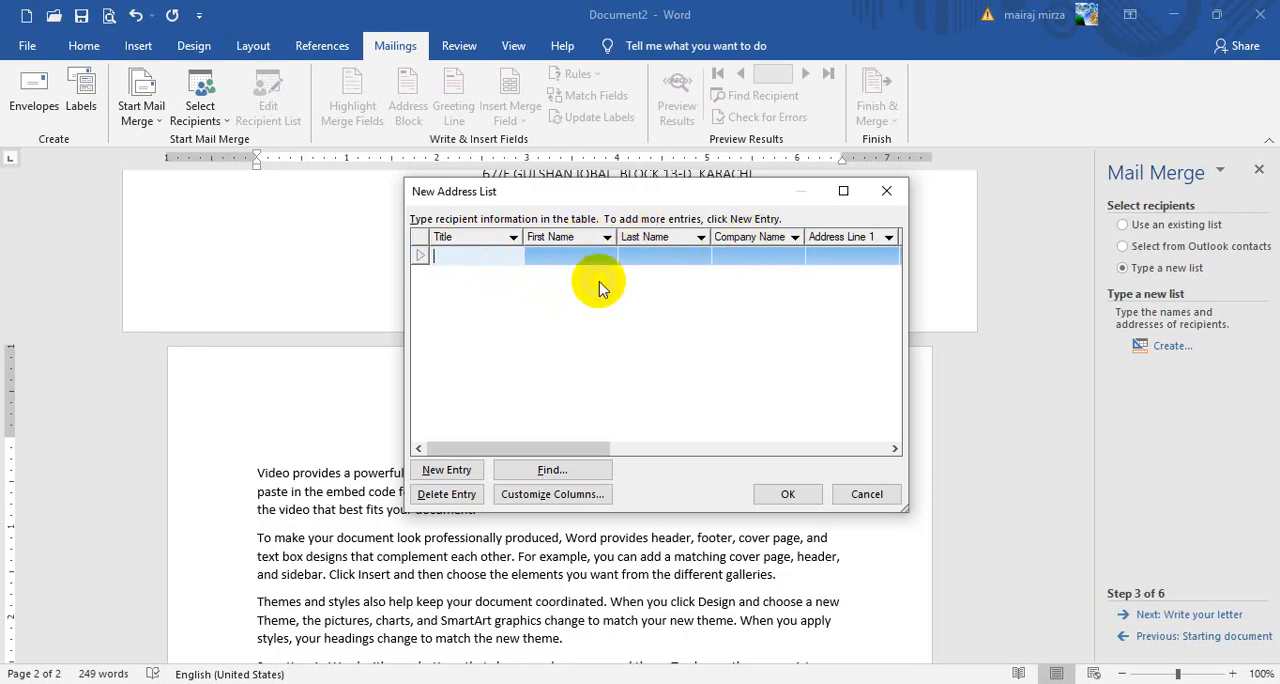
{"action": "left_click", "coordinate": [570, 450]}
{"action": "left_click_drag", "start_coordinate": [570, 452], "coordinate": [526, 426]}
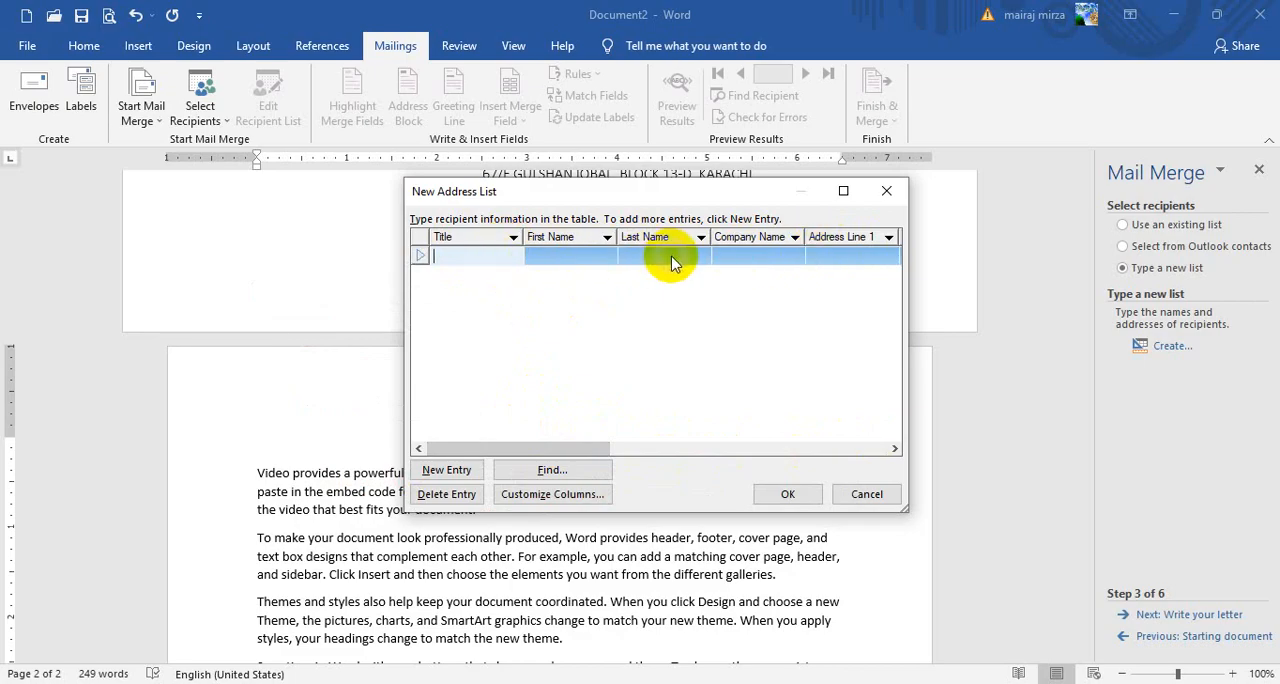
Customize the address list columns by deleting the Last Name and ZIP Code fields
{"action": "left_click", "coordinate": [566, 505]}
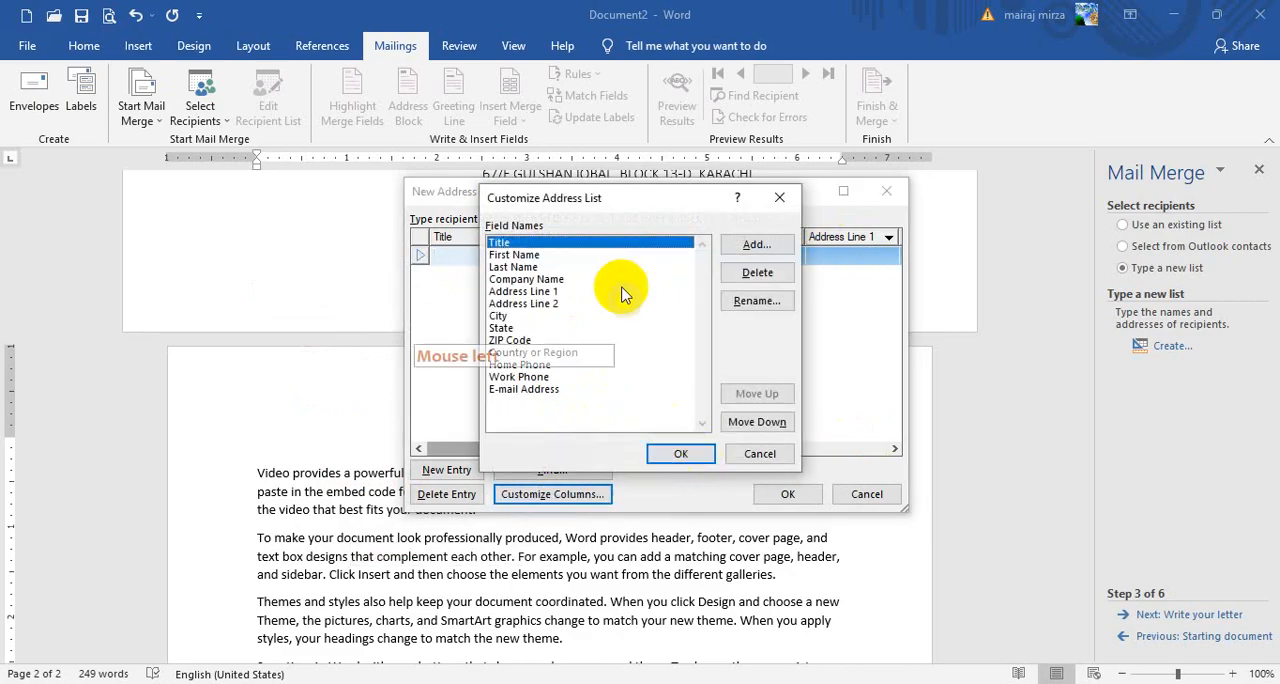
{"action": "left_click_drag", "start_coordinate": [630, 210], "coordinate": [813, 285]}
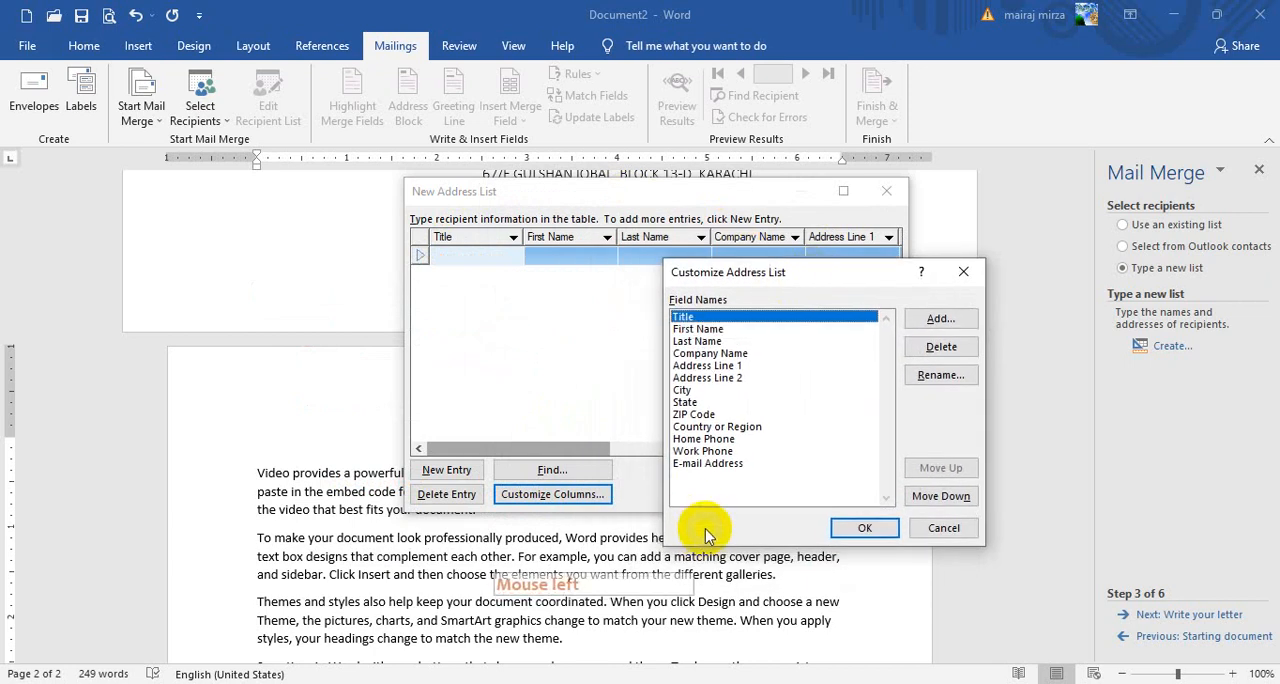
{"action": "left_click", "coordinate": [697, 342]}
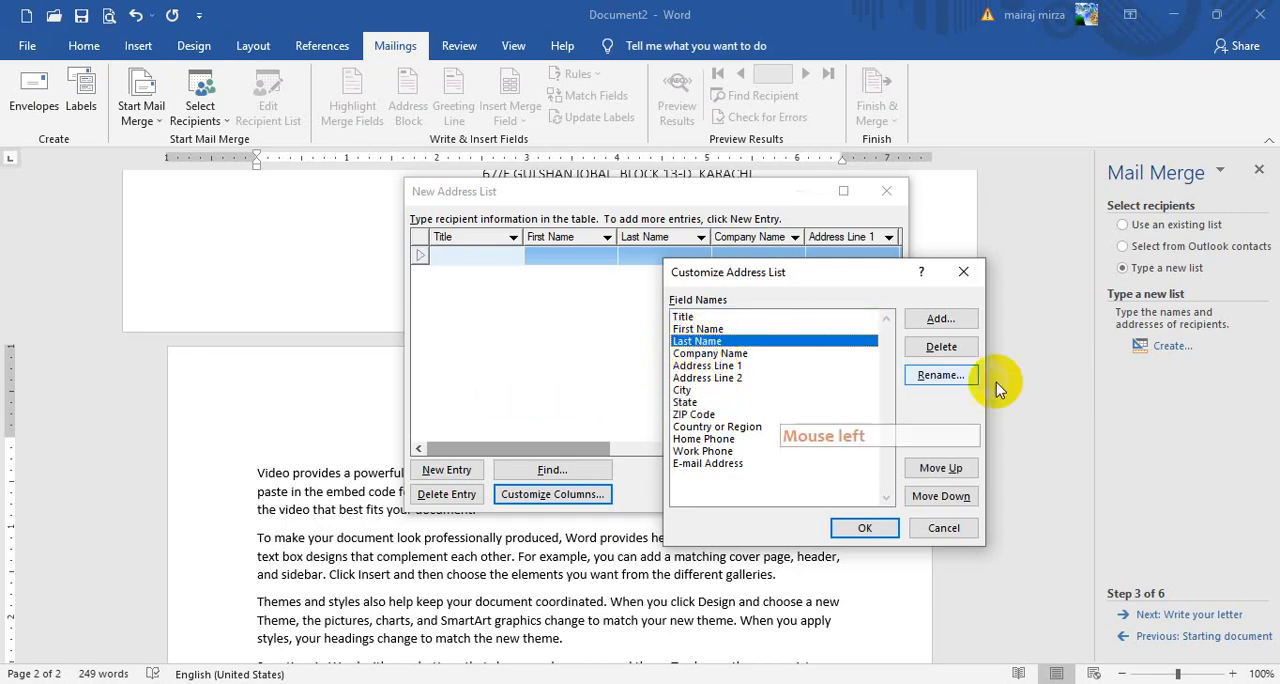
{"action": "left_click", "coordinate": [940, 350]}
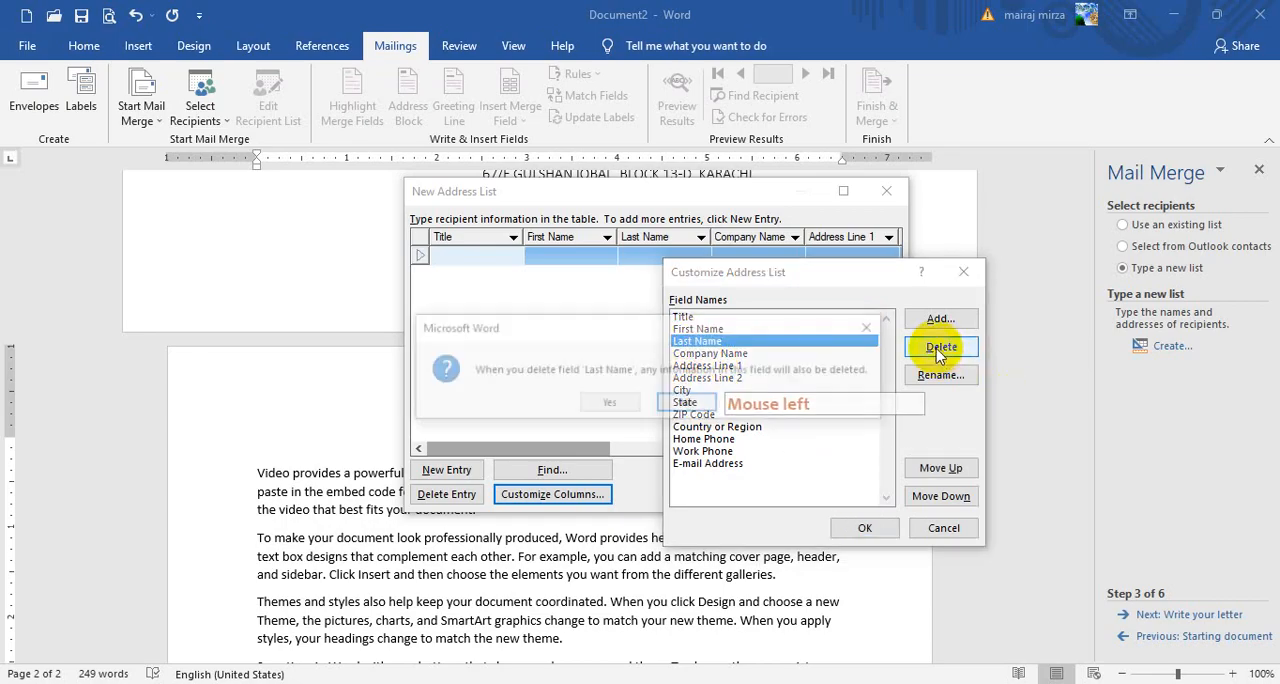
{"action": "left_click", "coordinate": [609, 402]}
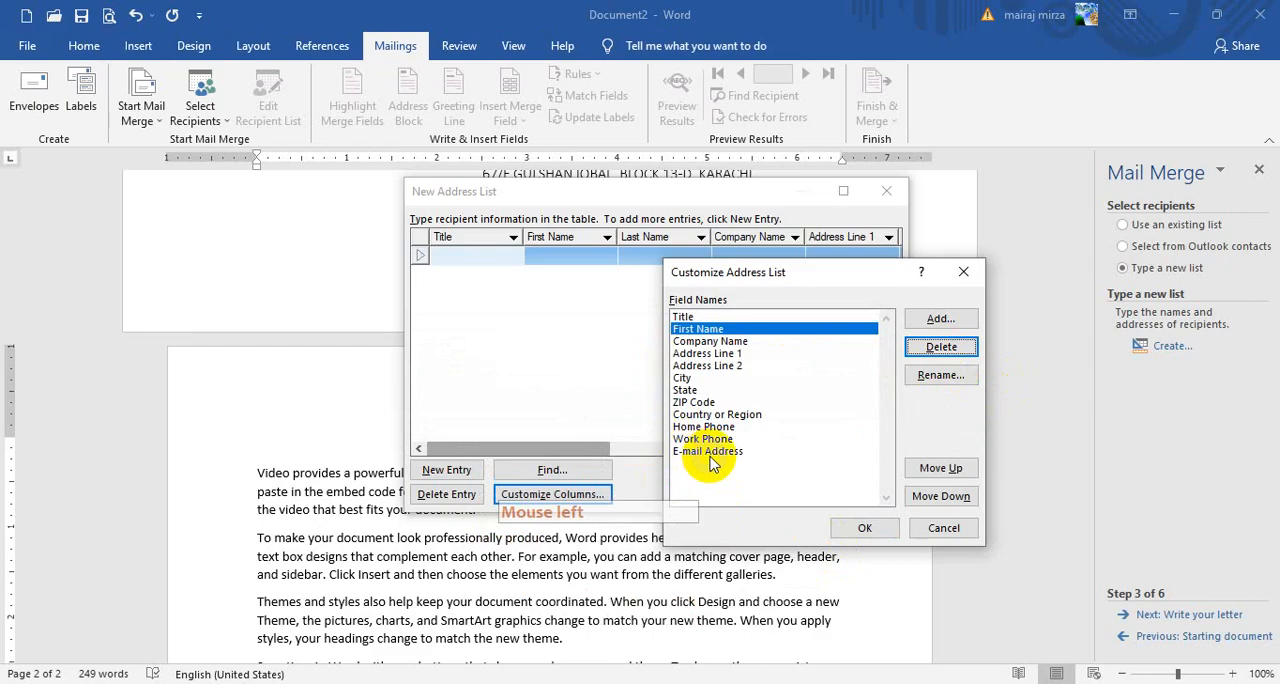
{"action": "left_click", "coordinate": [696, 403]}
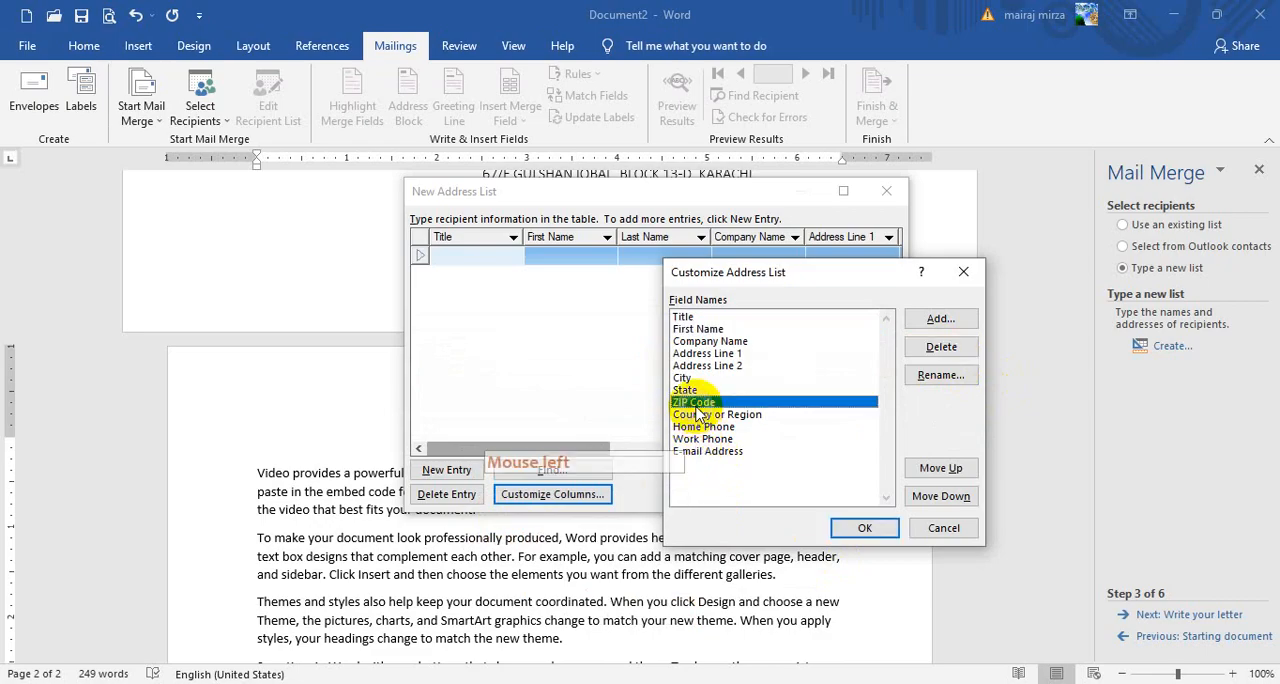
{"action": "left_click", "coordinate": [940, 347]}
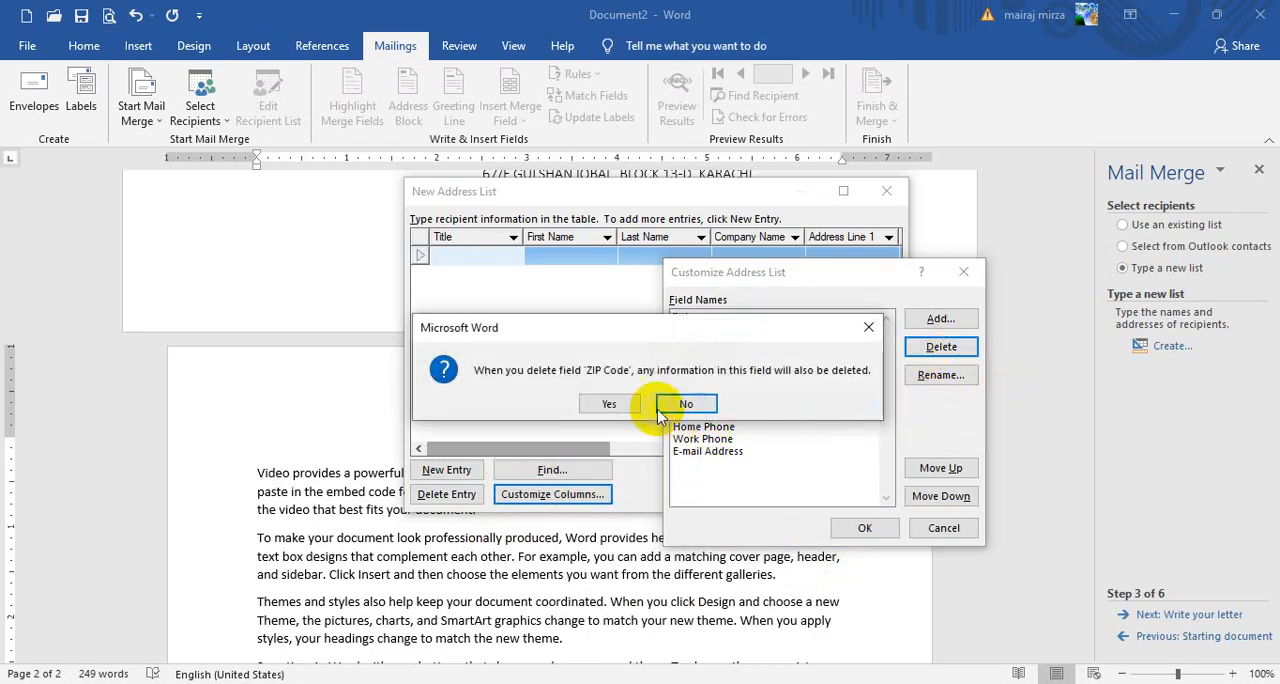
{"action": "left_click", "coordinate": [605, 402]}
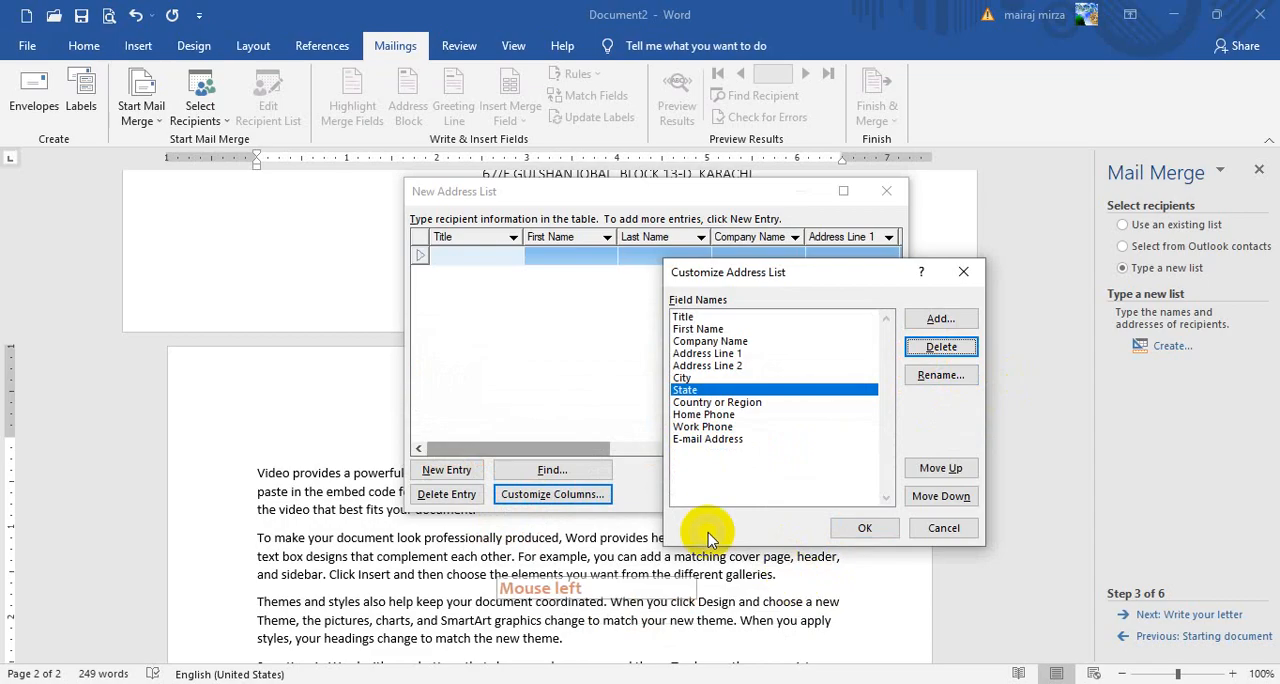
Rename the Address Line 1 field to MOBILE NO
{"action": "left_click", "coordinate": [686, 317]}
{"action": "left_click", "coordinate": [695, 330]}
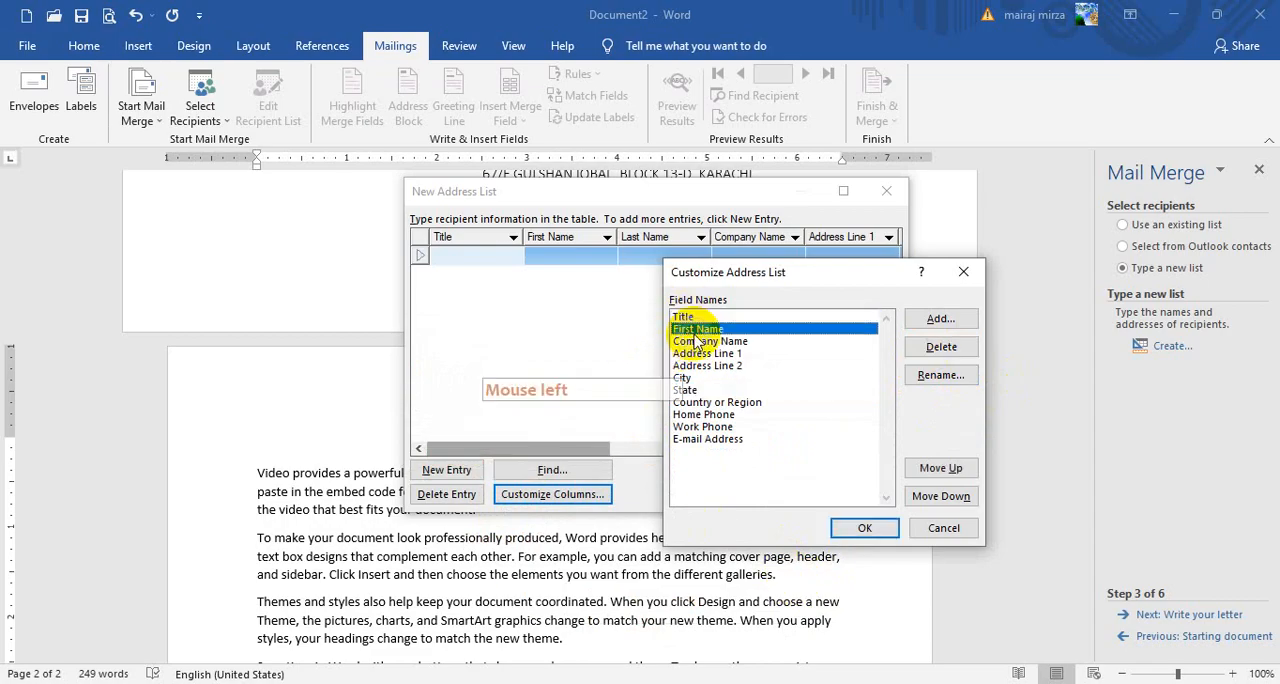
{"action": "left_click", "coordinate": [697, 344]}
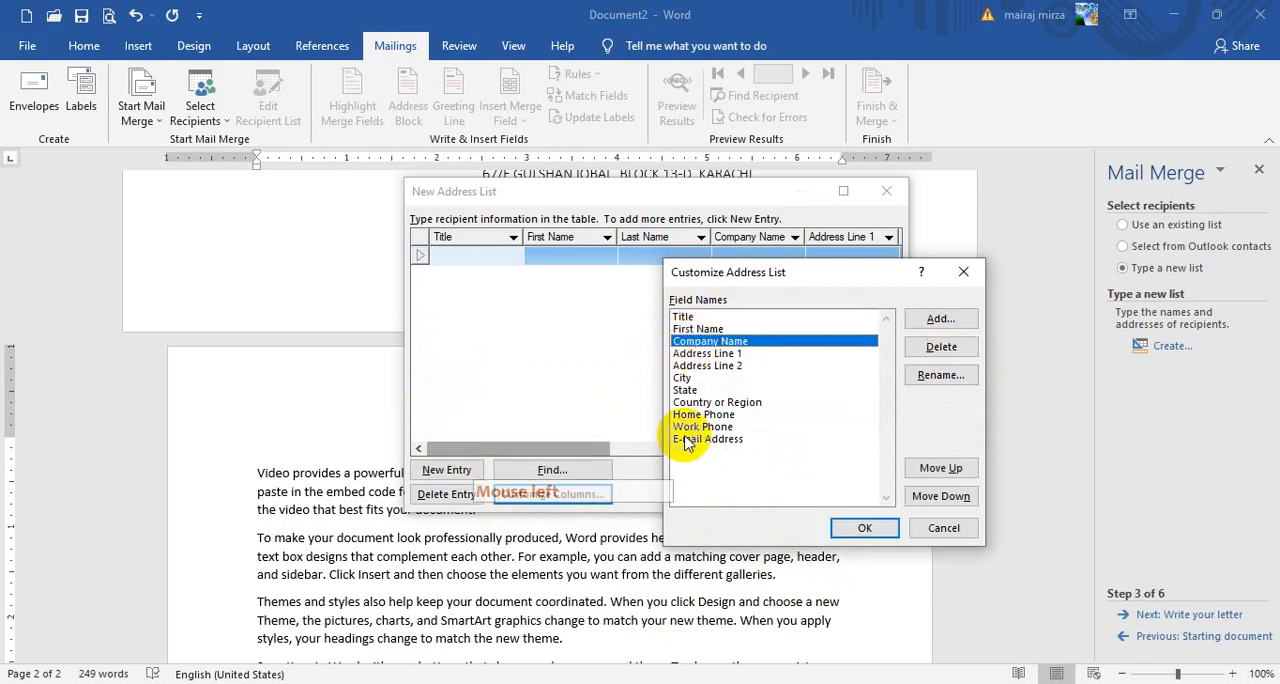
{"action": "left_click", "coordinate": [698, 356]}
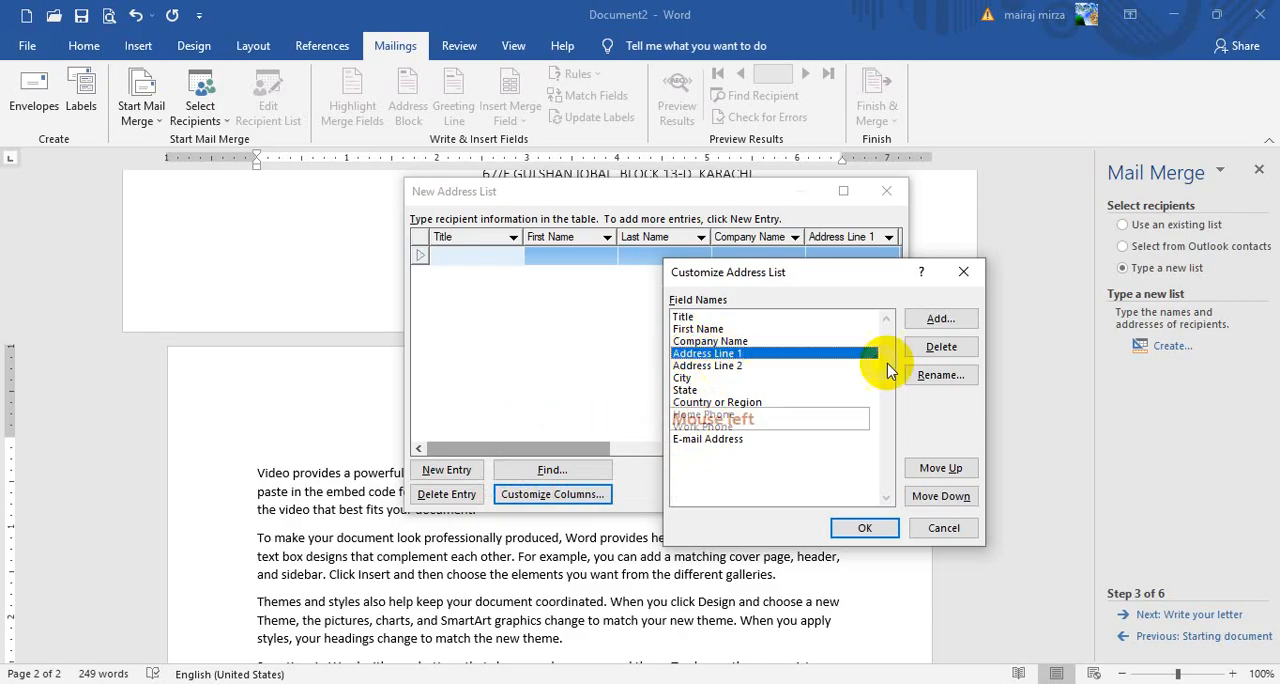
{"action": "left_click", "coordinate": [933, 385]}
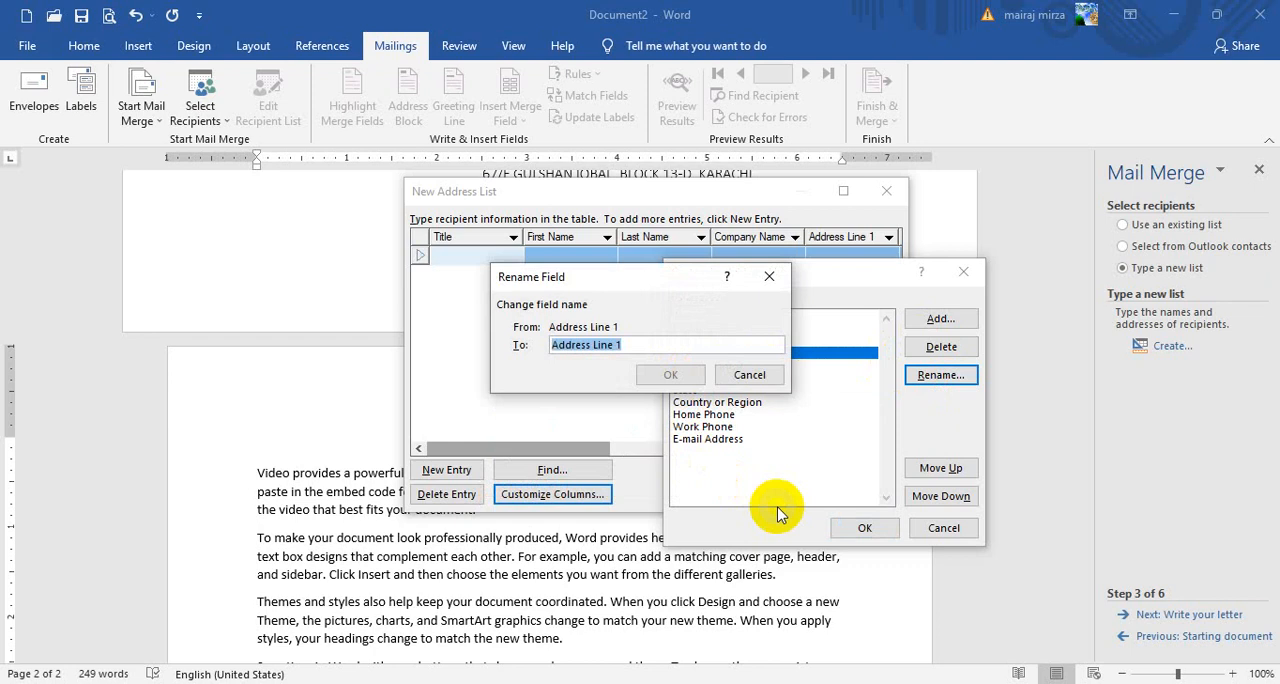
{"action": "type", "text": "MOBILE"}
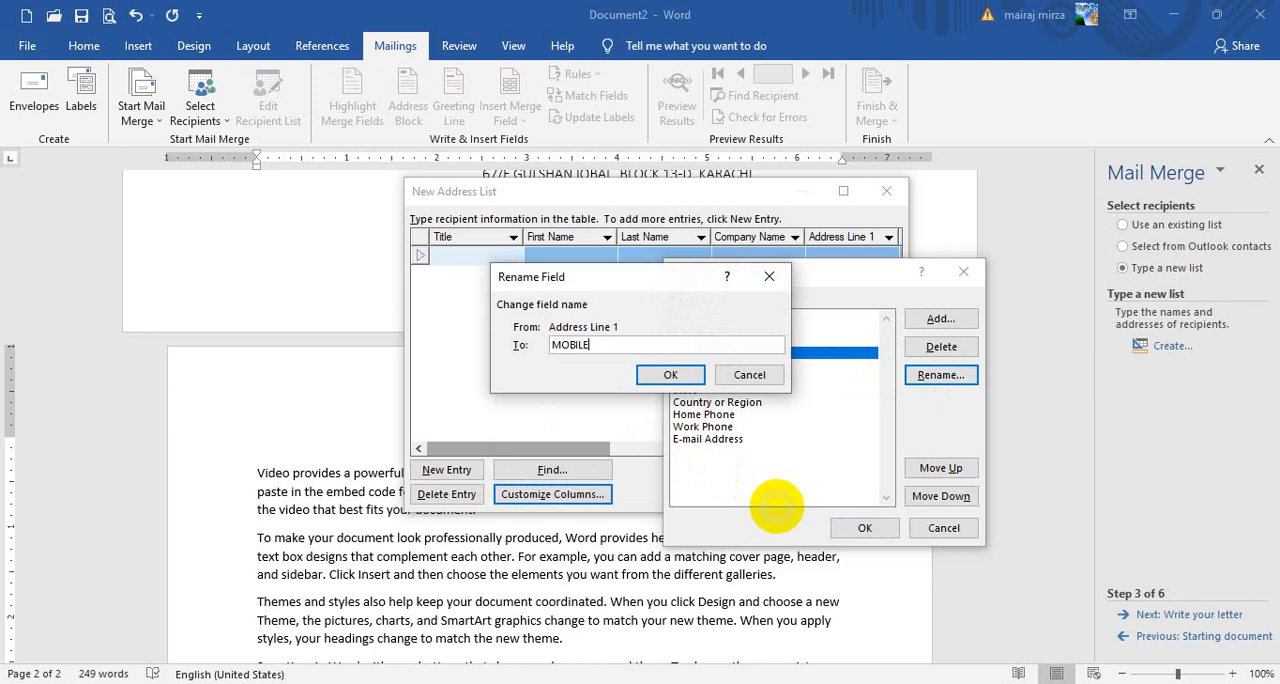
{"action": "type", "text": " NO"}
{"action": "left_click", "coordinate": [662, 376]}
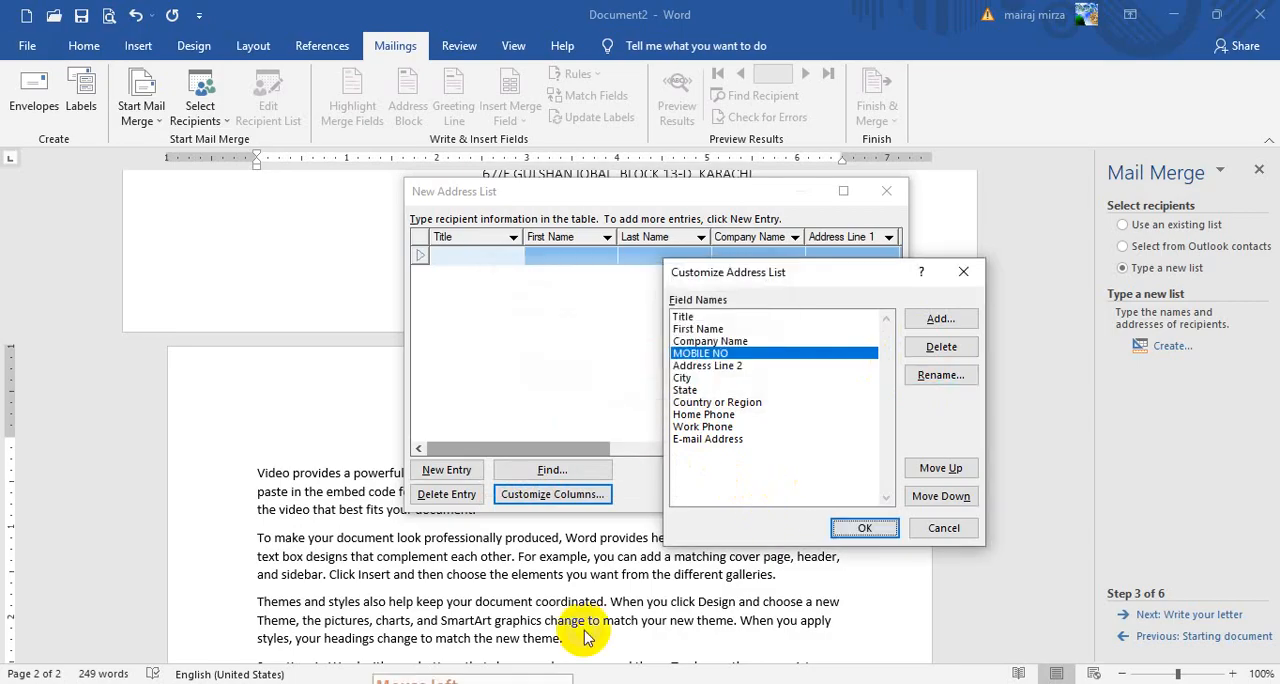
Delete the Address Line 2, State, and Country or Region fields from the address list
{"action": "left_click", "coordinate": [700, 365]}
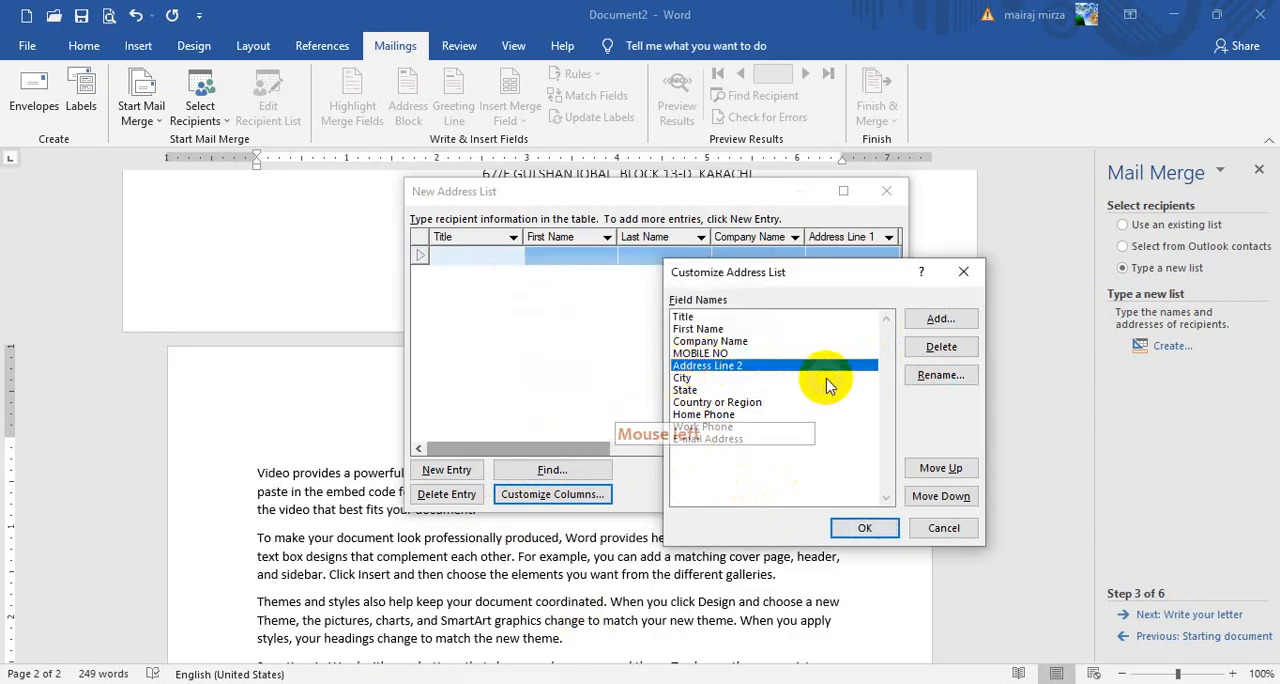
{"action": "left_click", "coordinate": [938, 348]}
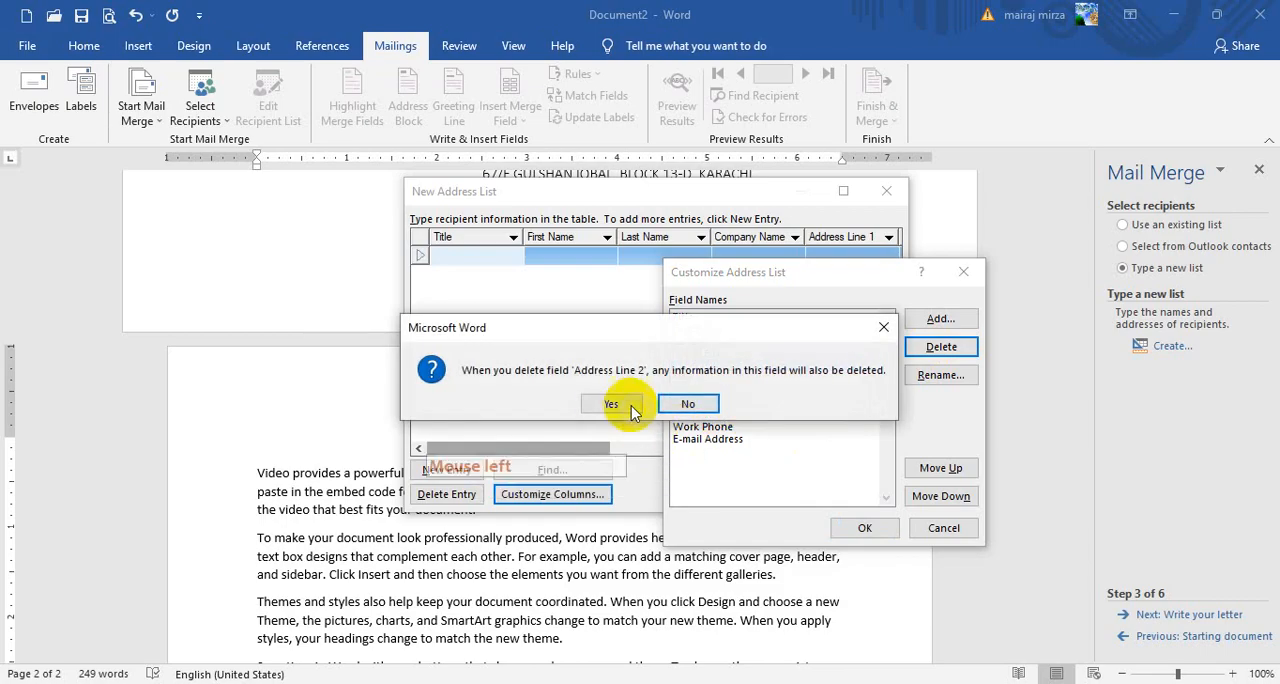
{"action": "left_click", "coordinate": [628, 408]}
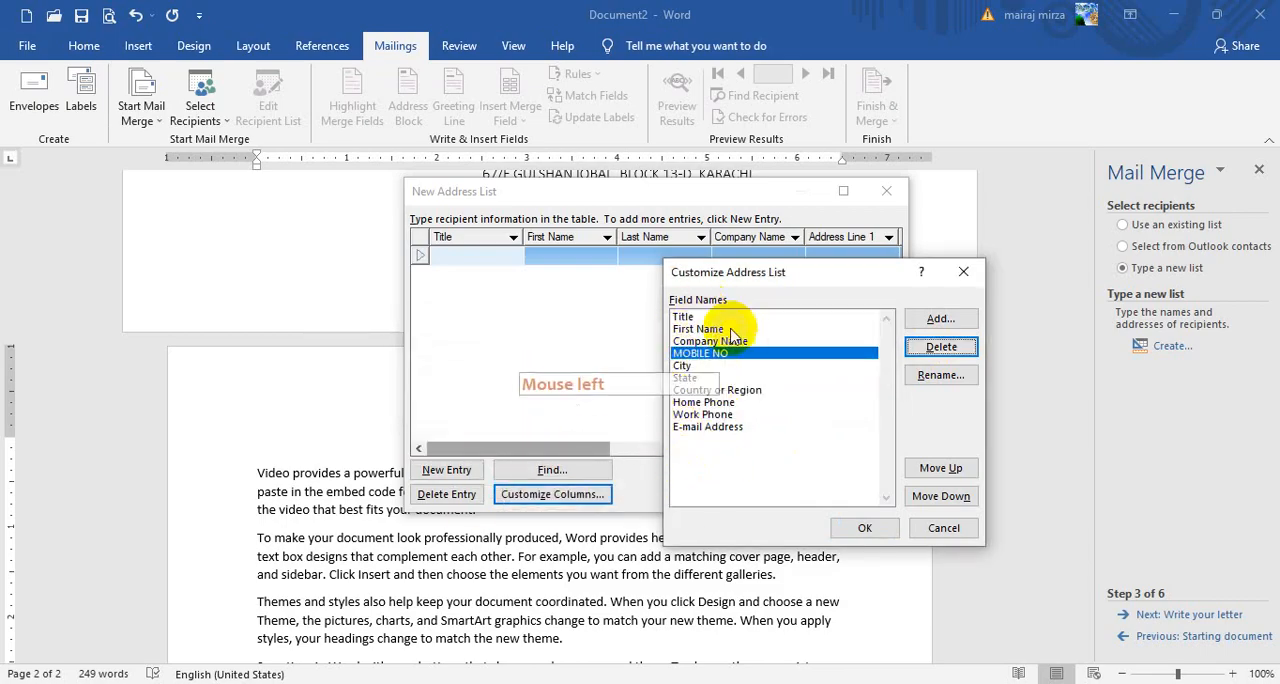
{"action": "left_click", "coordinate": [686, 377]}
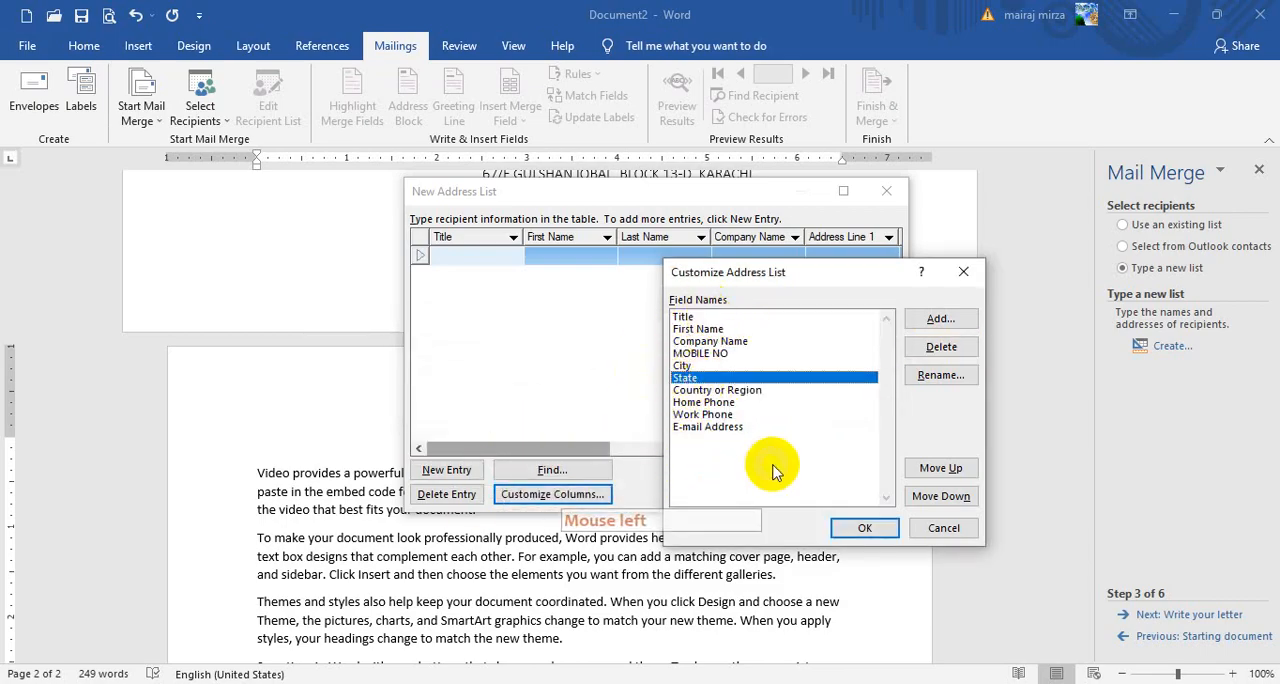
{"action": "left_click", "coordinate": [941, 347]}
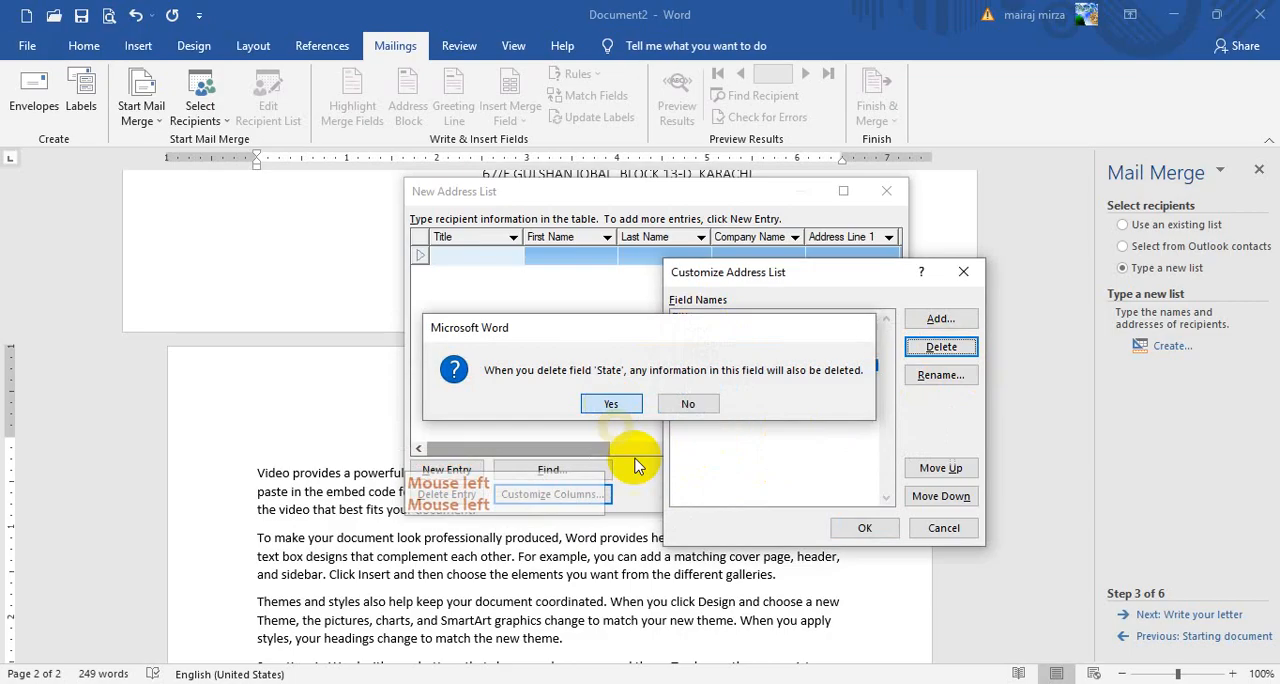
{"action": "left_click", "coordinate": [611, 403]}
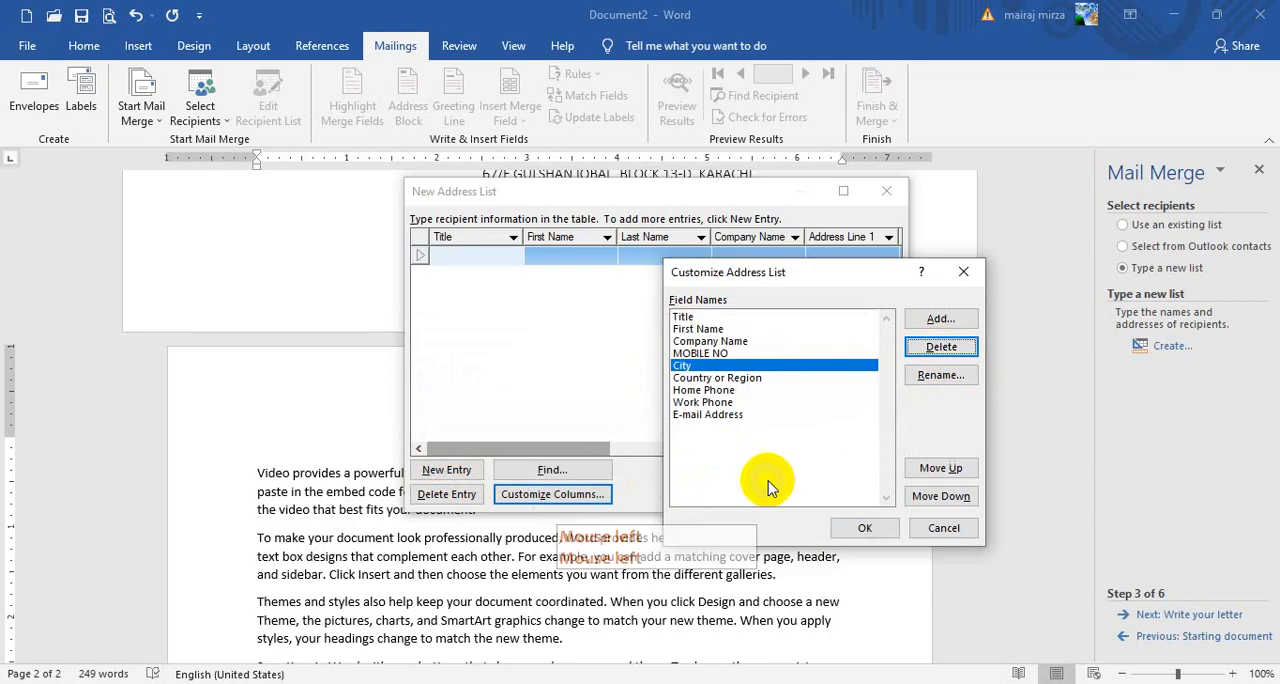
{"action": "left_click", "coordinate": [705, 378]}
{"action": "left_click", "coordinate": [941, 347]}
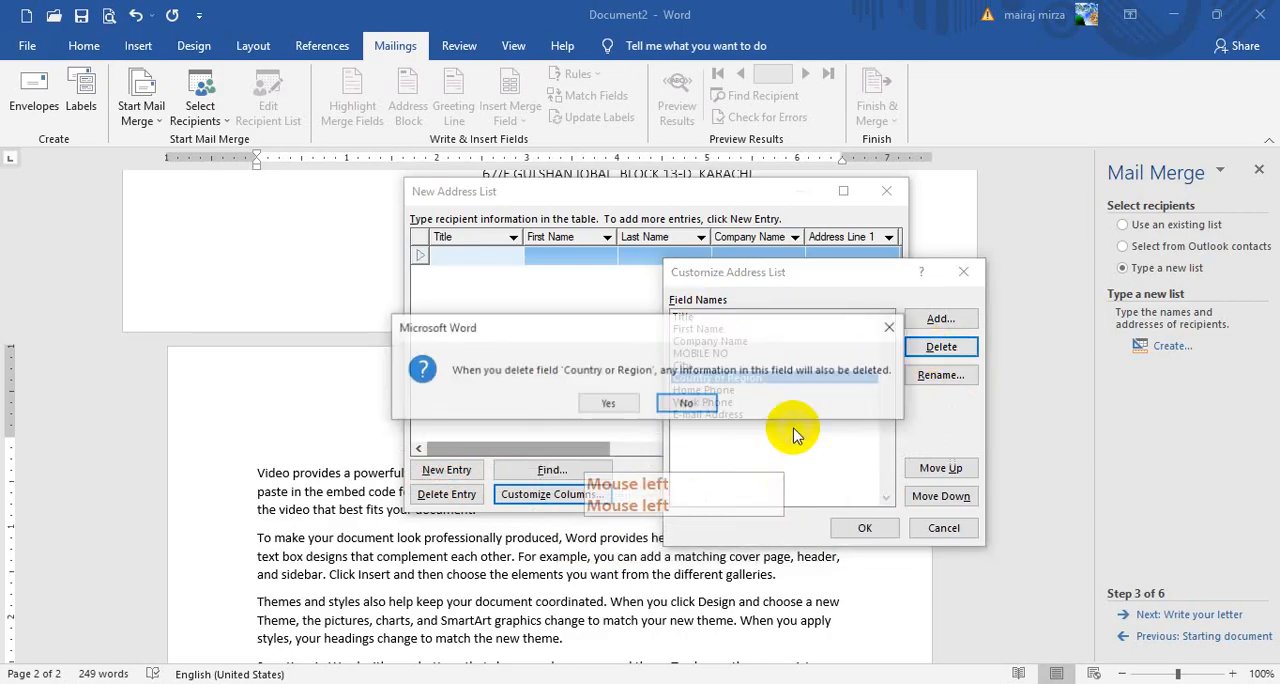
{"action": "left_click", "coordinate": [609, 401]}
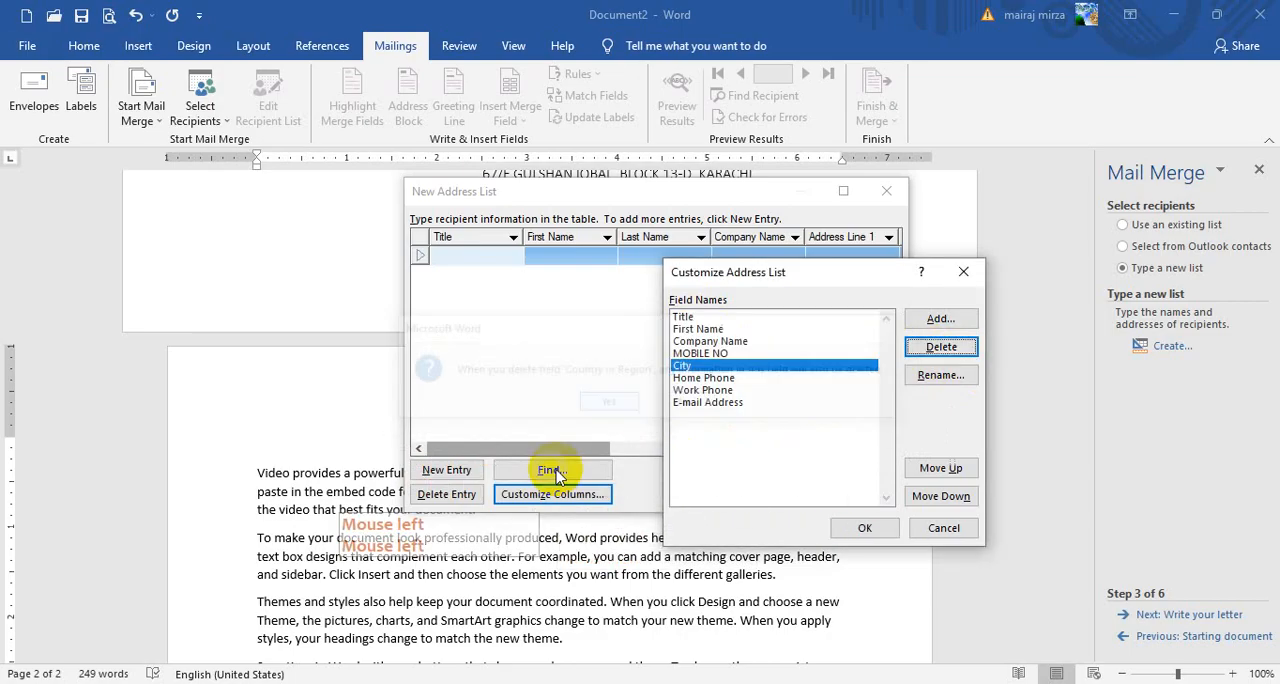
Delete the Home Phone field and apply the customized columns to the new address list
{"action": "left_click", "coordinate": [703, 379]}
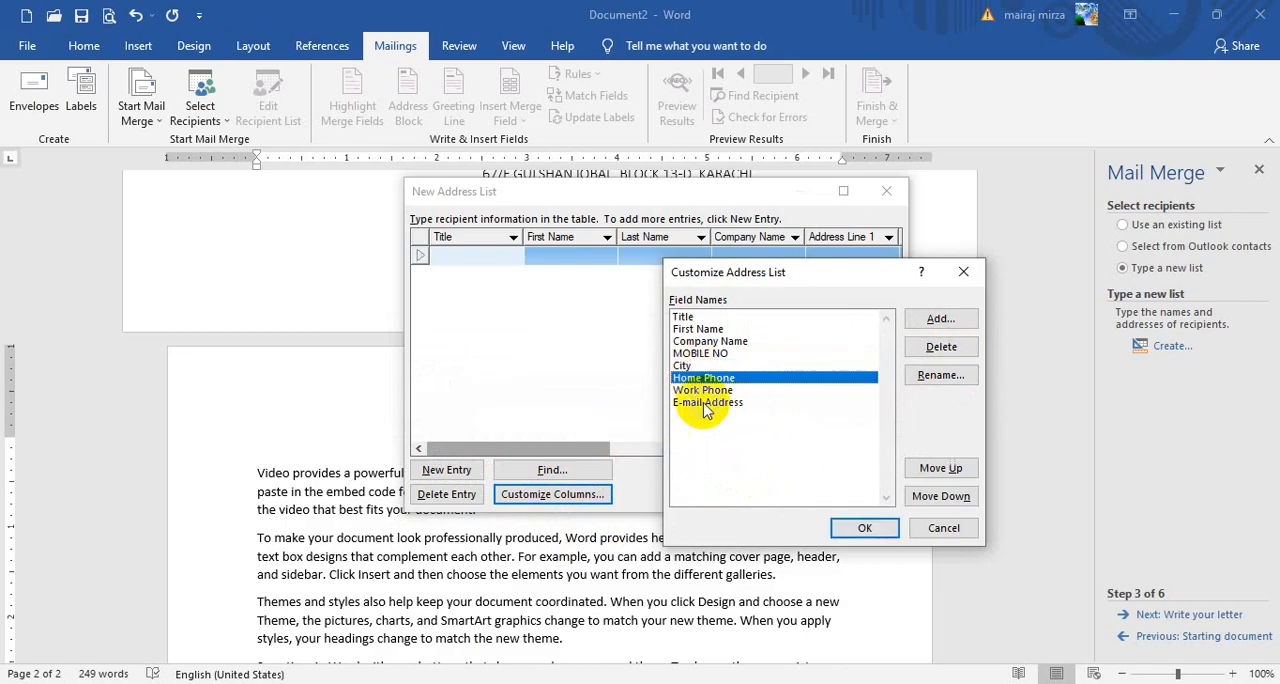
{"action": "left_click", "coordinate": [704, 391]}
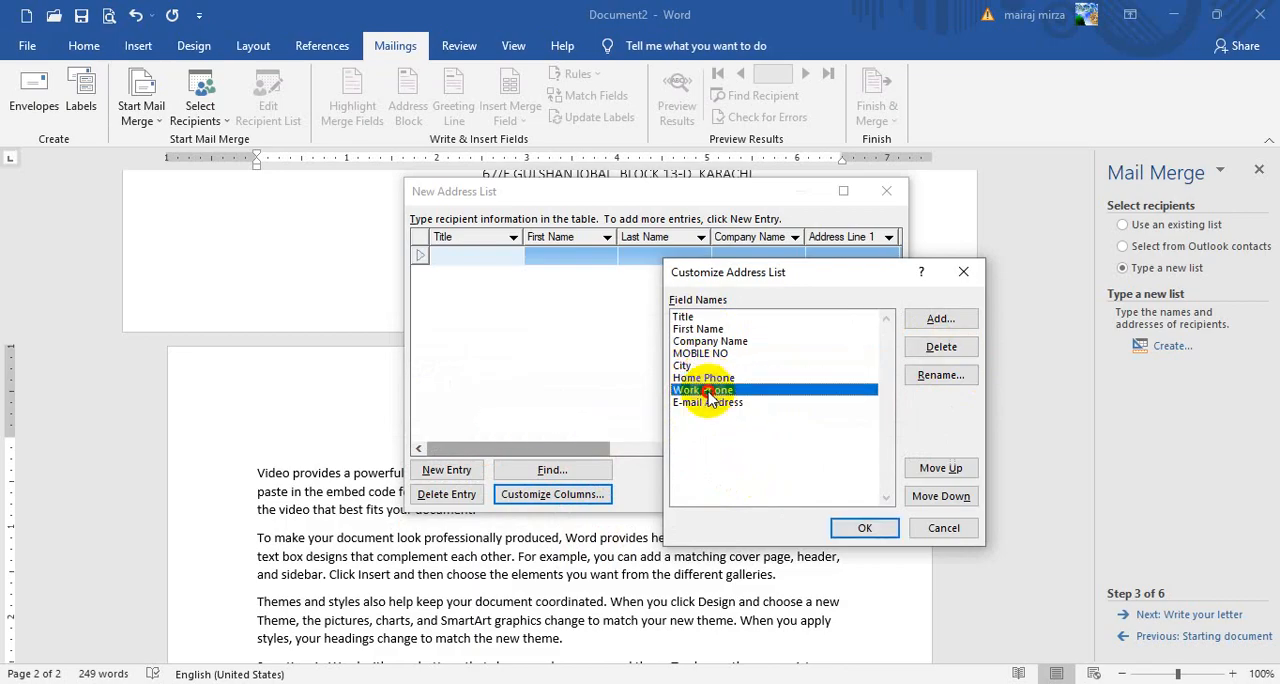
{"action": "left_click", "coordinate": [703, 378]}
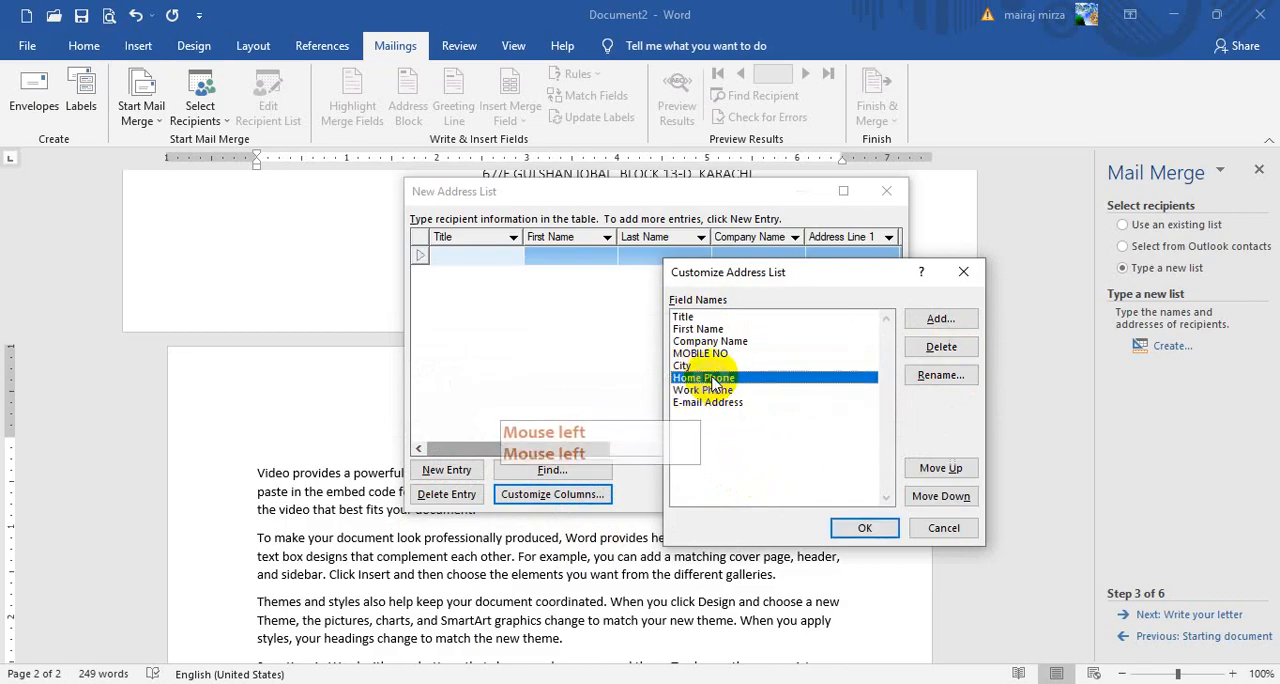
{"action": "left_click", "coordinate": [941, 346]}
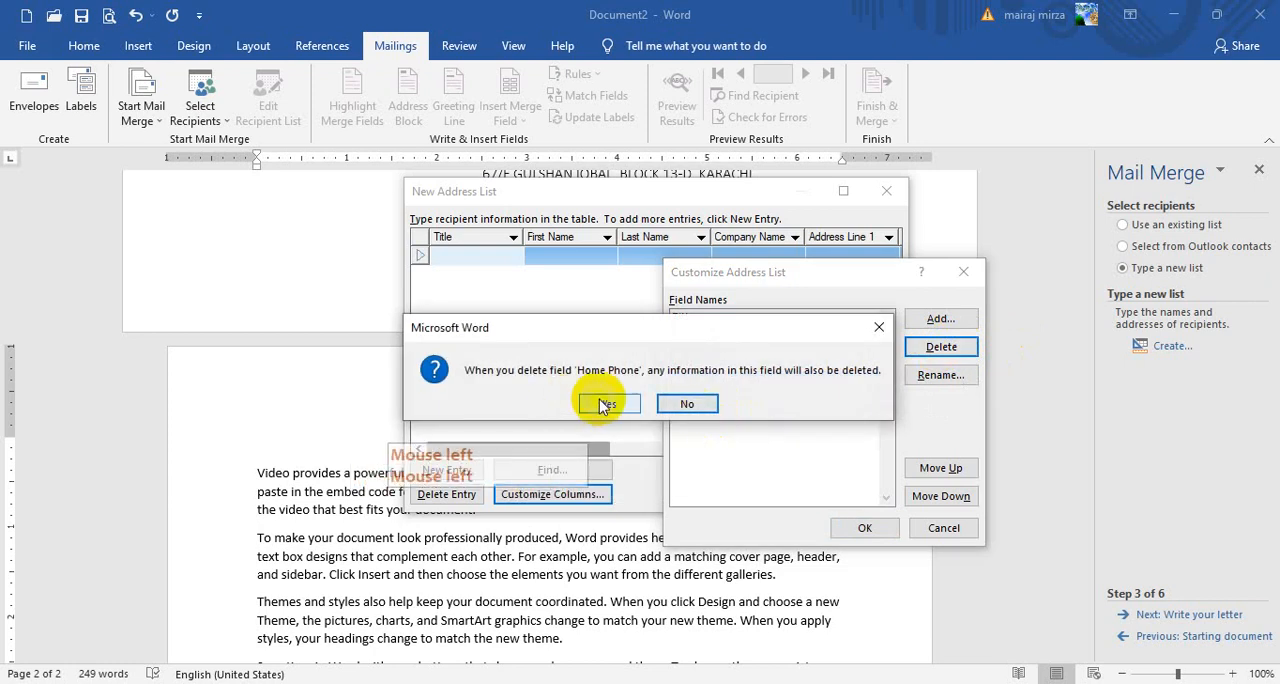
{"action": "left_click", "coordinate": [606, 401]}
{"action": "left_click", "coordinate": [707, 391]}
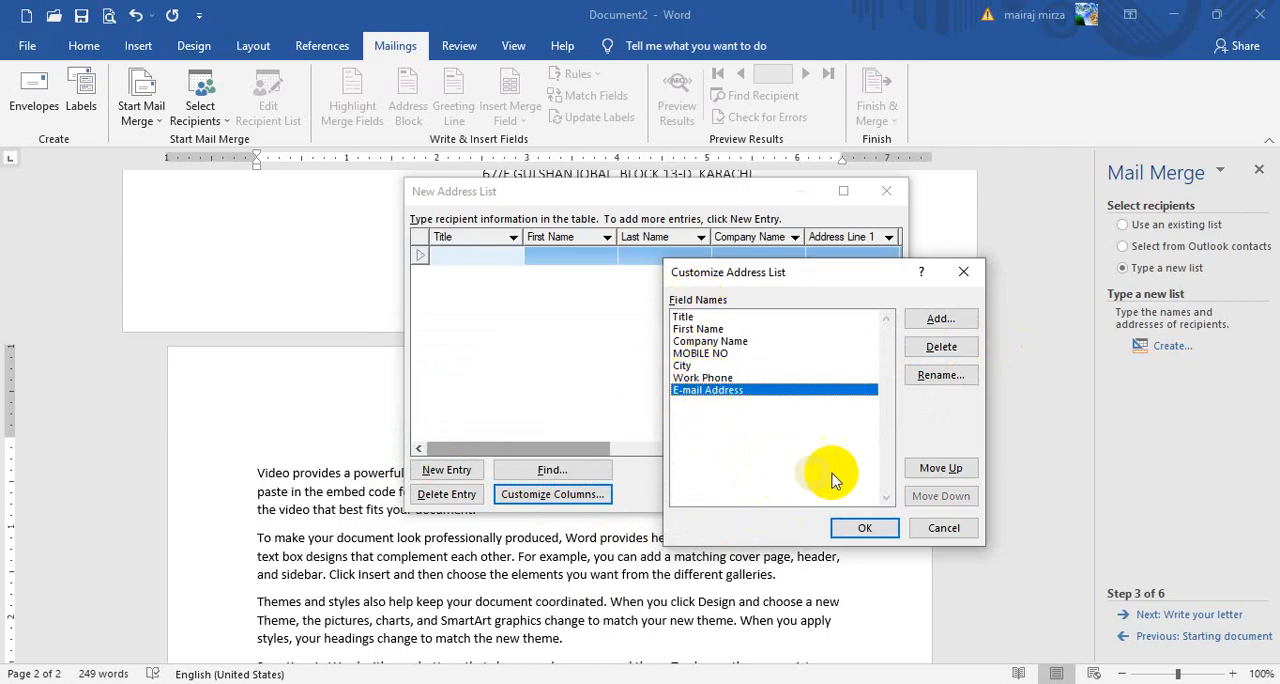
{"action": "left_click", "coordinate": [850, 534]}
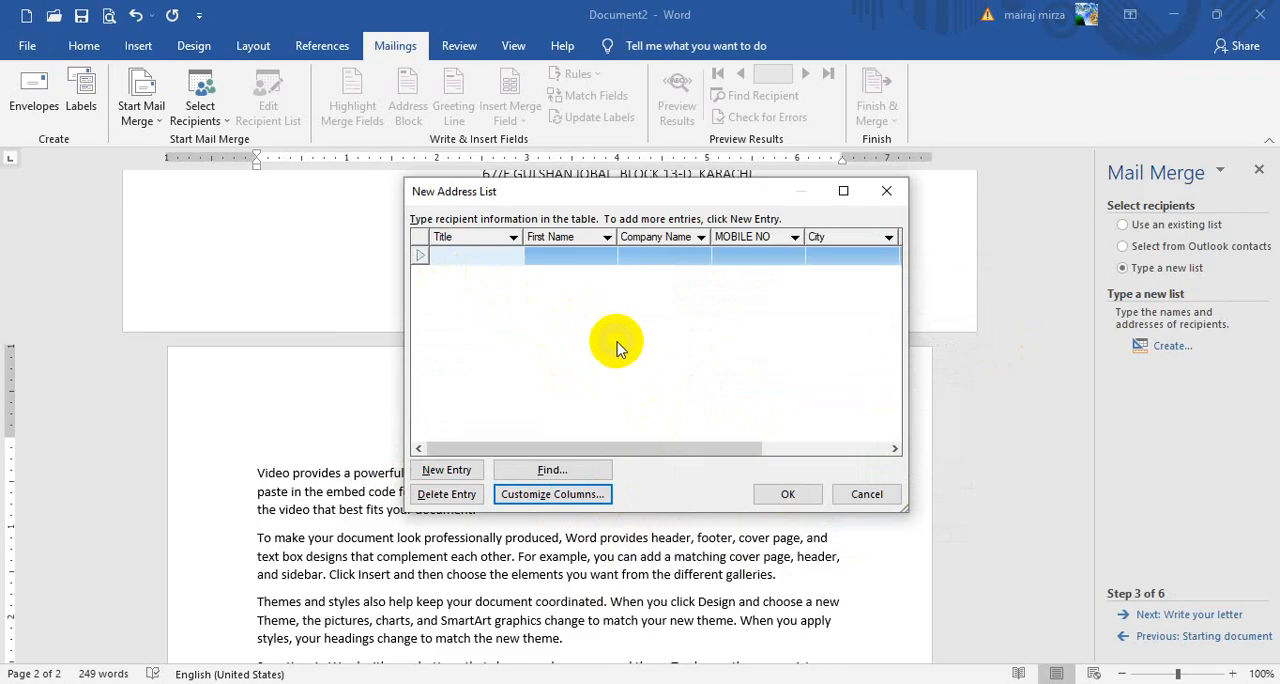
Fill the first address entry with the title NOTICE, the recipient's first name, and the company name K-ELECTRIC
{"action": "type", "text": "NOTICE"}
{"action": "key", "text": "Tab"}
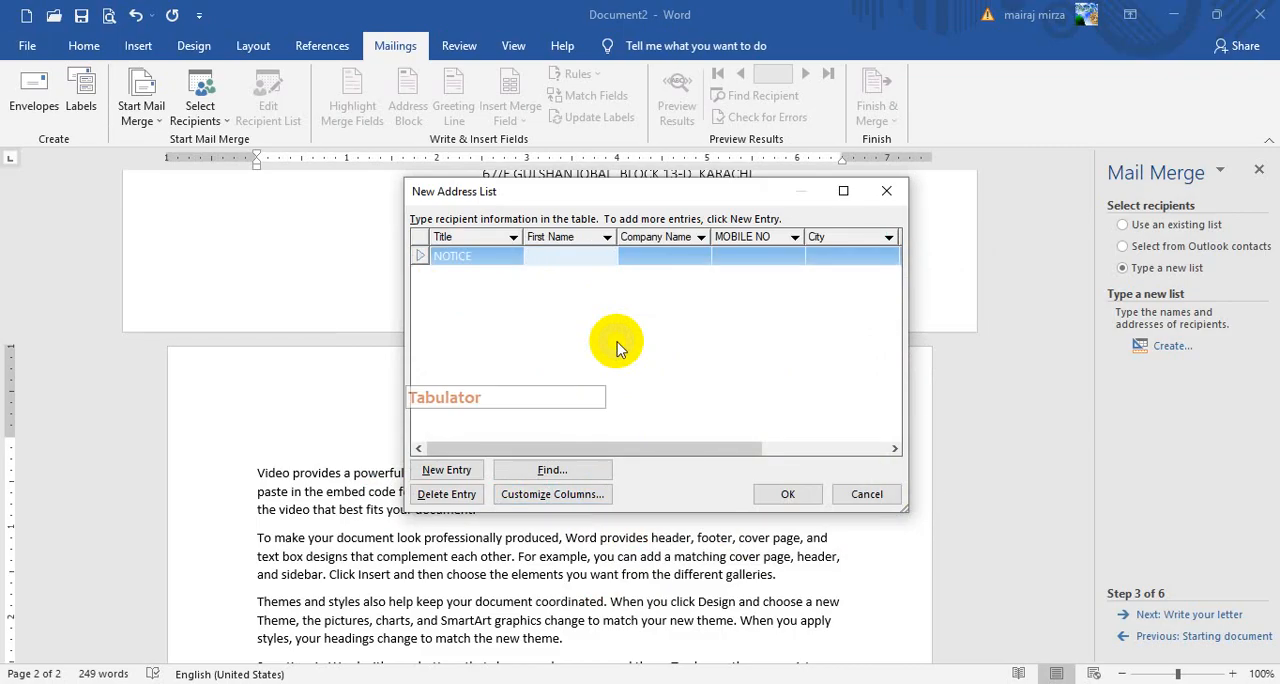
{"action": "type", "text": "SAL"}
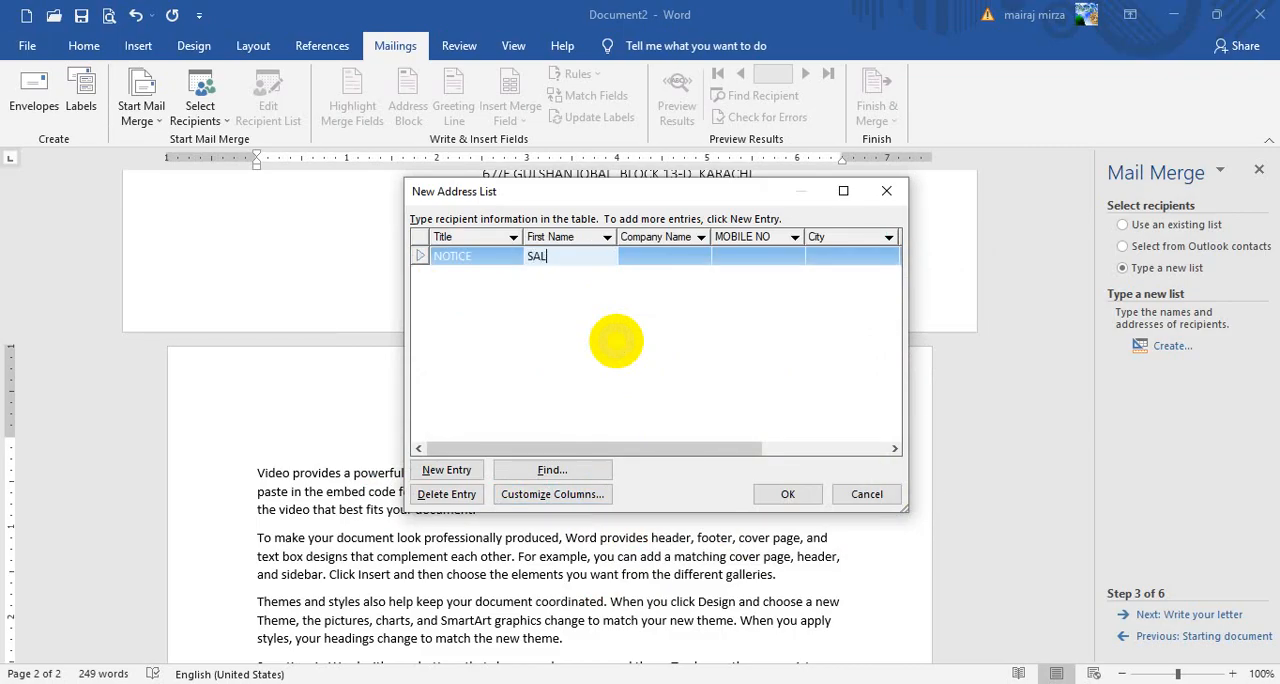
{"action": "type", "text": "MAN"}
{"action": "key", "text": "Tab"}
{"action": "type", "text": "K"}
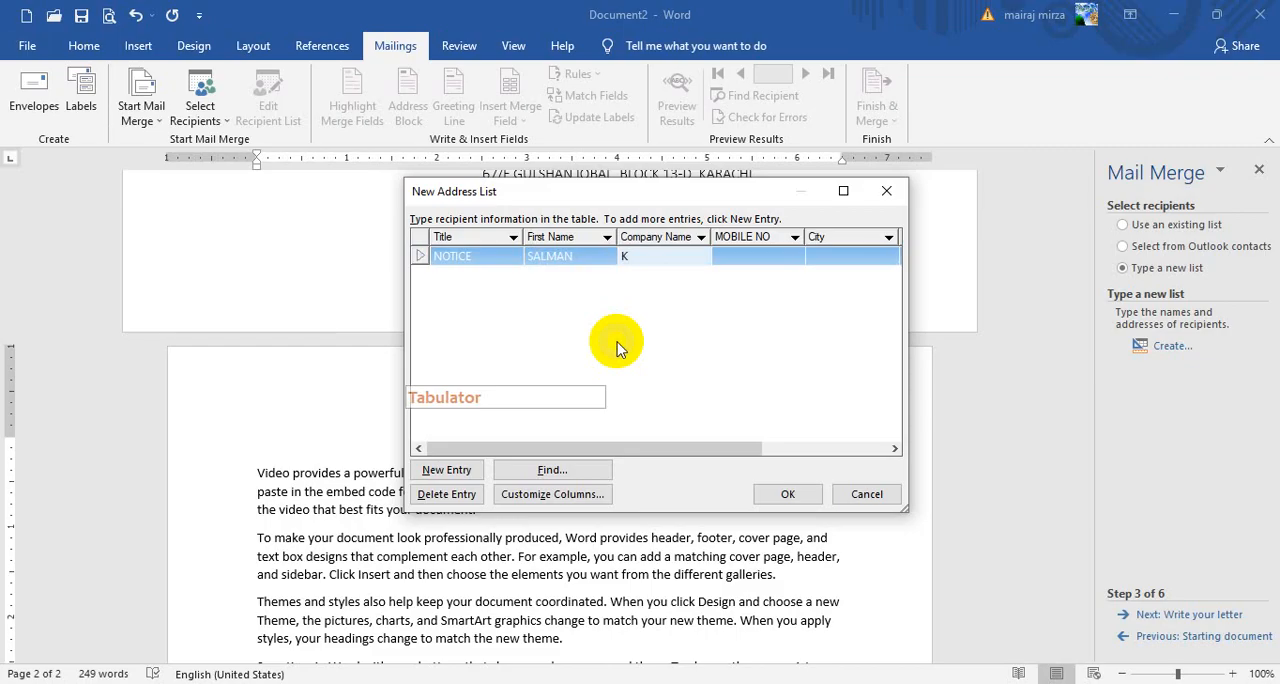
{"action": "type", "text": "-ELEC"}
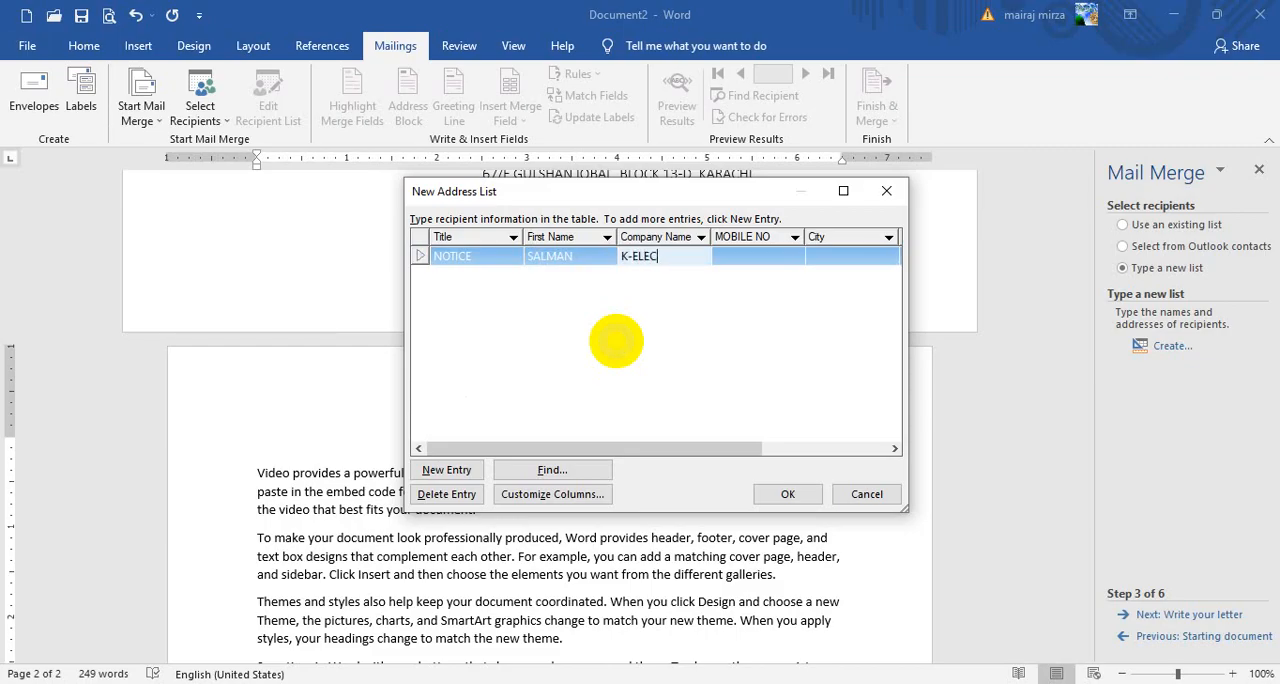
{"action": "type", "text": "TRIC"}
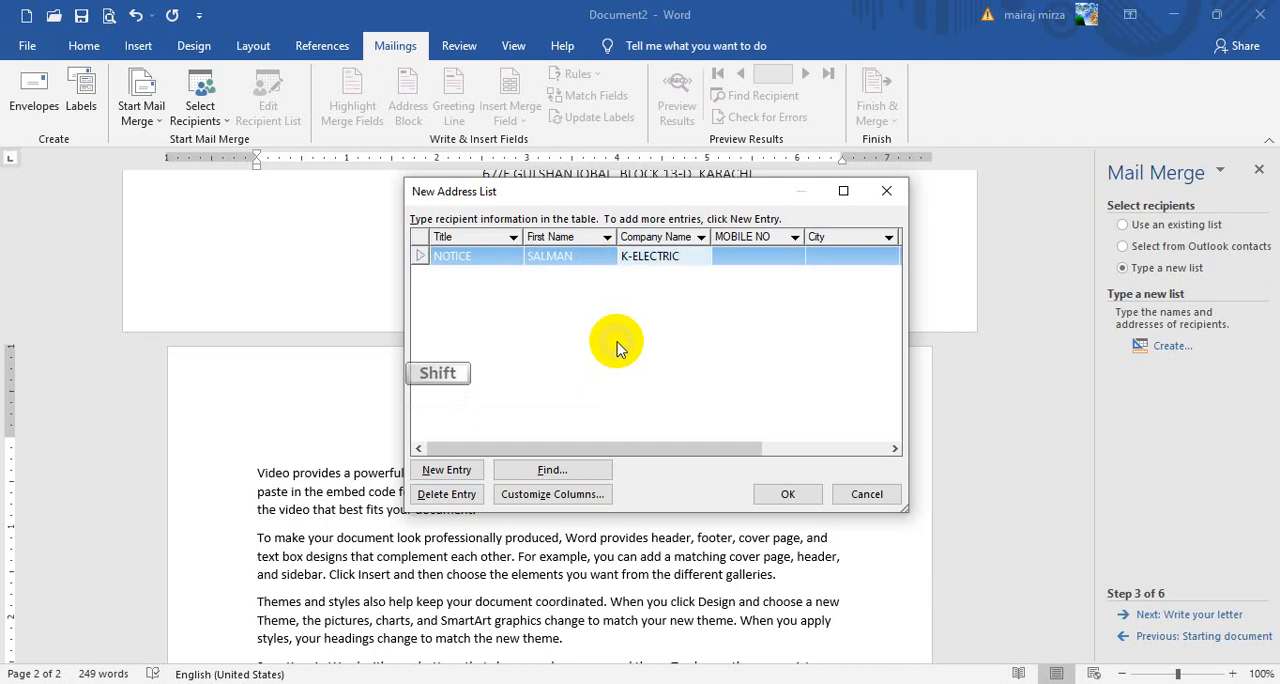
Copy the company name K-ELECTRIC from the first address entry
{"action": "key", "text": "shift+Left"}
{"action": "key", "text": "shift+Left"}
{"action": "key", "text": "shift+Left"}
{"action": "key", "text": "shift+Left"}
{"action": "key", "text": "shift+Left"}
{"action": "key", "text": "shift+Left"}
{"action": "key", "text": "shift+Left"}
{"action": "key", "text": "shift+Left"}
{"action": "key", "text": "shift+Left"}
{"action": "key", "text": "shift+Left"}
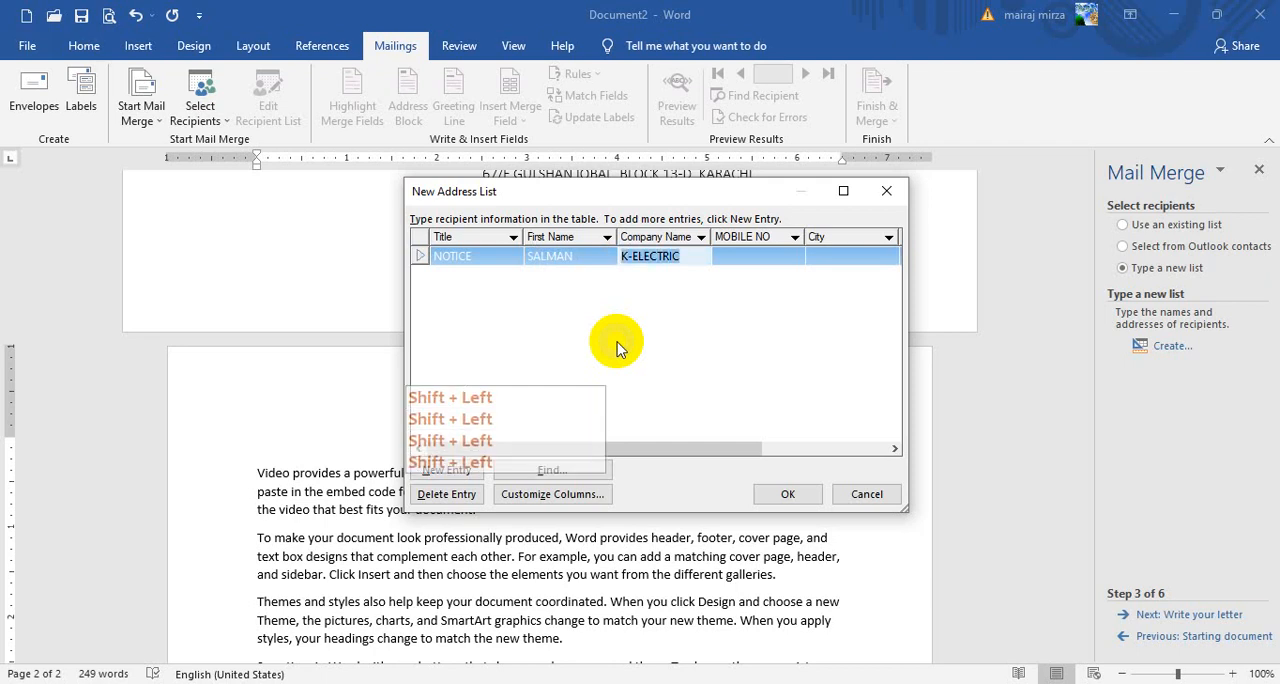
{"action": "key", "text": "ctrl+c"}
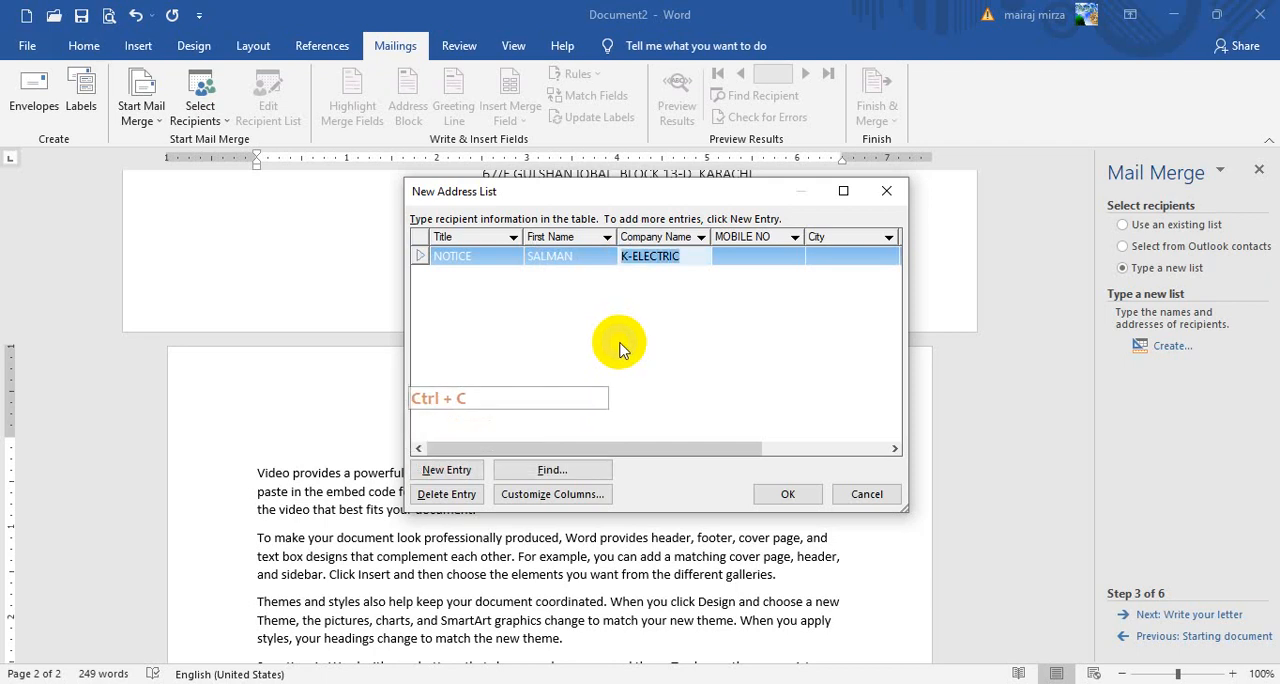
Enter the recipient's mobile number in the MOBILE NO field of the first entry
{"action": "left_click", "coordinate": [752, 256]}
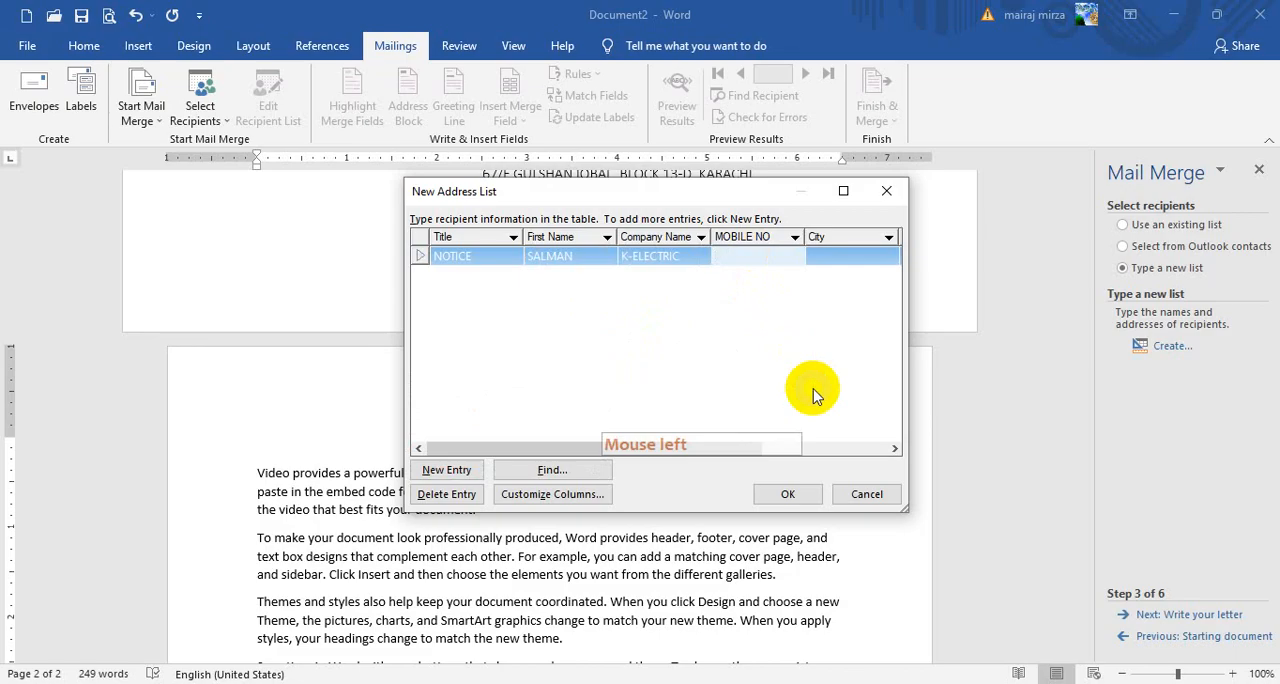
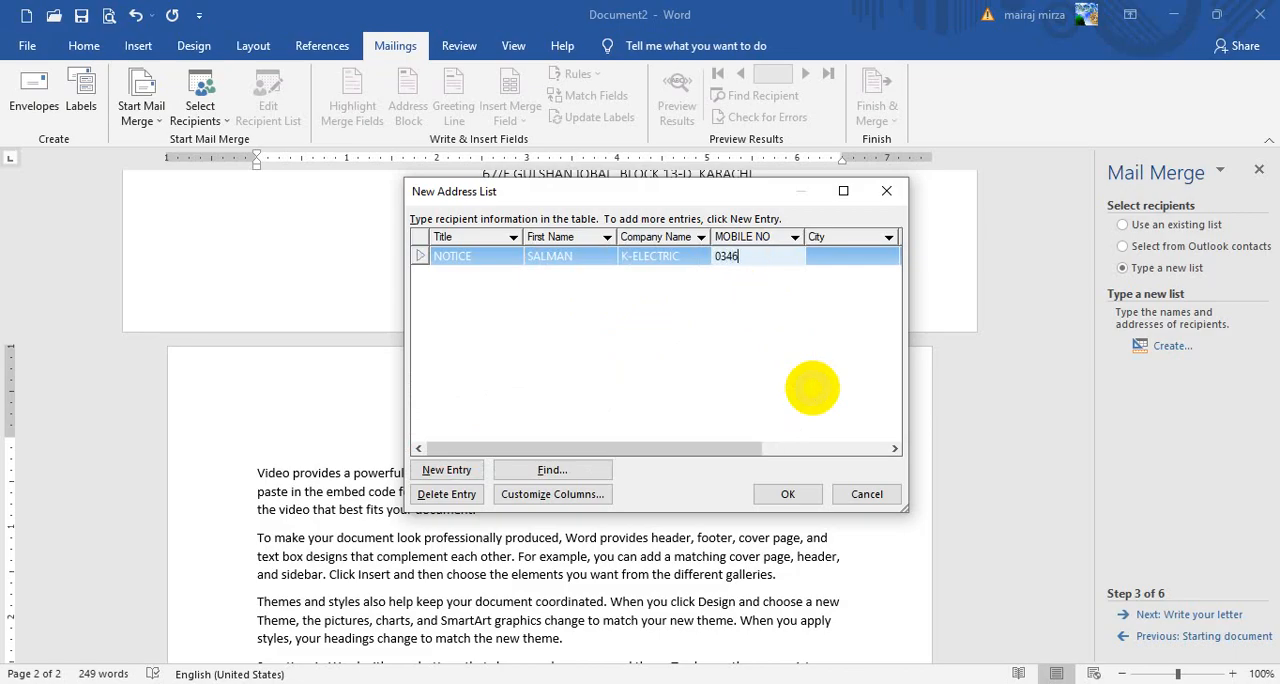
{"action": "key", "text": "Tab"}
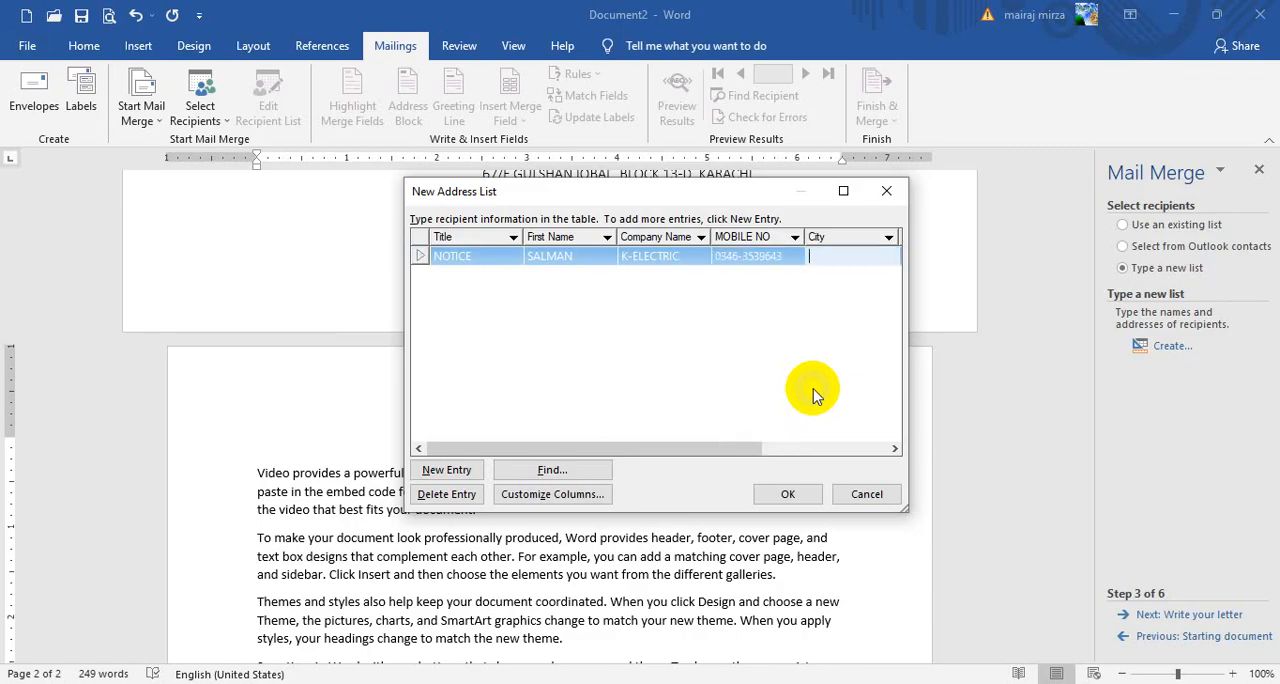
Set the first entry's city to KARACHI and enter the recipient's work phone number
{"action": "type", "text": "KARACHI"}
{"action": "key", "text": "Tab"}
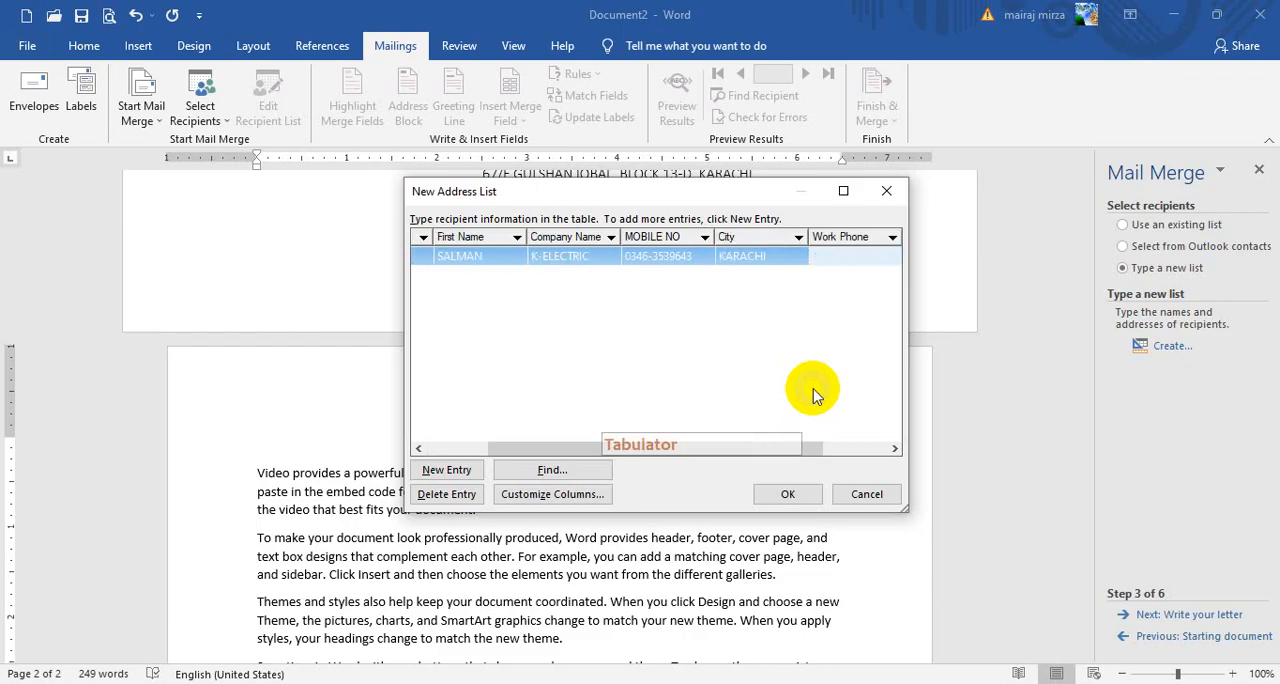
{"action": "type", "text": "021"}
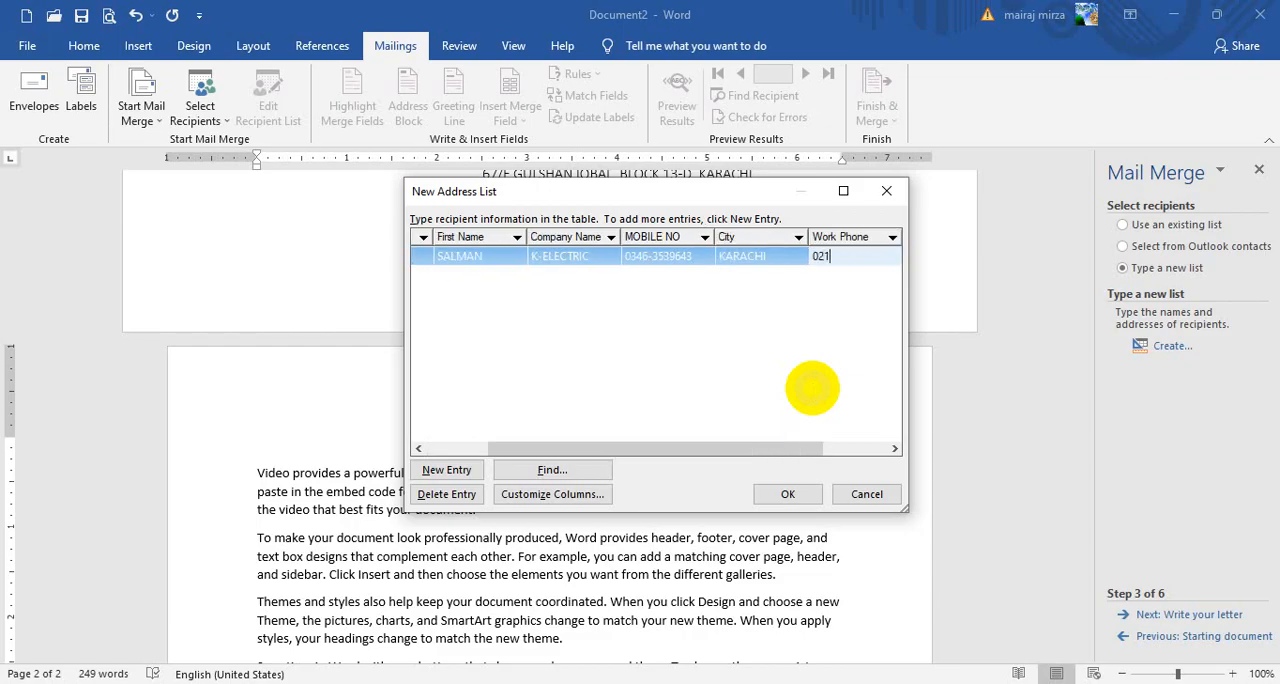
{"action": "type", "text": "-12345678"}
{"action": "key", "text": "Tab"}
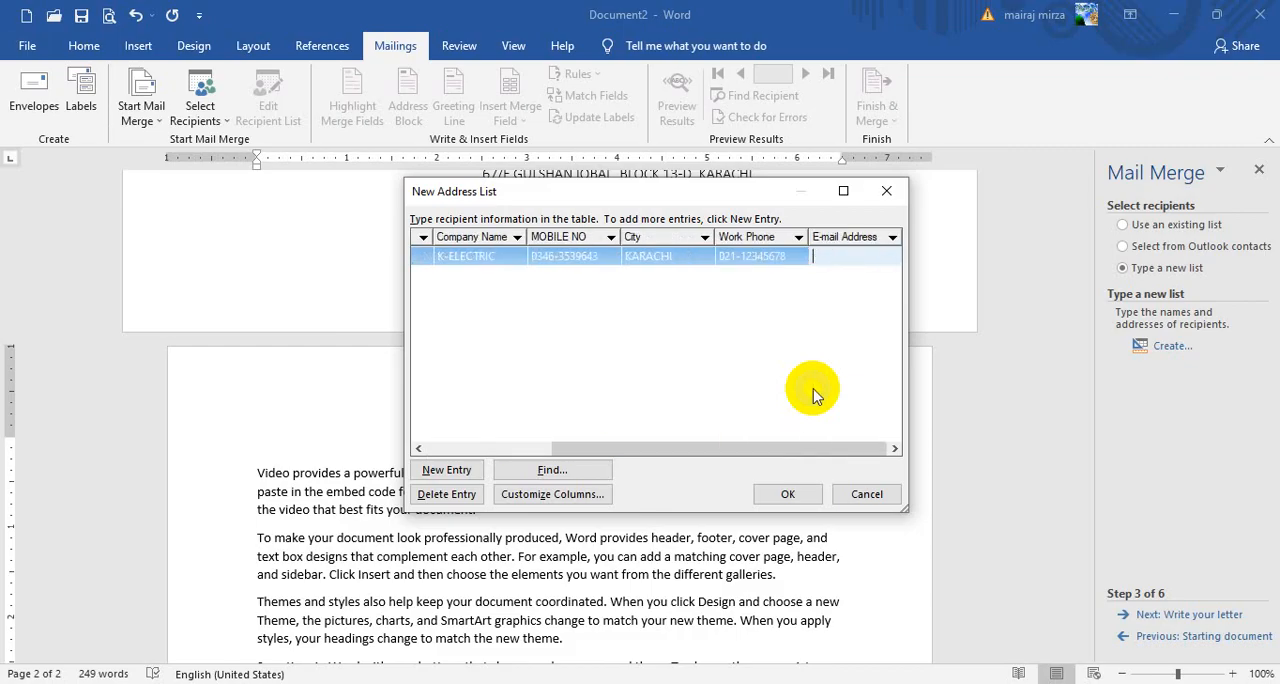
Enter the recipient's e-mail address in lowercase for the first entry
{"action": "key", "text": "BackSpace"}
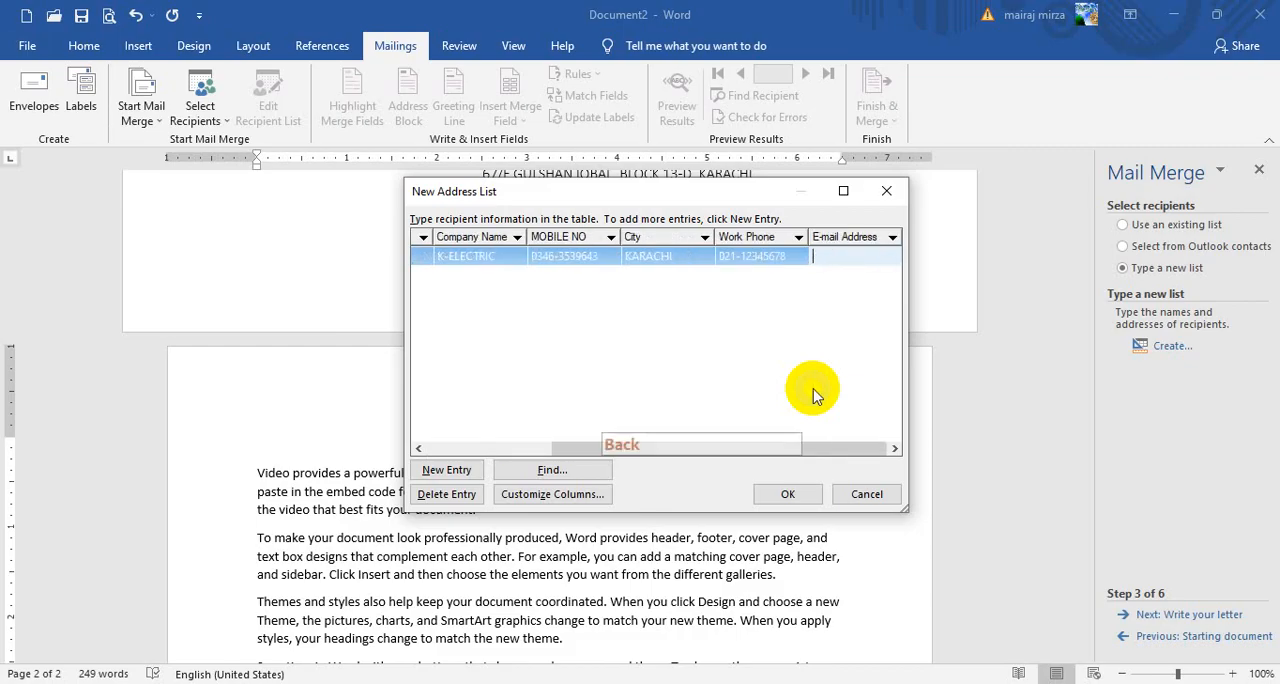
{"action": "key", "text": "Caps_Lock"}
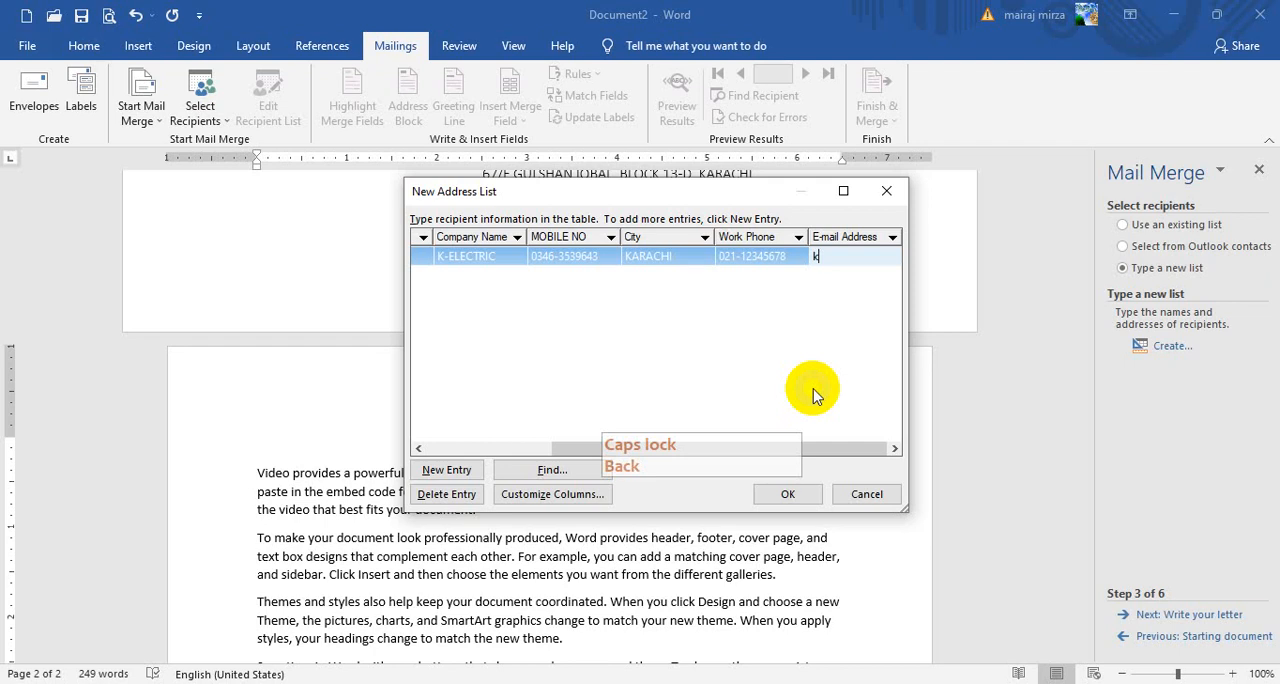
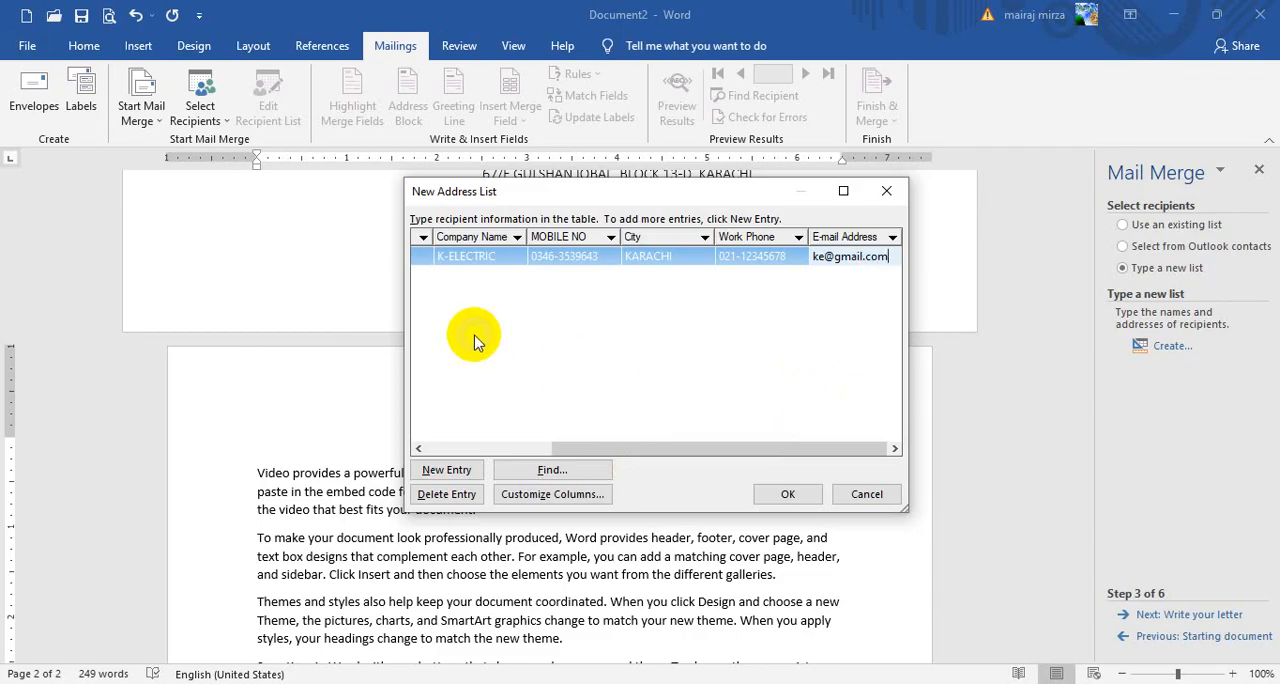
Add a second address entry with the title NOTICE and the recipient's first name
{"action": "left_click", "coordinate": [447, 470]}
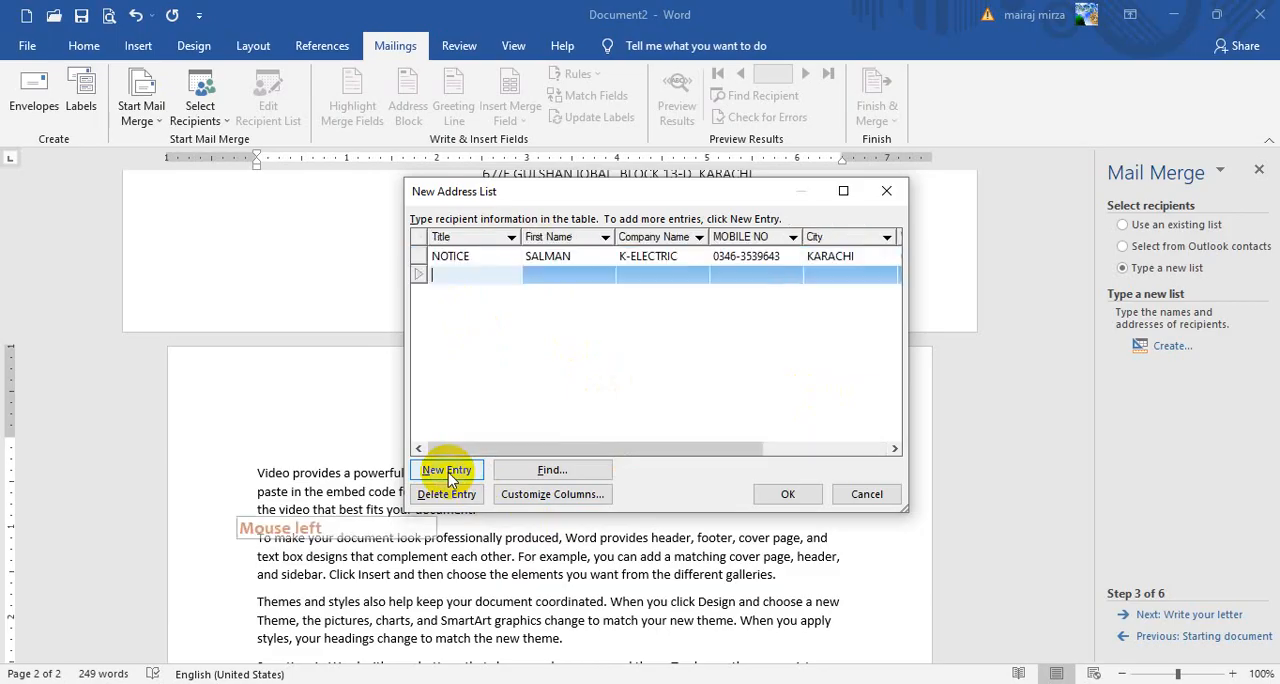
{"action": "left_click", "coordinate": [458, 272]}
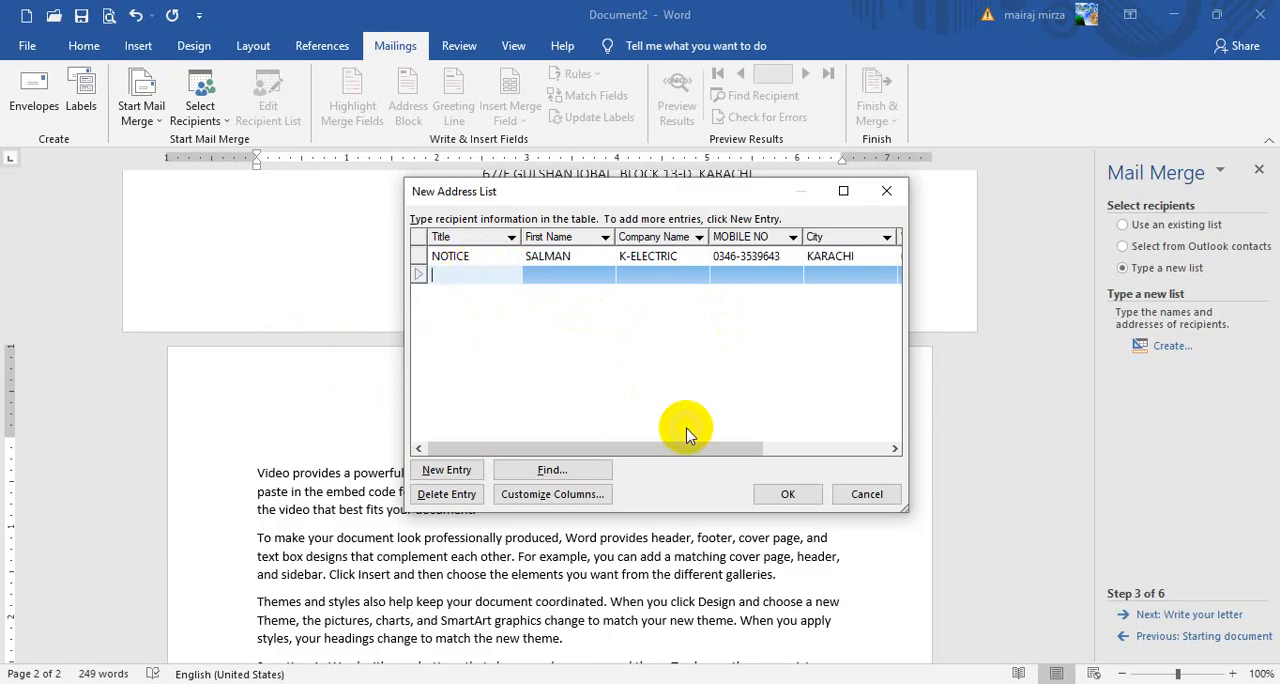
{"action": "type", "text": "no"}
{"action": "key", "text": "BackSpace"}
{"action": "key", "text": "BackSpace"}
{"action": "key", "text": "Caps_Lock"}
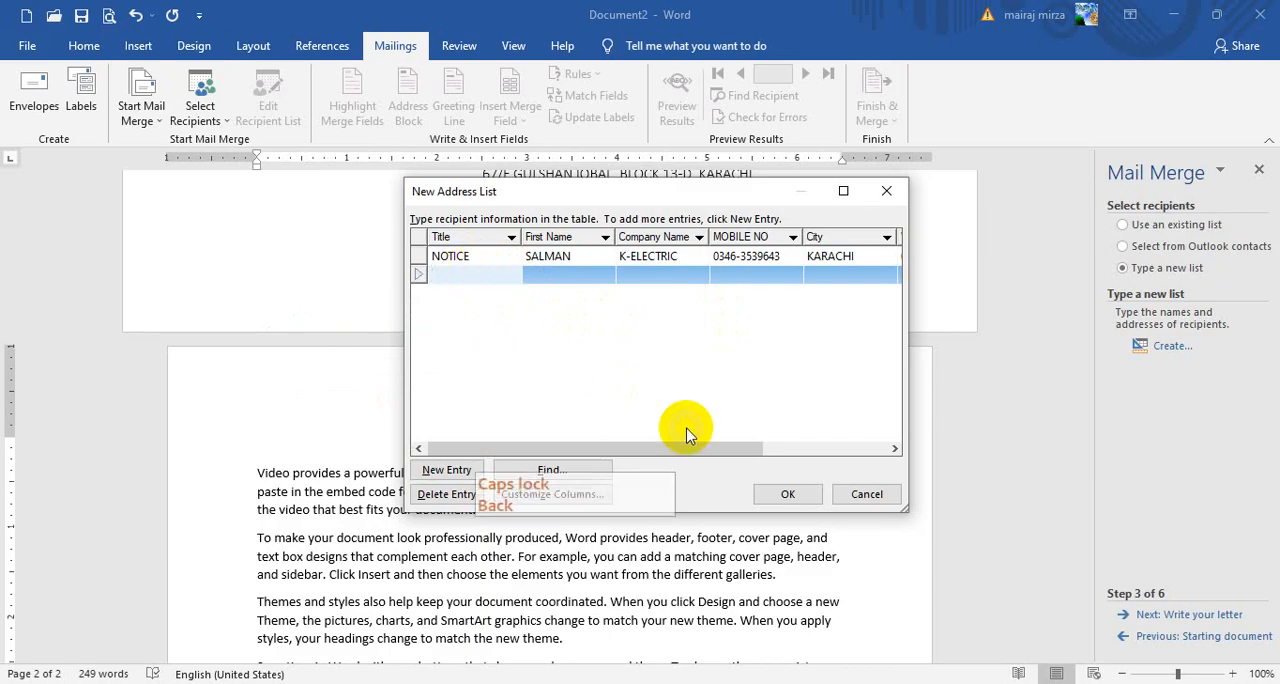
{"action": "type", "text": "NOTICE"}
{"action": "key", "text": "Tab"}
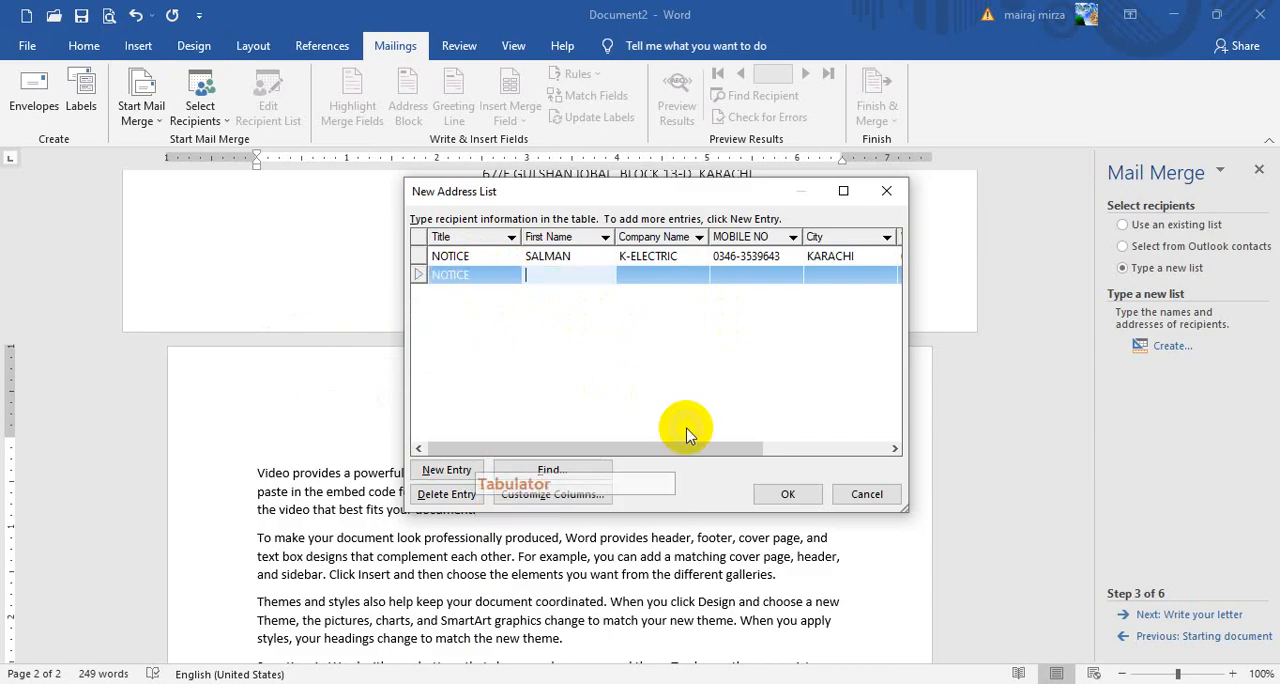
{"action": "type", "text": "USMAN"}
{"action": "key", "text": "Tab"}
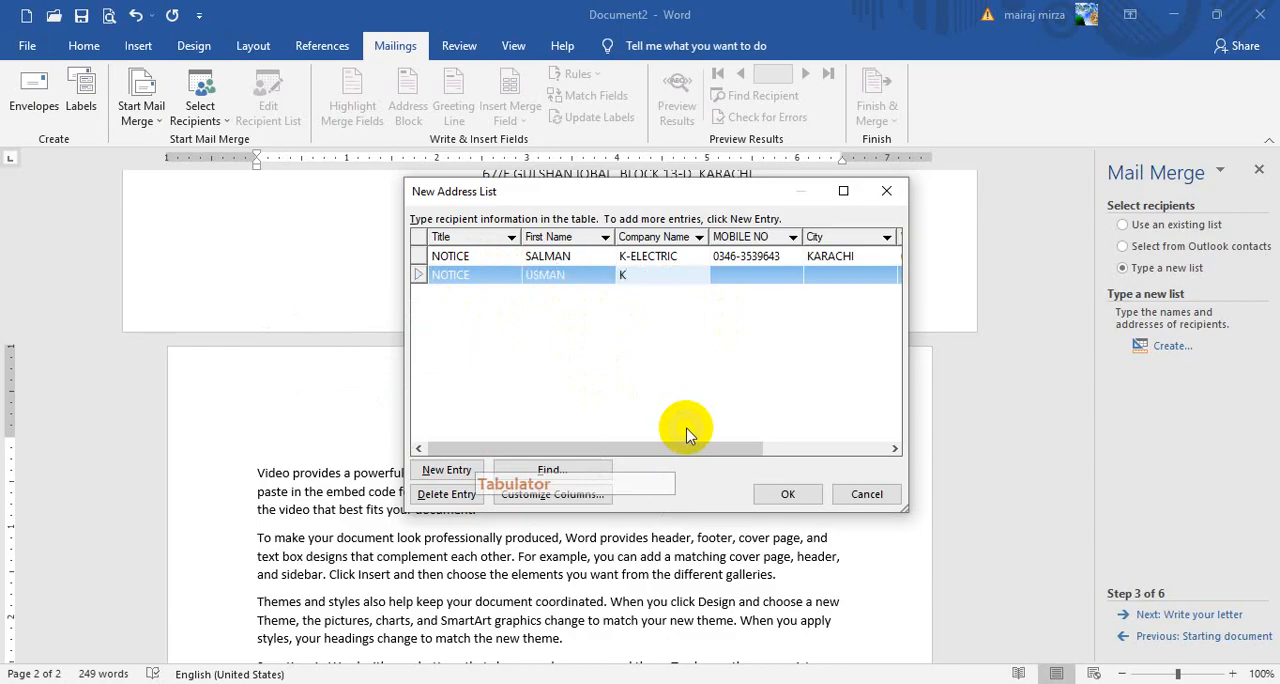
Paste the company name K-ELECTRIC into the second entry and enter the recipient's mobile number
{"action": "type", "text": "K"}
{"action": "key", "text": "BackSpace"}
{"action": "key", "text": "ctrl+v"}
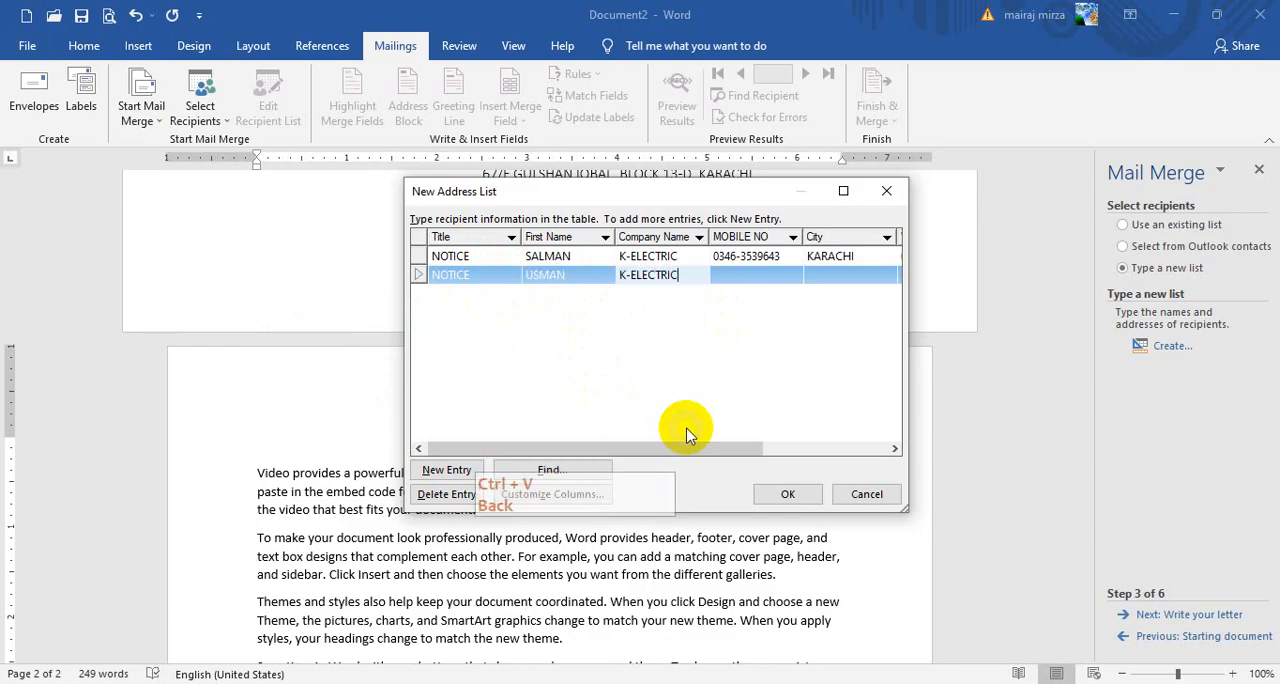
{"action": "key", "text": "Tab"}
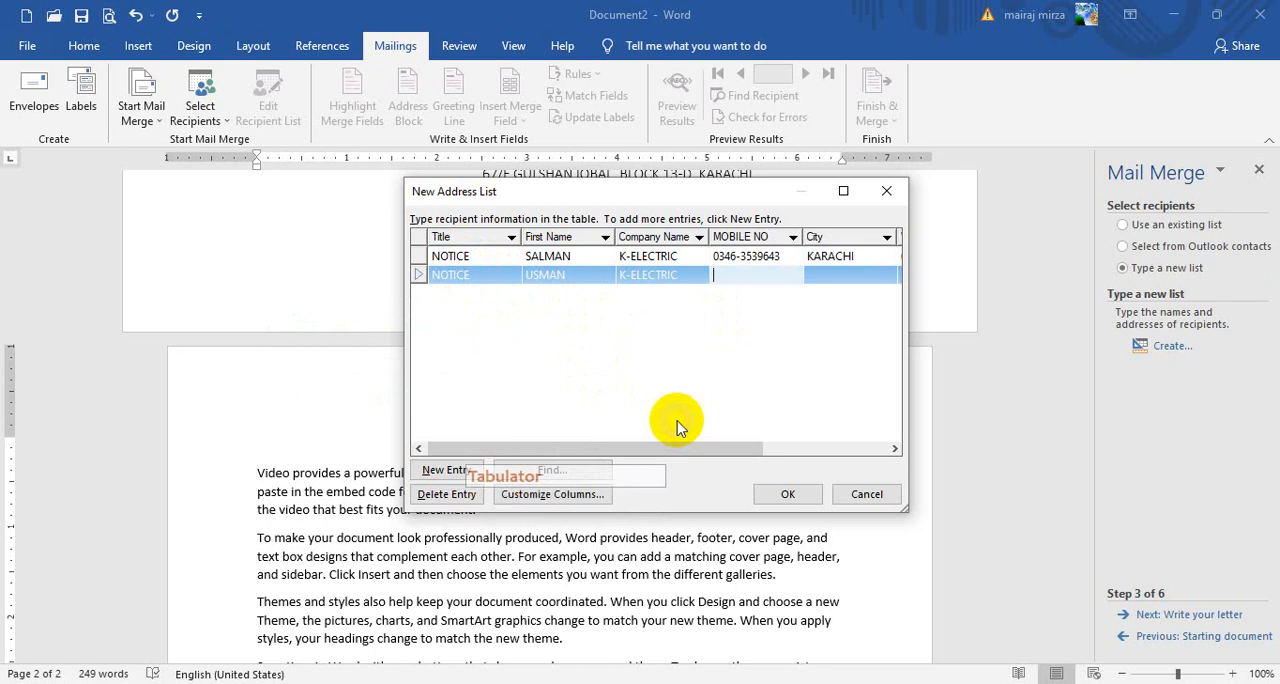
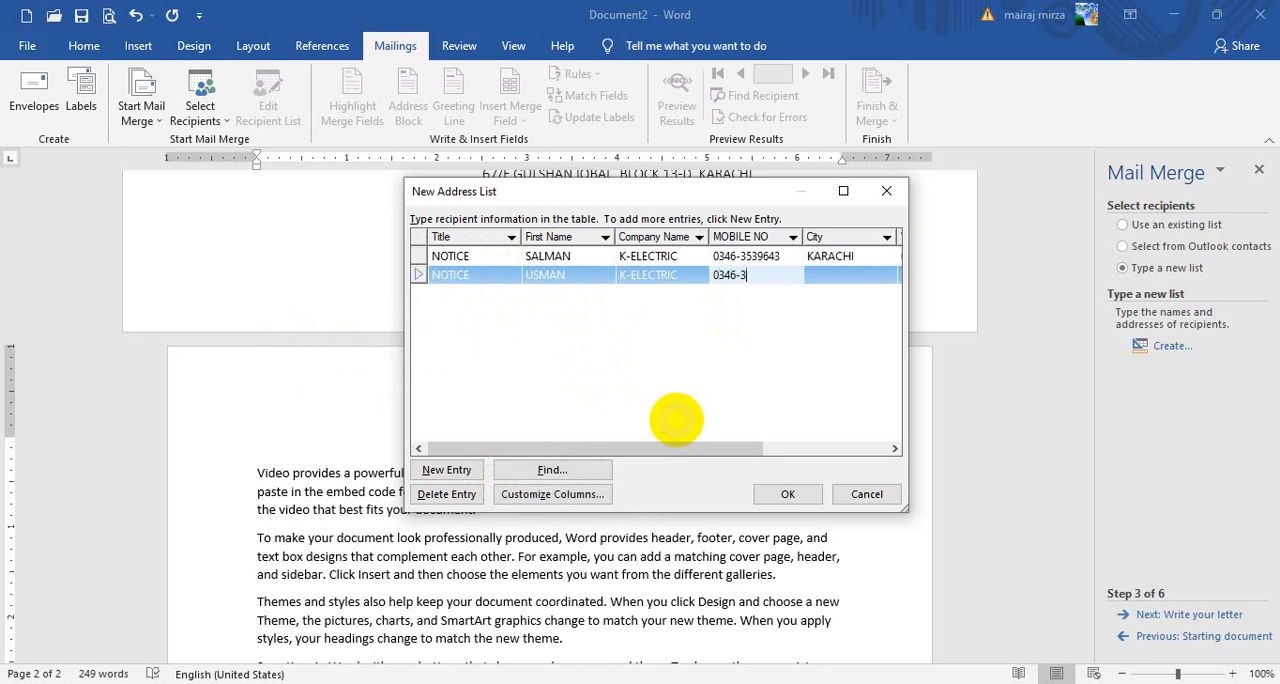
{"action": "key", "text": "Tab"}
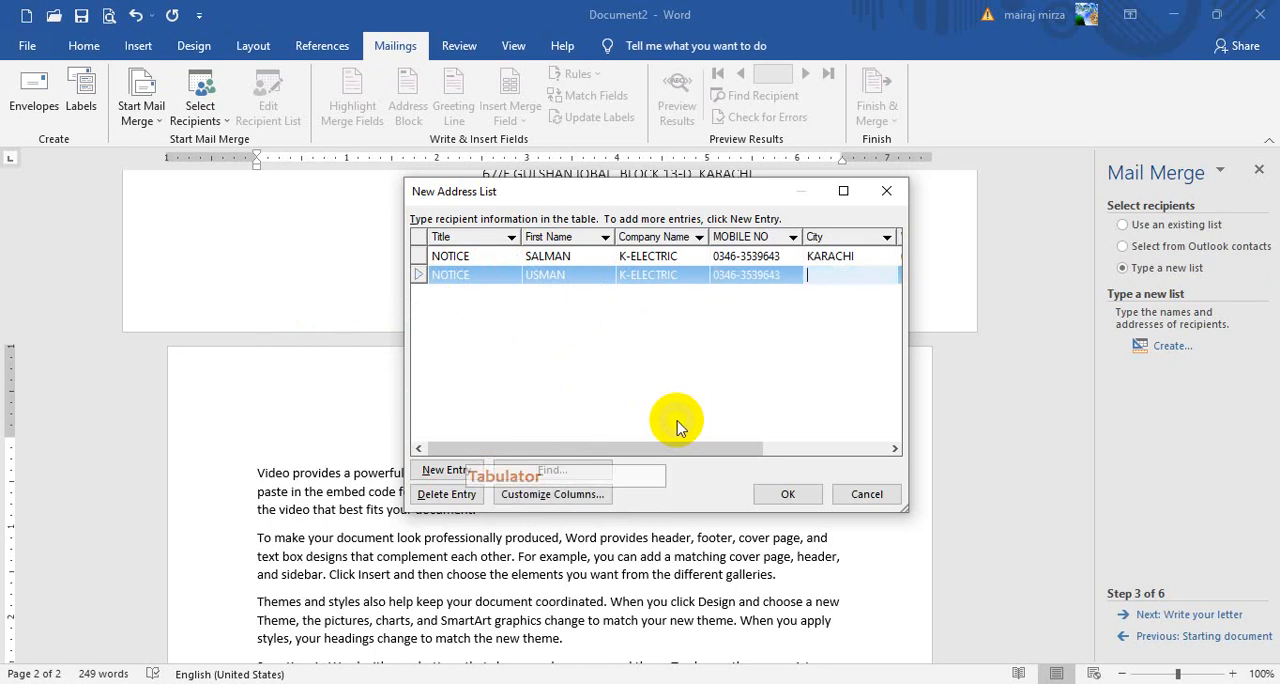
Set the second entry's city to KARACHI and enter the recipient's work phone number
{"action": "type", "text": "KARACHI"}
{"action": "key", "text": "Tab"}
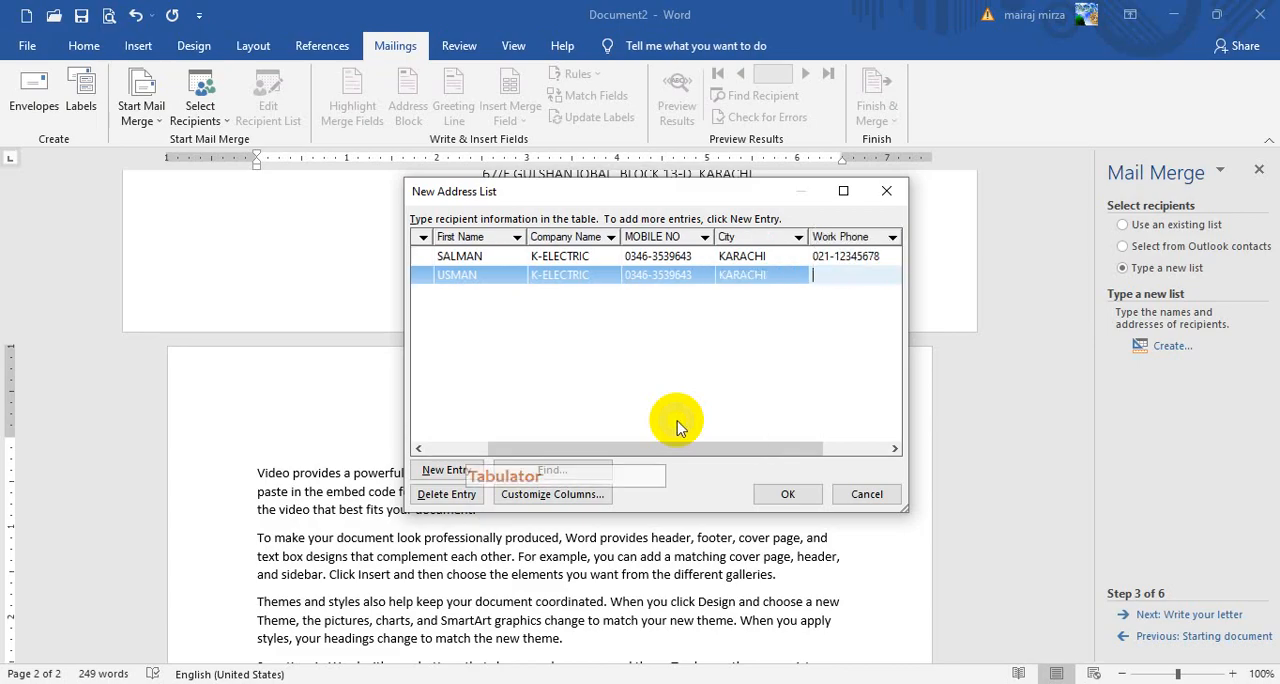
{"action": "type", "text": "021-"}
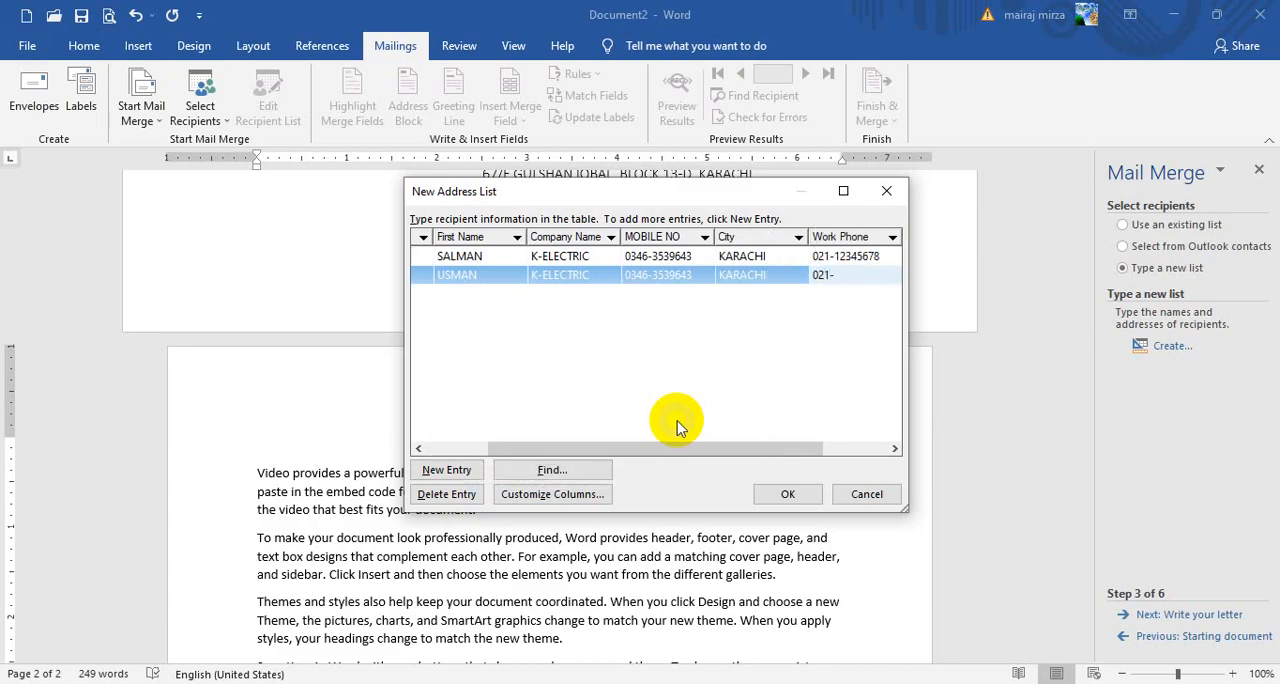
{"action": "type", "text": "12345678"}
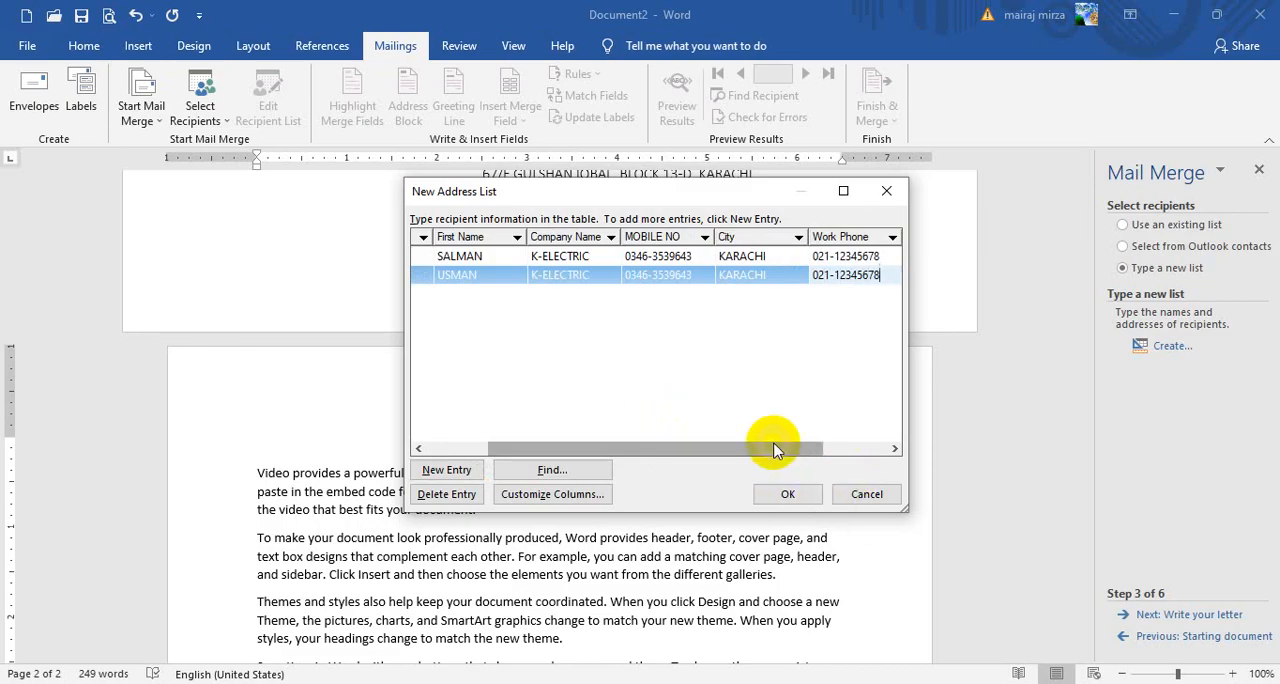
Enter the recipient's e-mail address in lowercase for the second entry
{"action": "left_click_drag", "start_coordinate": [775, 450], "coordinate": [849, 449]}
{"action": "left_click", "coordinate": [828, 276]}
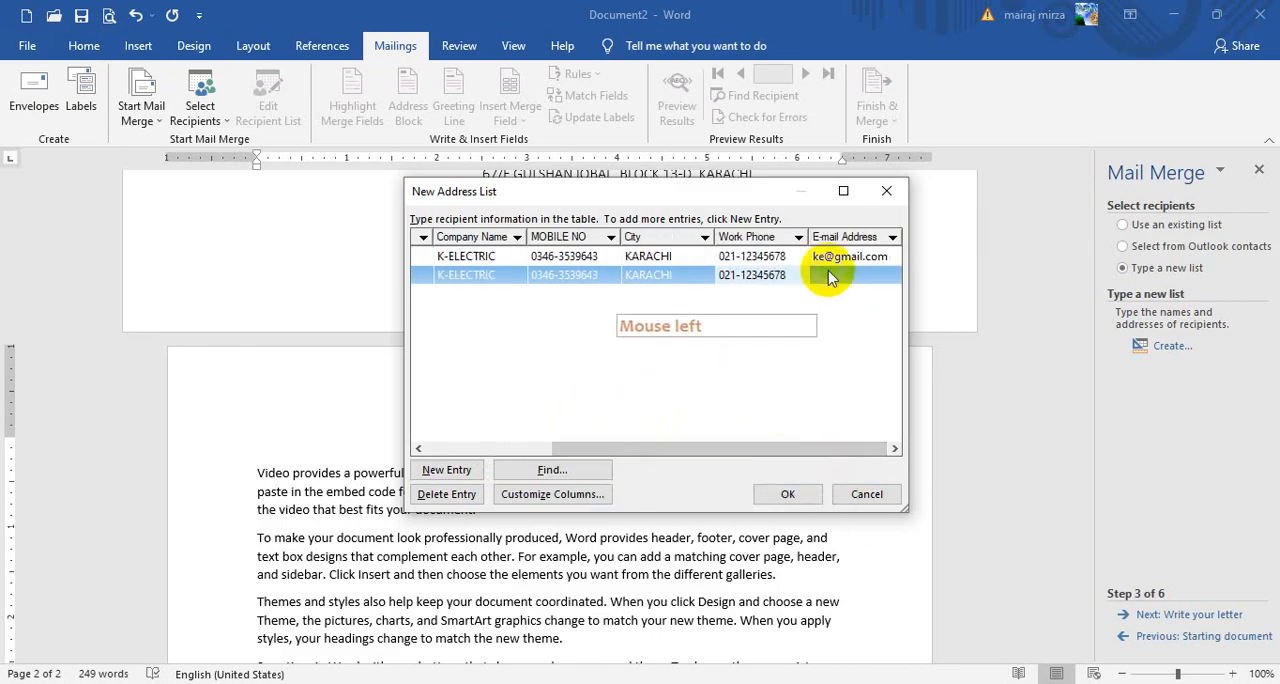
{"action": "key", "text": "Caps_Lock"}
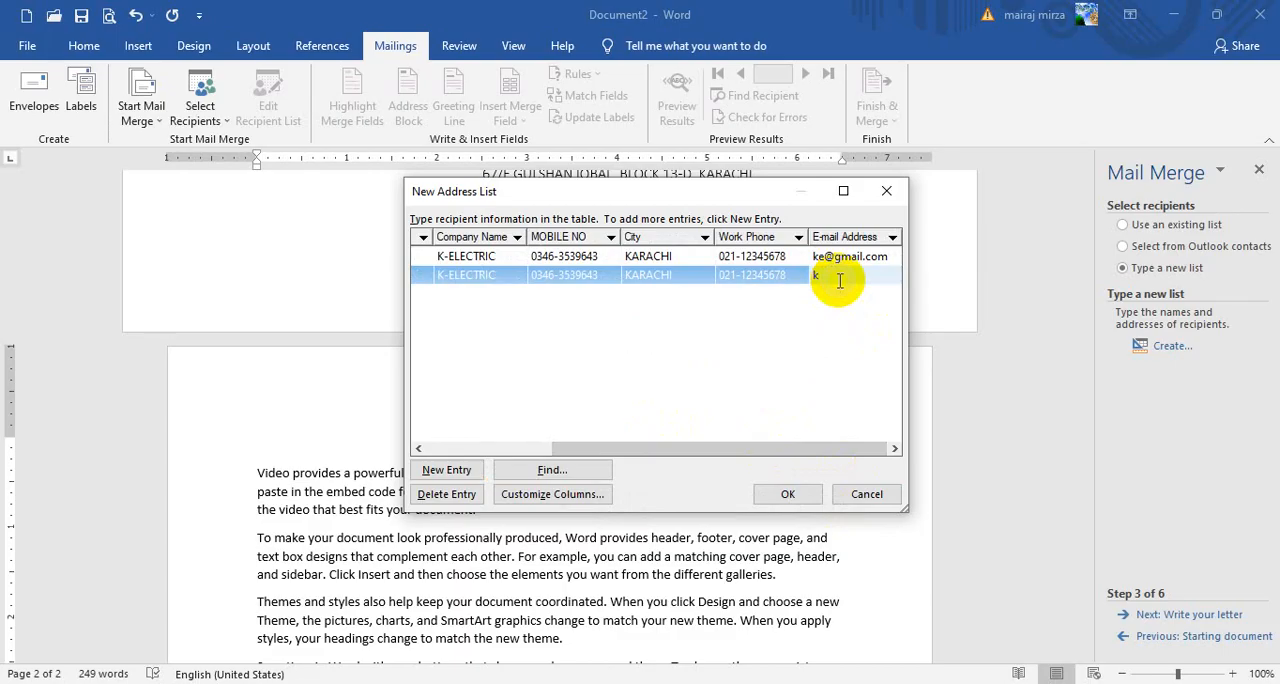
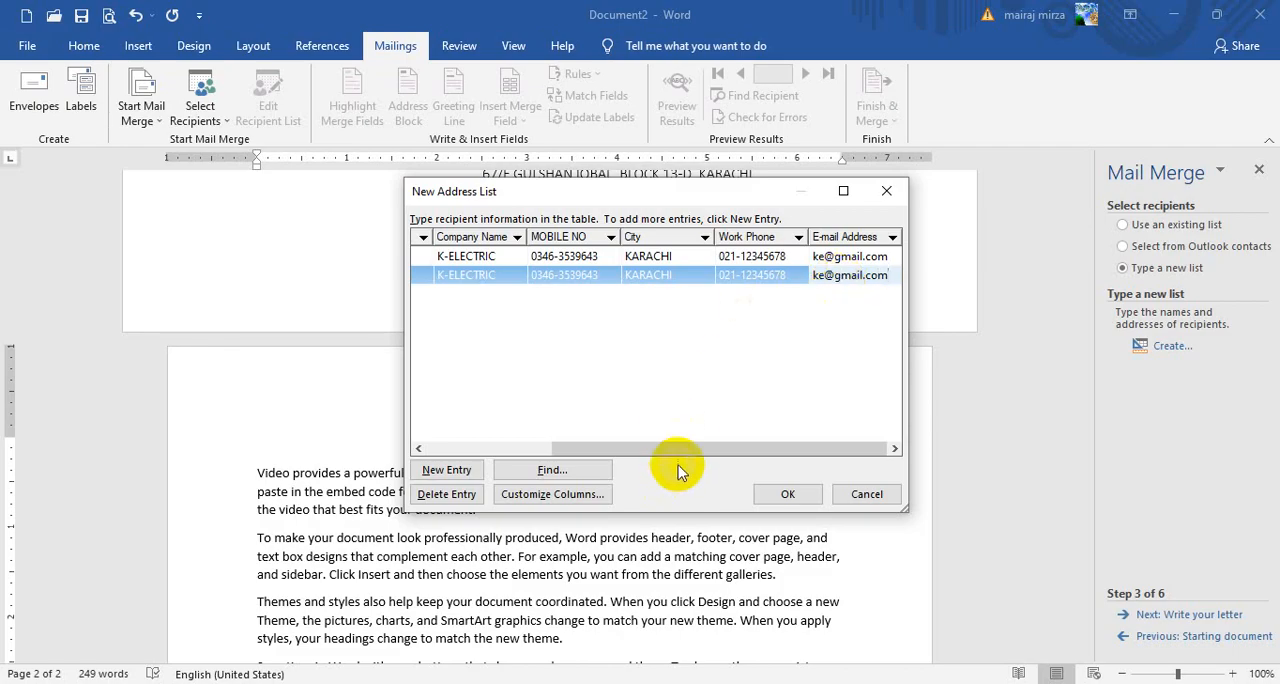
Add a third address entry with the title NOTICE and the recipient's first name
{"action": "left_click_drag", "start_coordinate": [715, 461], "coordinate": [555, 410]}
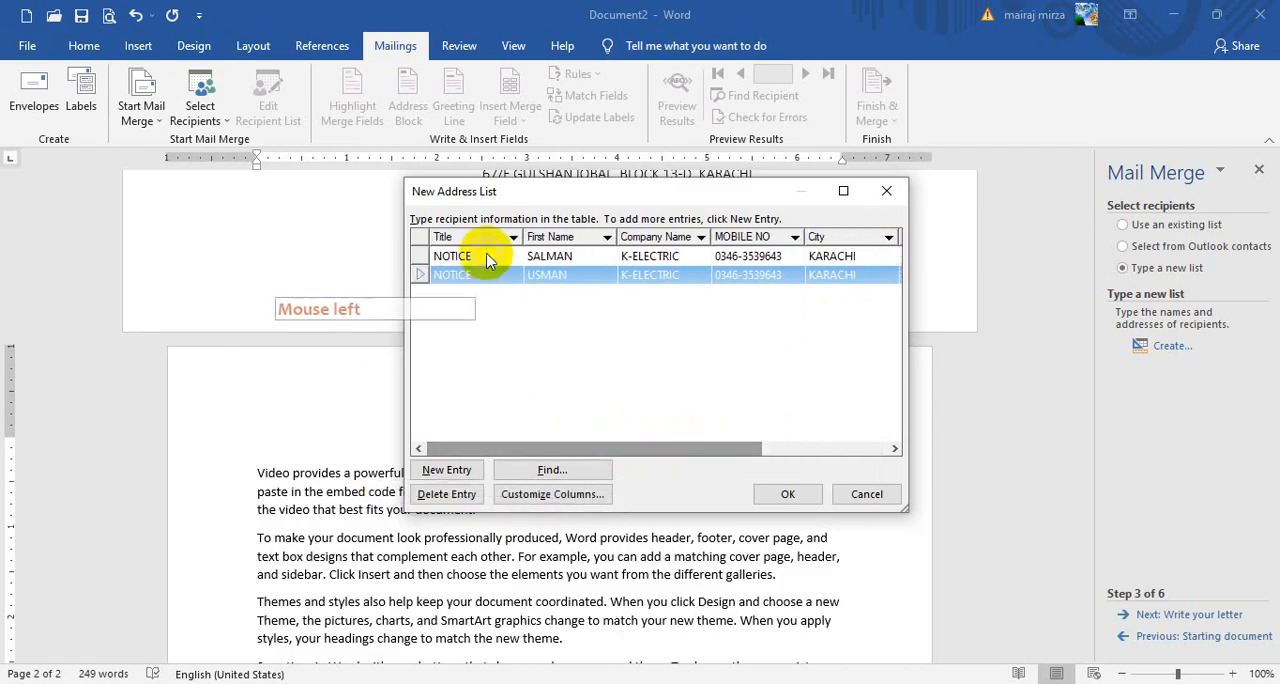
{"action": "left_click", "coordinate": [452, 470]}
{"action": "type", "text": "N"}
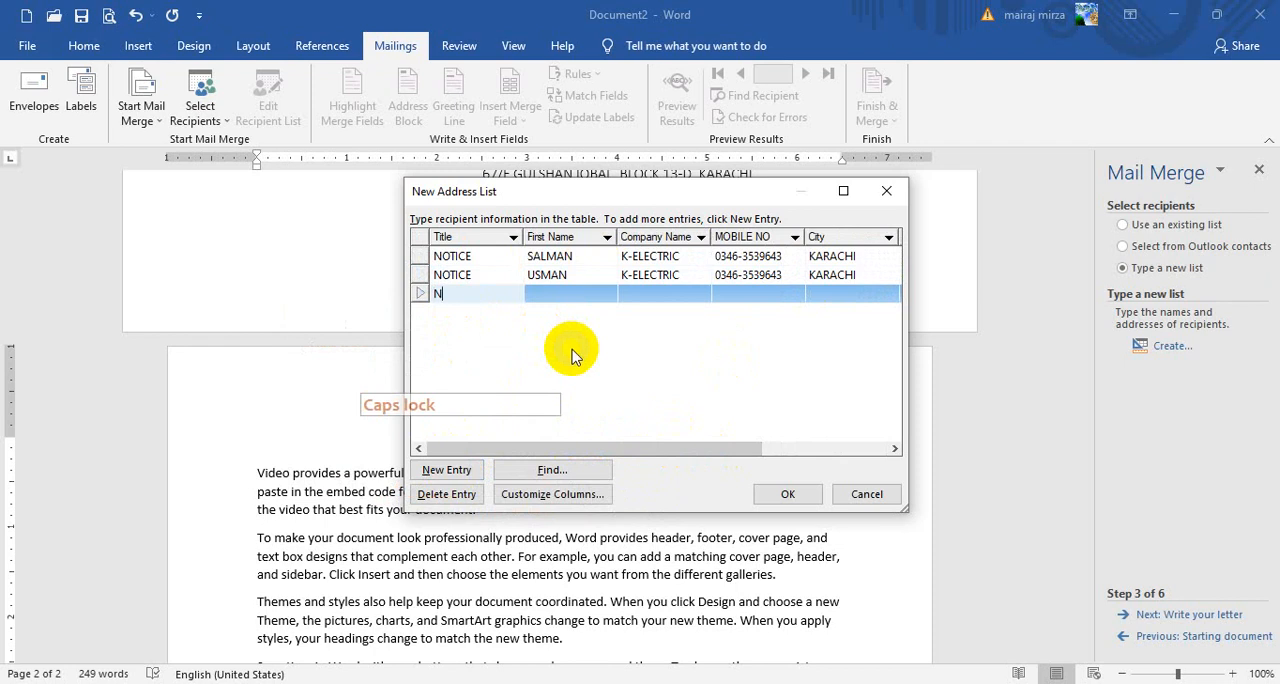
{"action": "type", "text": "OTICE"}
{"action": "key", "text": "Tab"}
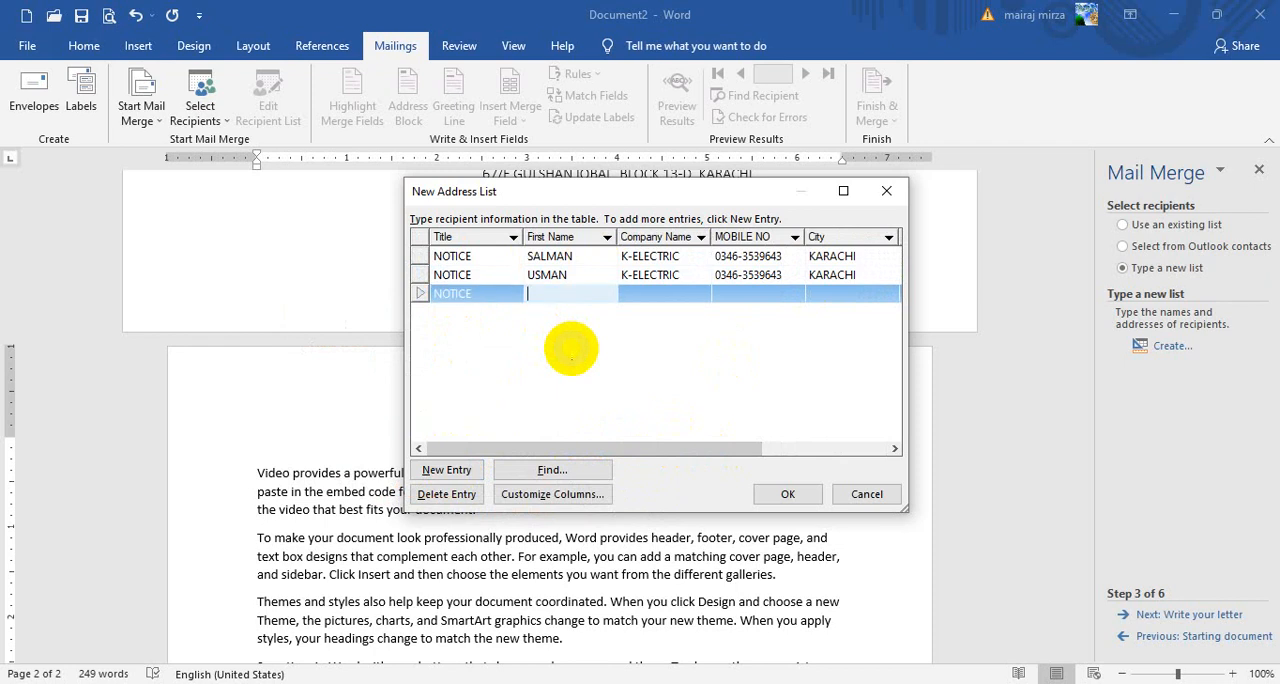
{"action": "type", "text": "FARAZ"}
{"action": "key", "text": "Tab"}
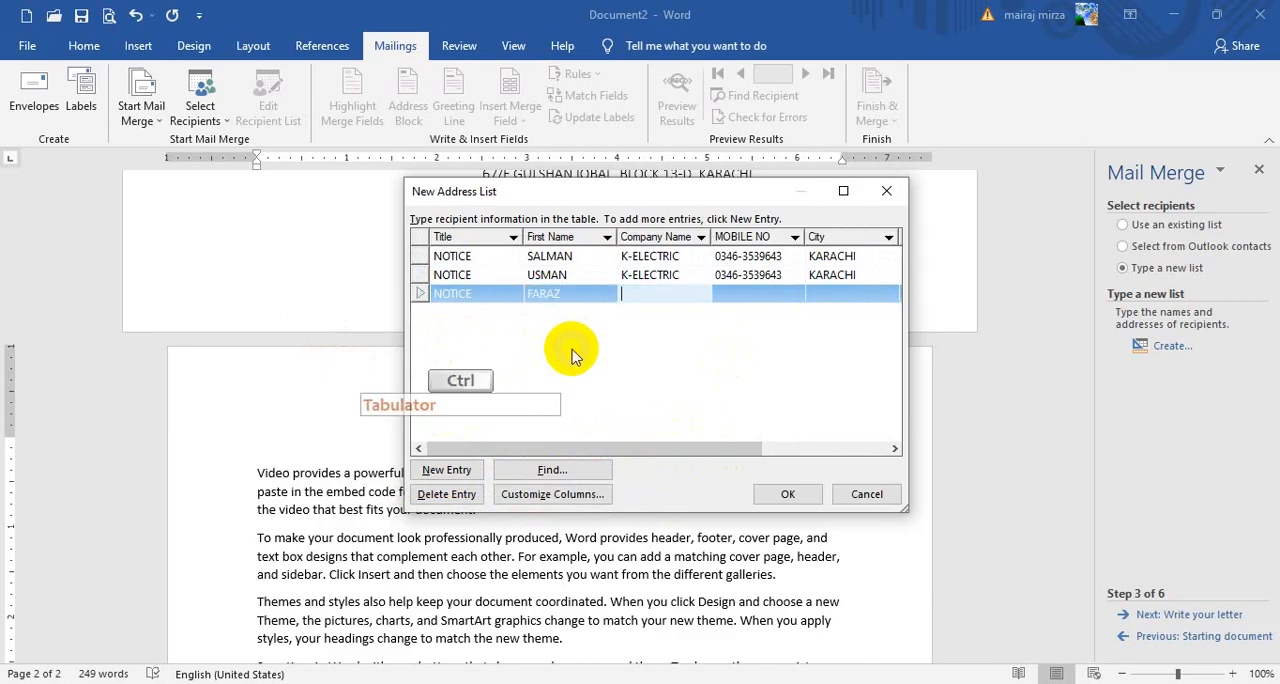
Paste the company name K-ELECTRIC into the third entry and enter the recipient's mobile number
{"action": "type", "text": "K-ELECTRIC"}
{"action": "key", "text": "Tab"}
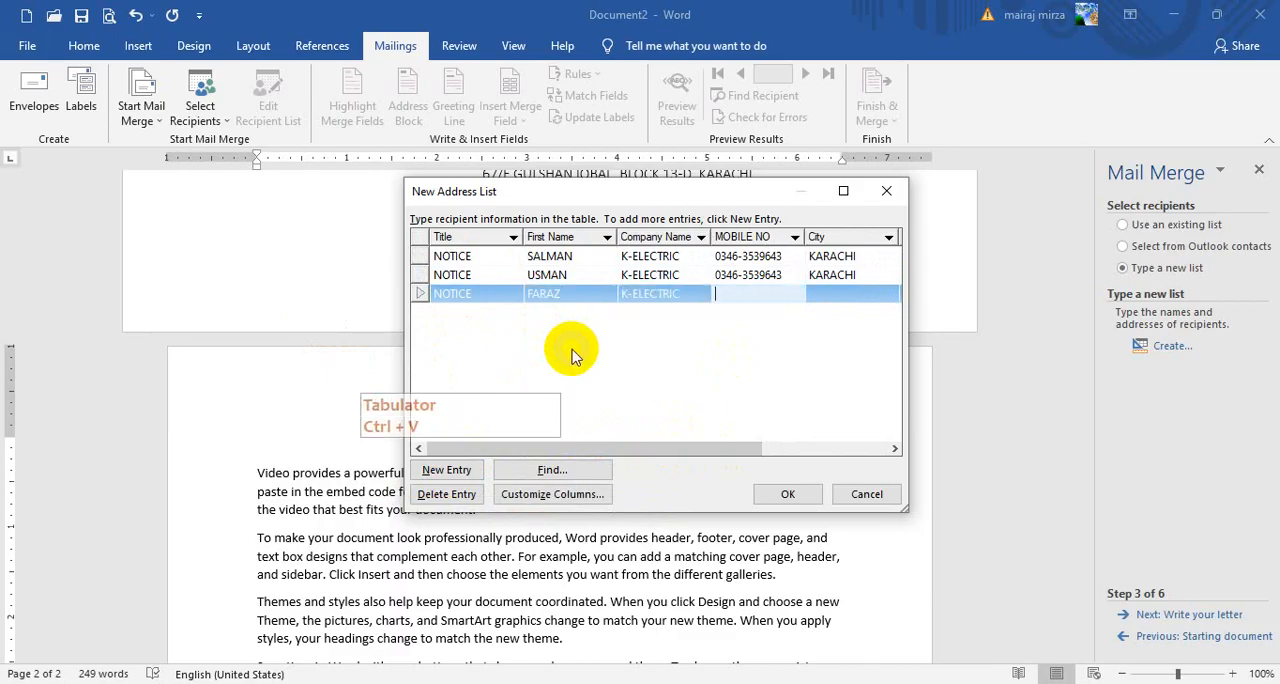
{"action": "type", "text": "0346-."}
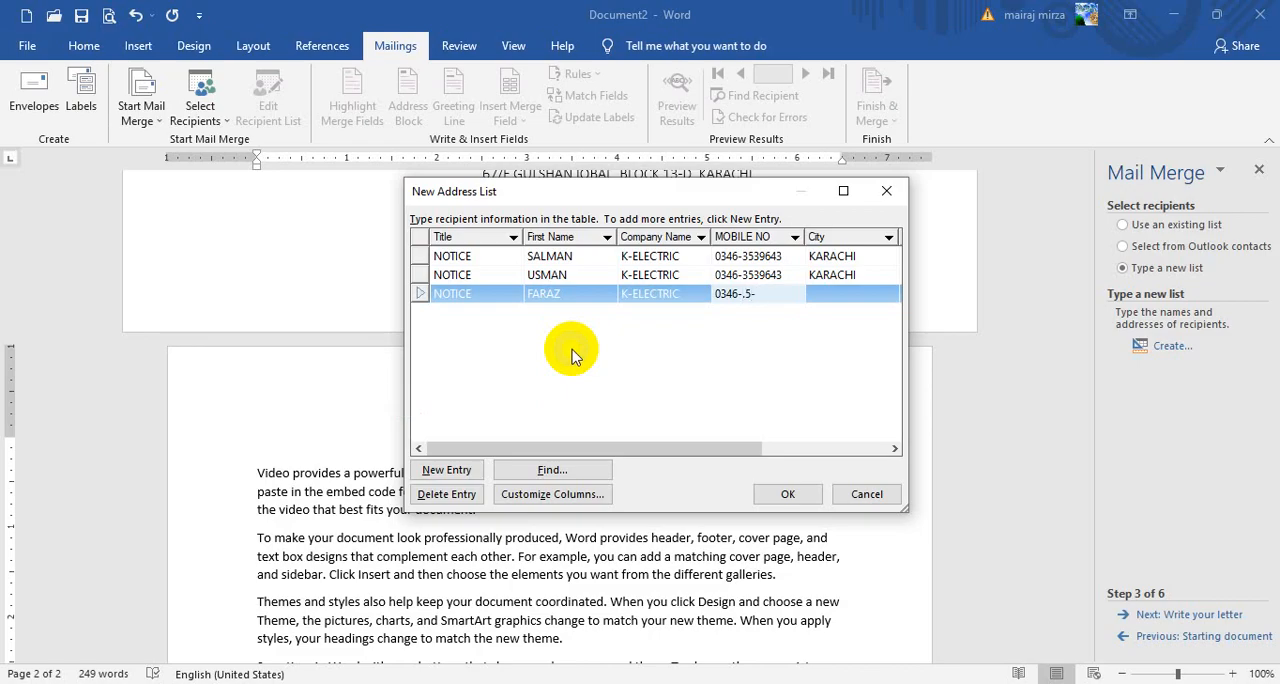
{"action": "key", "text": "BackSpace"}
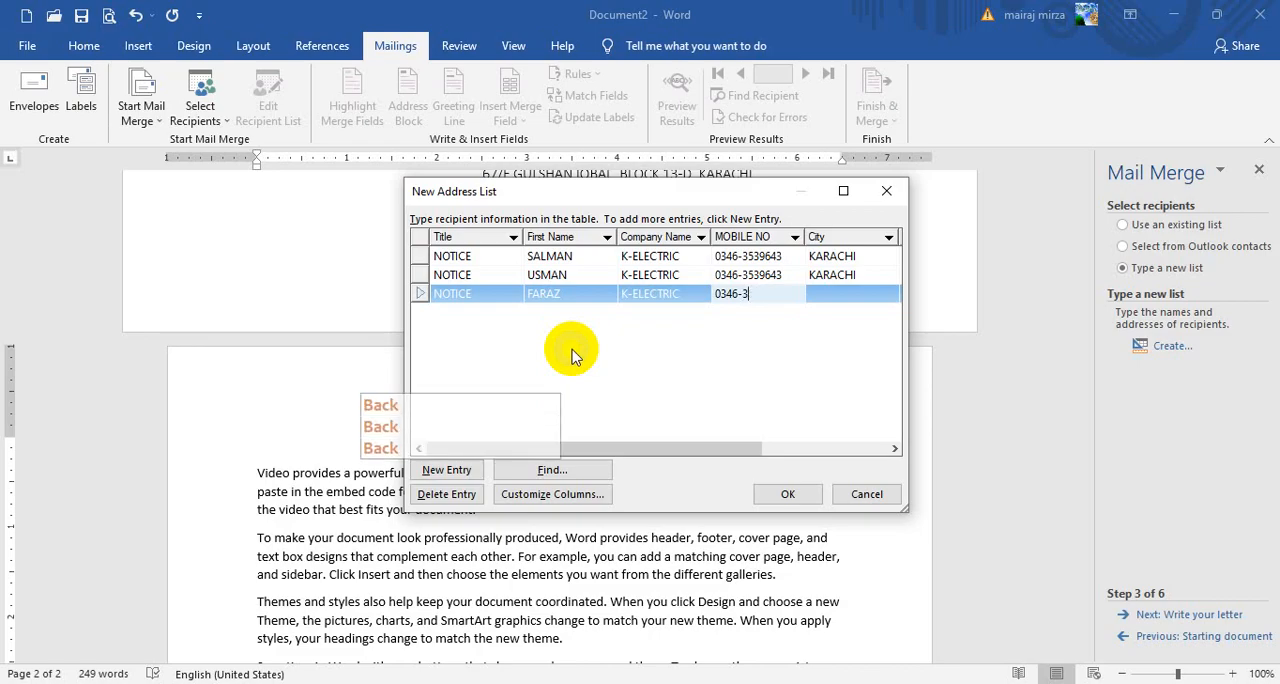
{"action": "type", "text": "9643"}
{"action": "key", "text": "Tab"}
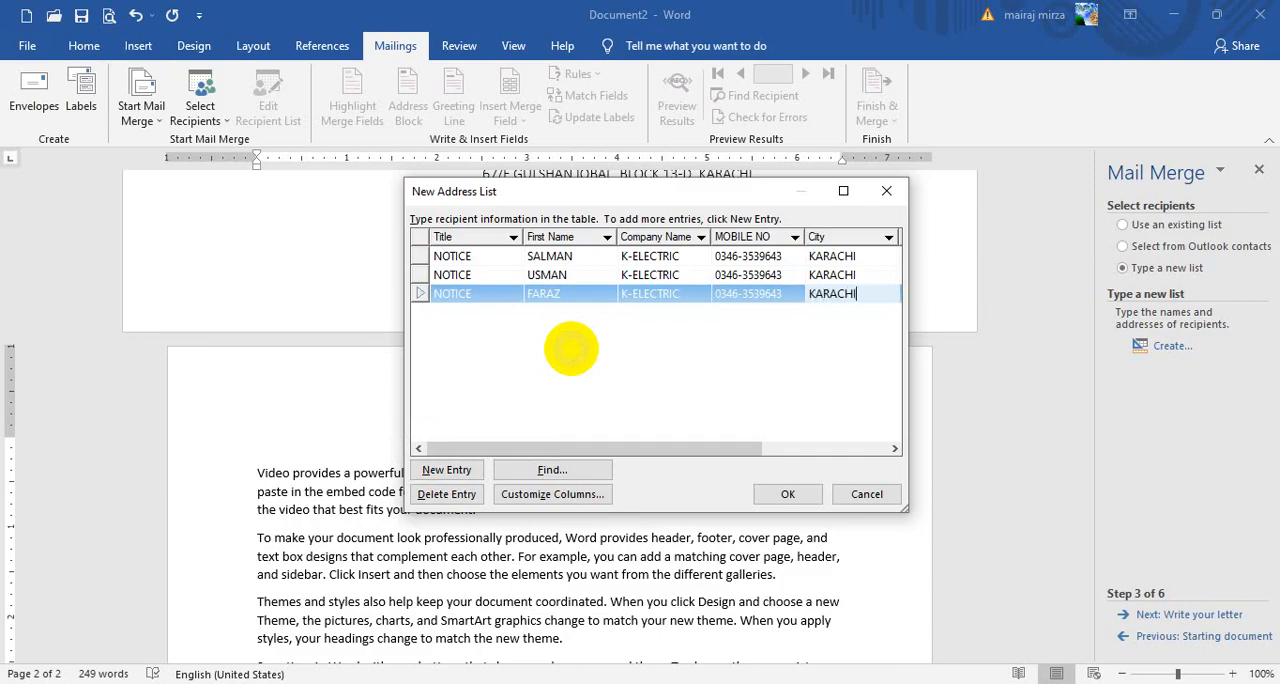
Complete the third entry with the city KARACHI, the work phone number and the lowercase e-mail address
{"action": "type", "text": "KARACHI"}
{"action": "key", "text": "Tab"}
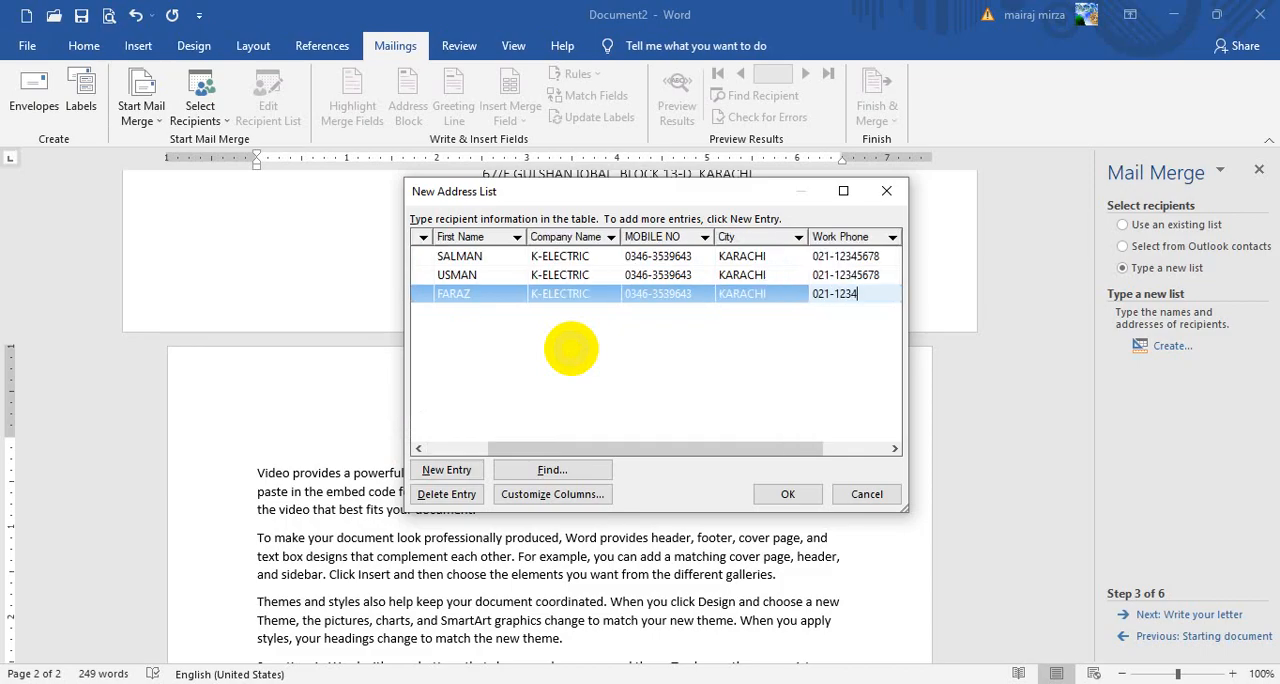
{"action": "type", "text": "021-12345678"}
{"action": "key", "text": "Tab"}
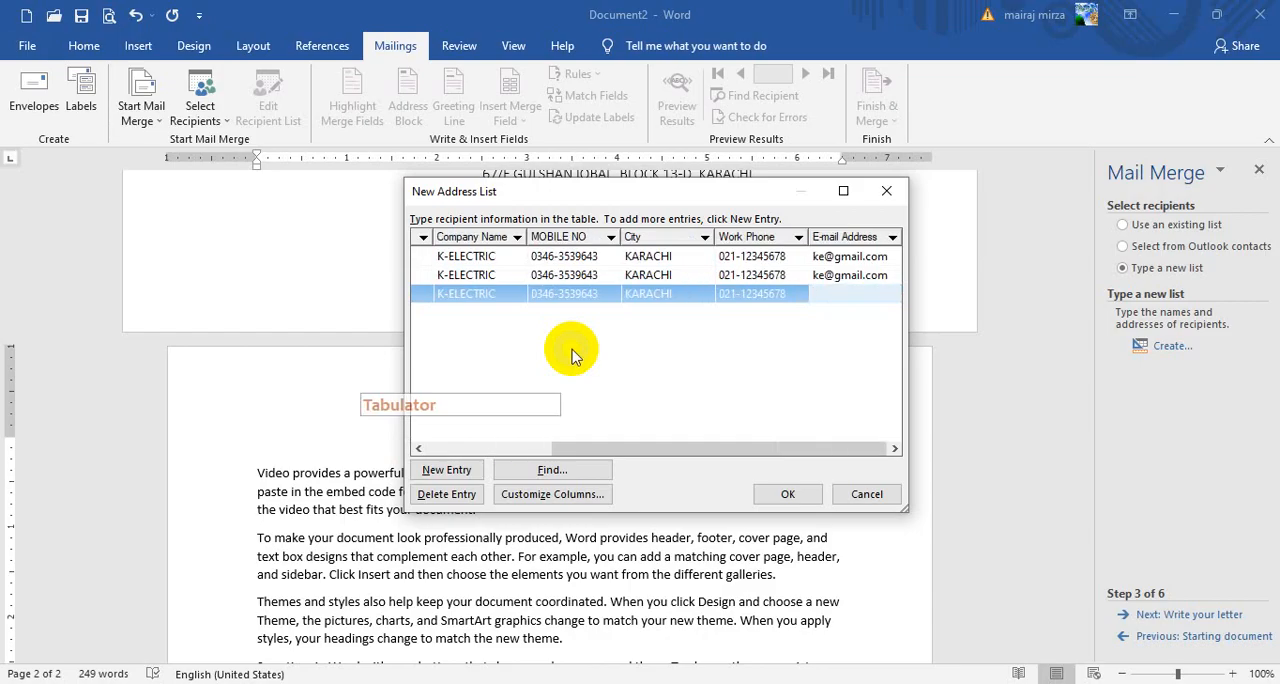
{"action": "key", "text": "Caps_Lock"}
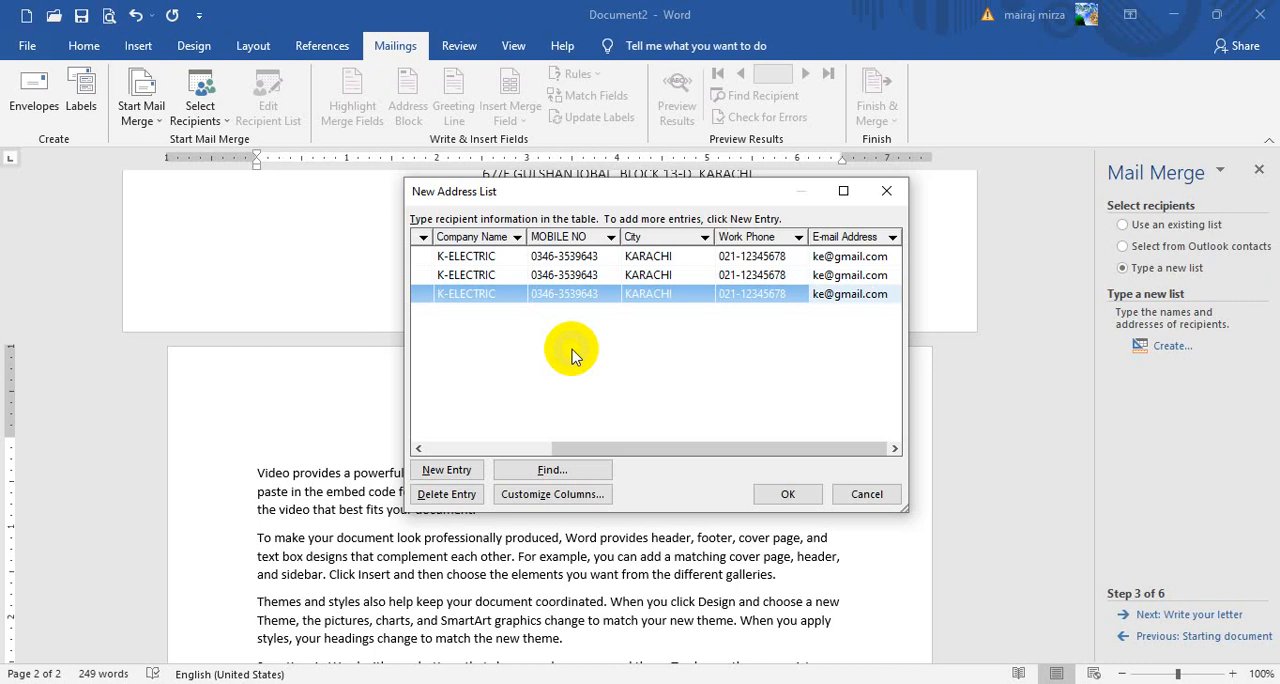
Finish the address list and save it as "ke notice list" in My Data Sources
{"action": "left_click_drag", "start_coordinate": [643, 447], "coordinate": [515, 448]}
{"action": "left_click", "coordinate": [534, 294]}
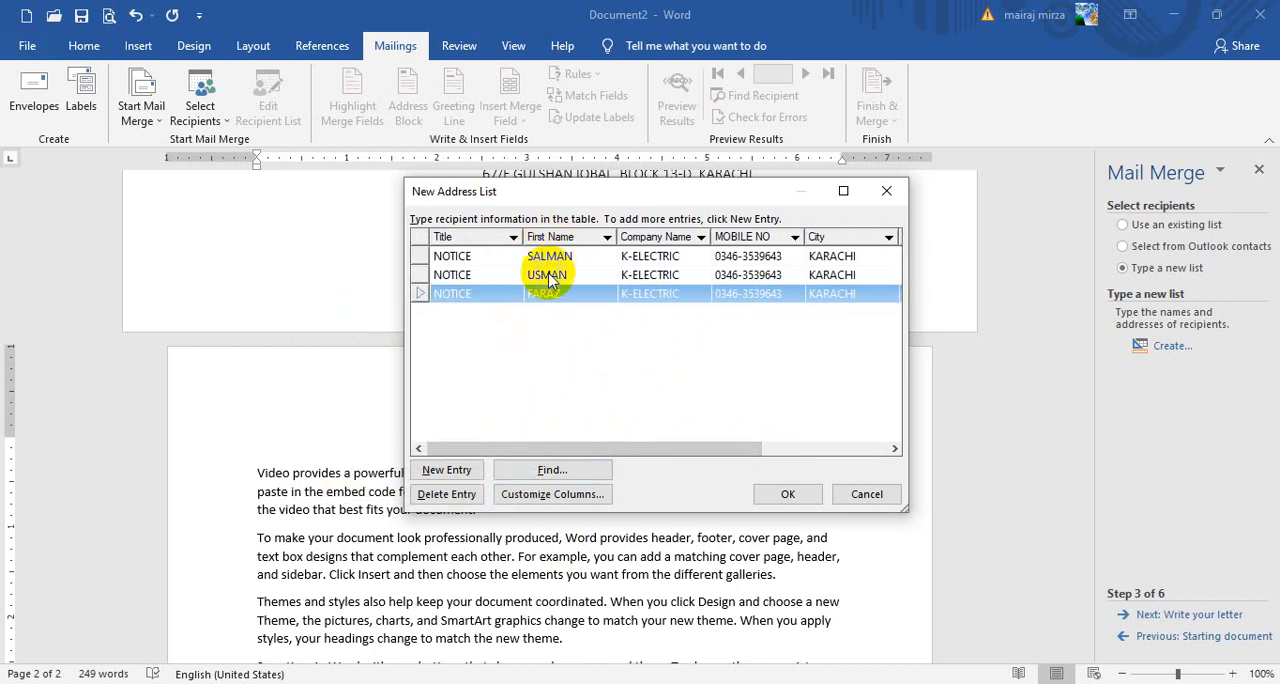
{"action": "left_click", "coordinate": [780, 494]}
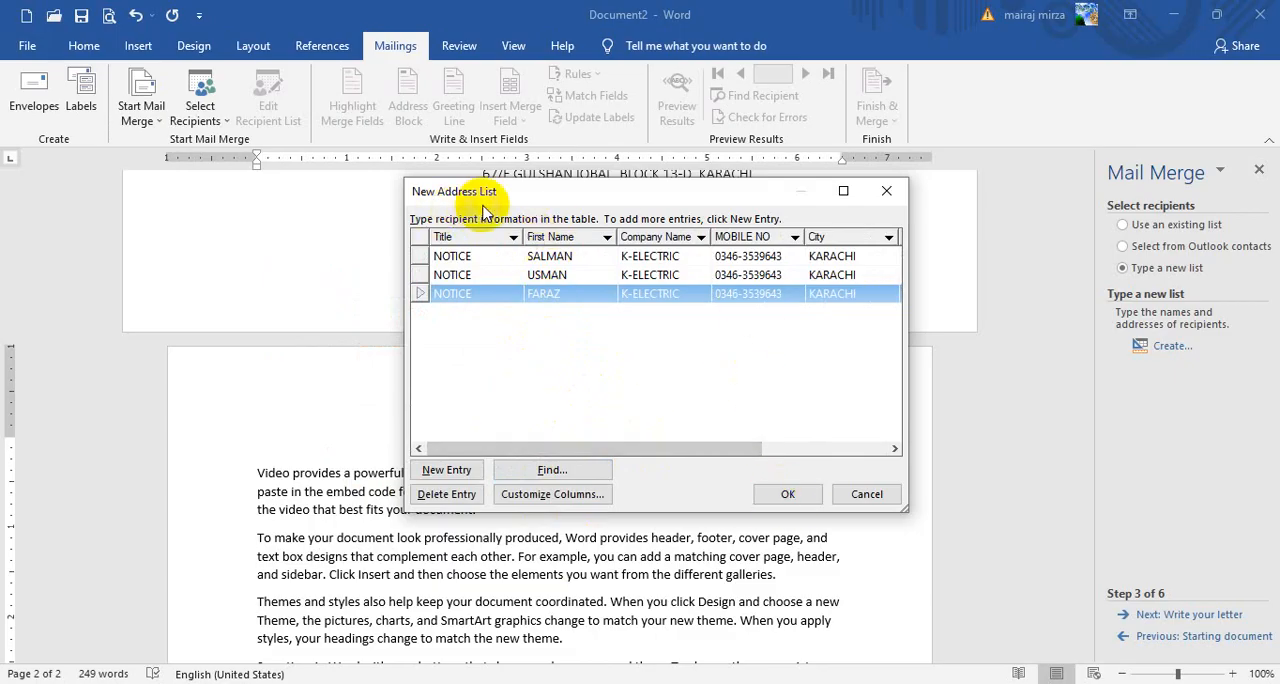
{"action": "left_click", "coordinate": [792, 493]}
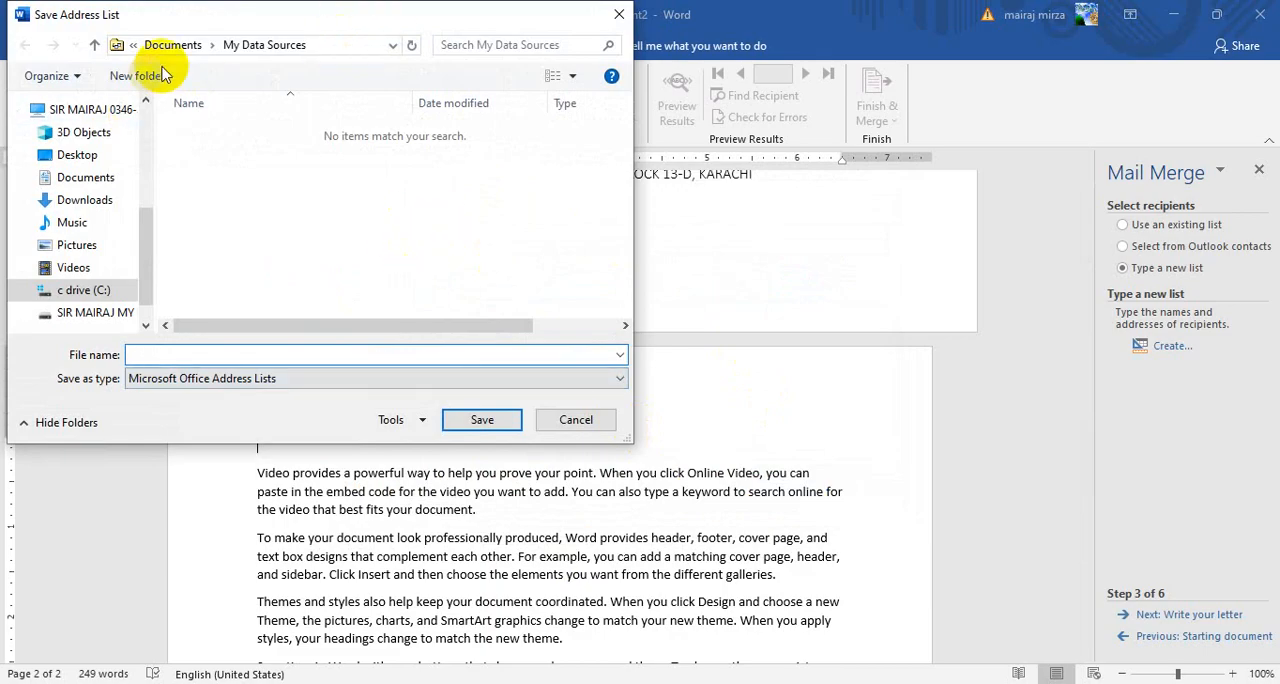
{"action": "left_click", "coordinate": [266, 344]}
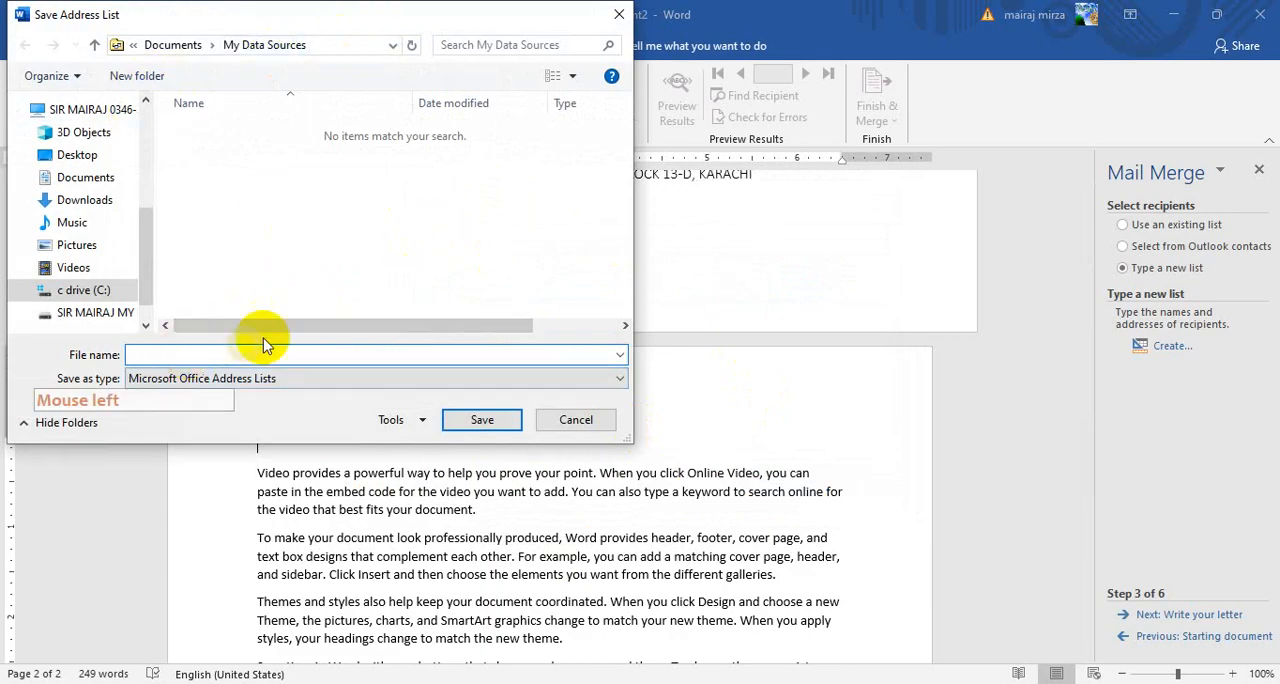
{"action": "left_click", "coordinate": [243, 354]}
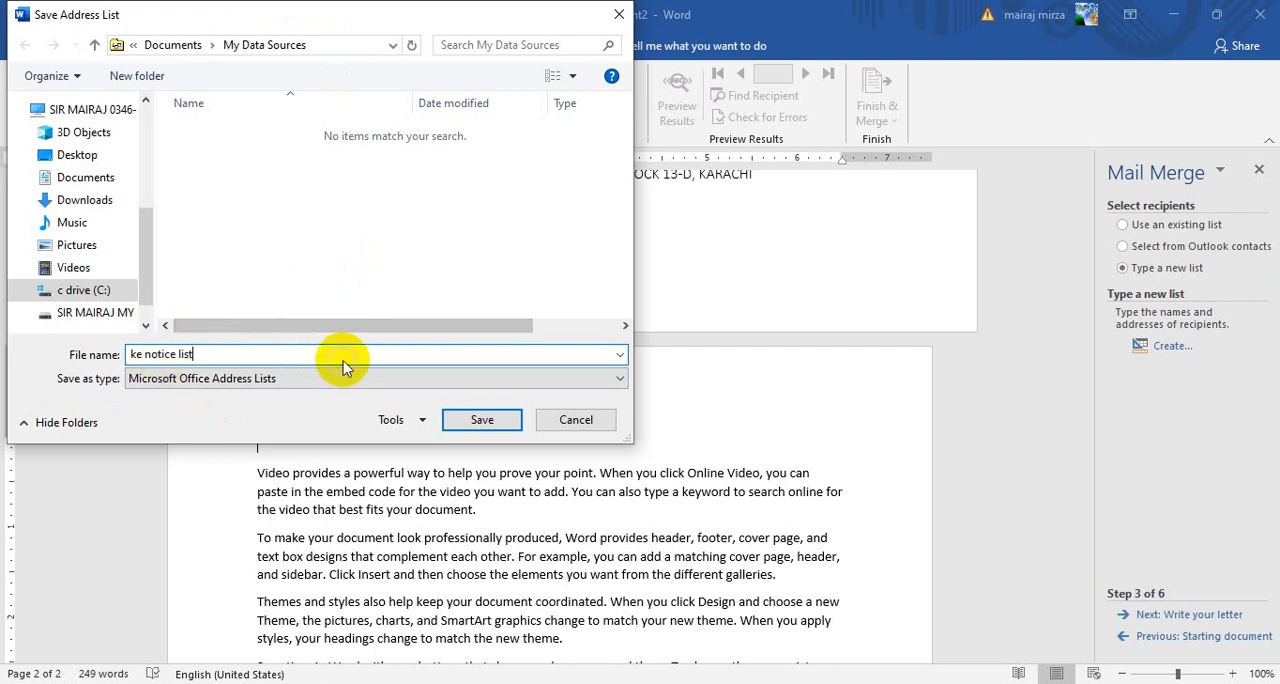
{"action": "left_click", "coordinate": [482, 421]}
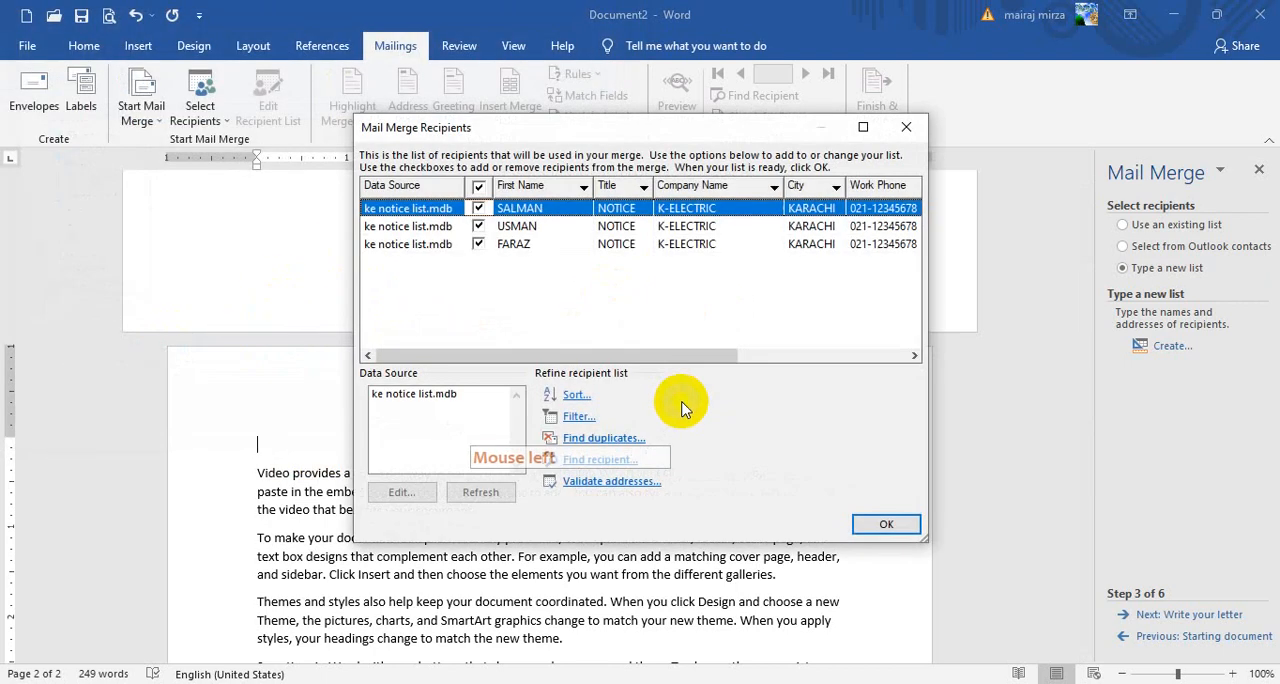
Accept the mail merge recipients with all three entries of the saved list included
{"action": "left_click_drag", "start_coordinate": [640, 125], "coordinate": [646, 214]}
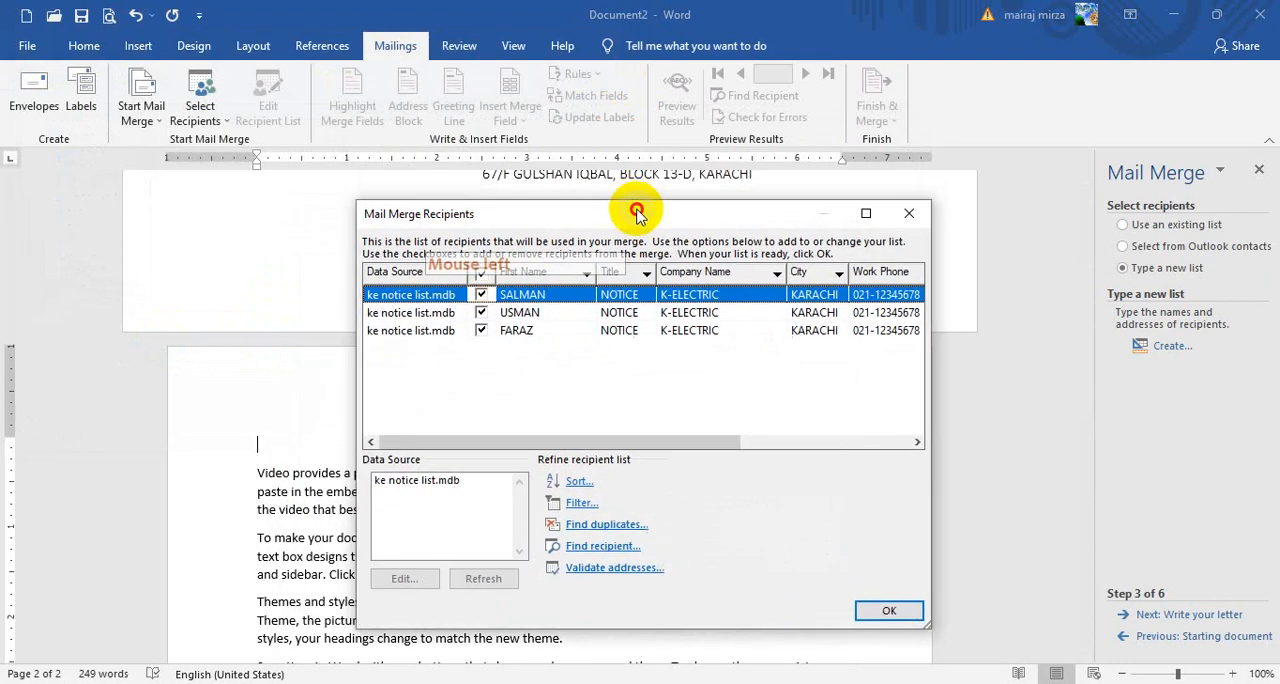
{"action": "left_click", "coordinate": [893, 614]}
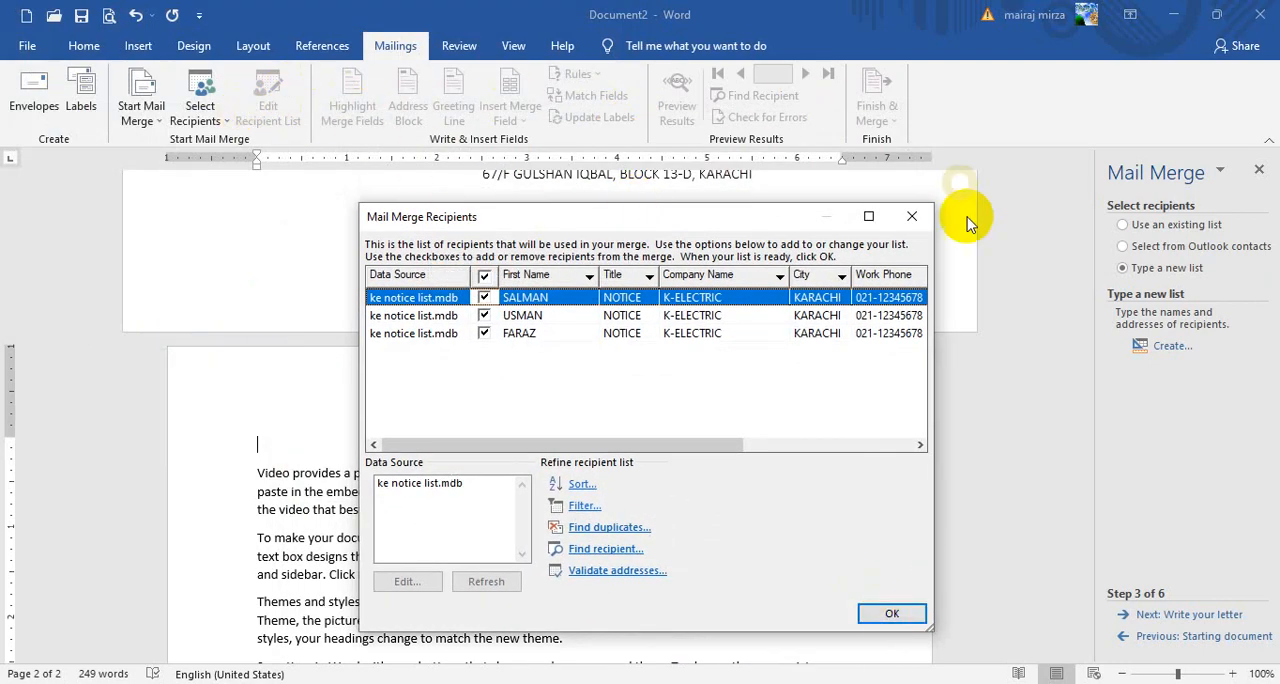
{"action": "left_click", "coordinate": [888, 614]}
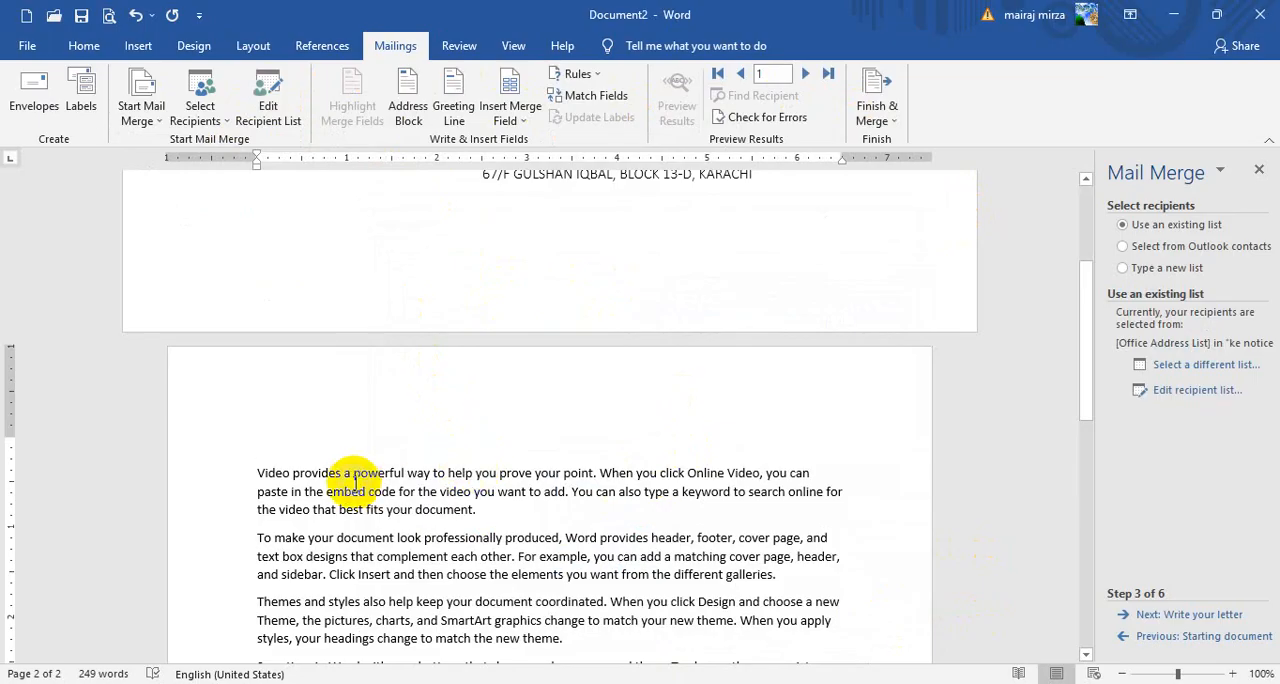
Start a greeting line for the letter and set its salutation to To
{"action": "left_click", "coordinate": [456, 118]}
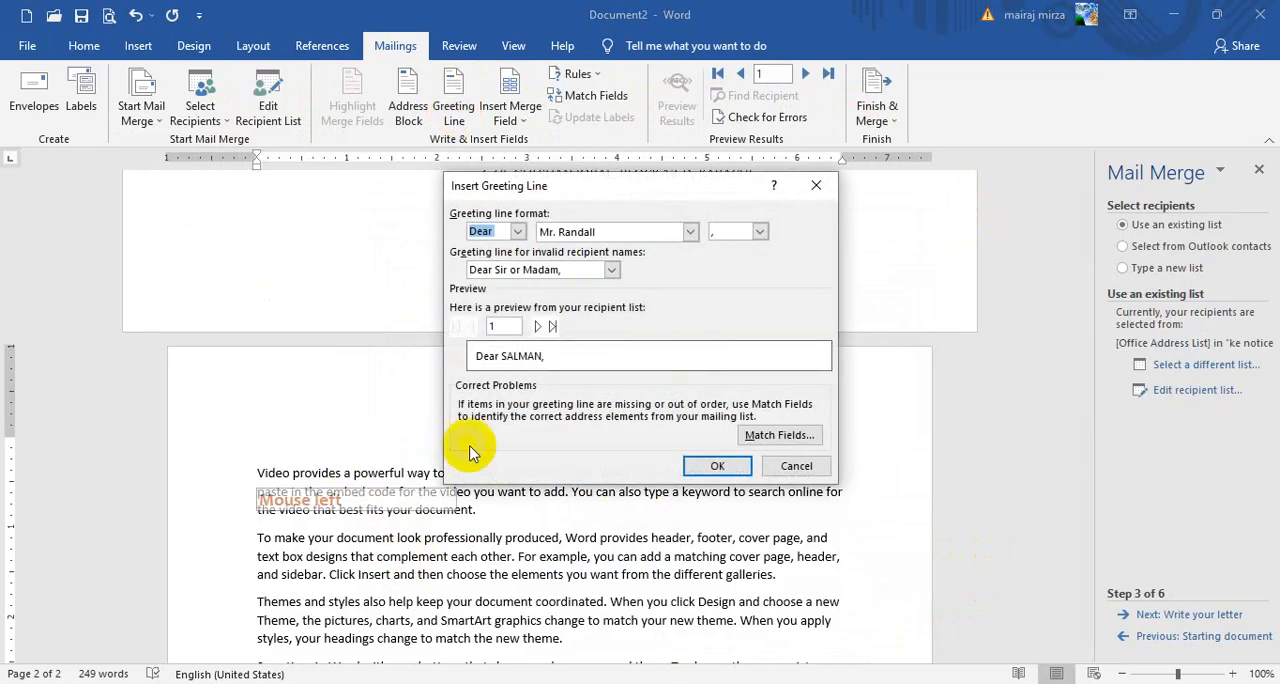
{"action": "left_click_drag", "start_coordinate": [598, 189], "coordinate": [650, 215]}
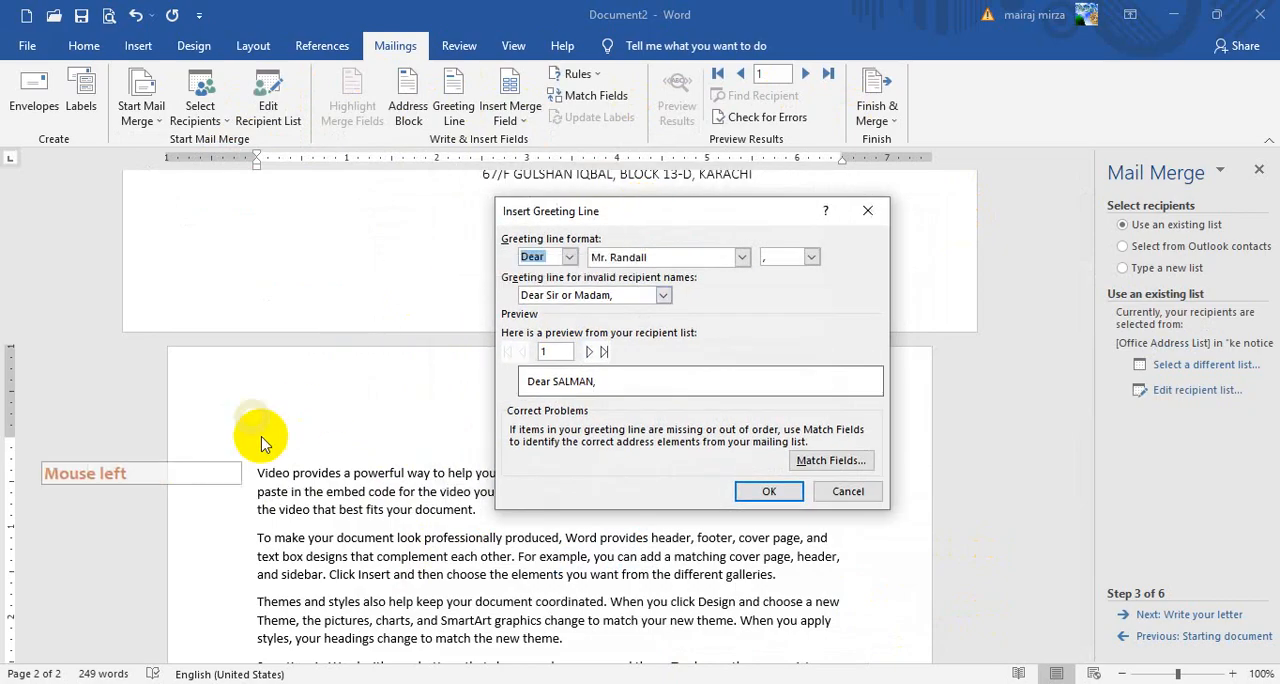
{"action": "left_click", "coordinate": [568, 258]}
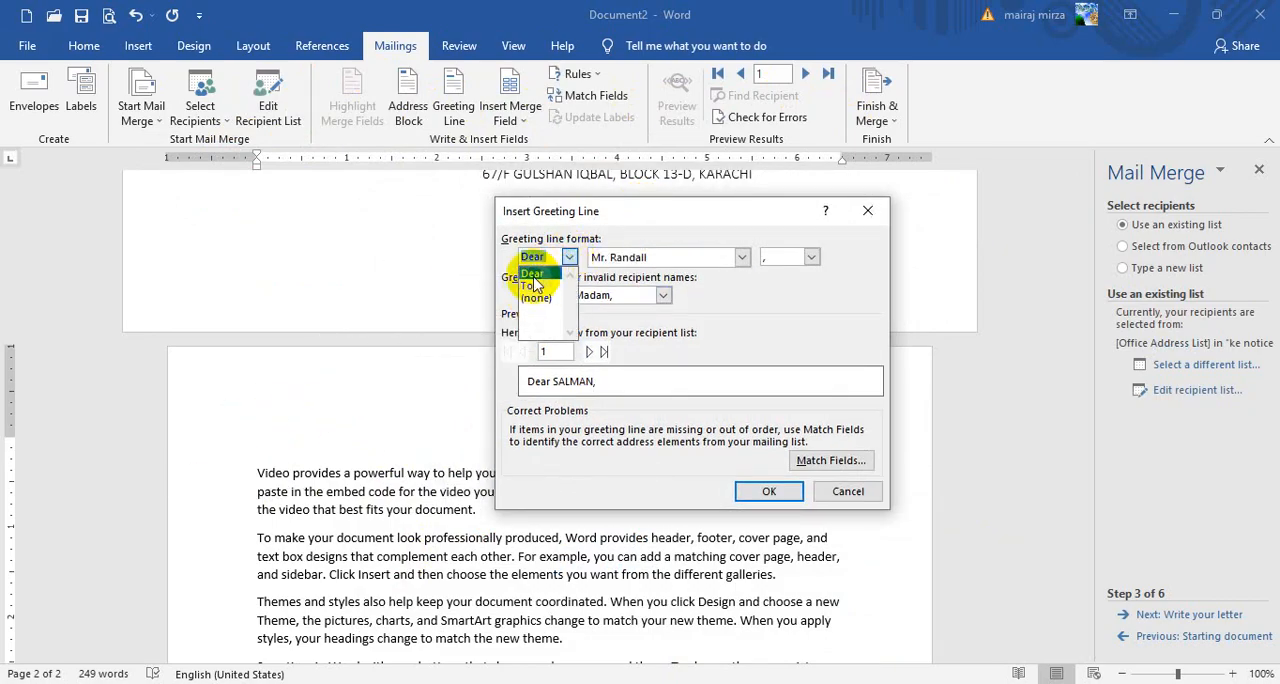
{"action": "left_click", "coordinate": [533, 276]}
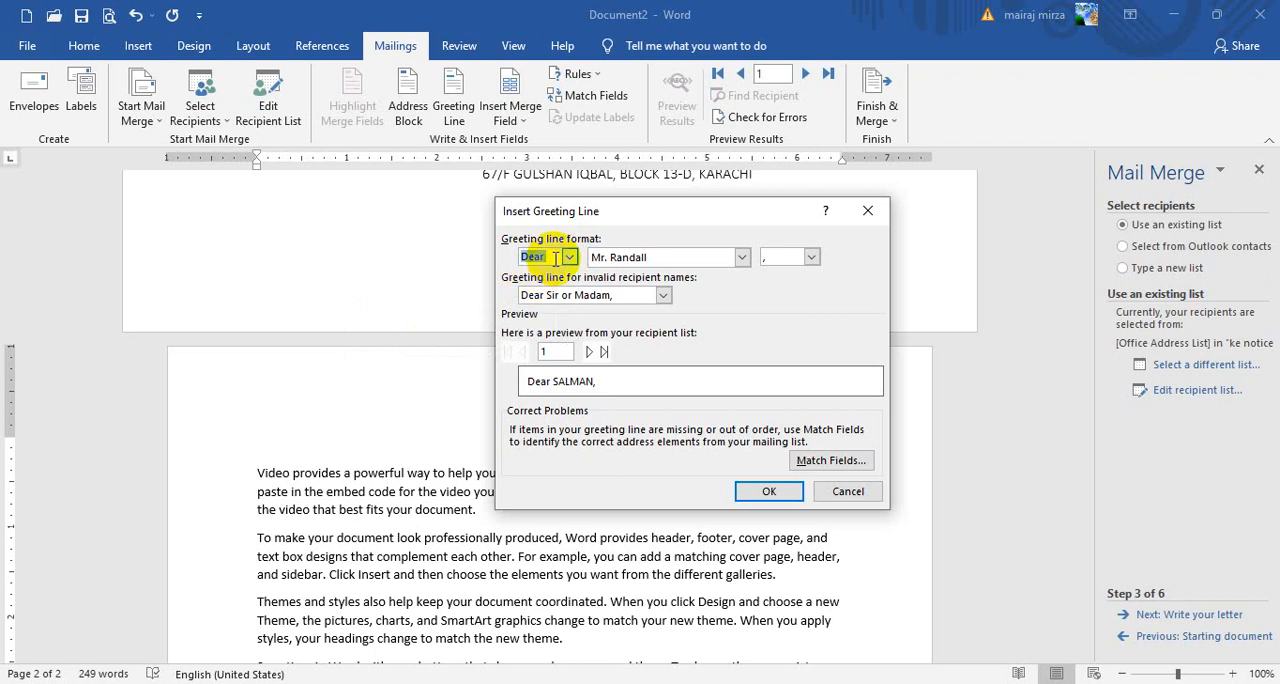
{"action": "left_click", "coordinate": [568, 258]}
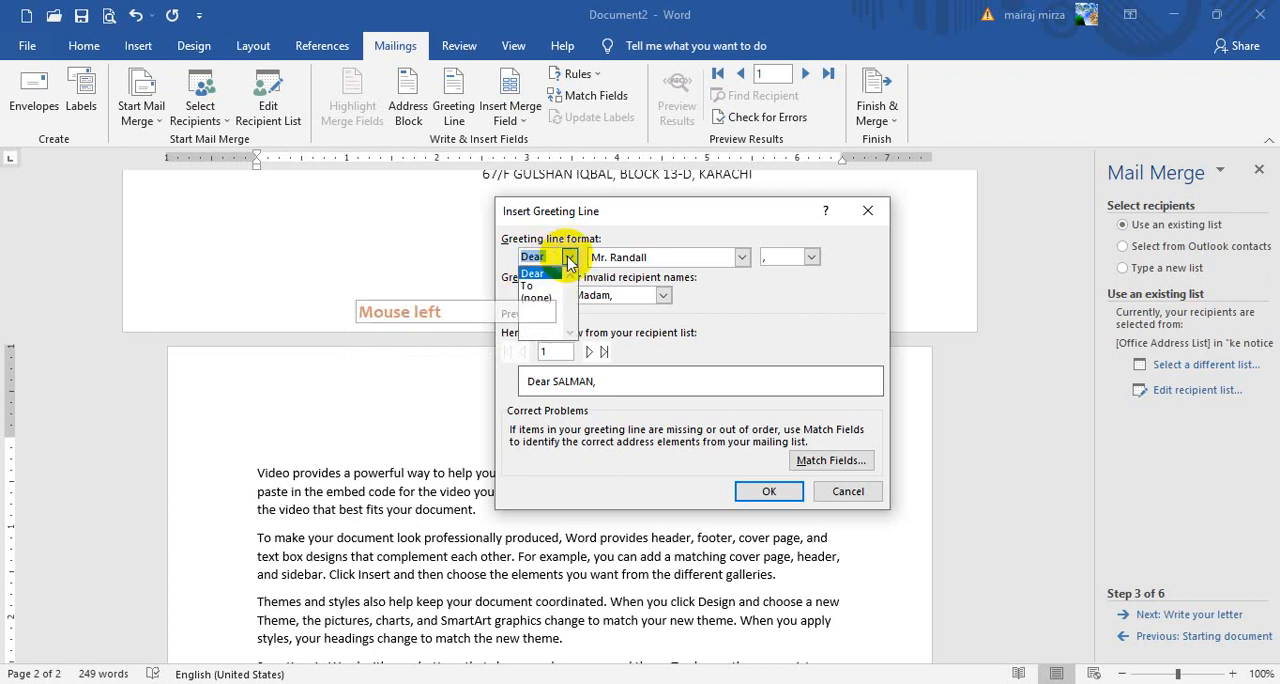
{"action": "left_click", "coordinate": [530, 290]}
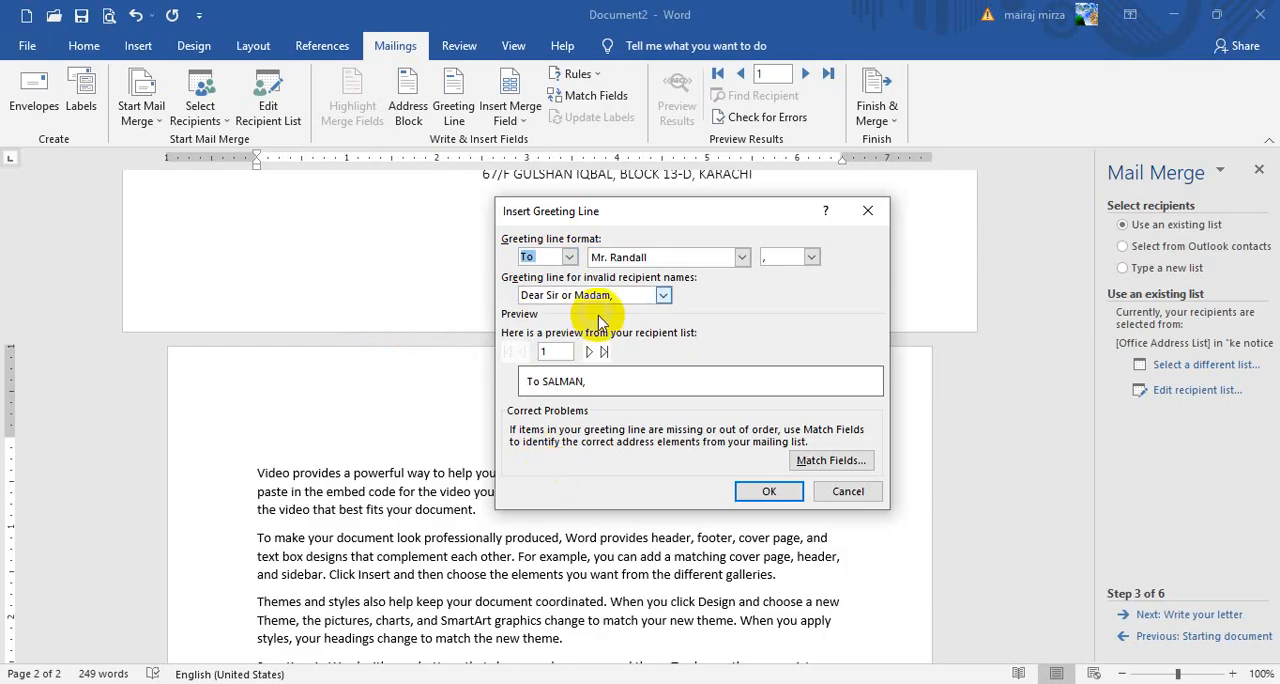
Try the Dear, To and (none) salutations in the greeting line format
{"action": "left_click", "coordinate": [569, 260]}
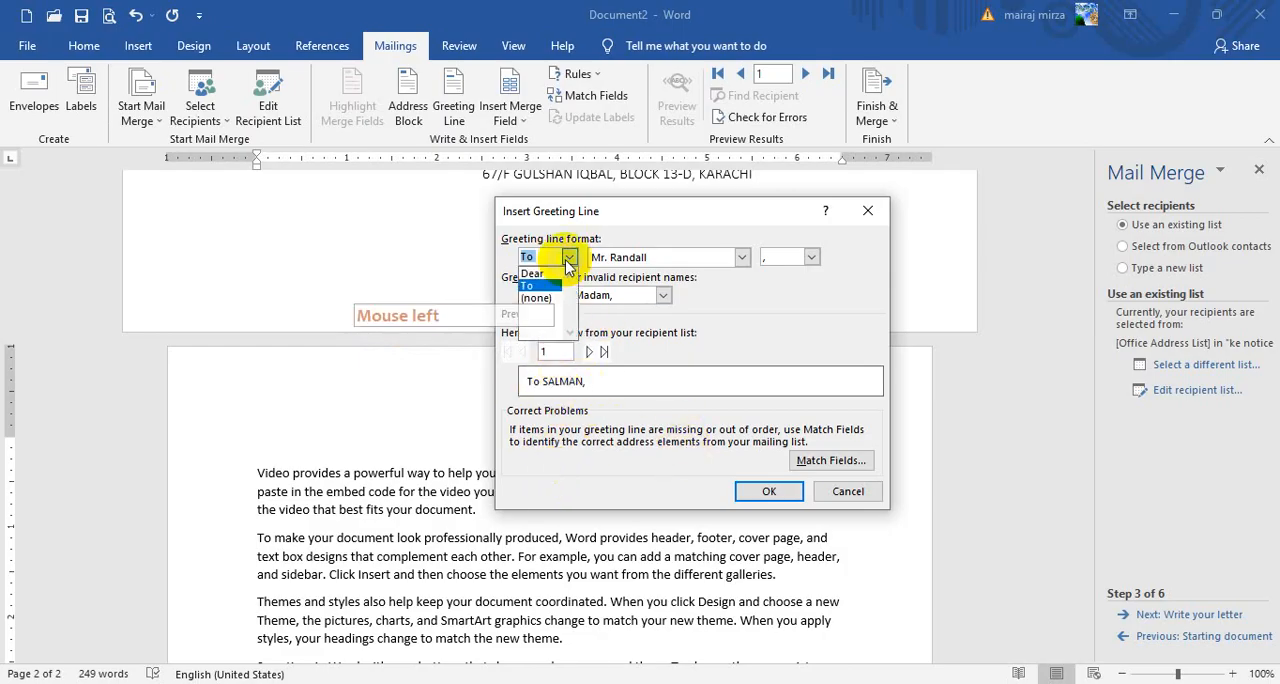
{"action": "left_click", "coordinate": [543, 275]}
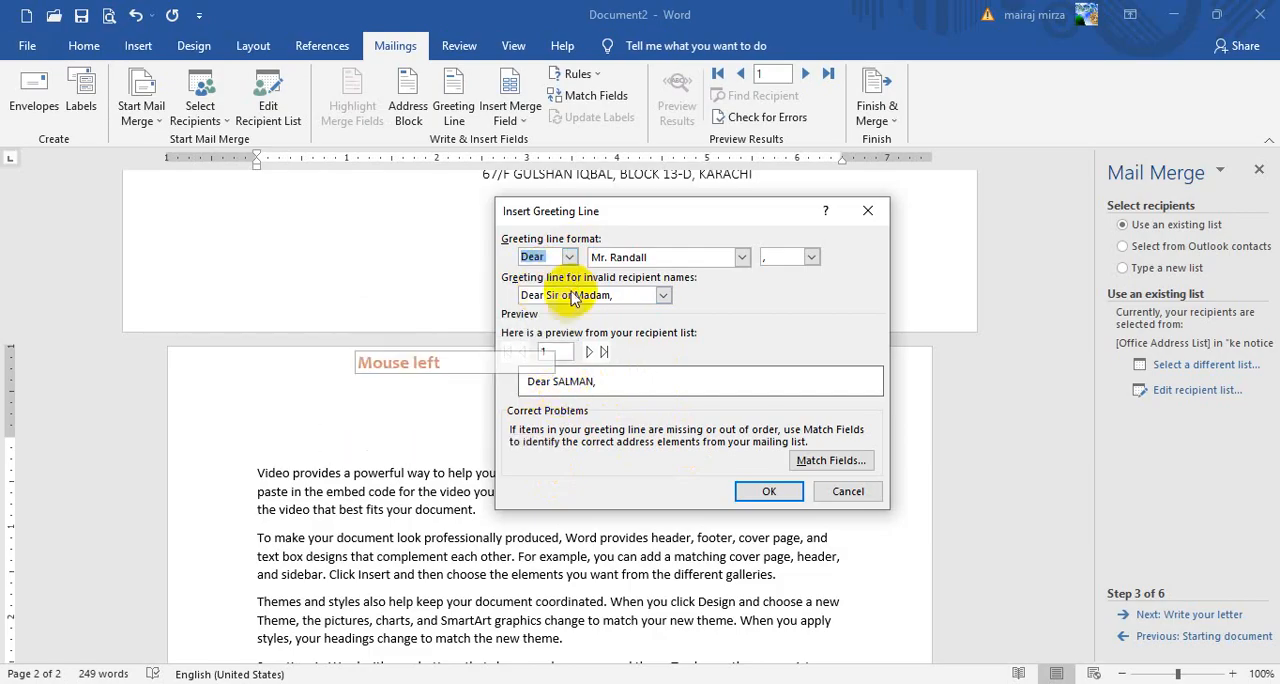
{"action": "left_click", "coordinate": [569, 257]}
{"action": "left_click", "coordinate": [538, 291]}
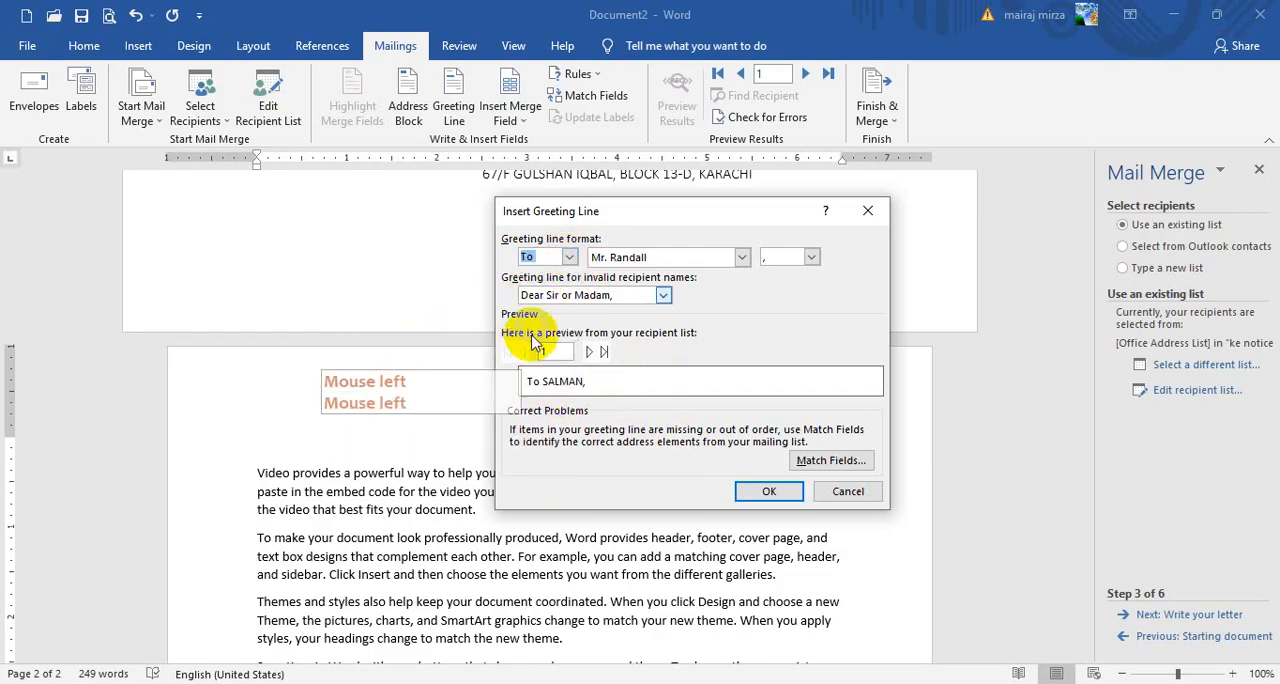
{"action": "left_click", "coordinate": [569, 257]}
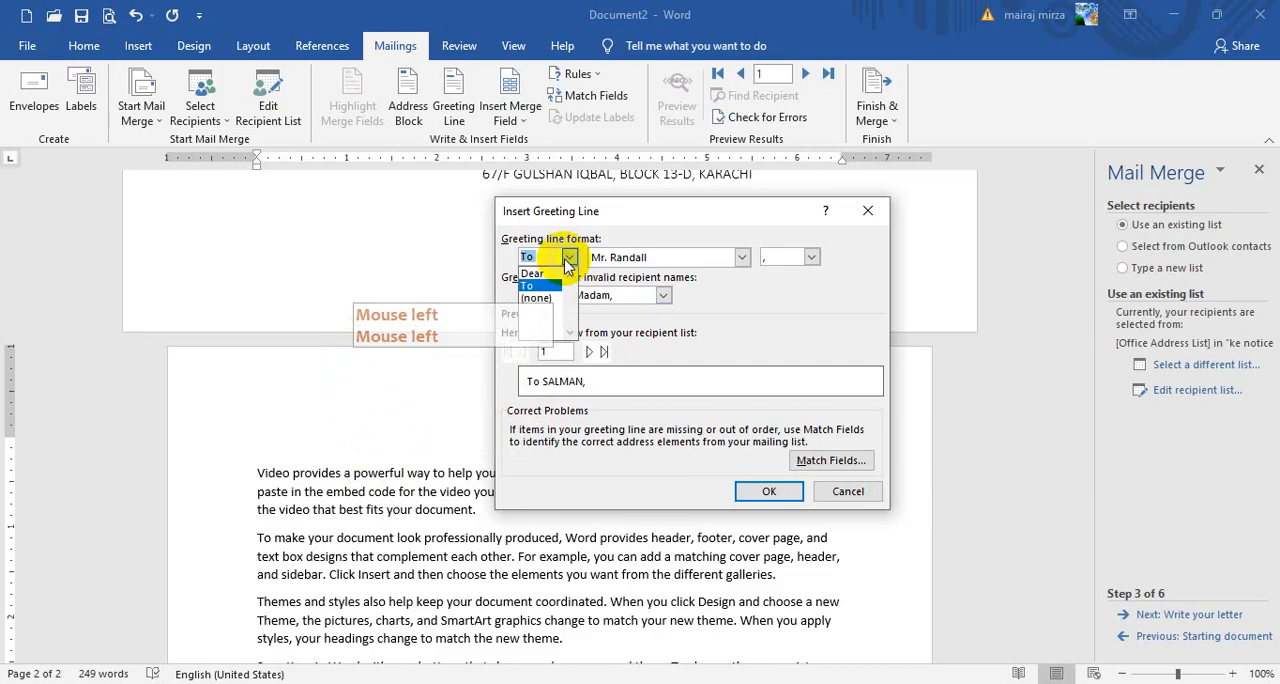
{"action": "left_click", "coordinate": [535, 297]}
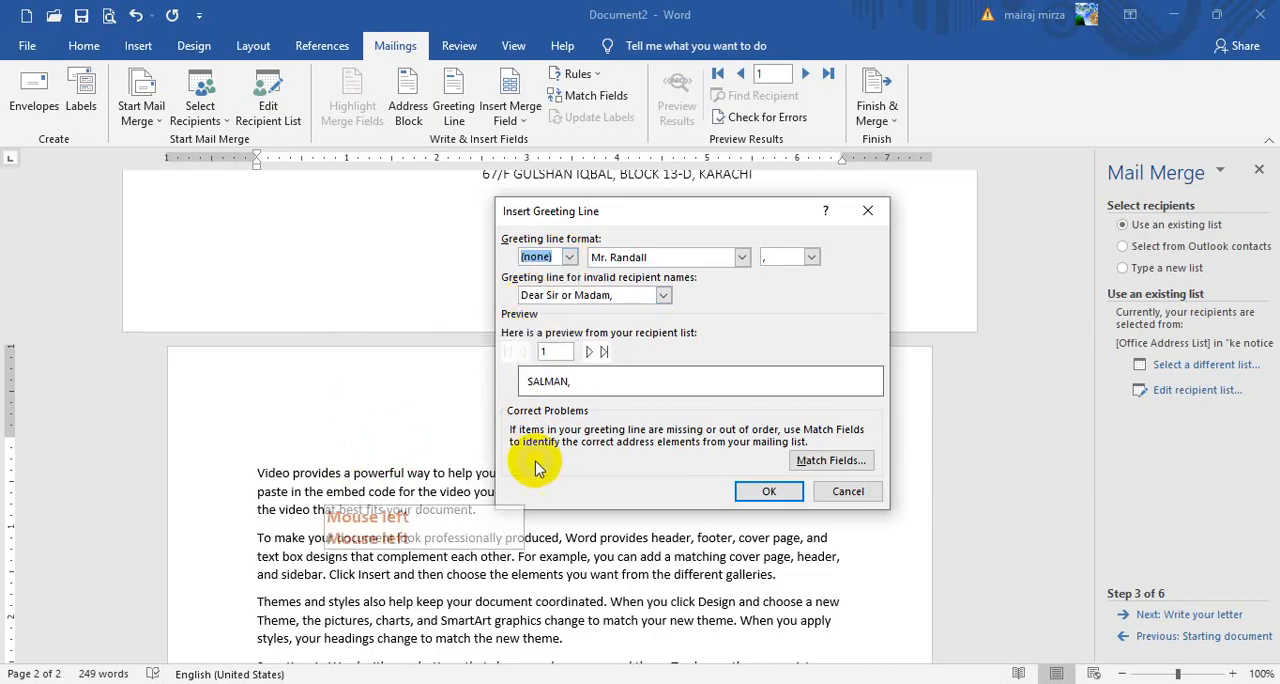
Insert the greeting line with the To salutation above the letter text and add a blank line below it
{"action": "left_click", "coordinate": [567, 257]}
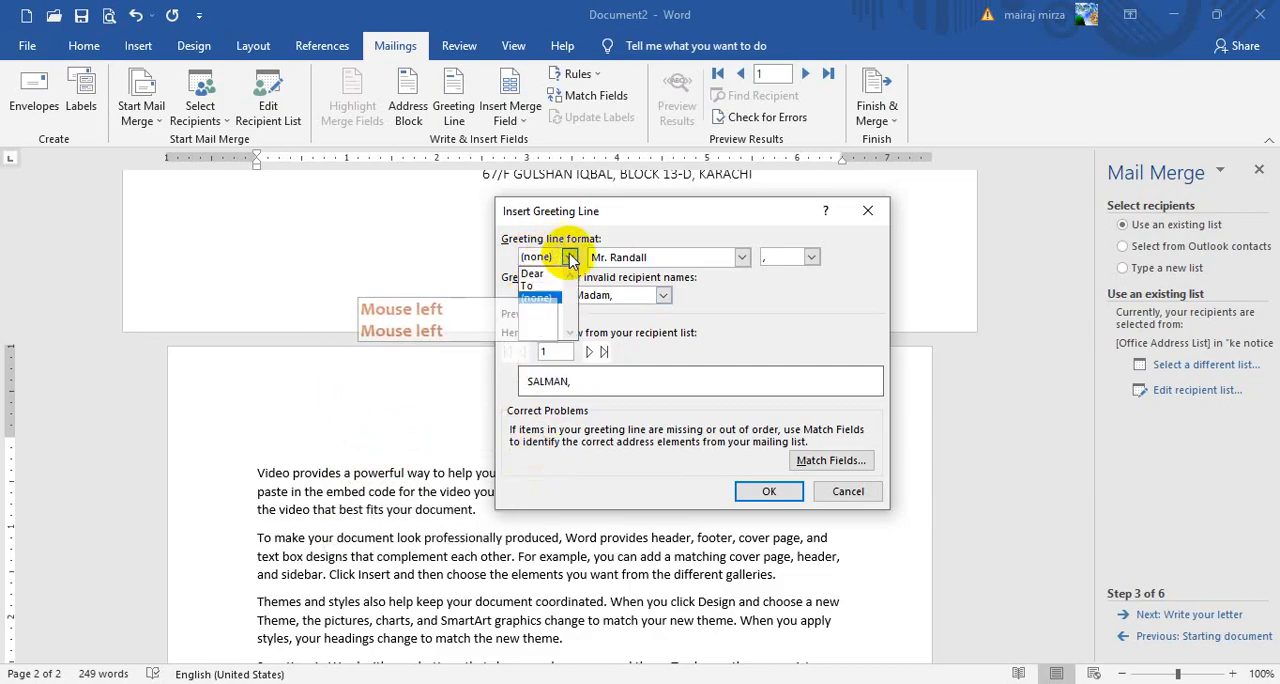
{"action": "left_click", "coordinate": [530, 285]}
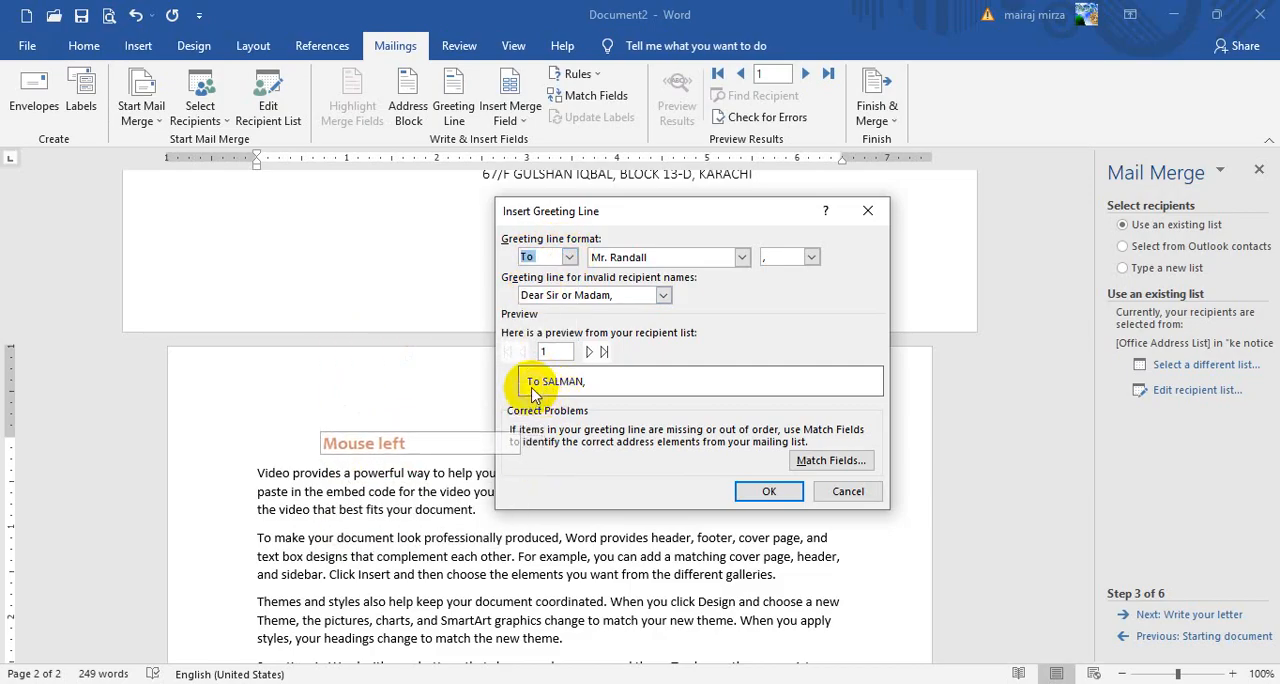
{"action": "left_click", "coordinate": [762, 493]}
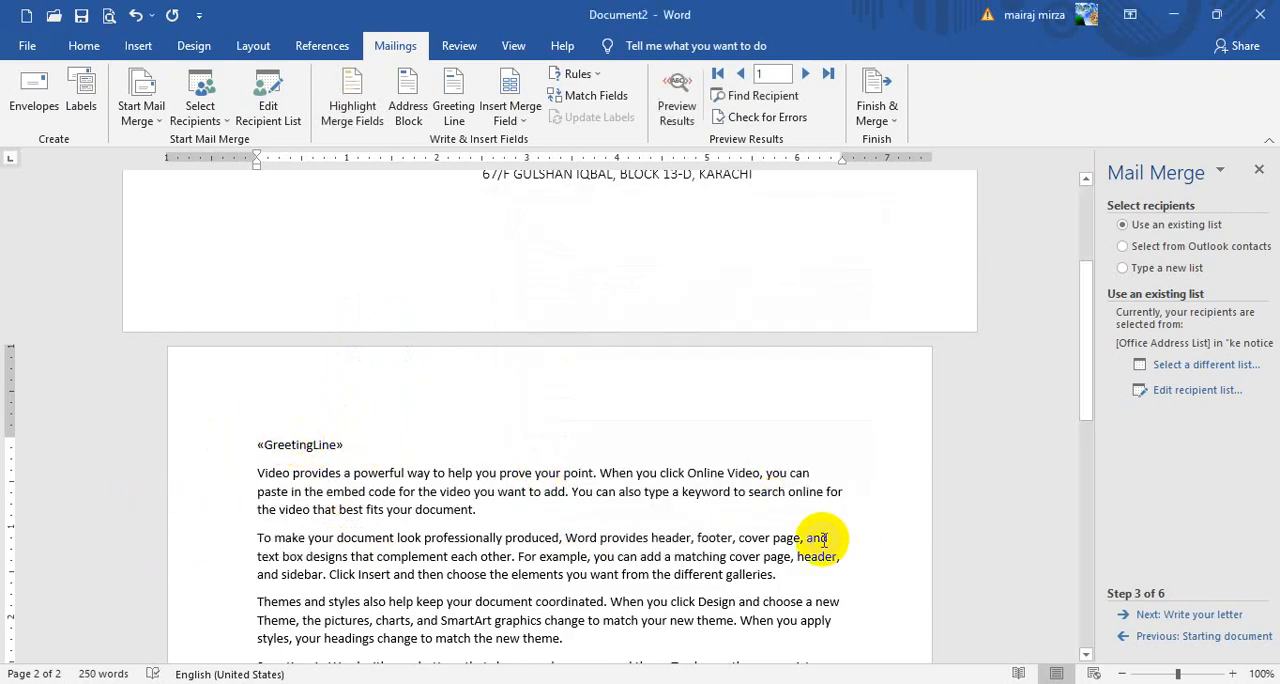
{"action": "key", "text": "Return"}
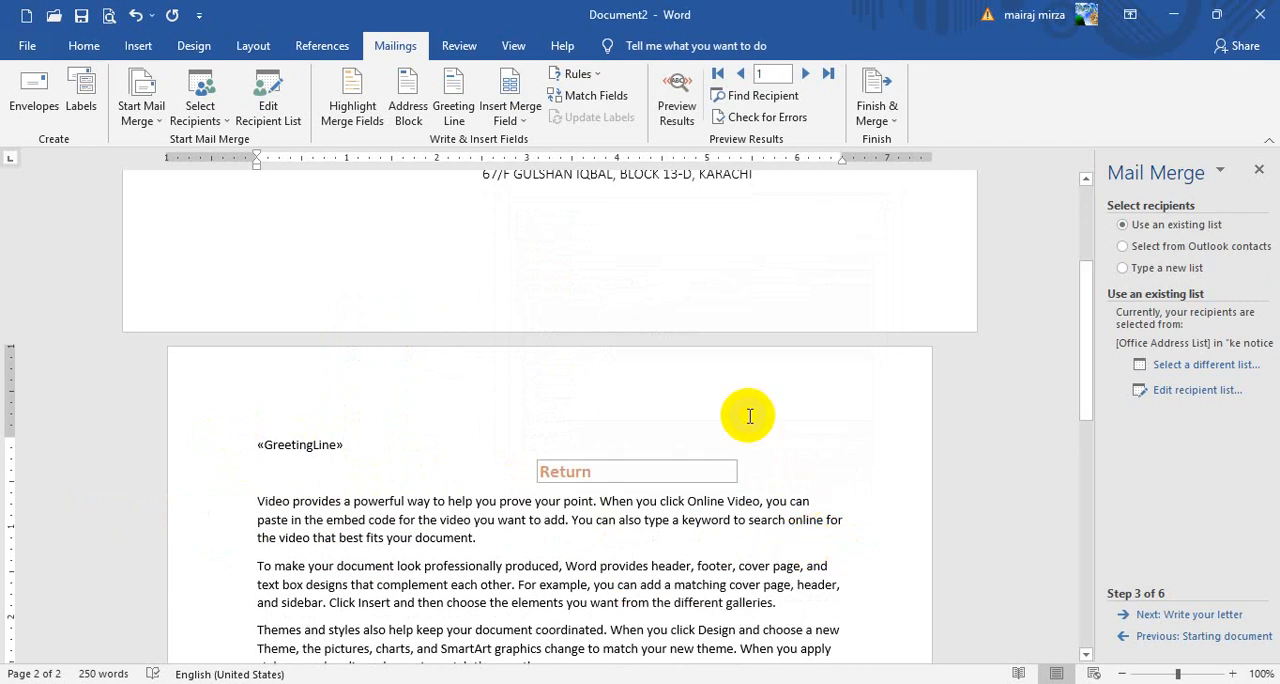
Insert the Title and Company_Name merge fields on separate lines below the greeting line
{"action": "left_click", "coordinate": [503, 118]}
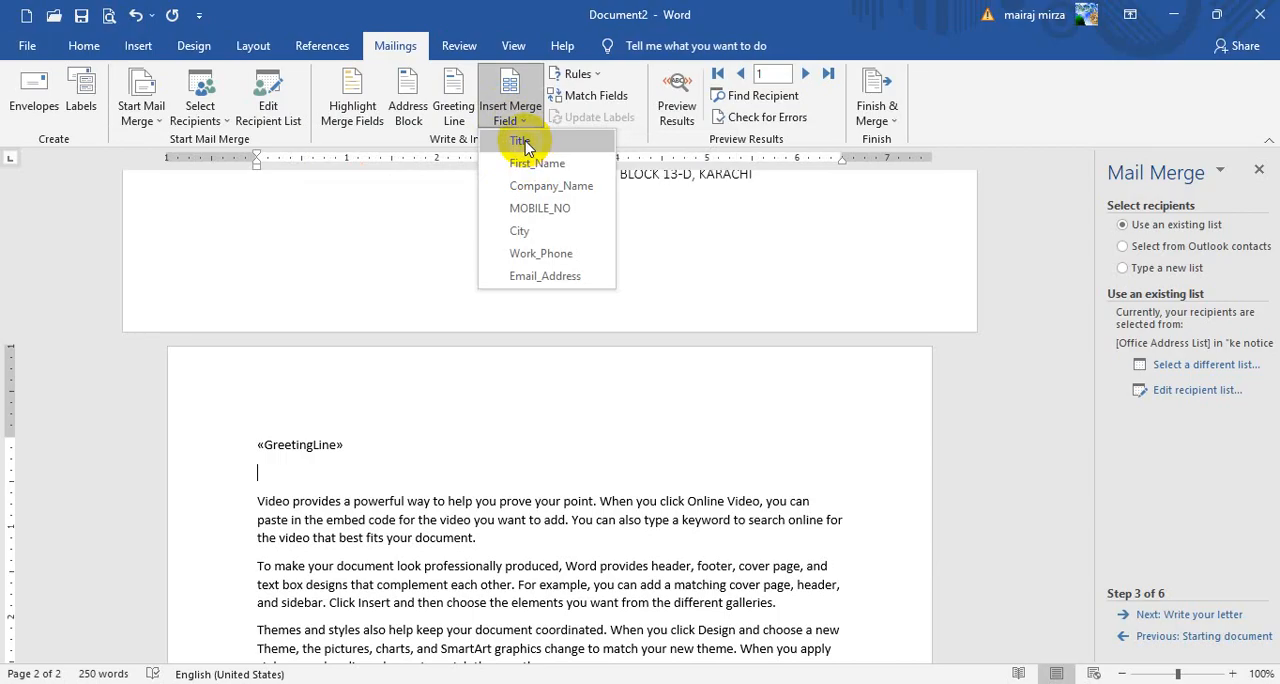
{"action": "left_click", "coordinate": [520, 141]}
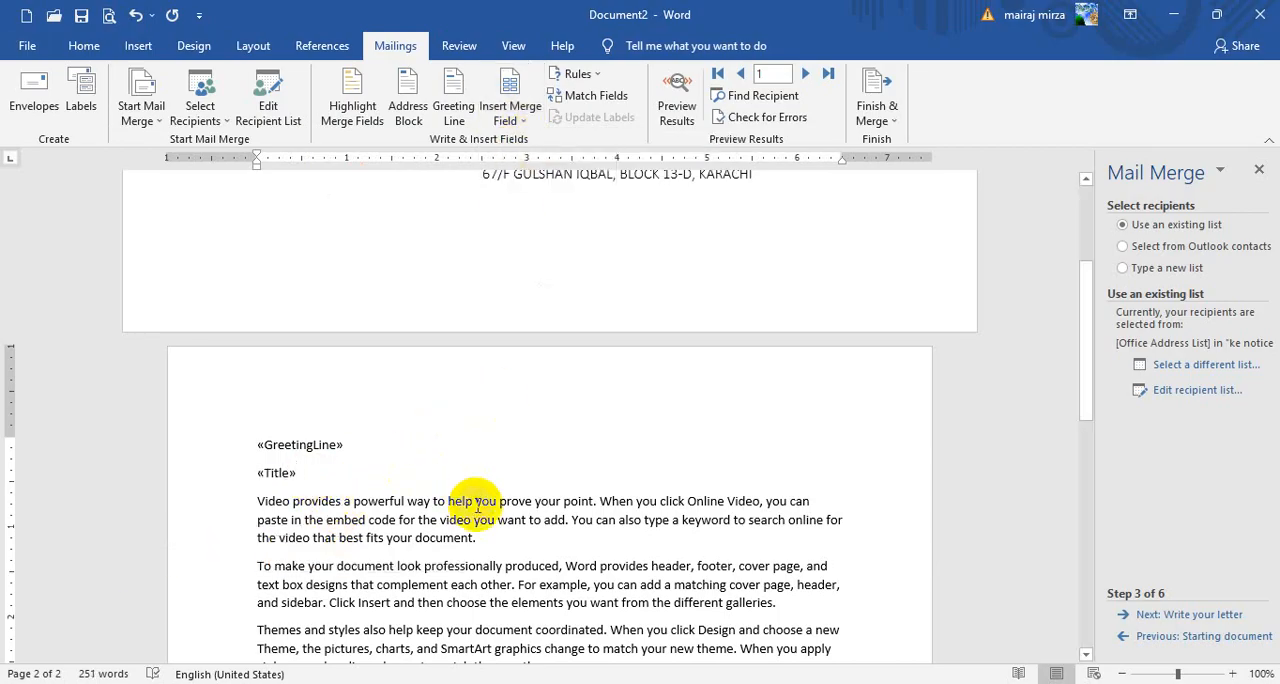
{"action": "key", "text": "Return"}
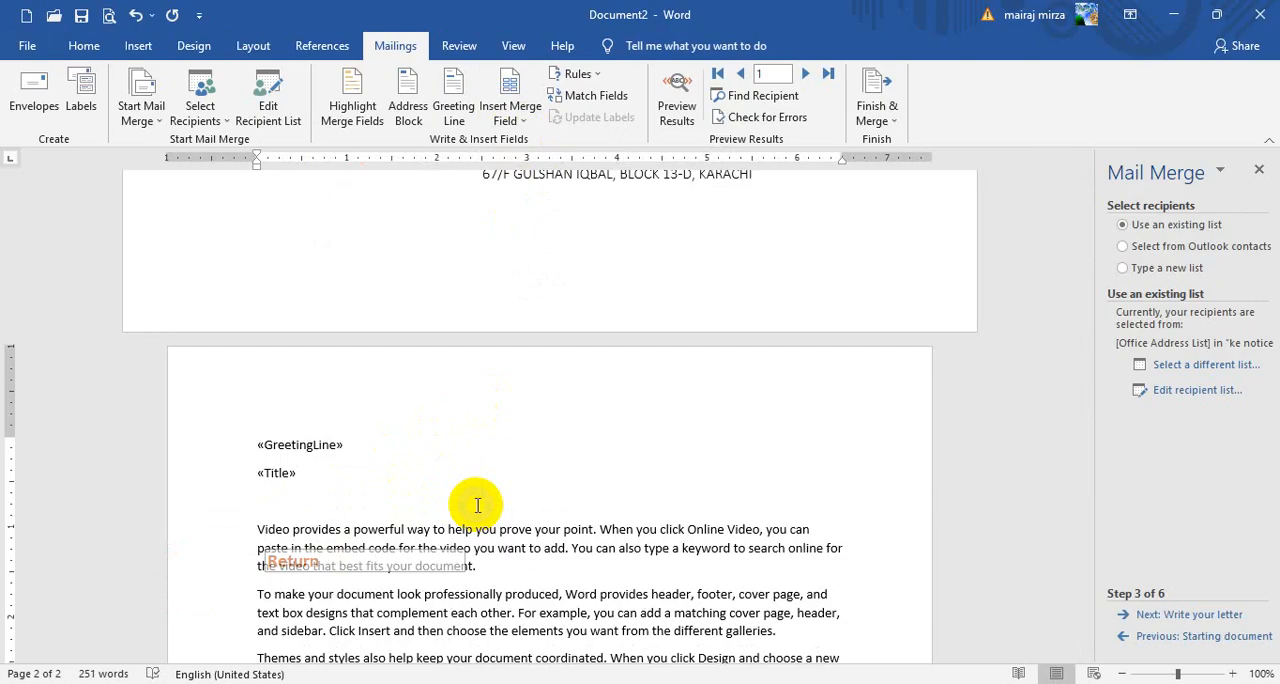
{"action": "left_click", "coordinate": [507, 115]}
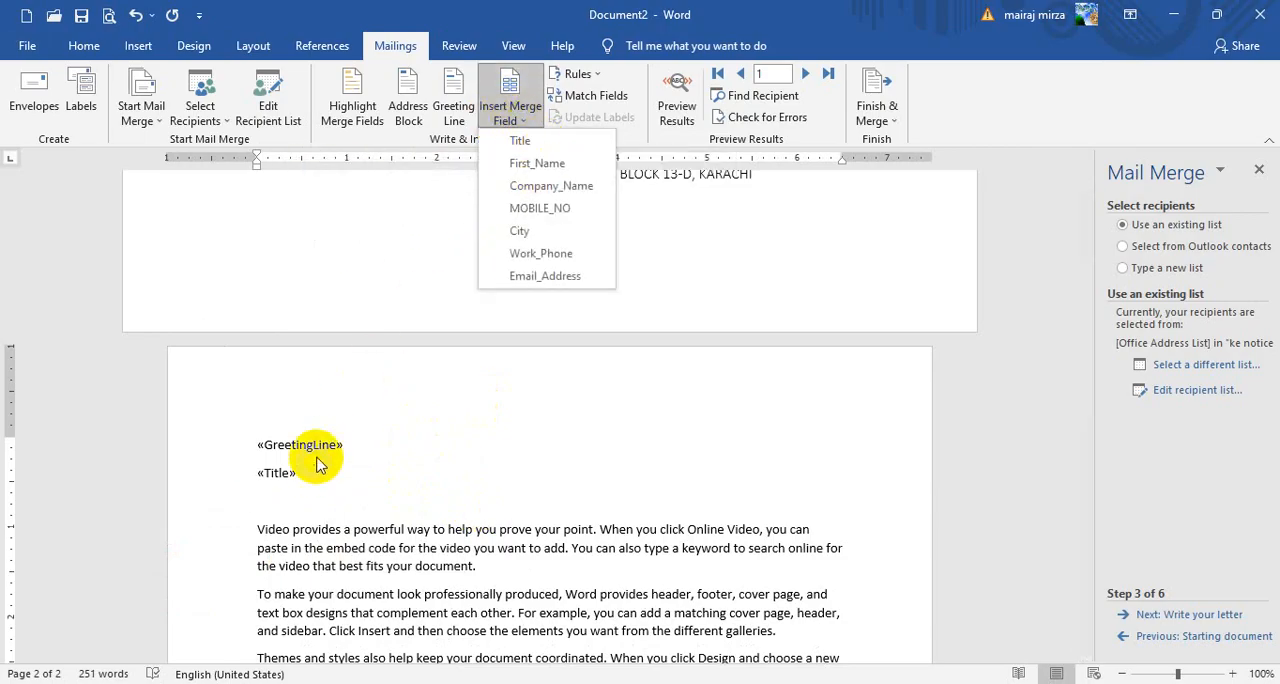
{"action": "left_click", "coordinate": [545, 187]}
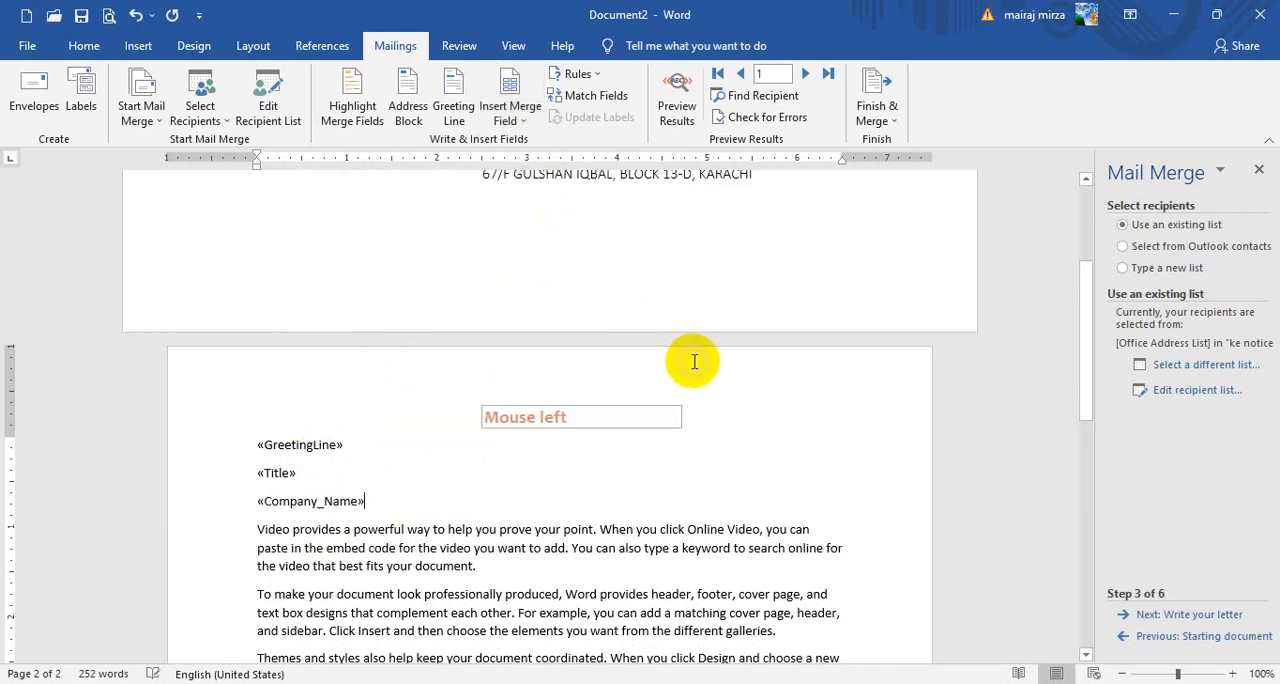
{"action": "key", "text": "Return"}
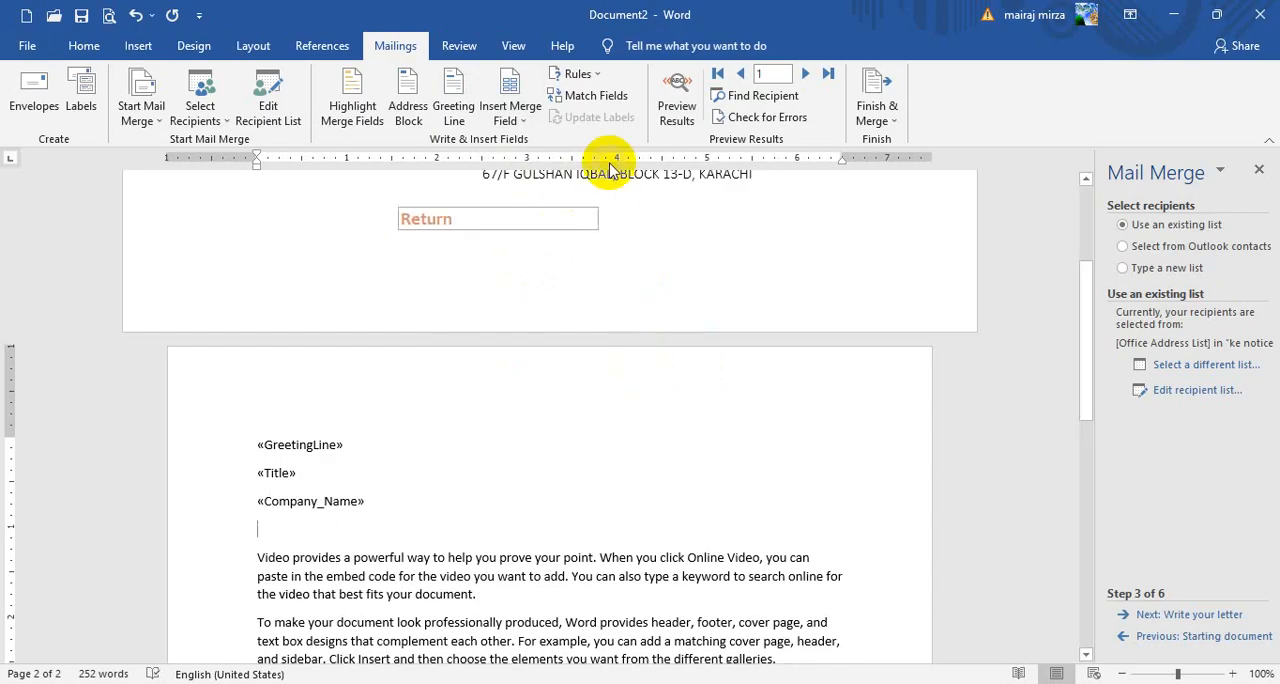
Add the MOBILE_NO and City merge fields on separate lines below the company name field
{"action": "left_click", "coordinate": [510, 112]}
{"action": "left_click", "coordinate": [545, 208]}
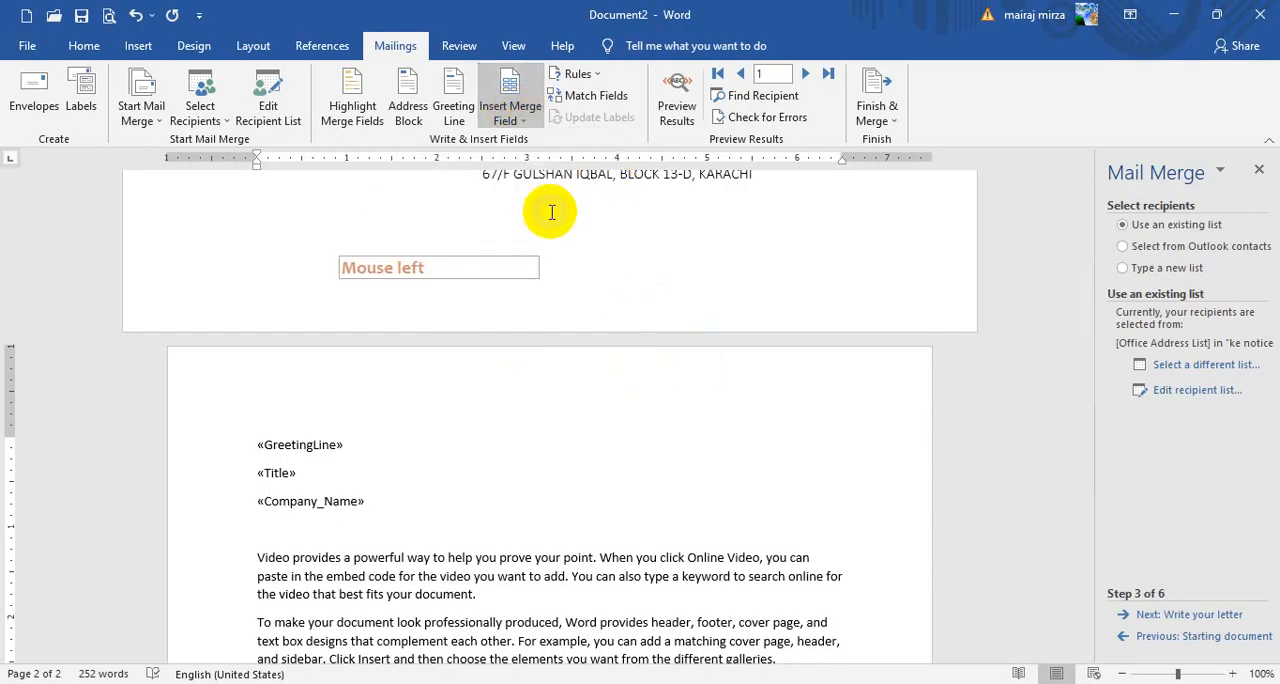
{"action": "key", "text": "Return"}
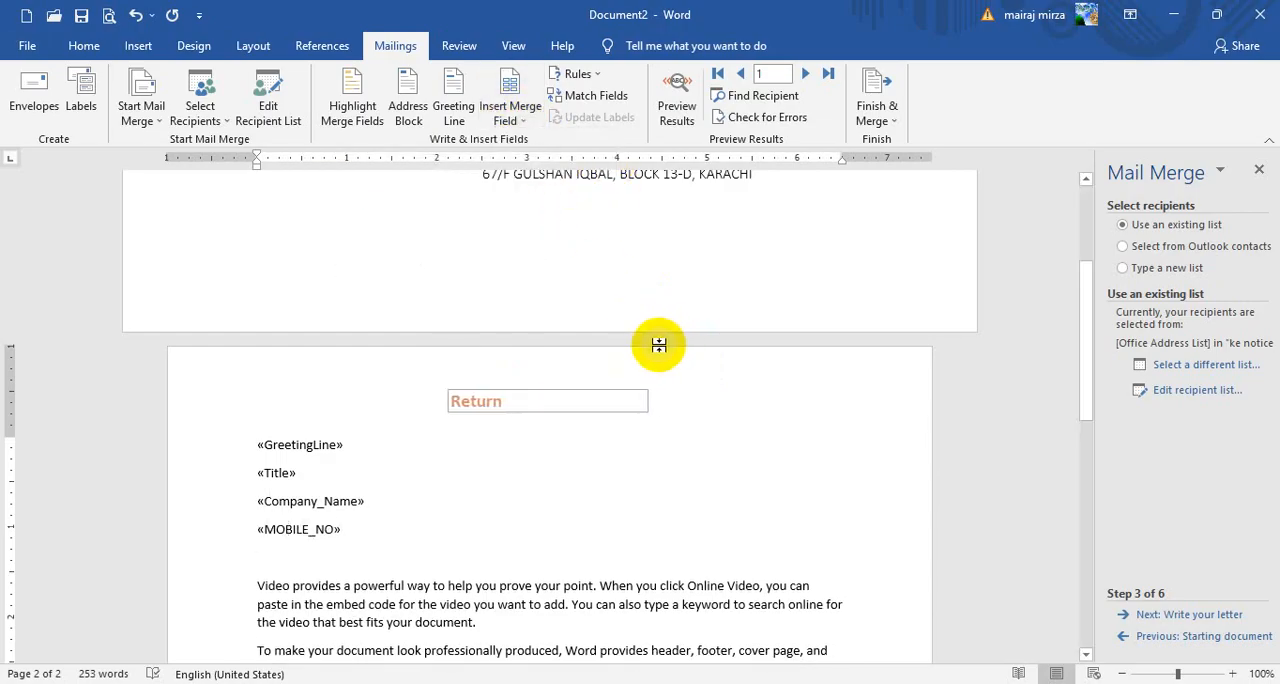
{"action": "left_click", "coordinate": [503, 116]}
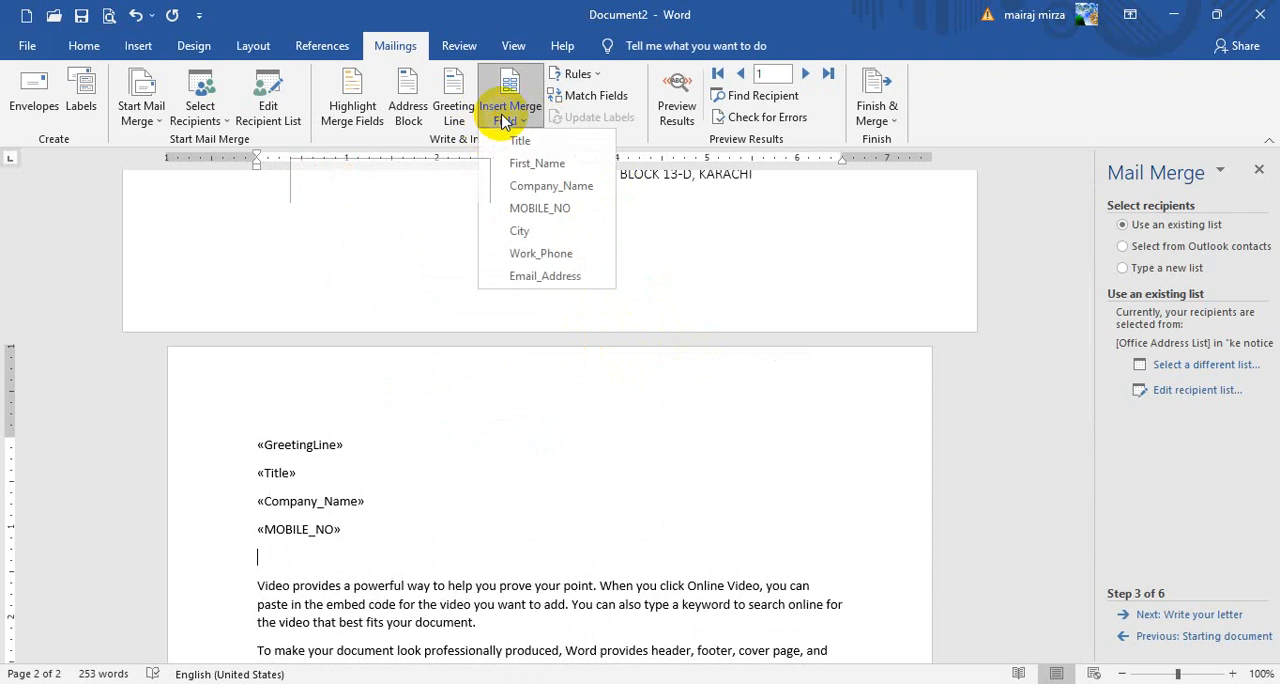
{"action": "left_click", "coordinate": [537, 240]}
{"action": "key", "text": "Return"}
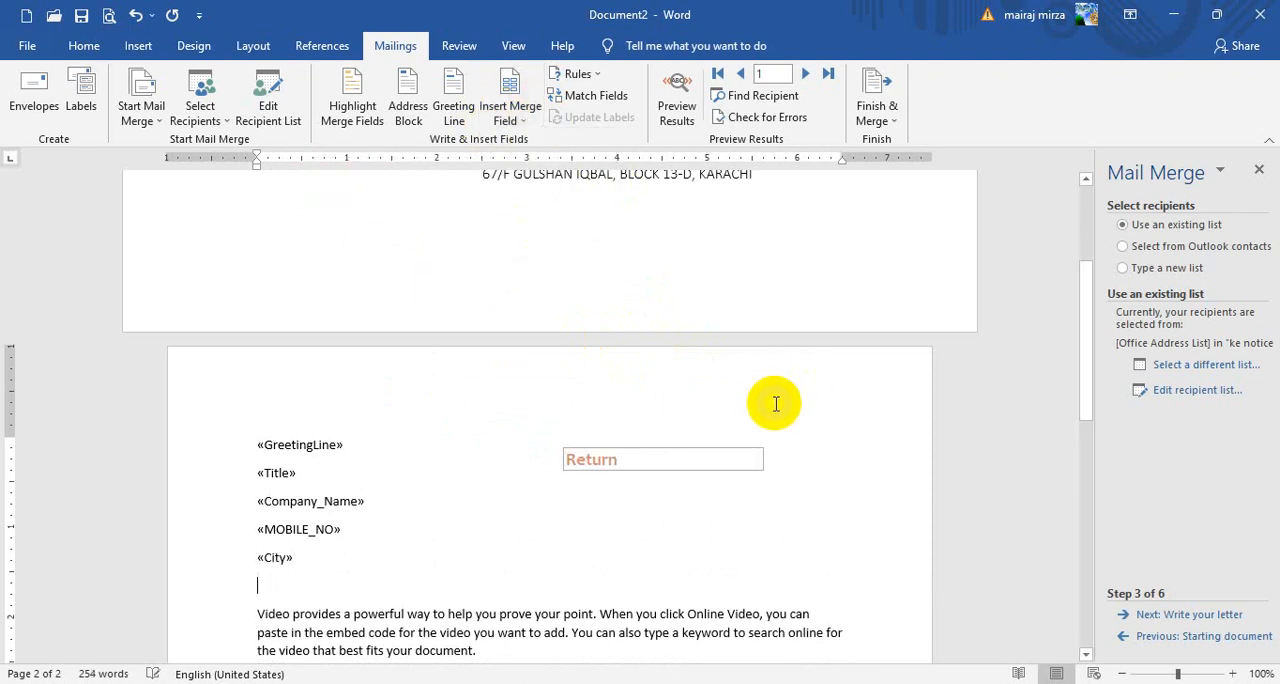
Add the Work_Phone and Email_Address merge fields on separate lines below the city field
{"action": "left_click", "coordinate": [509, 114]}
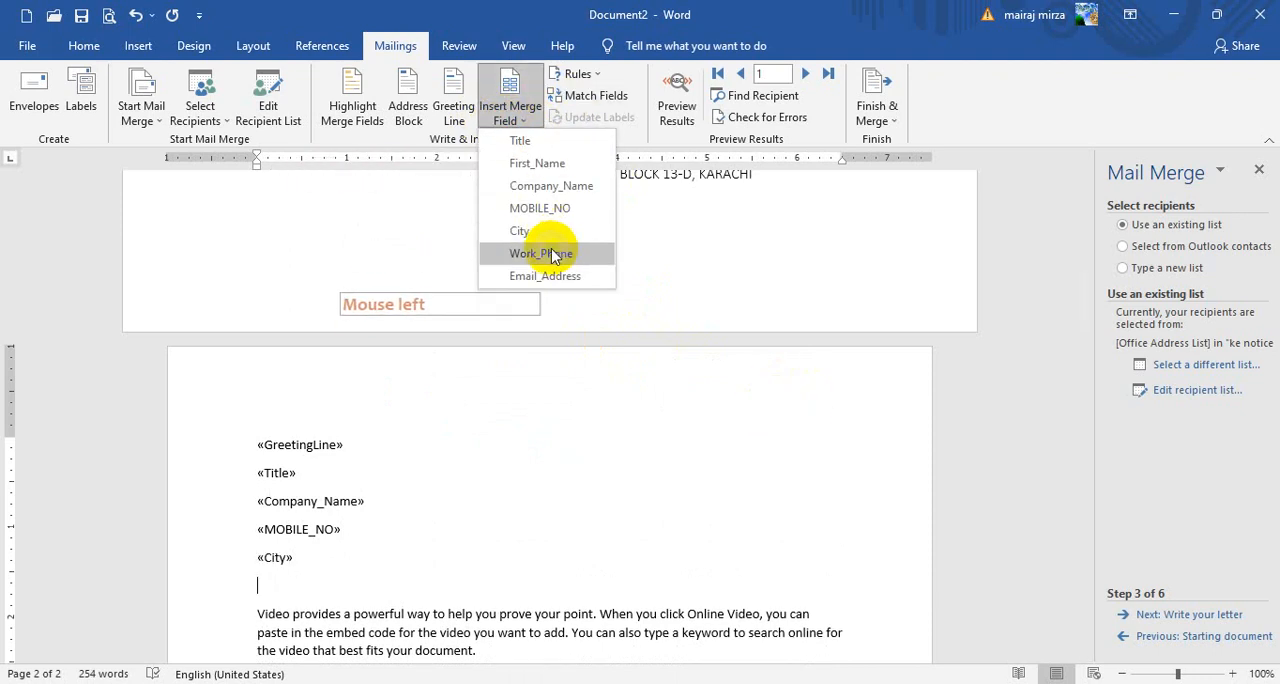
{"action": "left_click", "coordinate": [553, 256]}
{"action": "key", "text": "Return"}
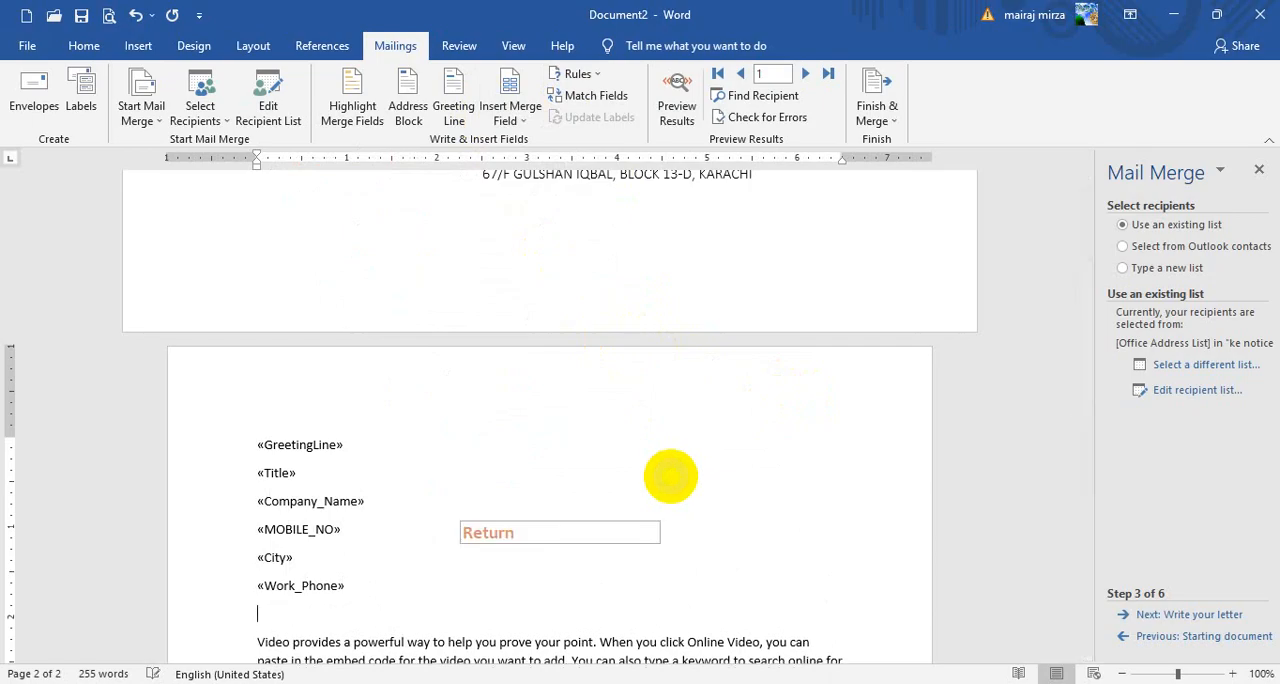
{"action": "left_click", "coordinate": [509, 112]}
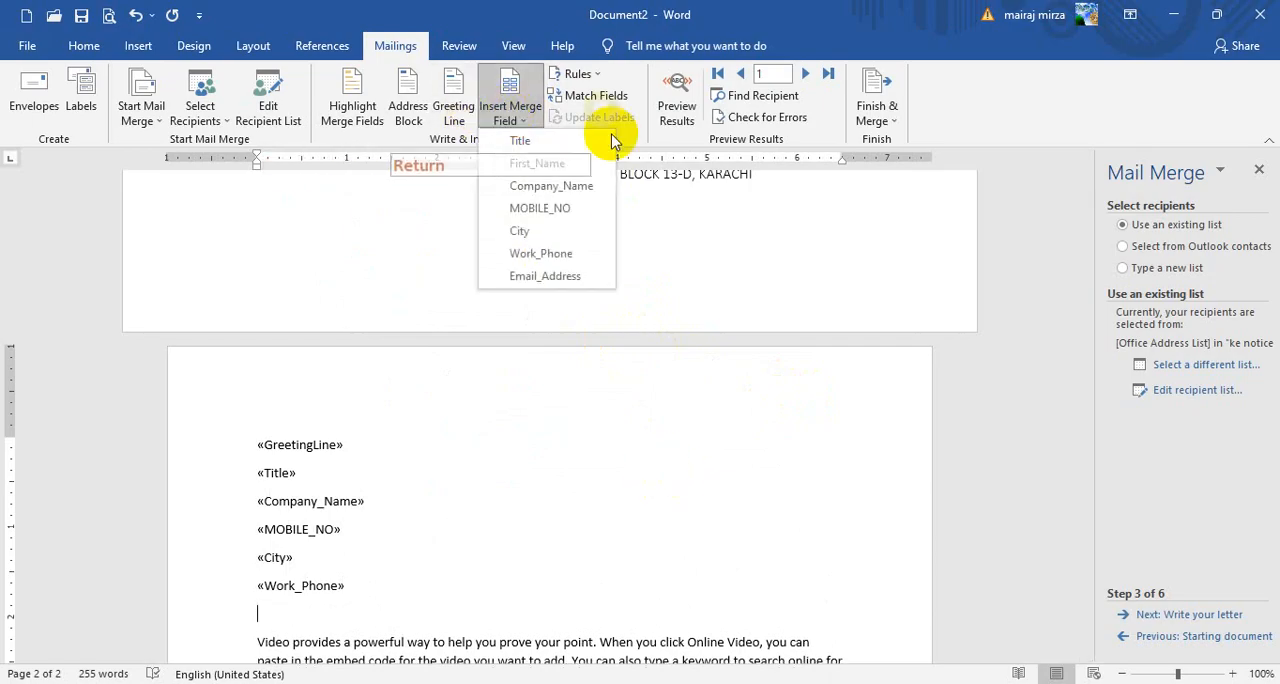
{"action": "left_click", "coordinate": [530, 277]}
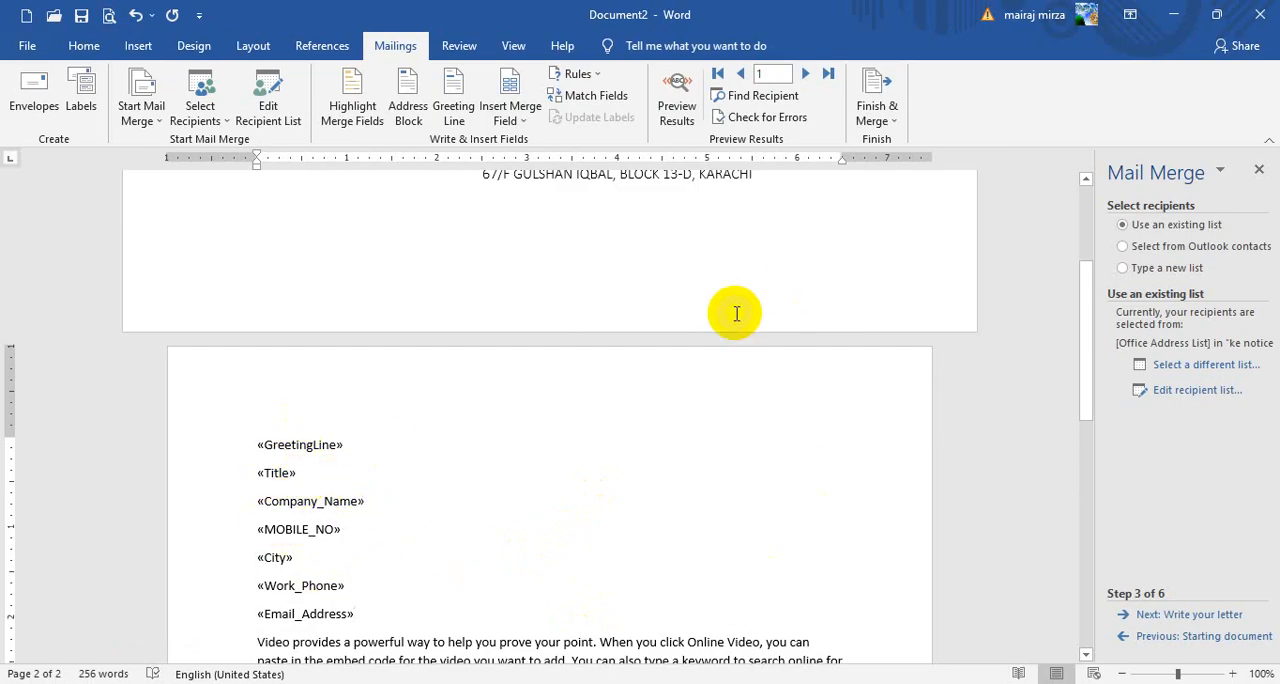
Preview the merge results for the first recipient and review the filled-in fields and letter text
{"action": "left_click", "coordinate": [672, 118]}
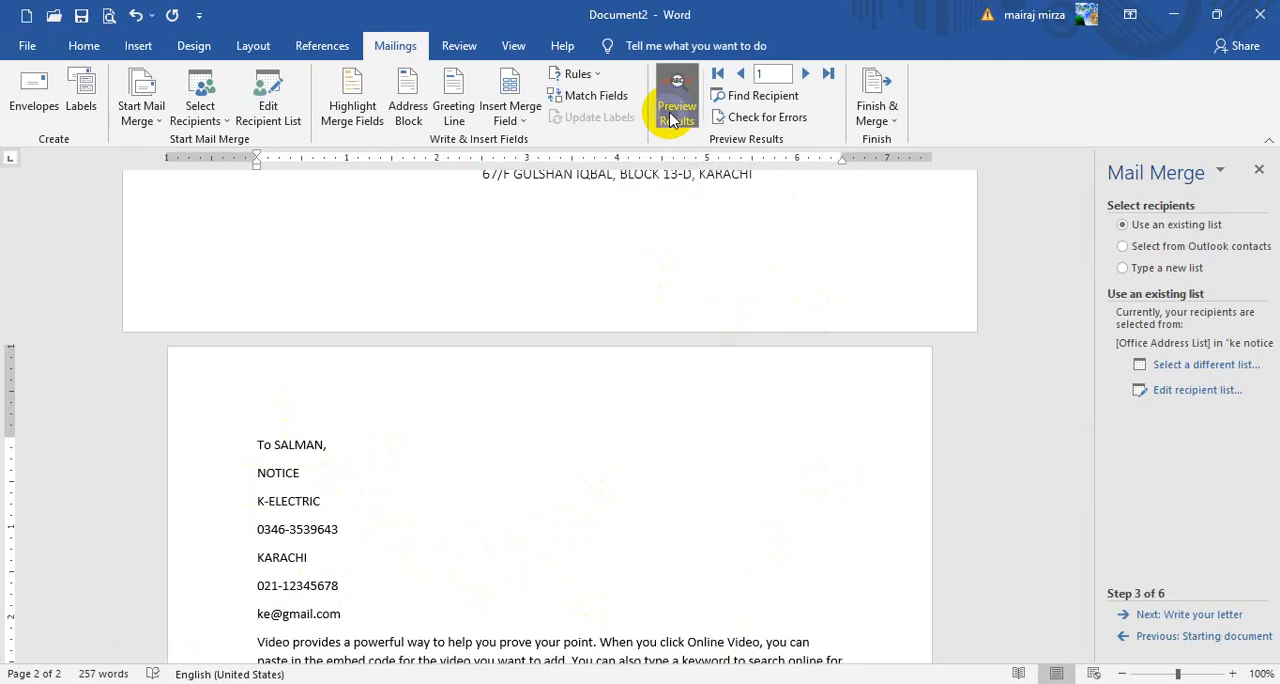
{"action": "scroll", "coordinate": [462, 530], "scroll_direction": "down", "scroll_amount": 2}
{"action": "left_click", "coordinate": [298, 357]}
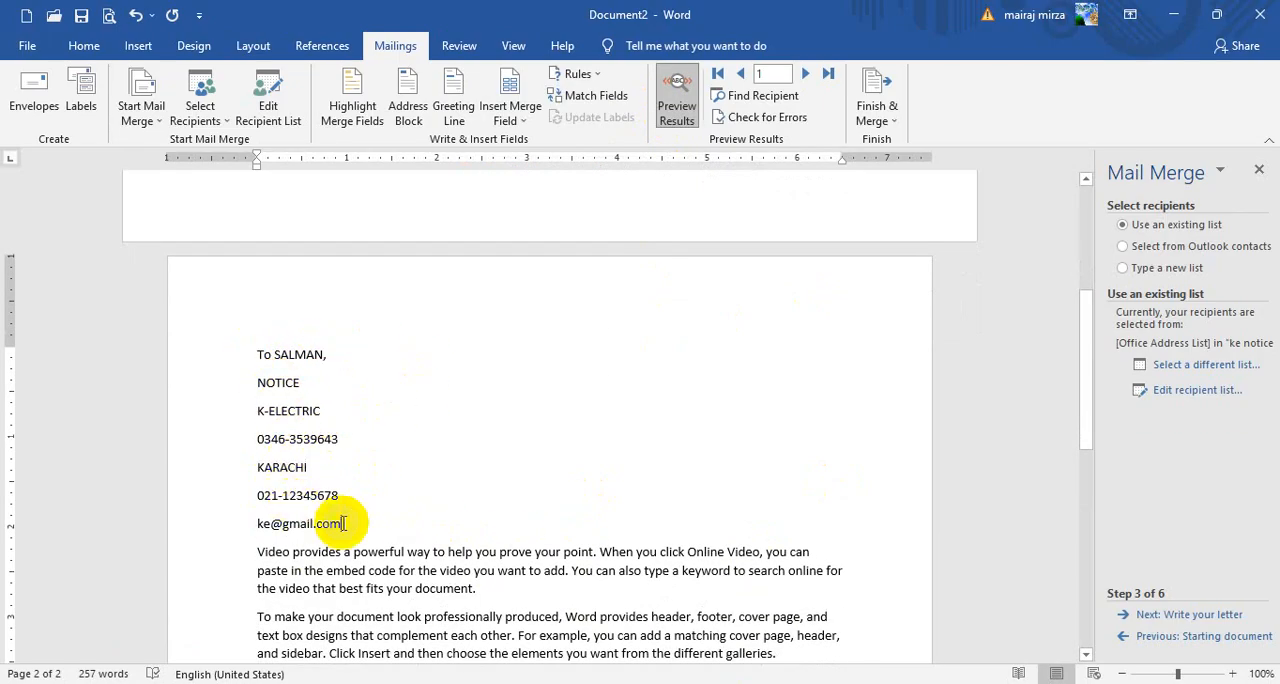
{"action": "scroll", "coordinate": [325, 530], "scroll_direction": "down", "scroll_amount": 5}
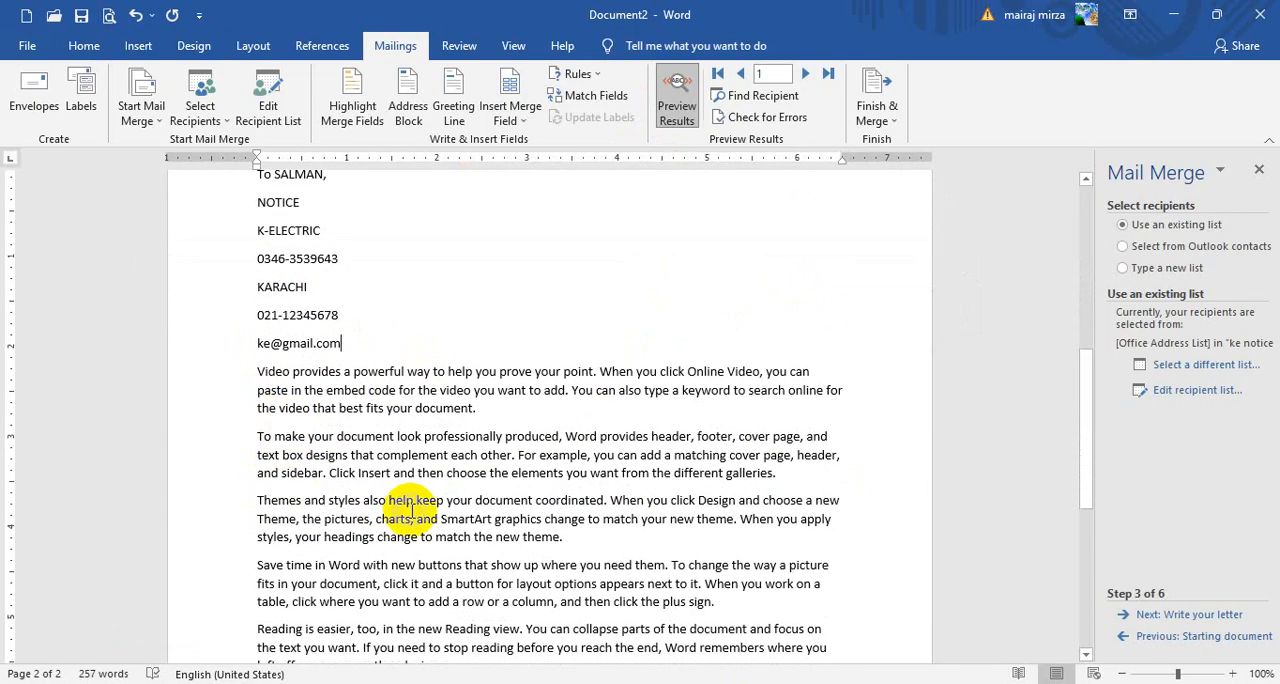
{"action": "scroll", "coordinate": [446, 549], "scroll_direction": "up", "scroll_amount": 3}
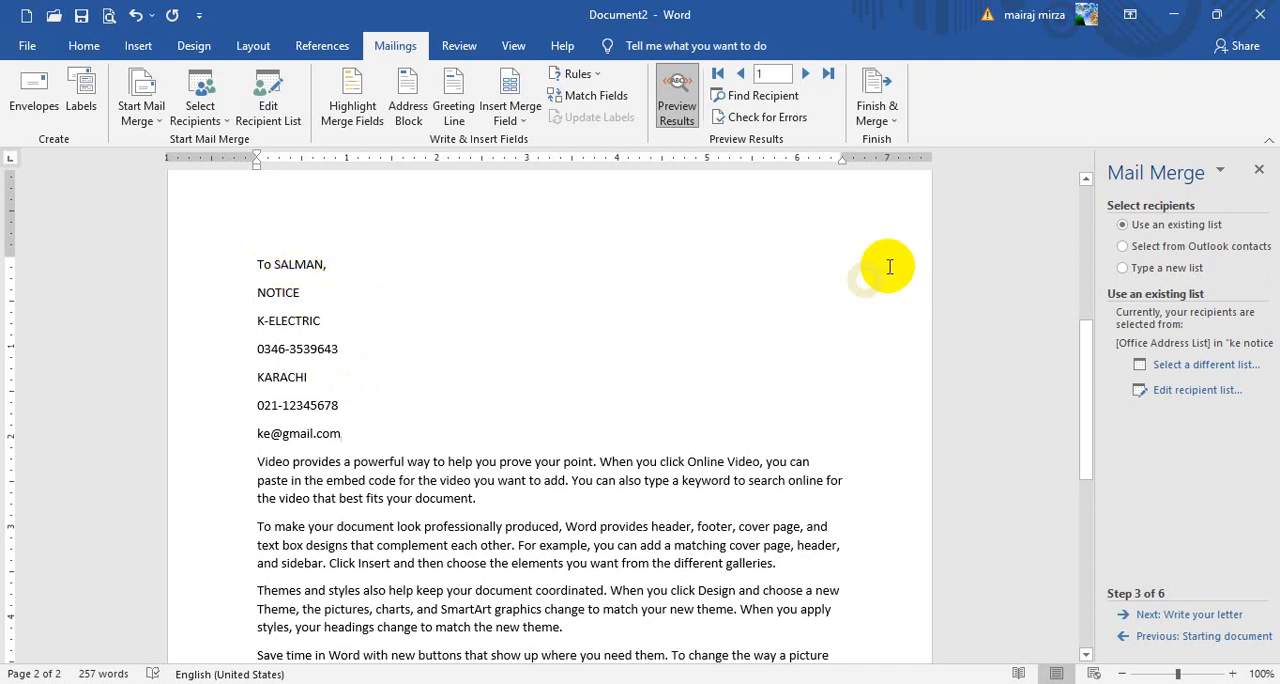
Advance the merge preview through records 2 and 3 and review the envelope and letter pages
{"action": "left_click", "coordinate": [806, 77]}
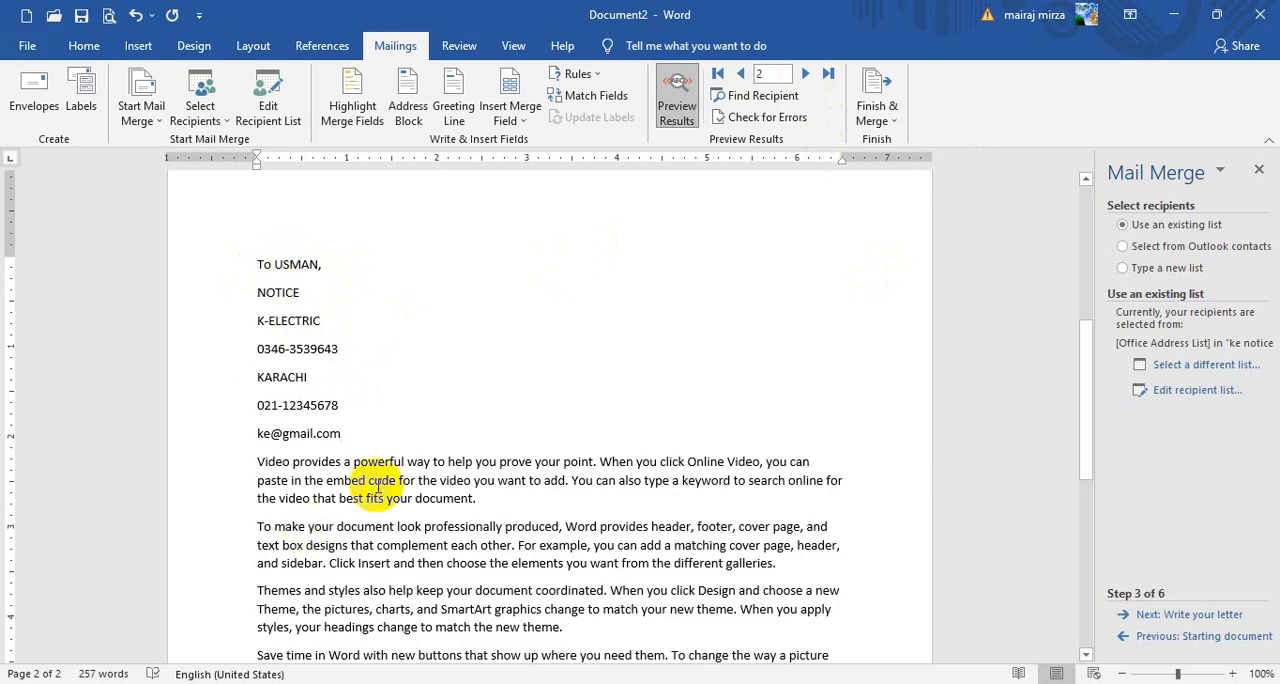
{"action": "left_click", "coordinate": [806, 76]}
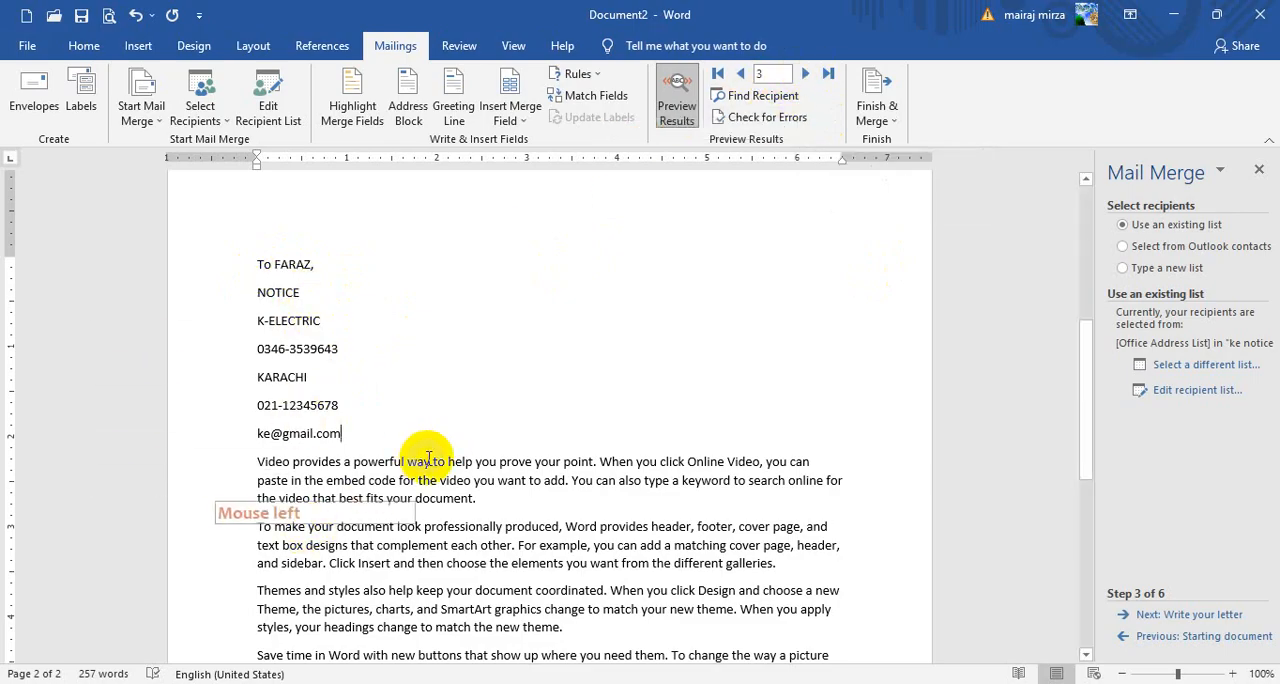
{"action": "left_click", "coordinate": [433, 371]}
{"action": "scroll", "coordinate": [434, 366], "scroll_direction": "up", "scroll_amount": 7}
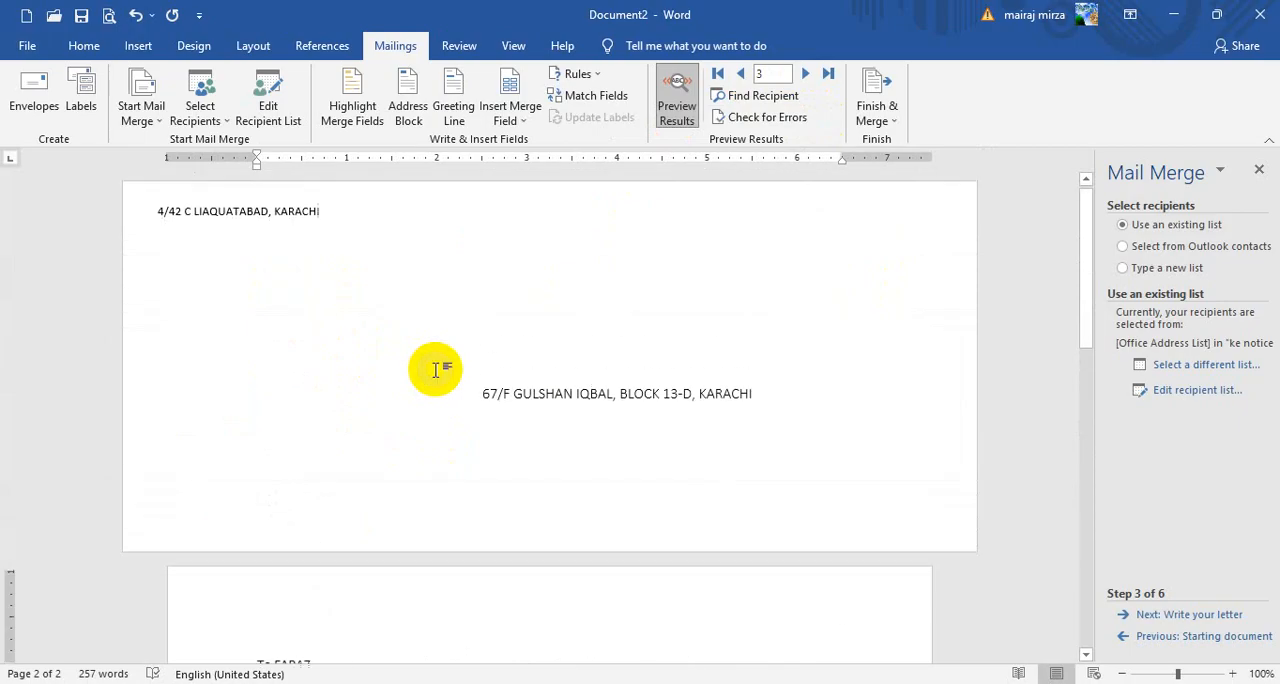
{"action": "scroll", "coordinate": [434, 366], "scroll_direction": "down", "scroll_amount": 3}
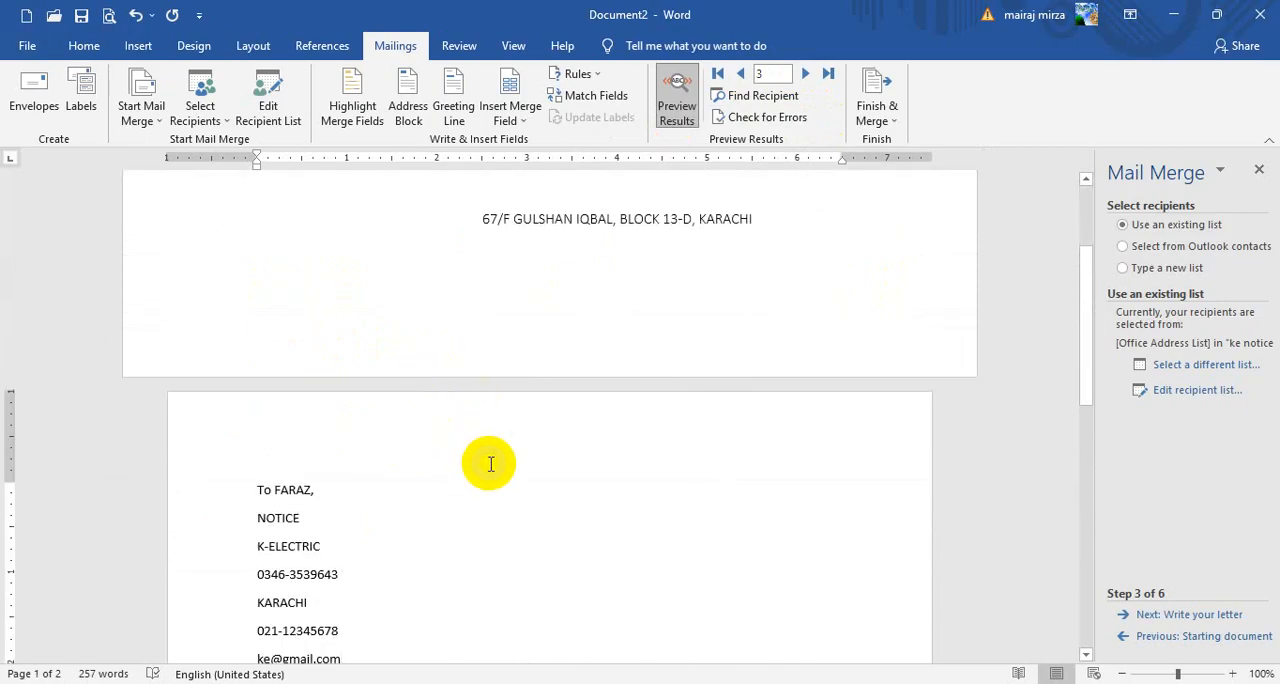
{"action": "scroll", "coordinate": [560, 465], "scroll_direction": "down", "scroll_amount": 2}
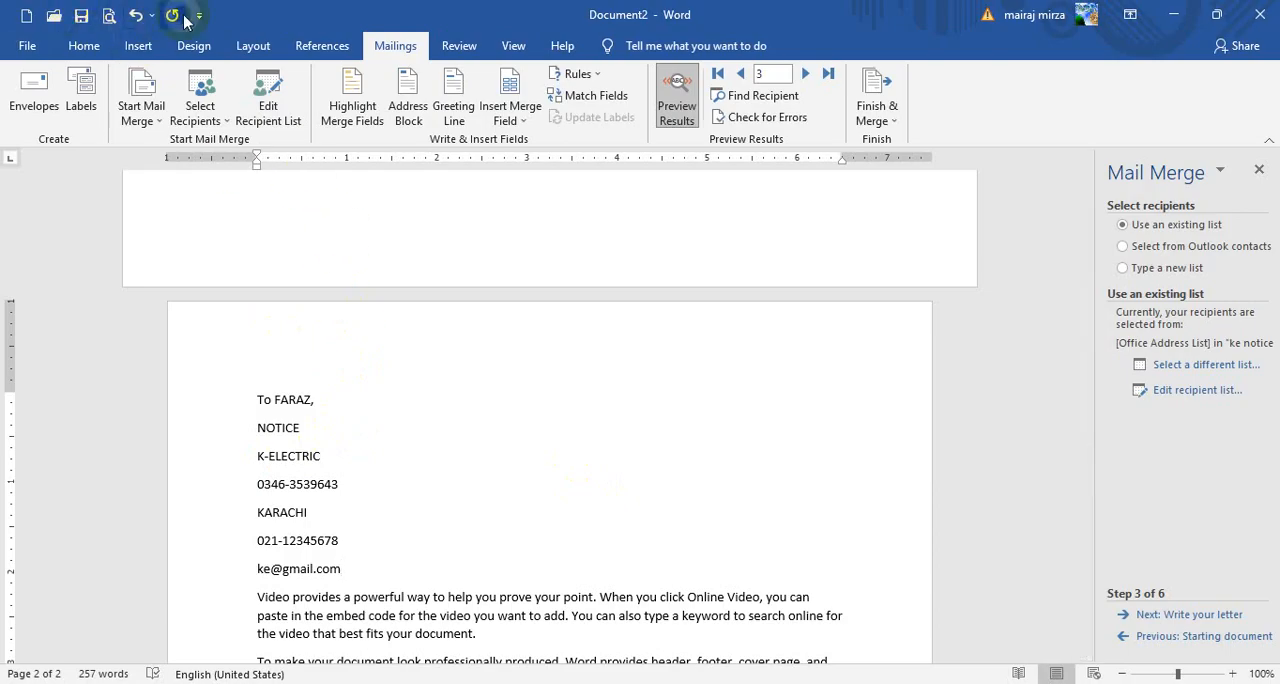
Check the third recipient's letter in the print preview at 80% zoom and return to the document
{"action": "left_click", "coordinate": [110, 17]}
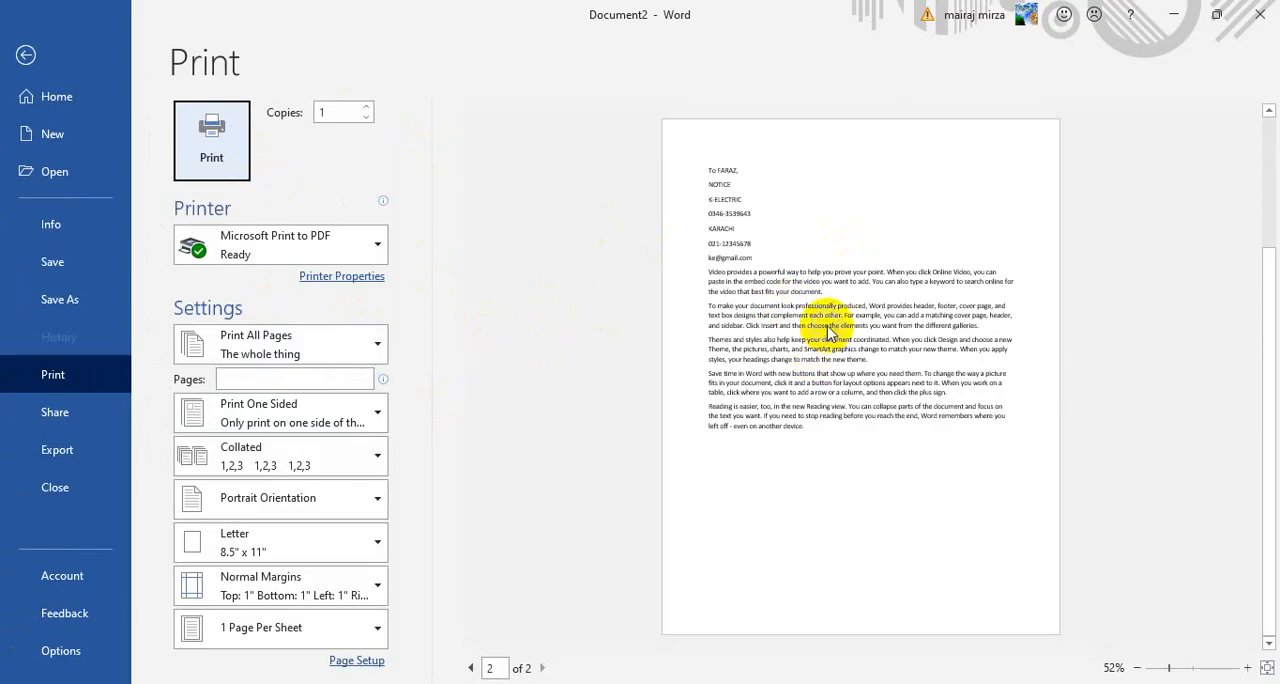
{"action": "left_click", "coordinate": [1247, 668]}
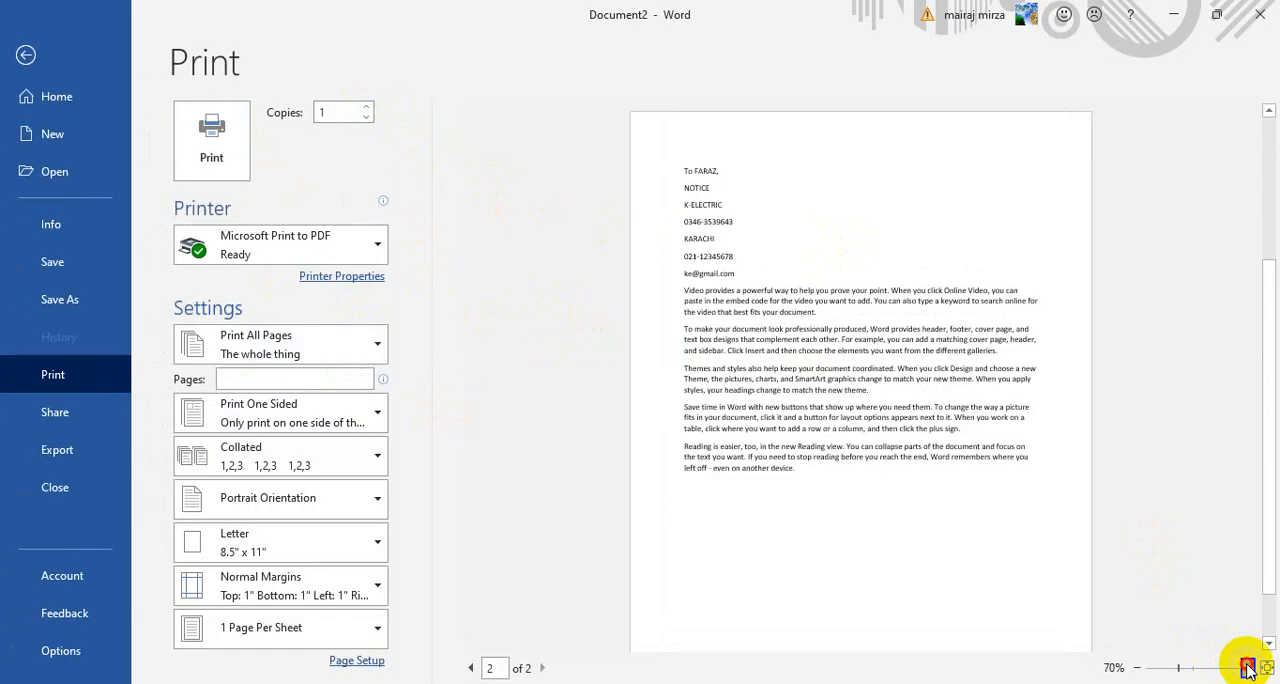
{"action": "left_click", "coordinate": [1247, 668]}
{"action": "left_click", "coordinate": [1247, 668]}
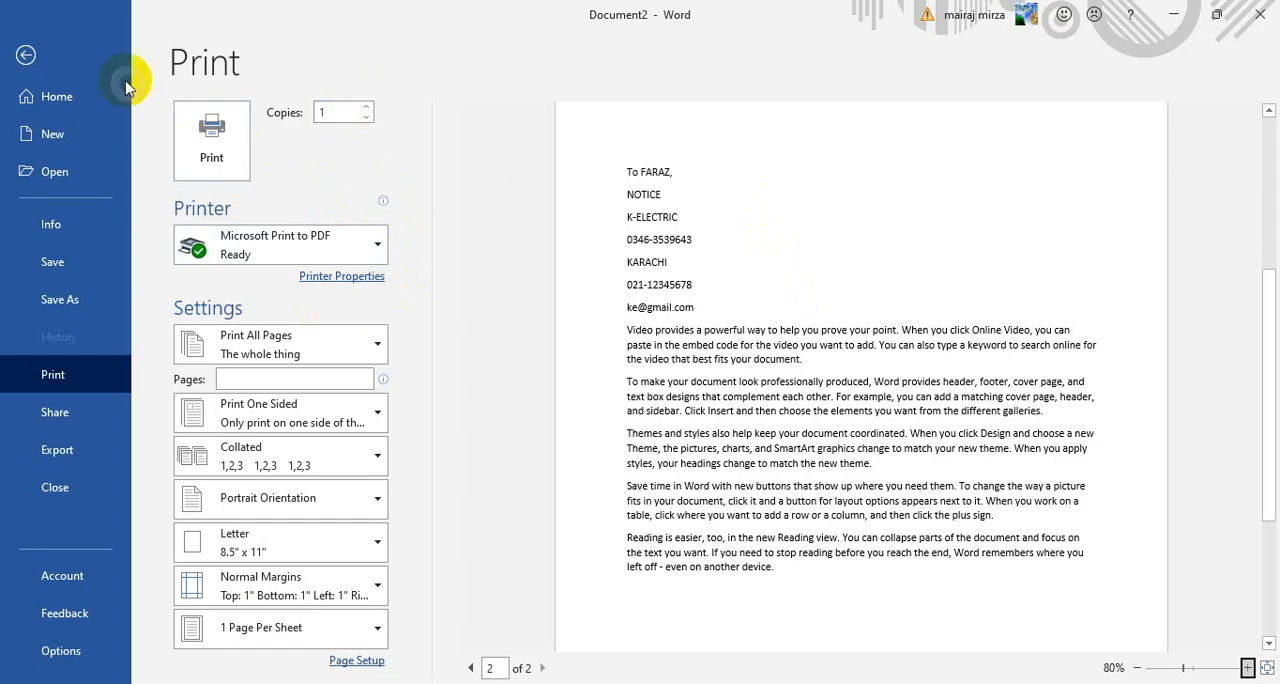
{"action": "left_click", "coordinate": [27, 56]}
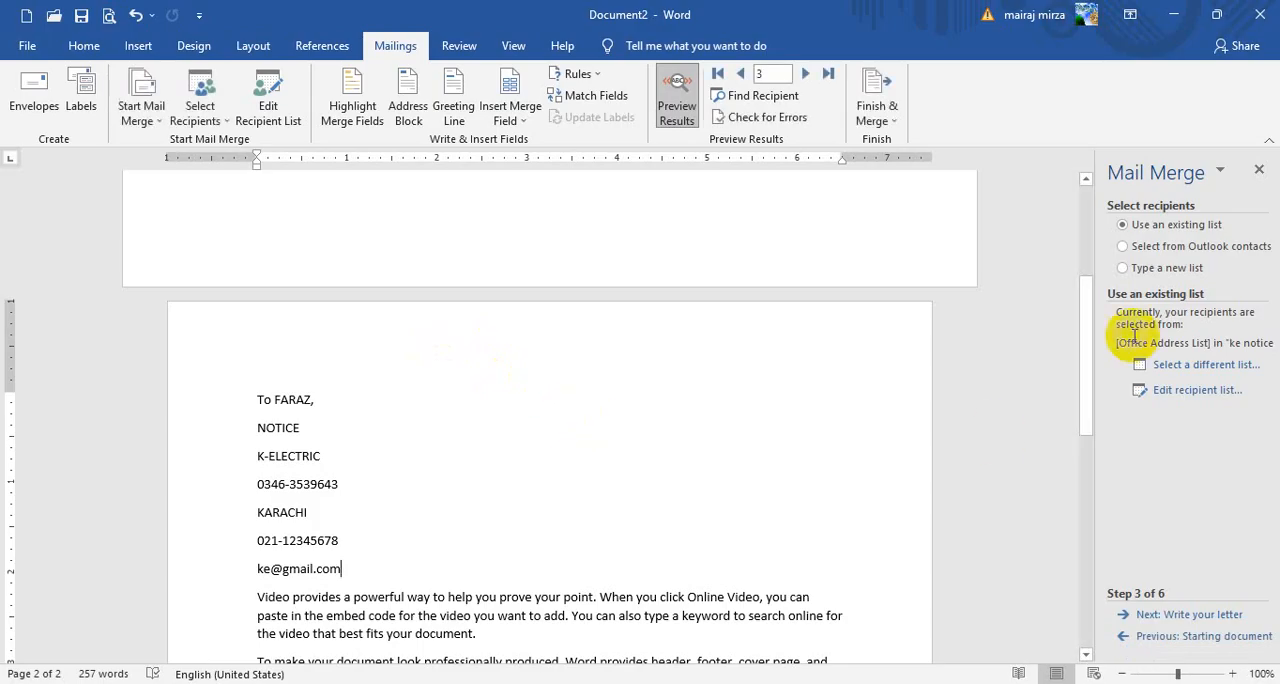
{"action": "scroll", "coordinate": [471, 492], "scroll_direction": "down", "scroll_amount": 3}
{"action": "scroll", "coordinate": [400, 500], "scroll_direction": "up", "scroll_amount": 8}
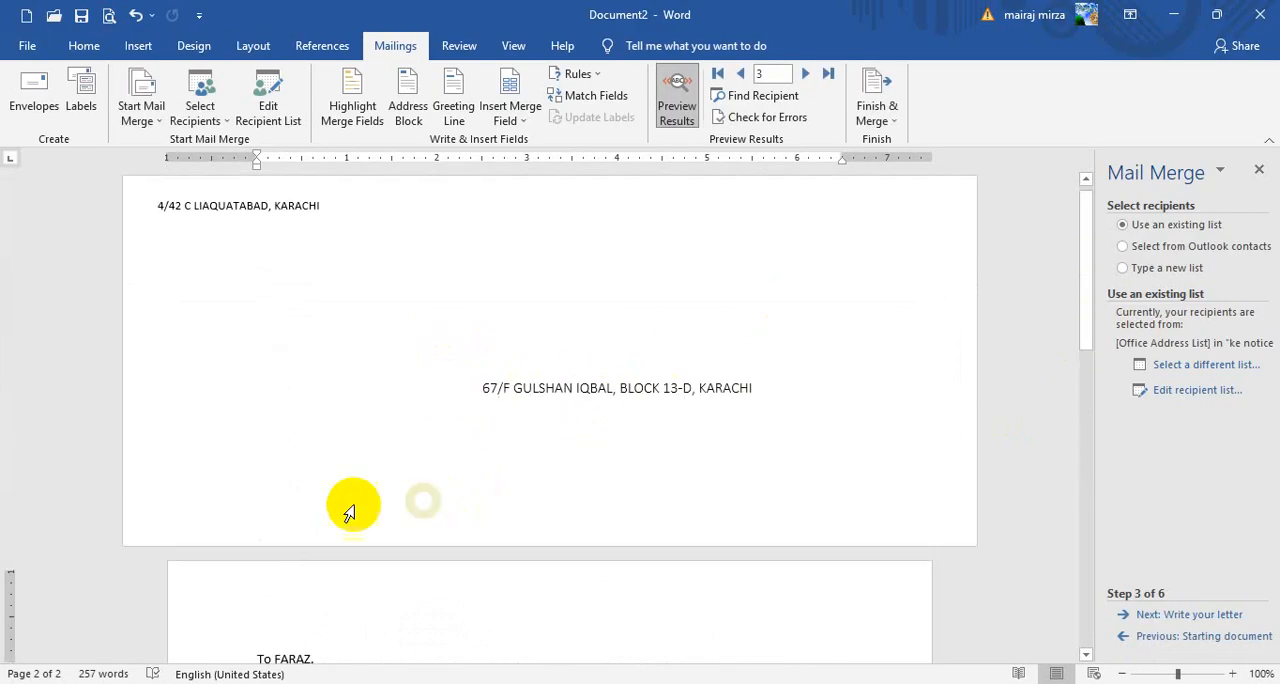
{"action": "scroll", "coordinate": [346, 295], "scroll_direction": "down", "scroll_amount": 7}
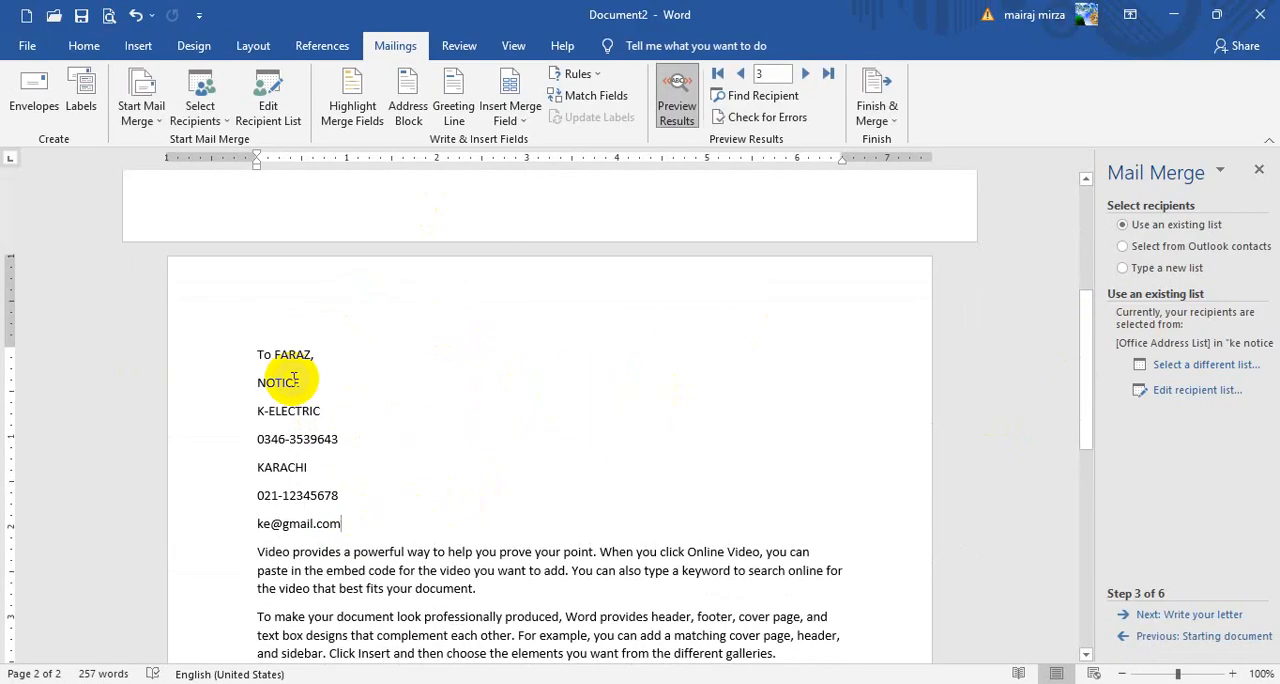
{"action": "scroll", "coordinate": [294, 378], "scroll_direction": "up", "scroll_amount": 7}
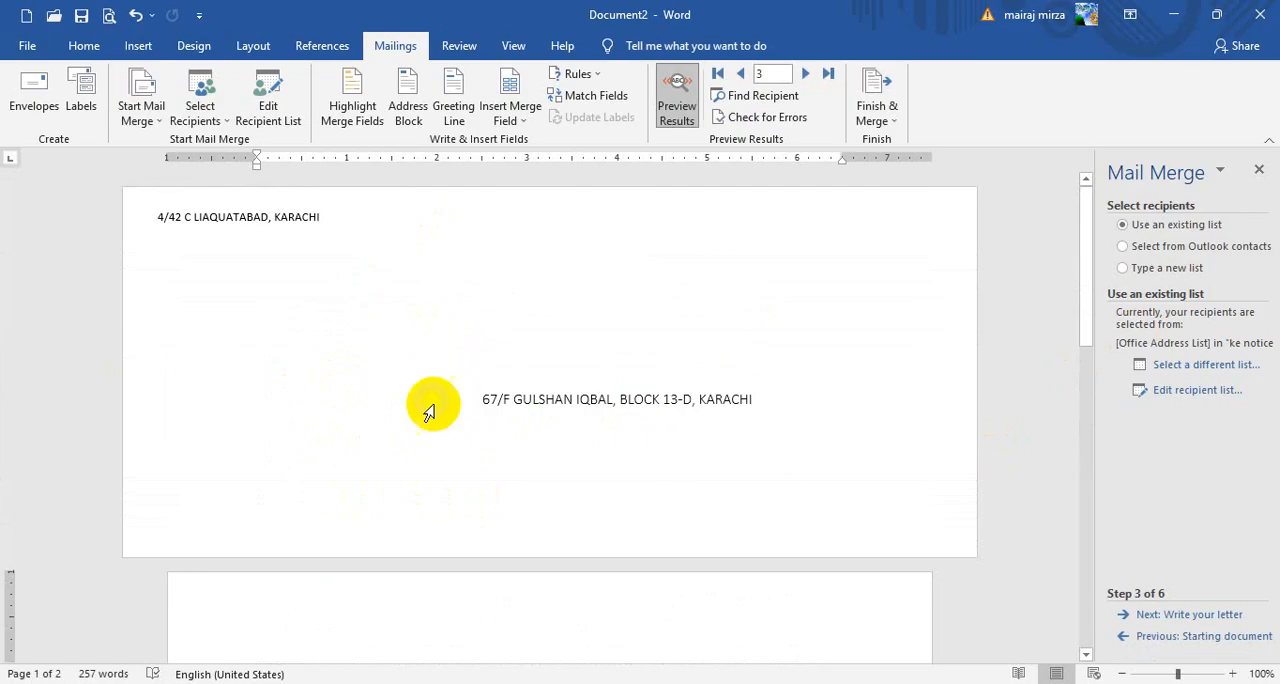
{"action": "scroll", "coordinate": [446, 398], "scroll_direction": "down", "scroll_amount": 7}
{"action": "scroll", "coordinate": [335, 465], "scroll_direction": "down", "scroll_amount": 1}
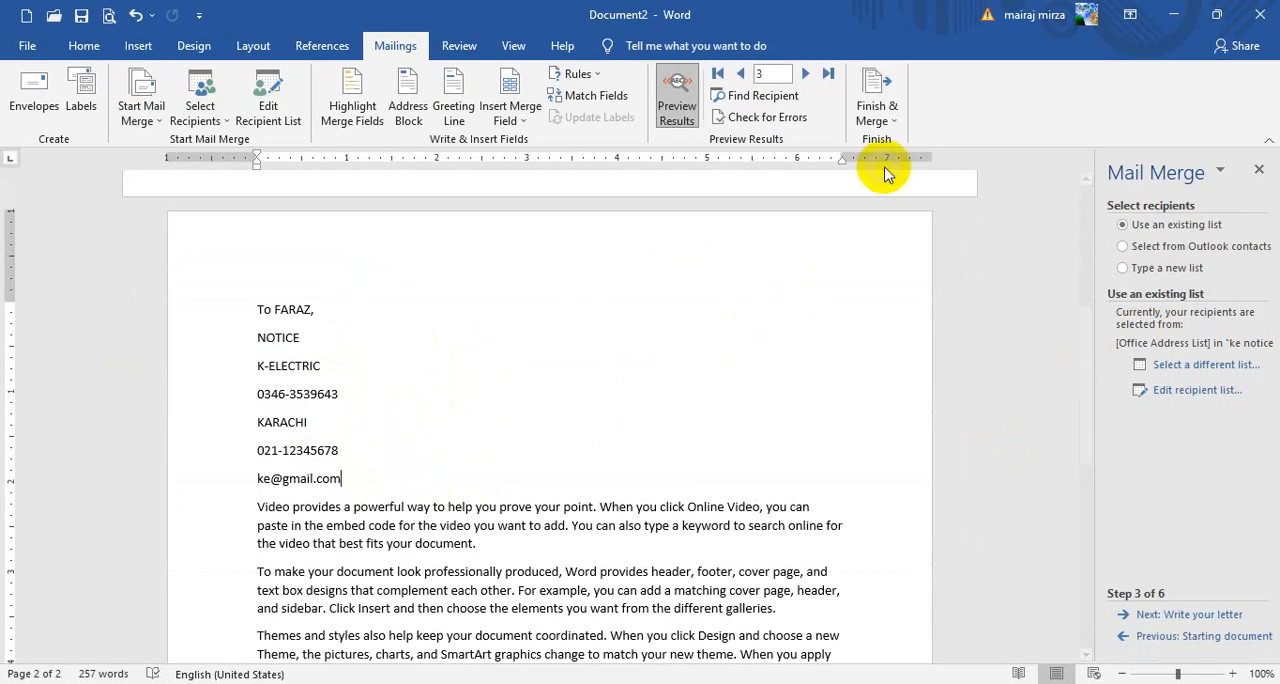
Finish the merge by generating individual letters for all records in a new document
{"action": "left_click", "coordinate": [880, 112]}
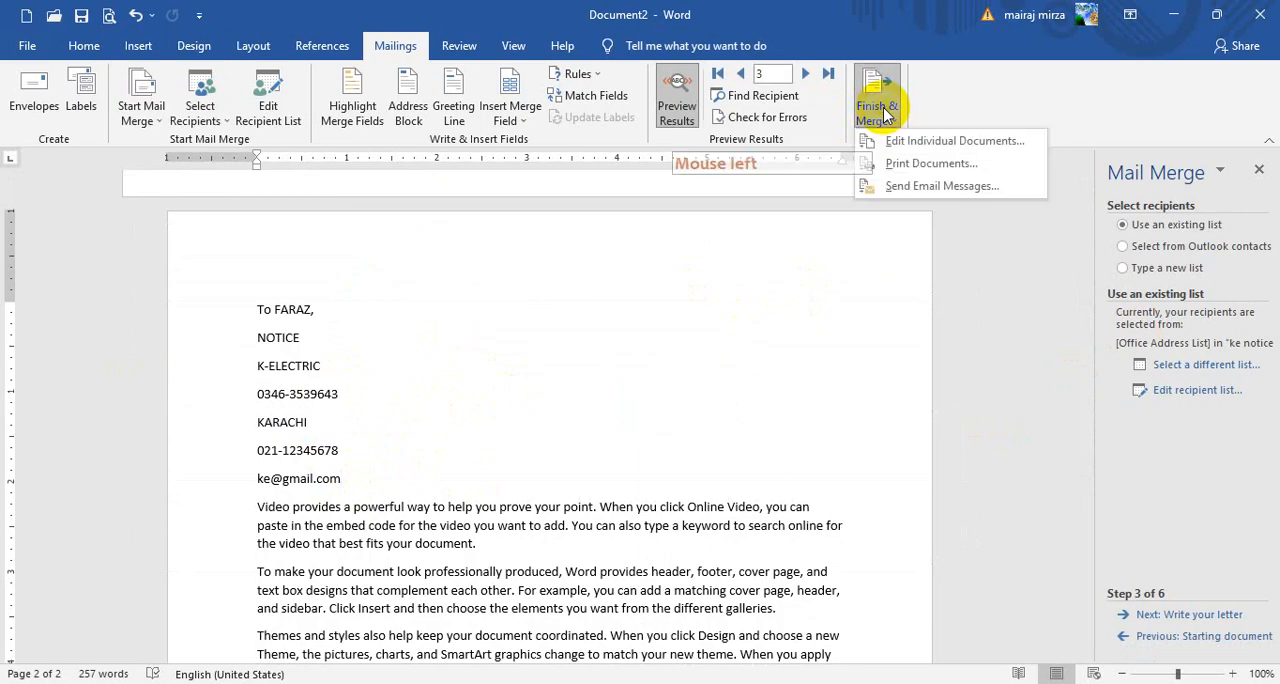
{"action": "left_click", "coordinate": [948, 143]}
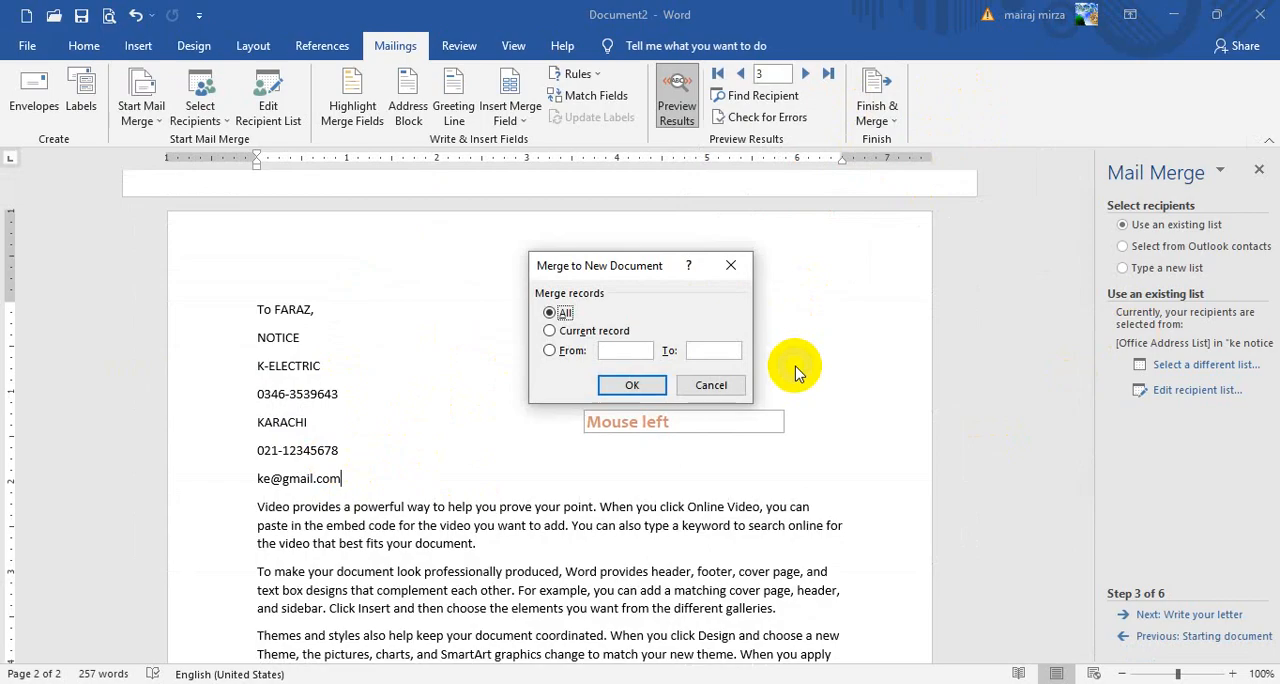
{"action": "left_click_drag", "start_coordinate": [608, 272], "coordinate": [656, 226]}
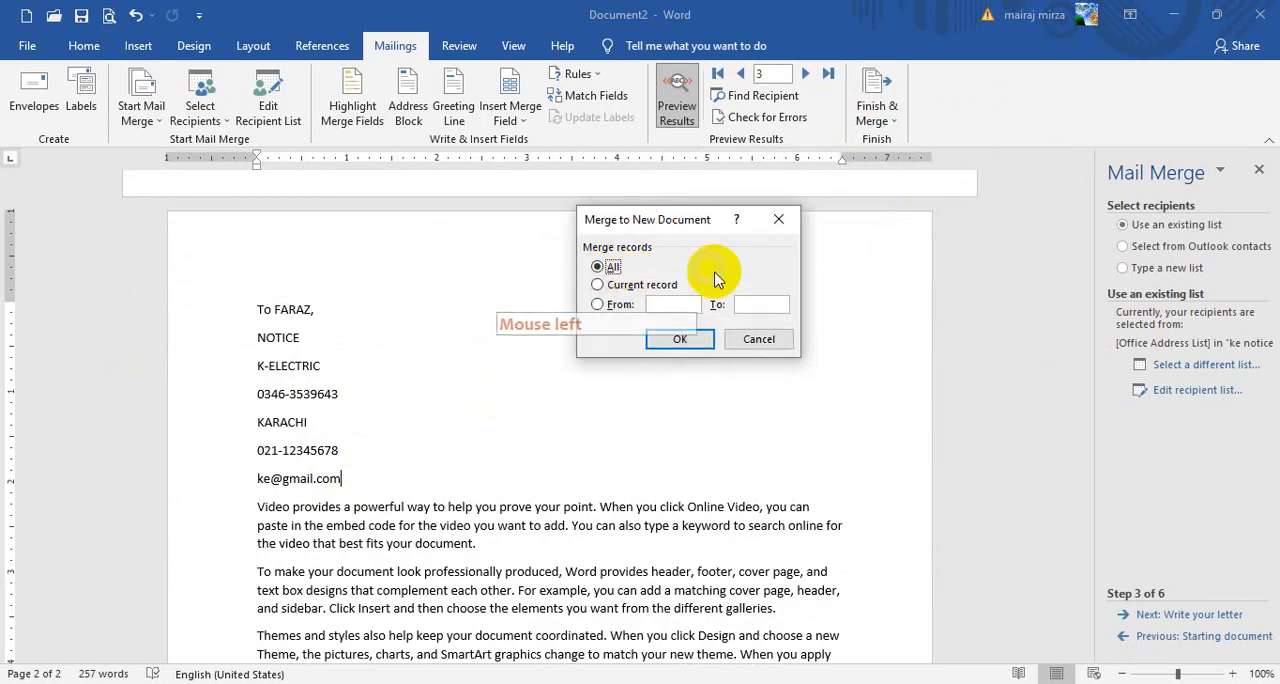
{"action": "left_click", "coordinate": [667, 342]}
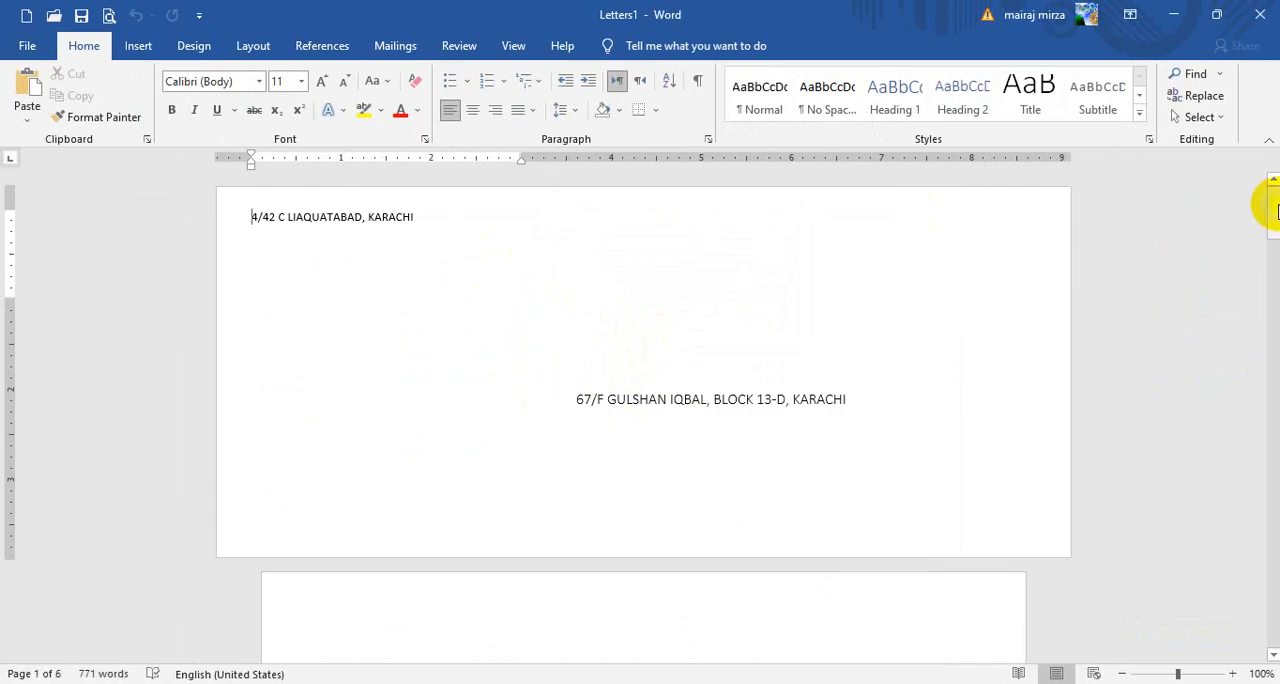
Examine the merged document's envelope and letter pages for each recipient, from the first record to the last
{"action": "left_click_drag", "start_coordinate": [1272, 210], "coordinate": [1268, 245]}
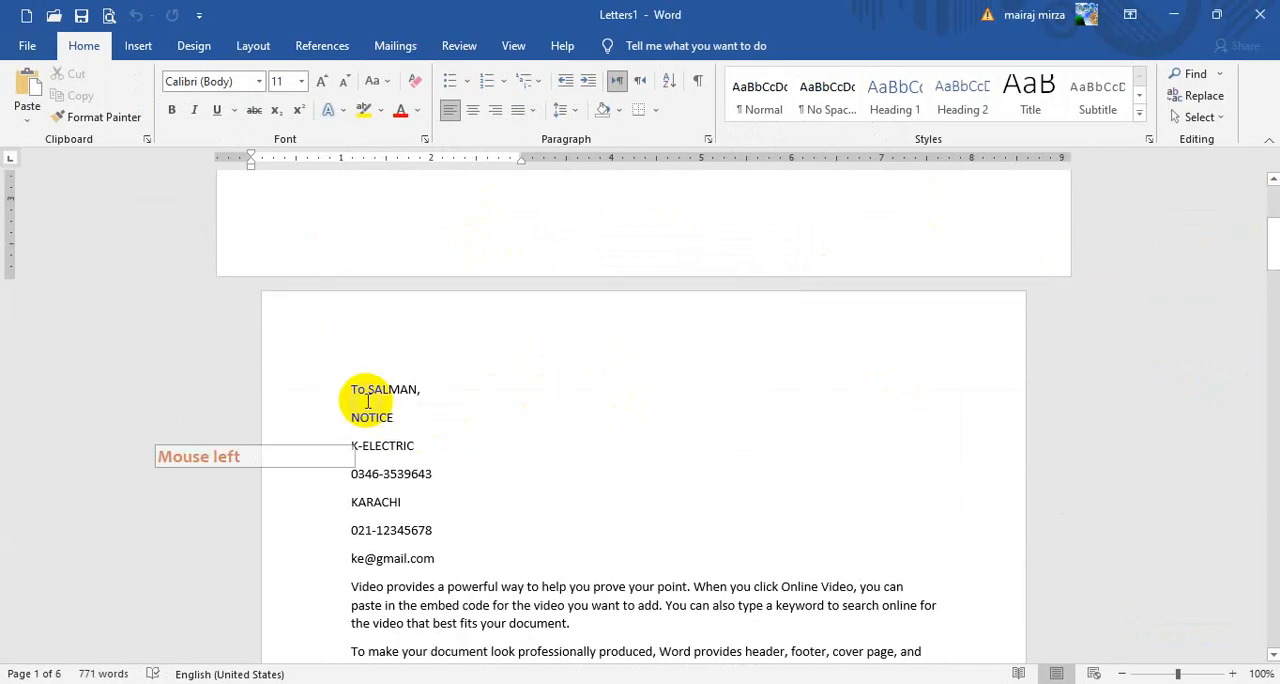
{"action": "scroll", "coordinate": [509, 391], "scroll_direction": "down", "scroll_amount": 10}
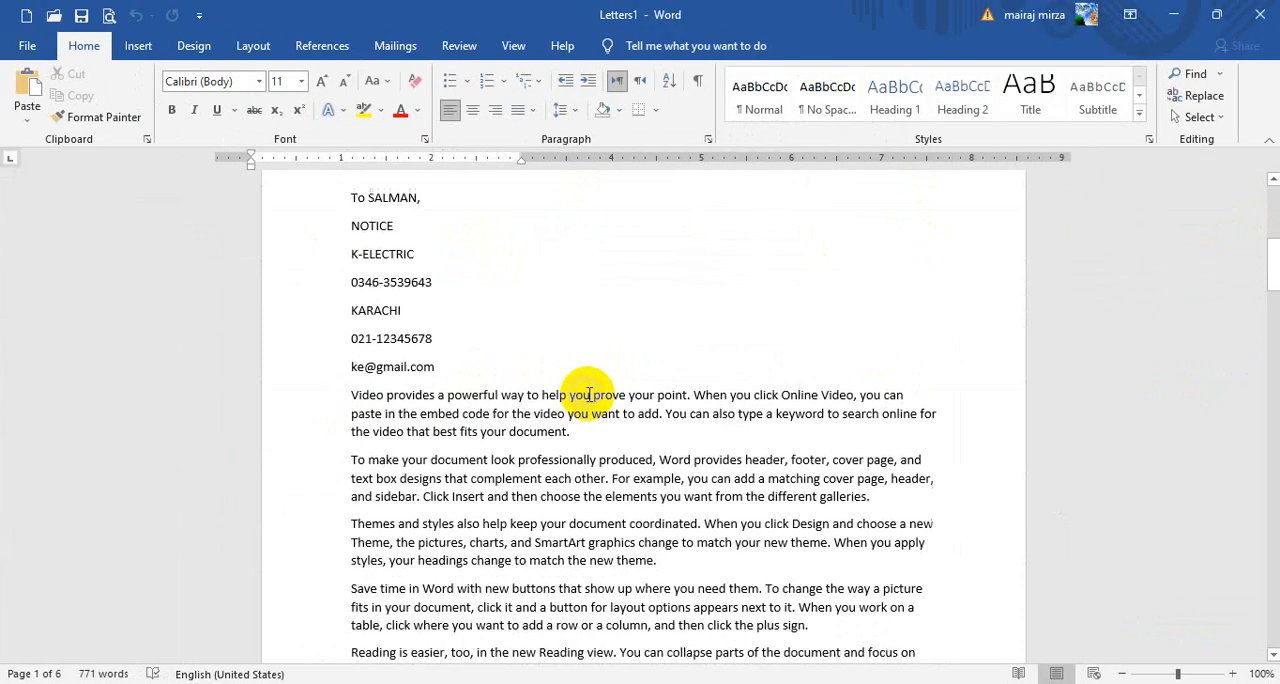
{"action": "scroll", "coordinate": [718, 367], "scroll_direction": "down", "scroll_amount": 15}
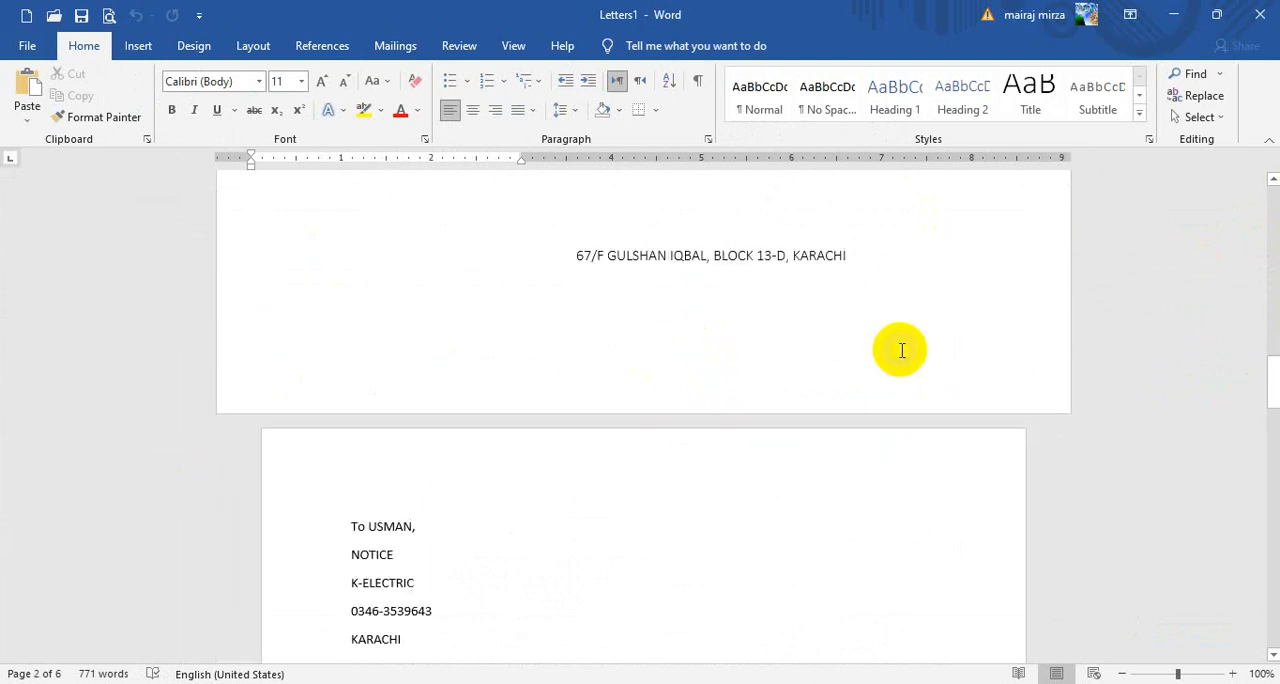
{"action": "left_click", "coordinate": [420, 337]}
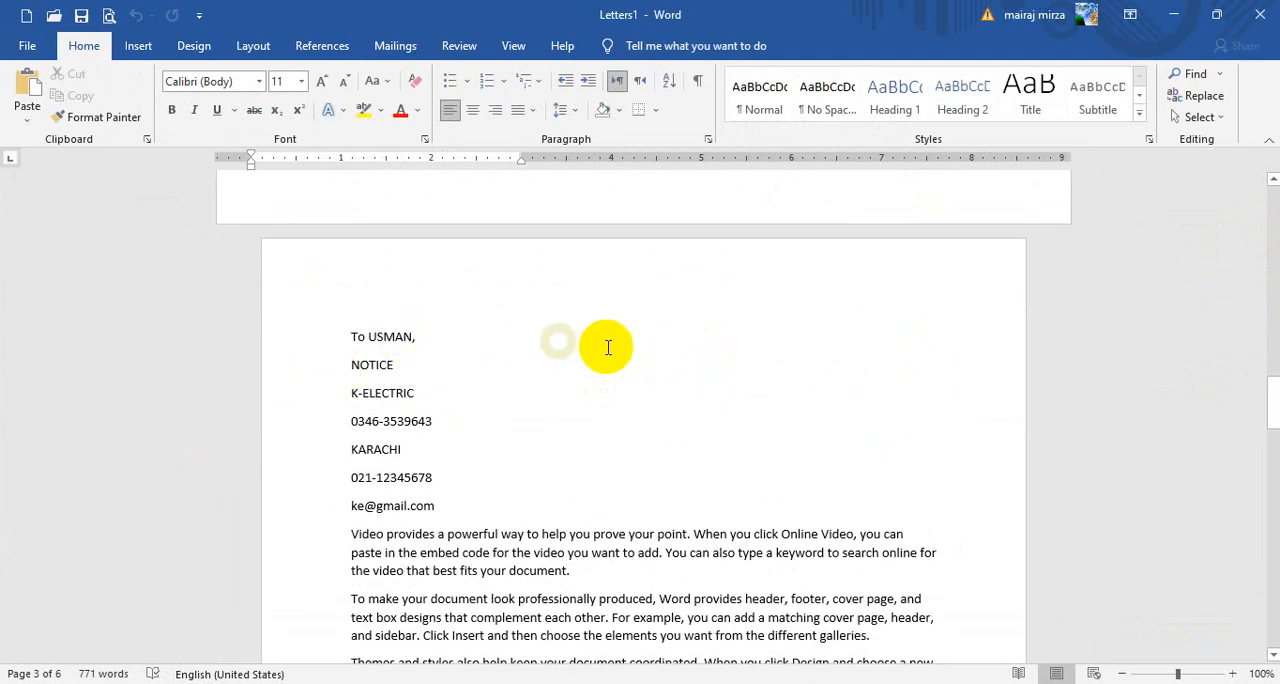
{"action": "scroll", "coordinate": [606, 346], "scroll_direction": "down", "scroll_amount": 18}
{"action": "scroll", "coordinate": [662, 366], "scroll_direction": "down", "scroll_amount": 6}
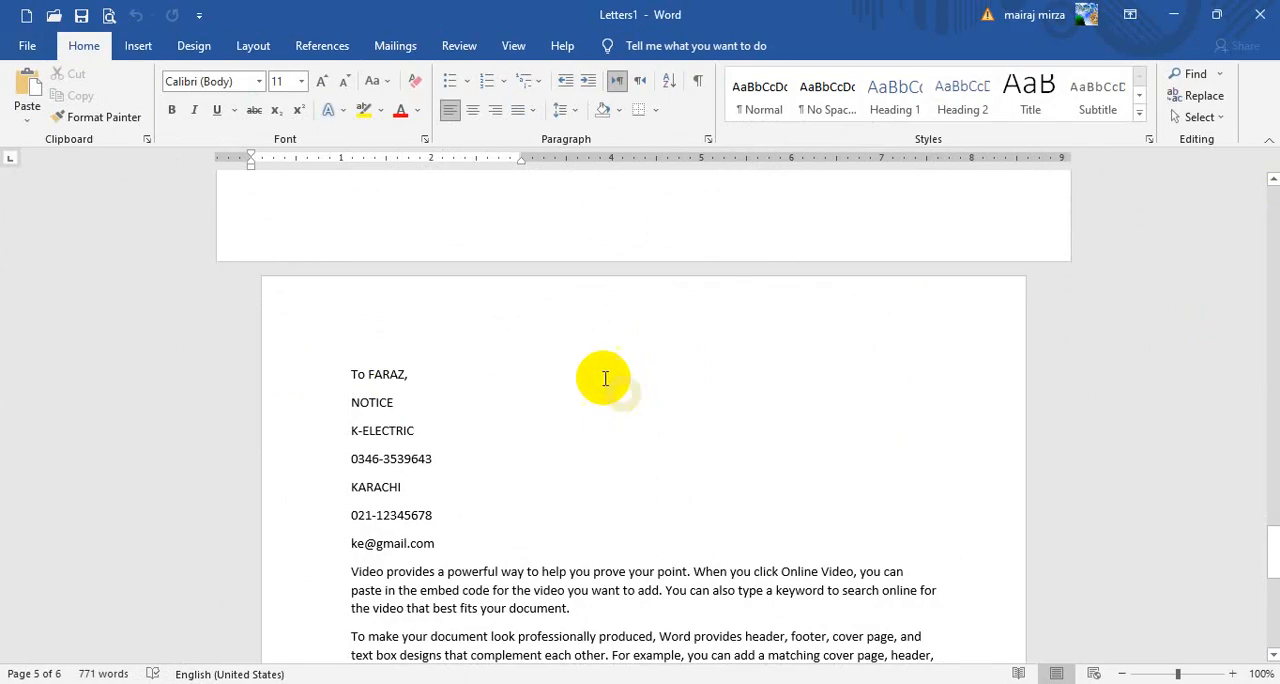
{"action": "left_click", "coordinate": [392, 46]}
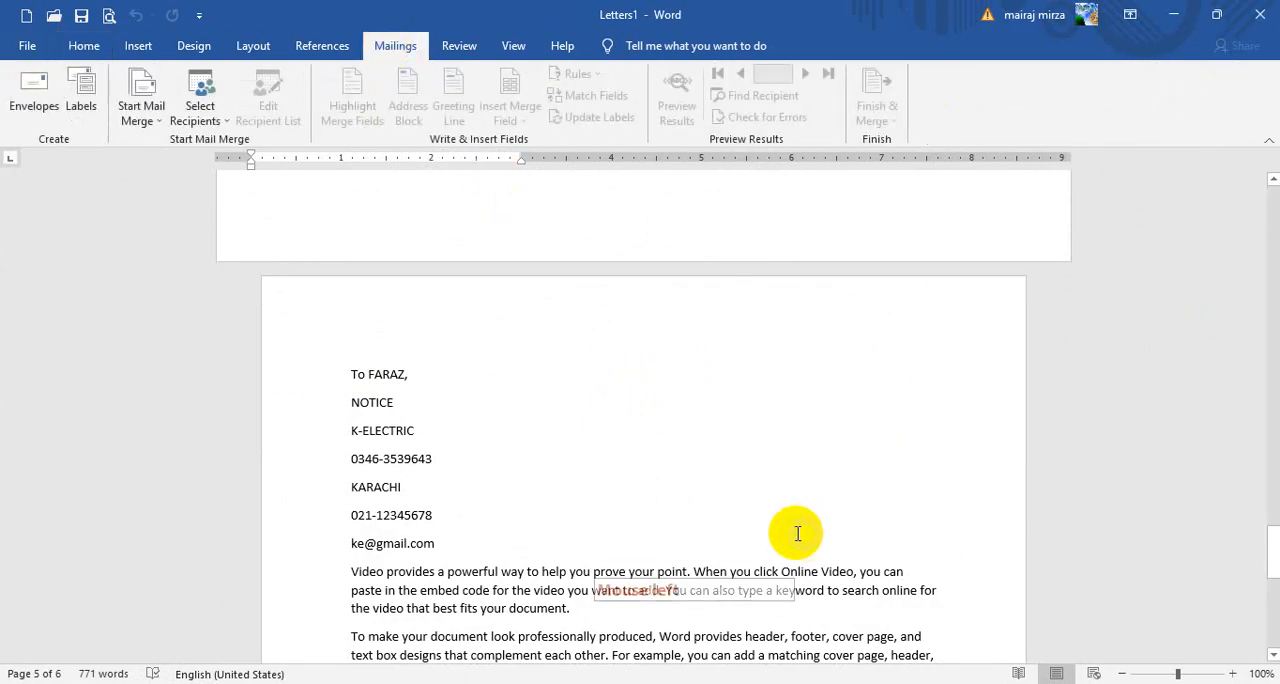
{"action": "scroll", "coordinate": [634, 523], "scroll_direction": "down", "scroll_amount": 3}
{"action": "left_click", "coordinate": [603, 470]}
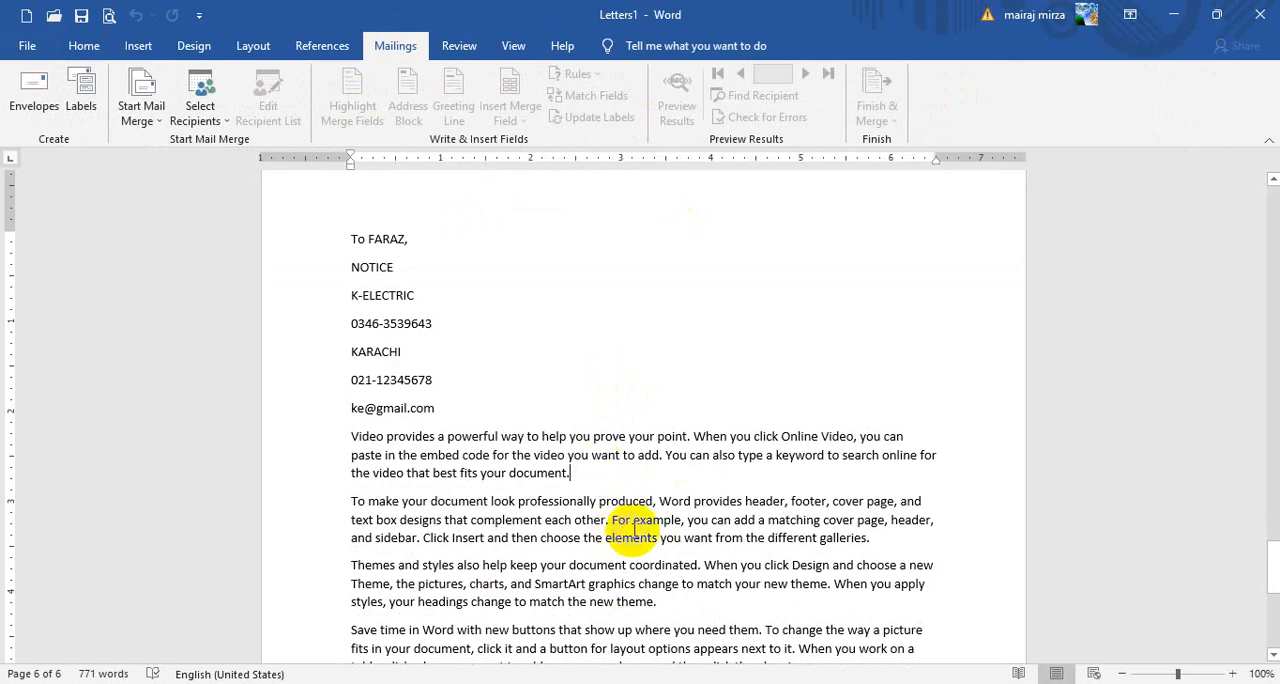
Return to the start of the merged document and review the first recipient's envelope, address fields and letter text
{"action": "scroll", "coordinate": [645, 530], "scroll_direction": "up", "scroll_amount": 20}
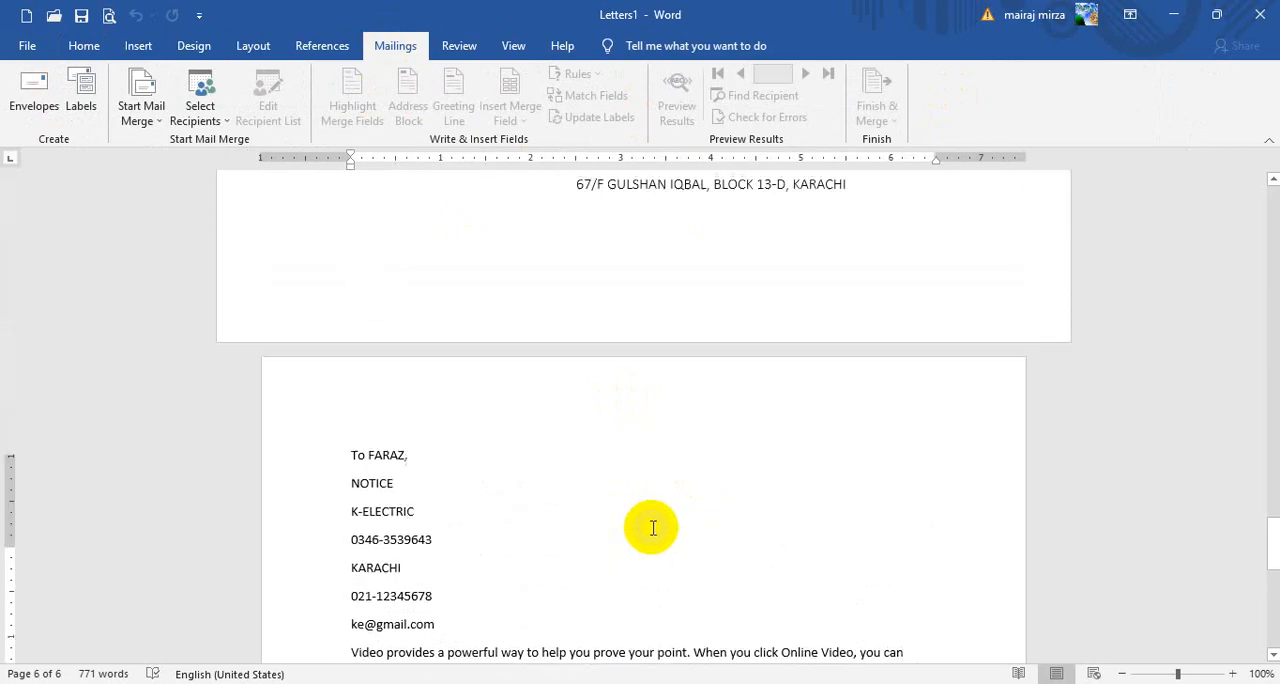
{"action": "scroll", "coordinate": [902, 515], "scroll_direction": "up", "scroll_amount": 5}
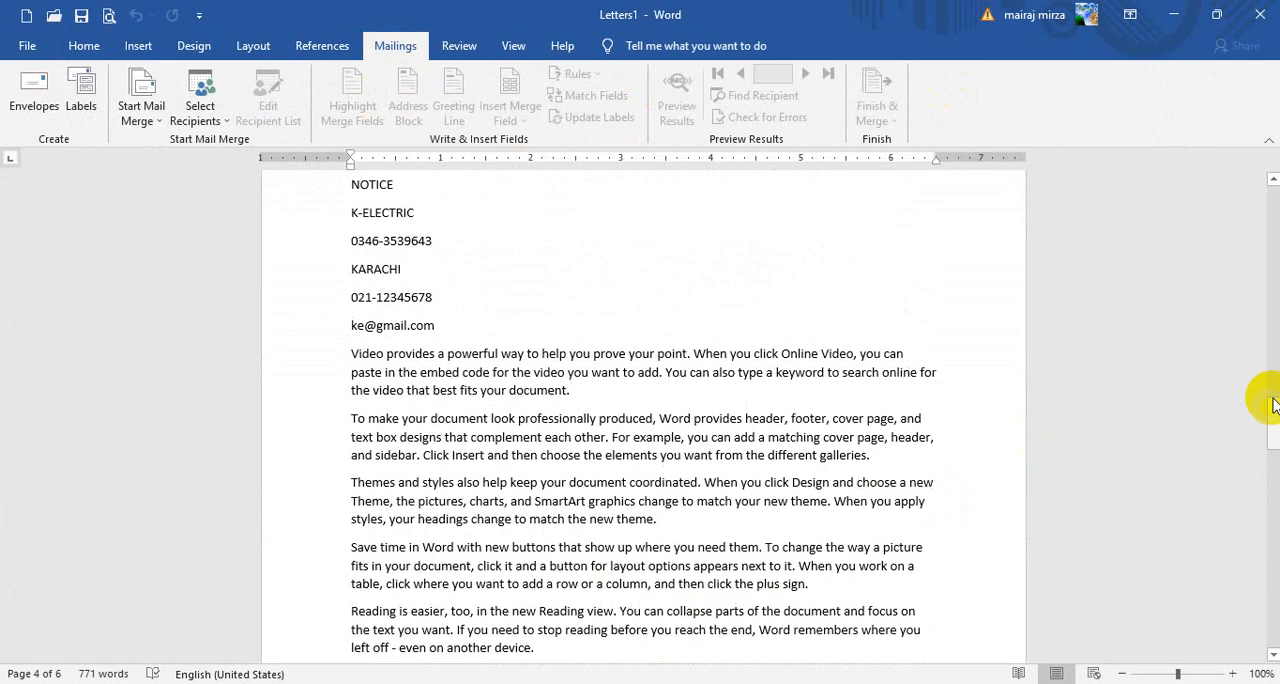
{"action": "left_click_drag", "start_coordinate": [1275, 410], "coordinate": [1275, 240]}
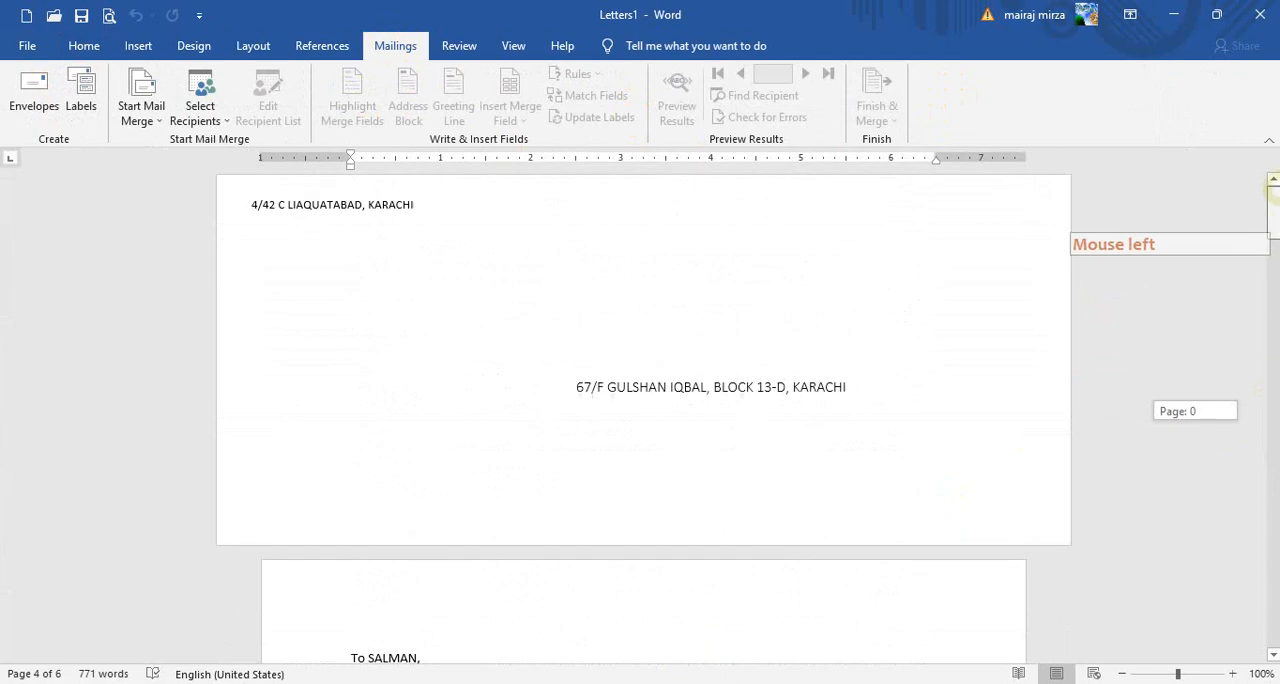
{"action": "scroll", "coordinate": [640, 495], "scroll_direction": "down", "scroll_amount": 5}
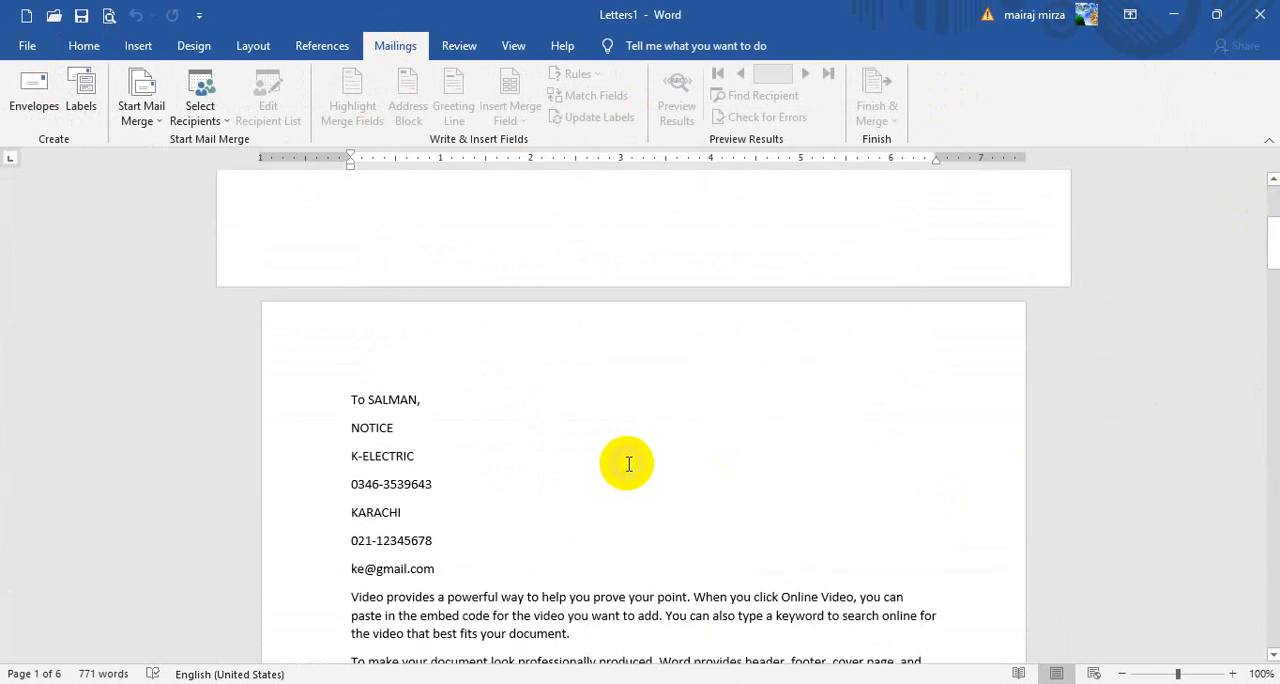
{"action": "scroll", "coordinate": [623, 473], "scroll_direction": "down", "scroll_amount": 2}
{"action": "left_click", "coordinate": [575, 545]}
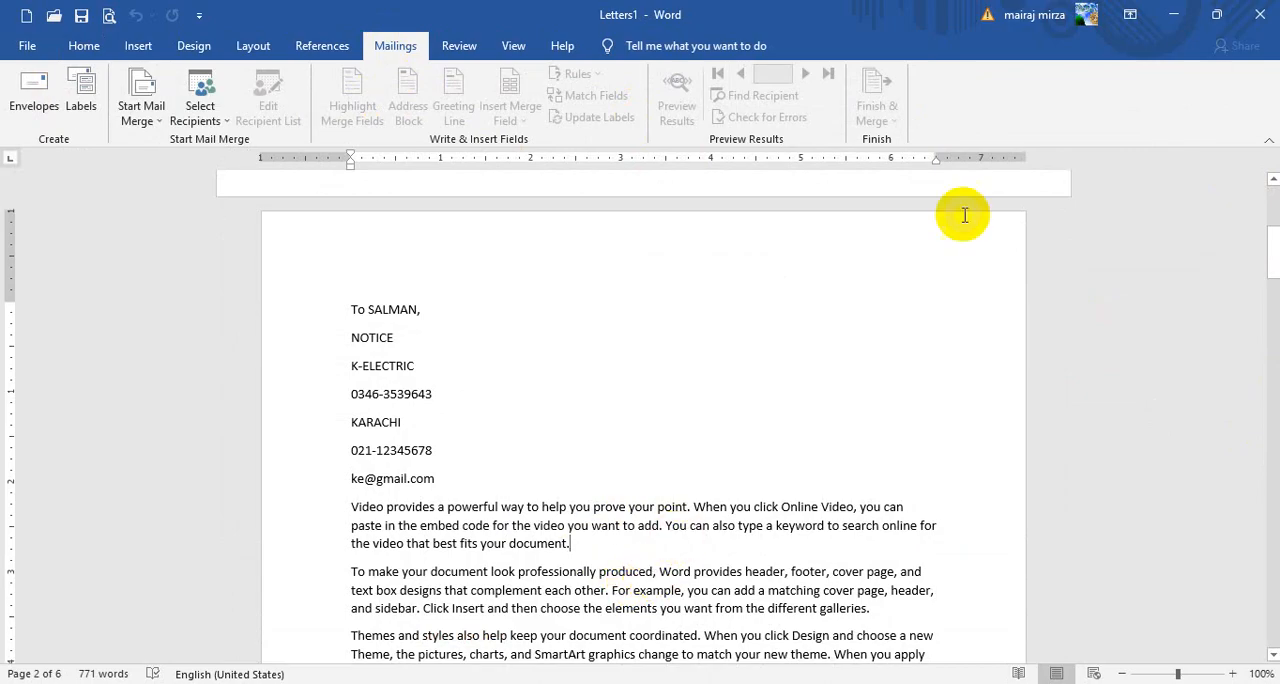
{"action": "scroll", "coordinate": [800, 460], "scroll_direction": "down", "scroll_amount": 4}
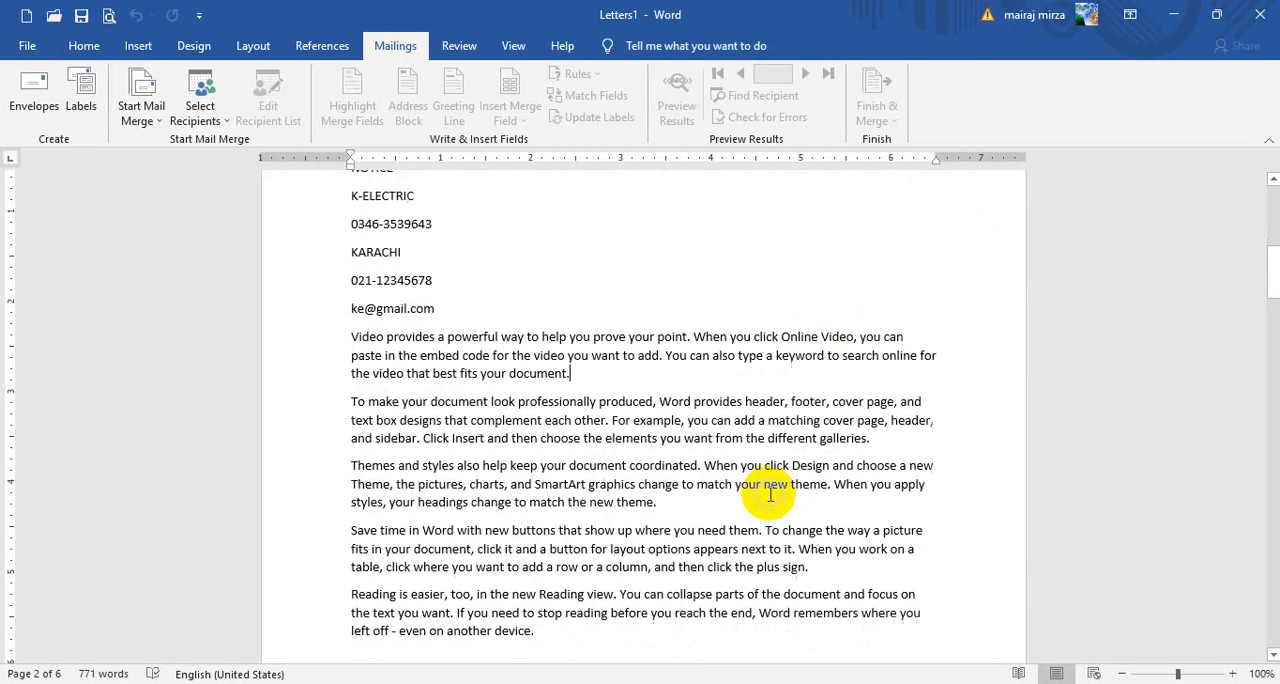
{"action": "scroll", "coordinate": [777, 494], "scroll_direction": "up", "scroll_amount": 4}
{"action": "scroll", "coordinate": [777, 494], "scroll_direction": "up", "scroll_amount": 1}
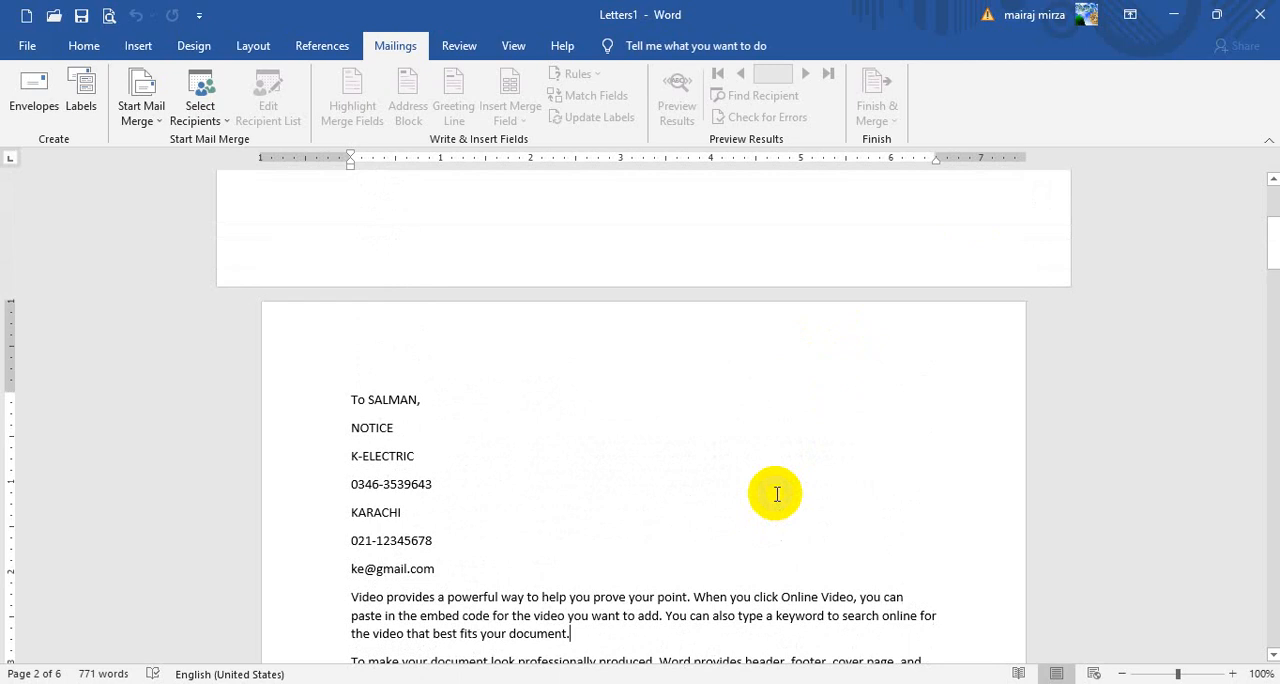